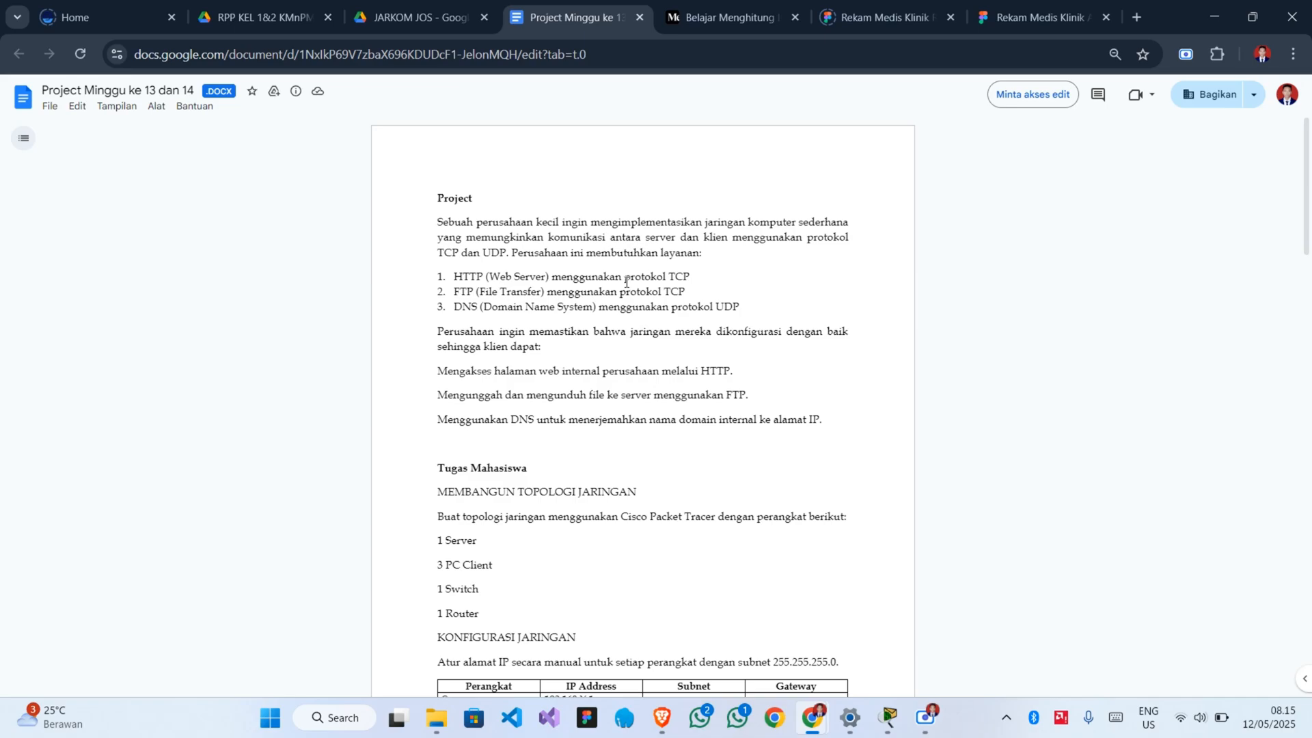
Review the project brief's required services, device list, addressing table with subnet and gateway, and the service implementation and transport-layer simulation tasks.
scroll(626, 281, "down", 1)
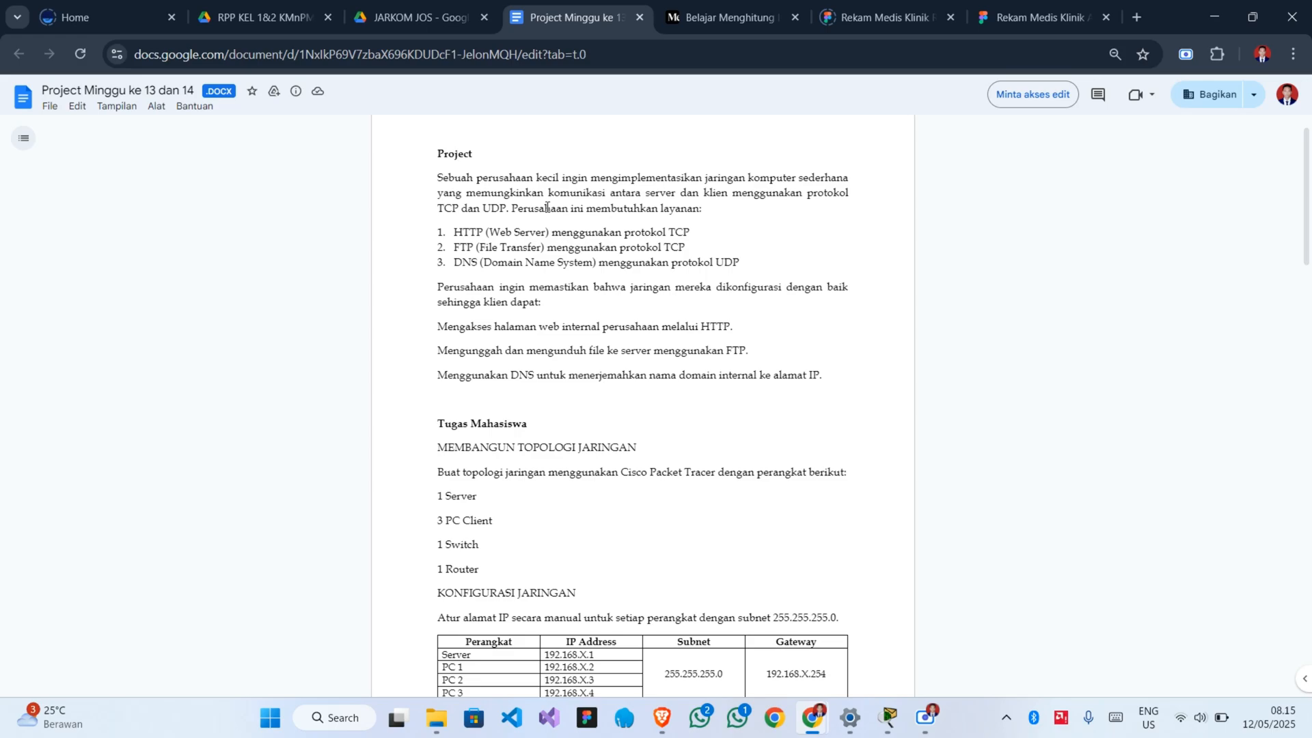
scroll(547, 207, "down", 1)
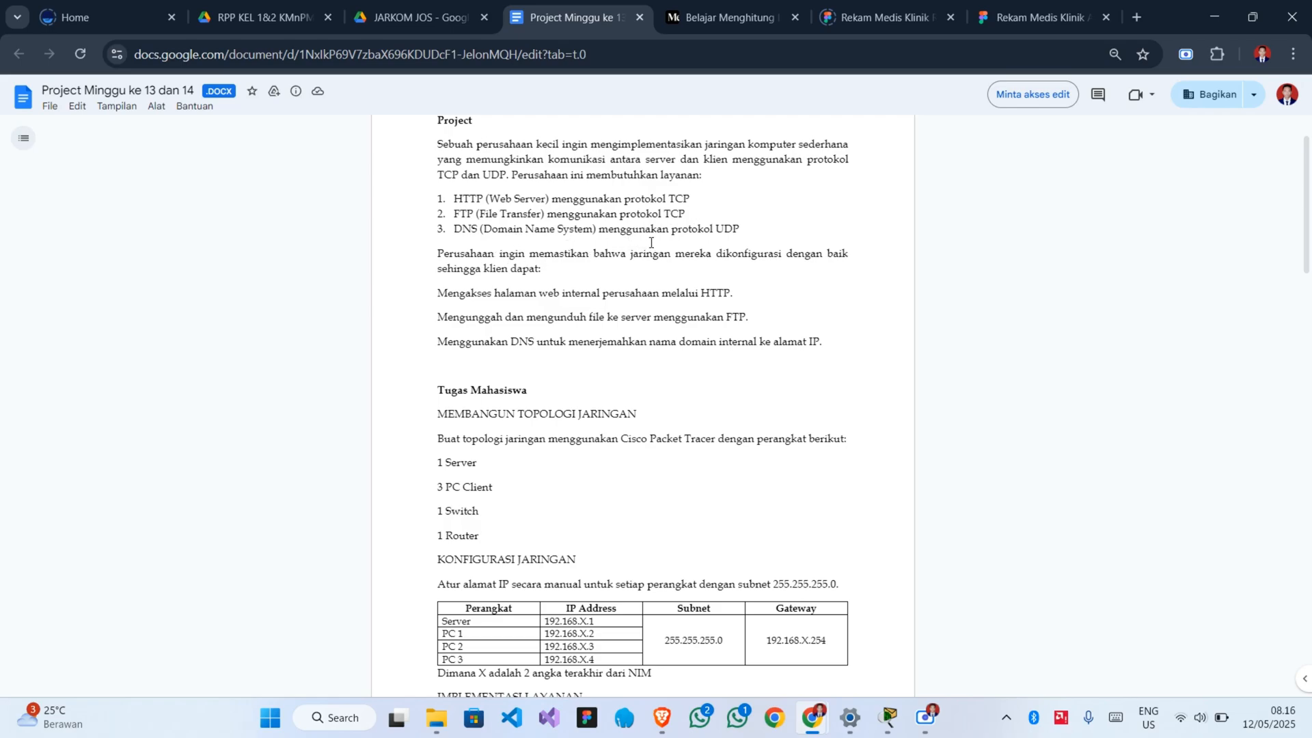
scroll(651, 242, "down", 3)
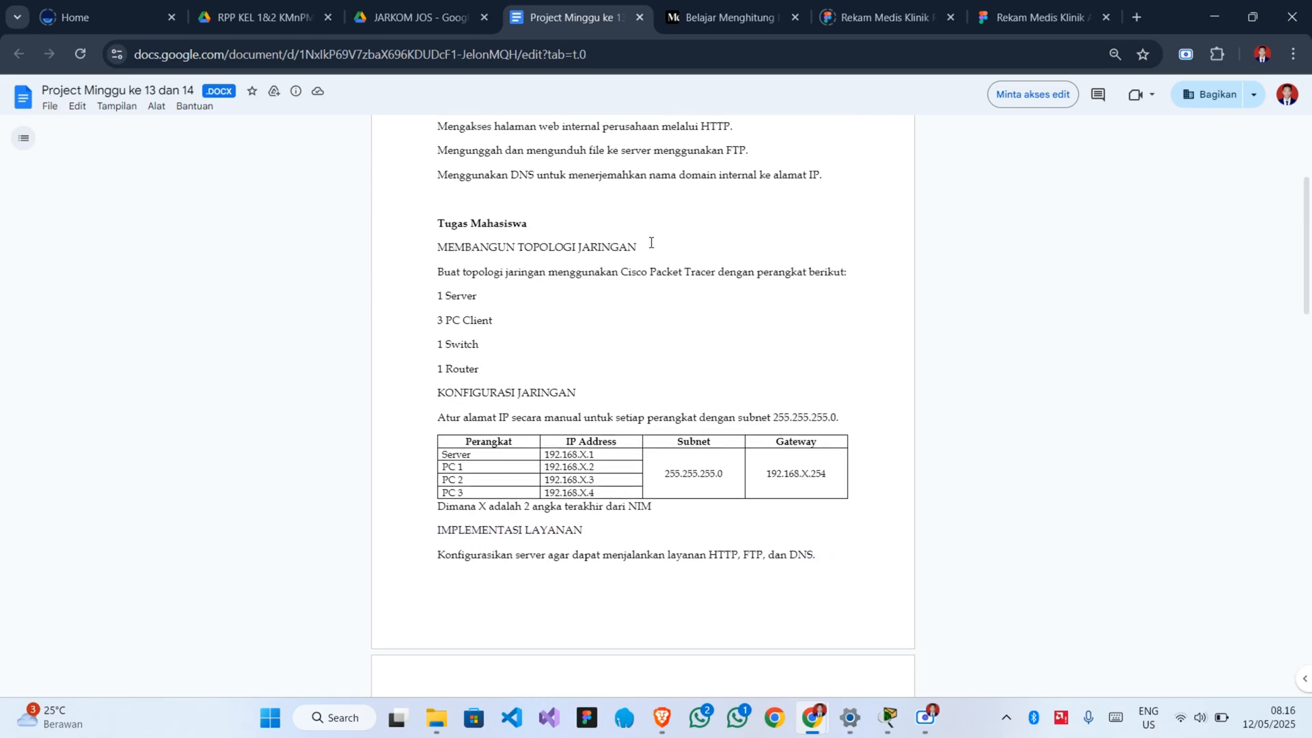
scroll(650, 242, "down", 1)
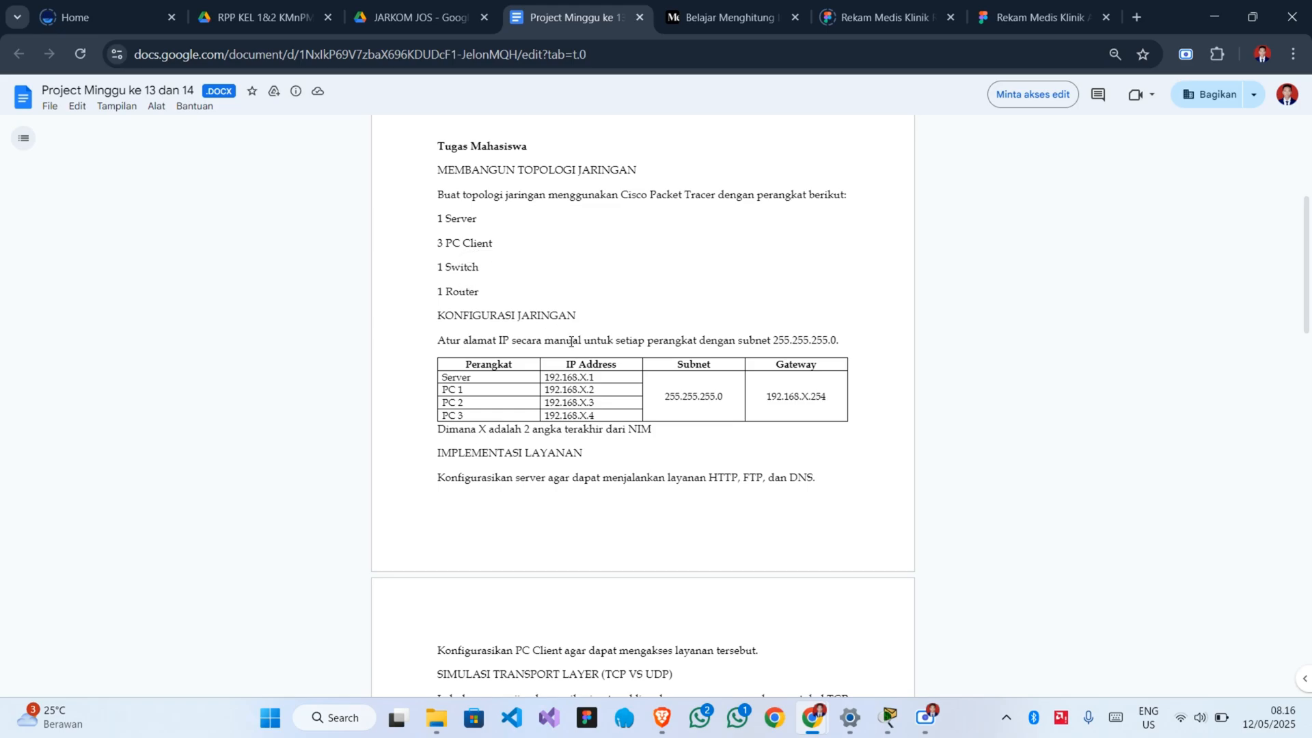
scroll(509, 298, "down", 1)
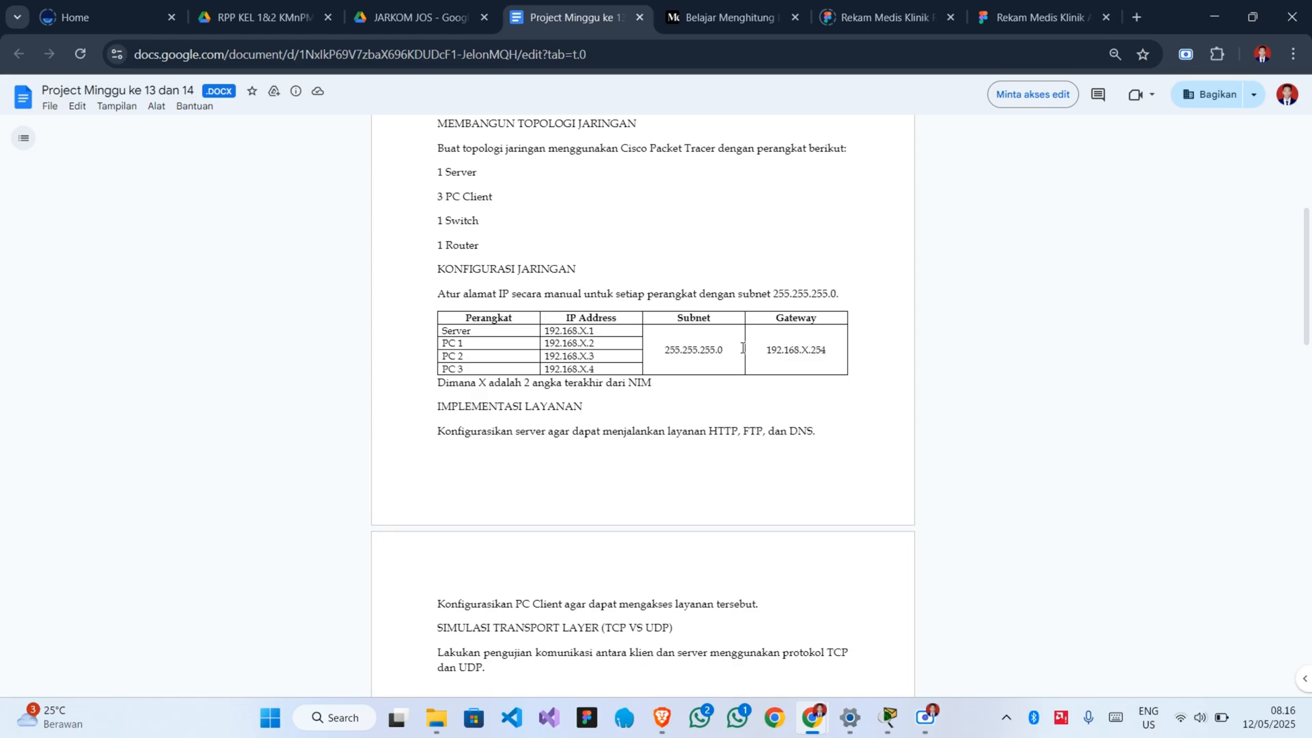
scroll(743, 348, "down", 1)
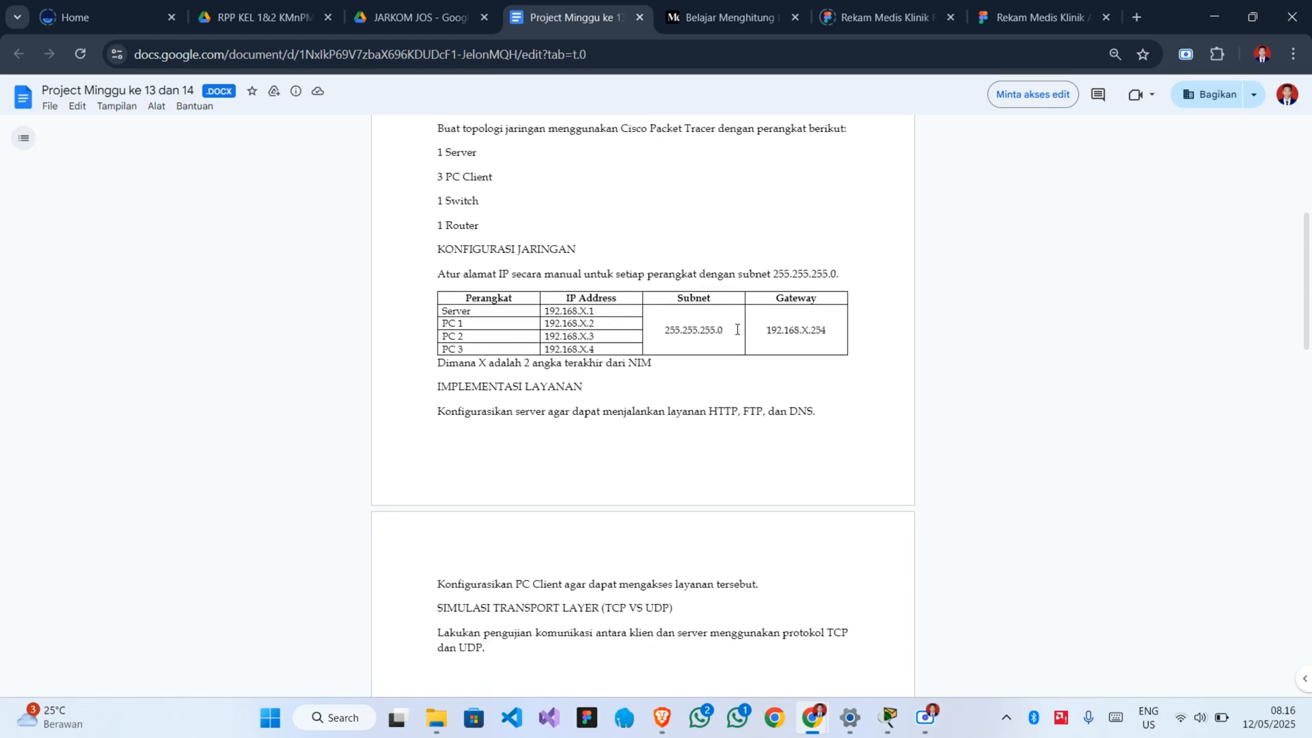
left_click_drag(726, 331, 671, 328)
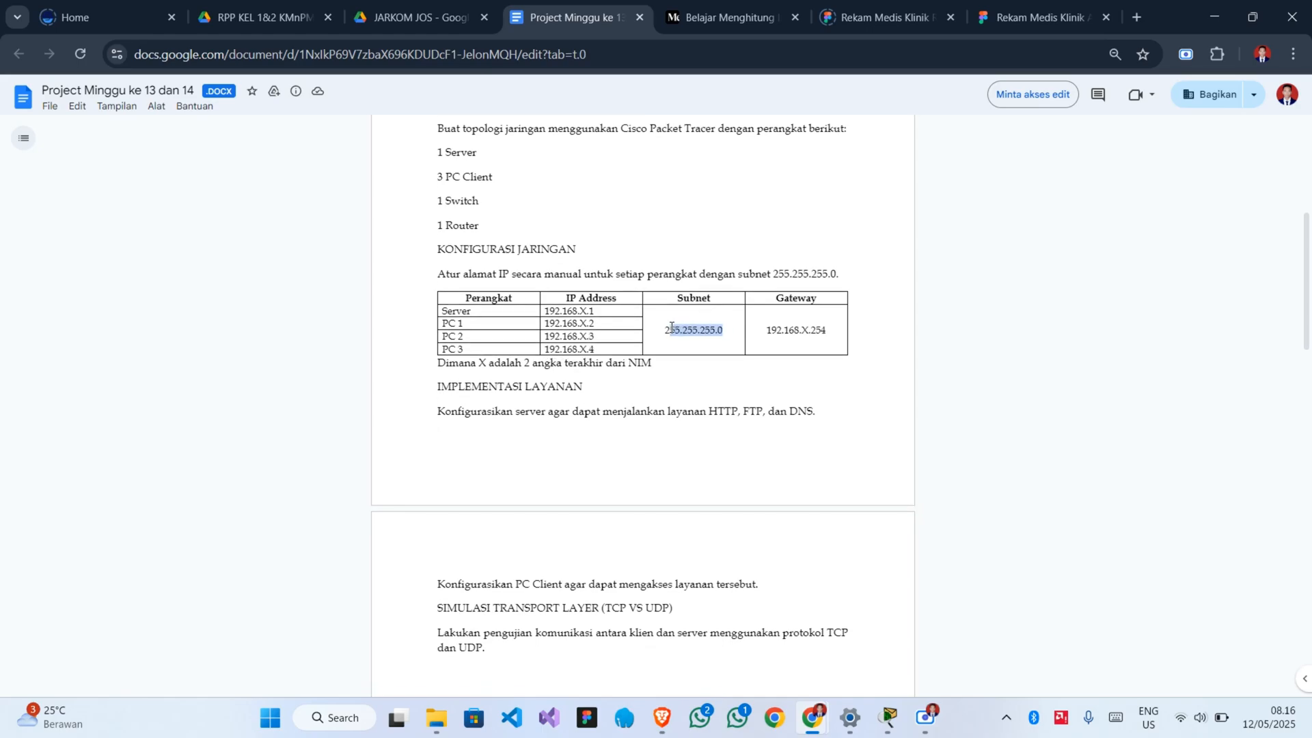
left_click(828, 334)
left_click_drag(835, 328, 803, 329)
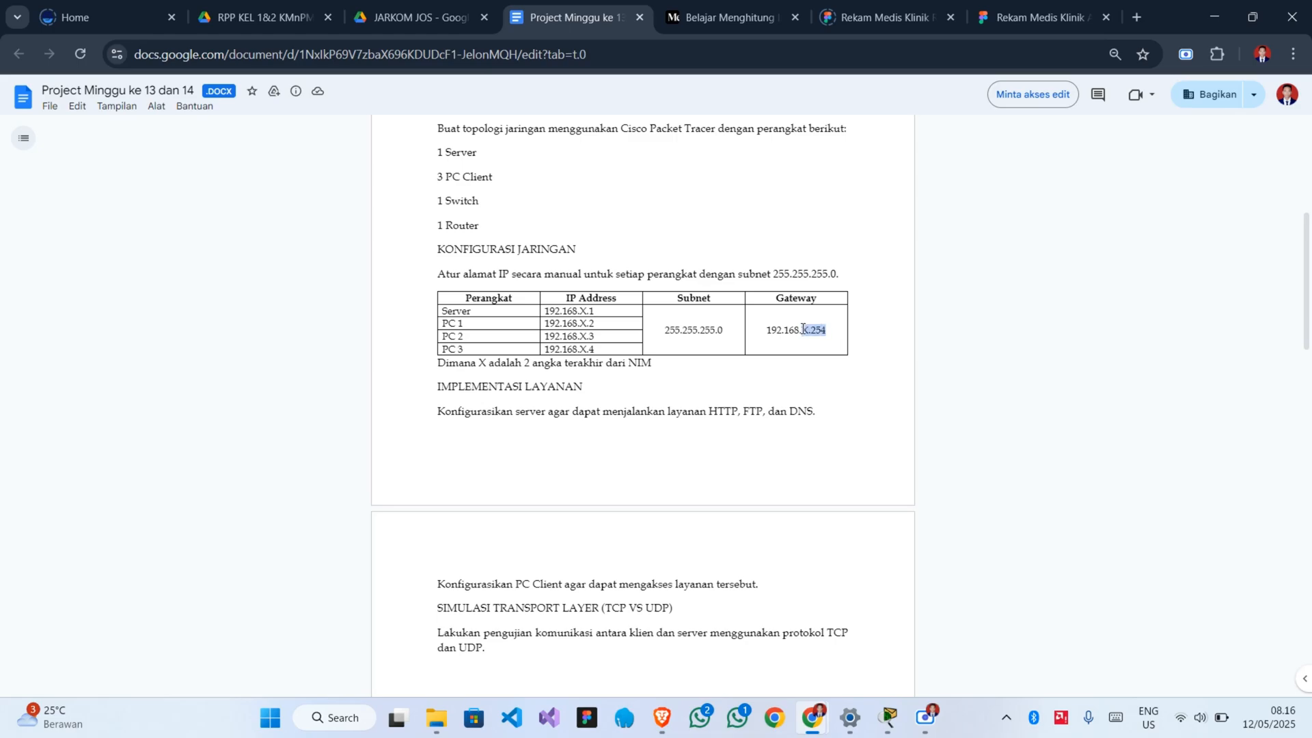
left_click(836, 330)
scroll(743, 370, "down", 1)
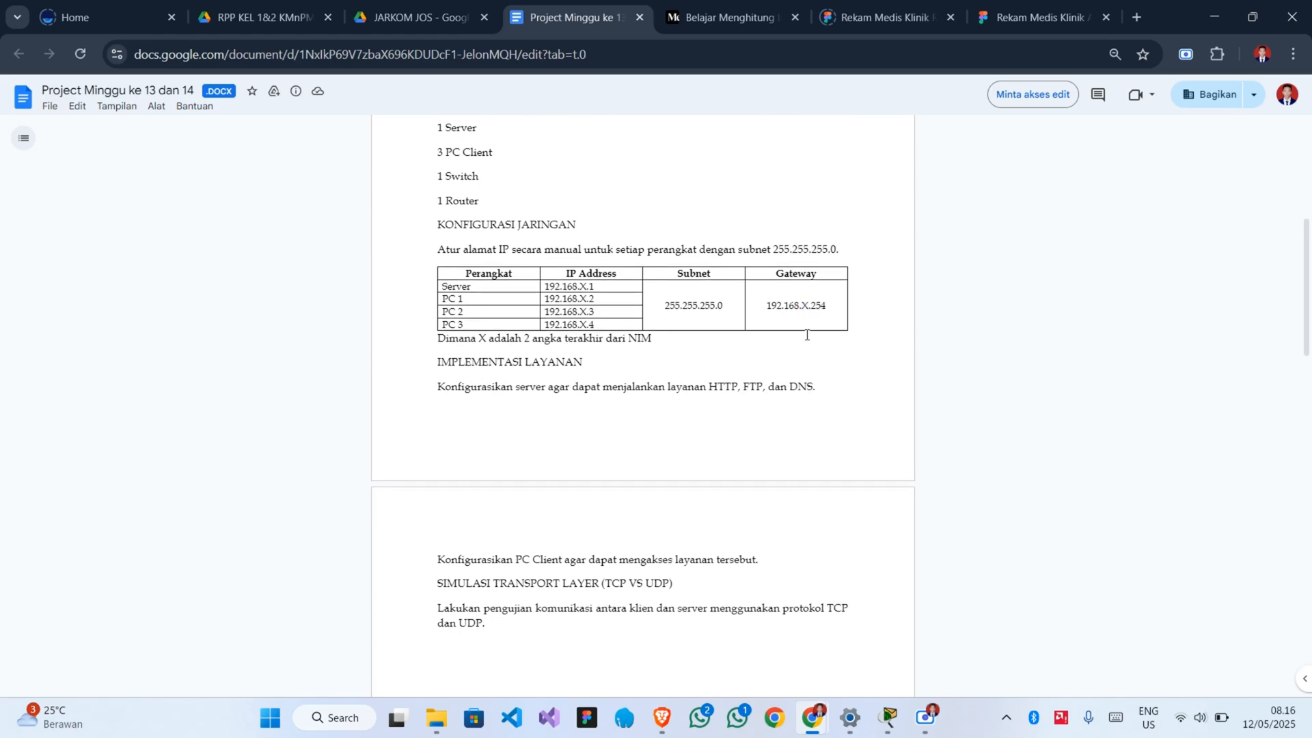
scroll(708, 395, "down", 2)
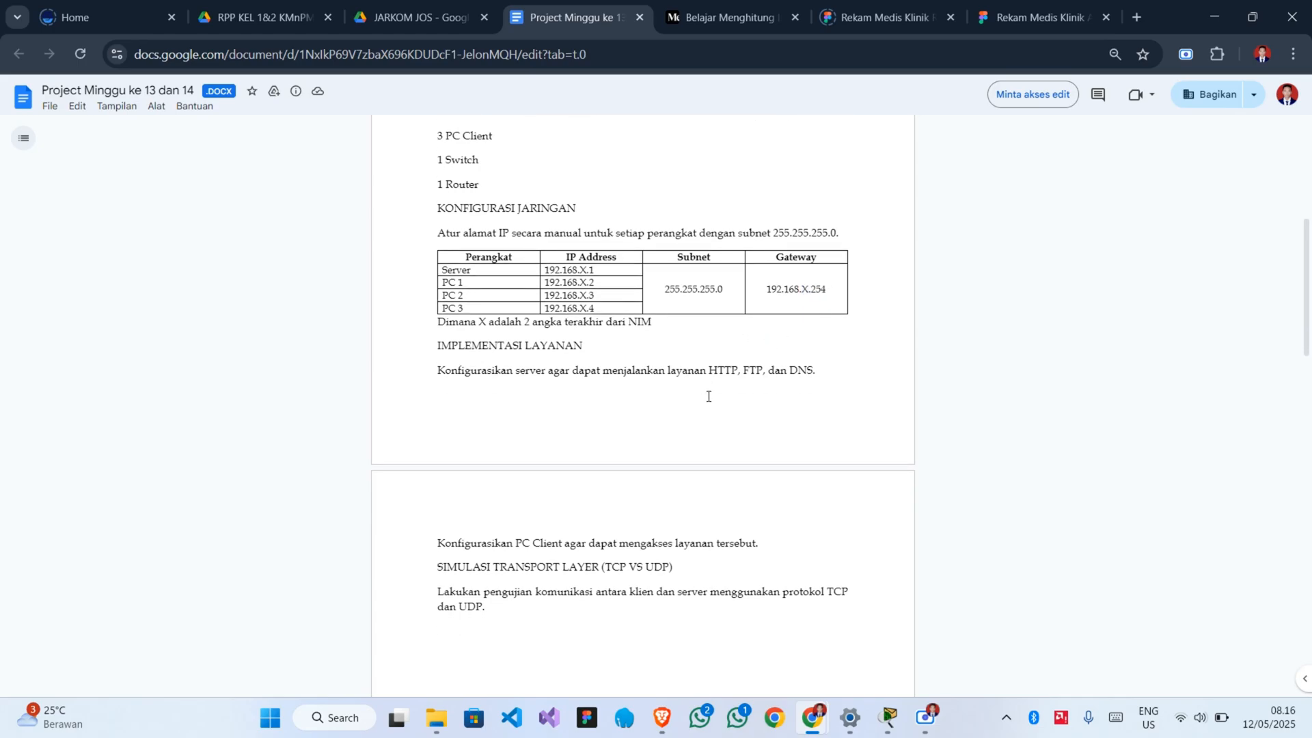
scroll(709, 396, "down", 3)
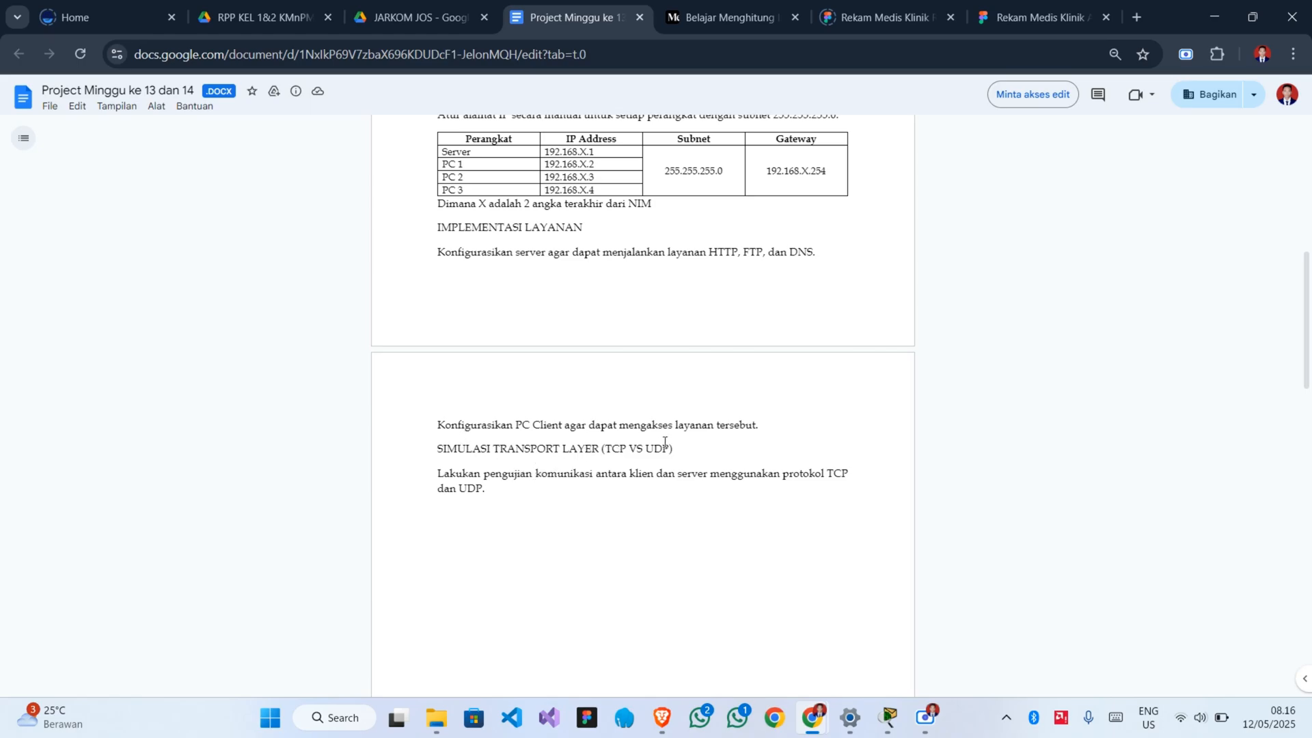
scroll(526, 366, "up", 1)
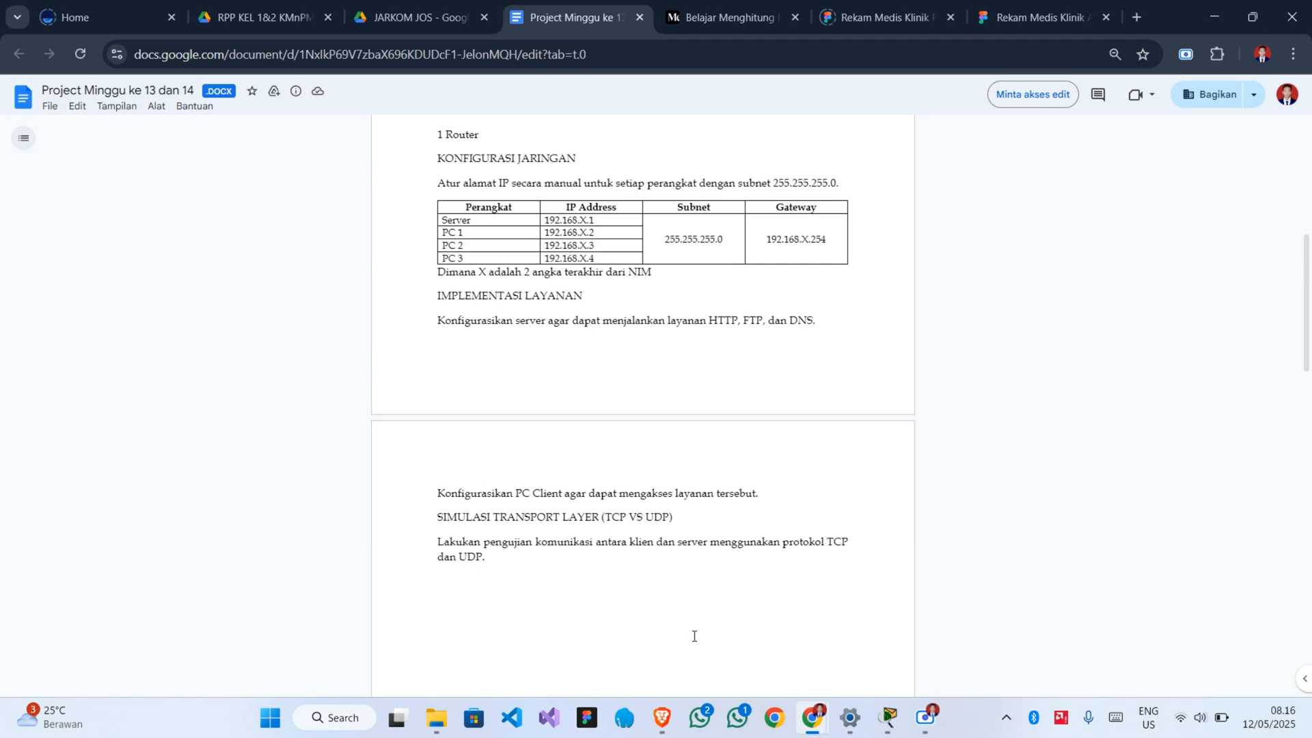
Switch to Cisco Packet Tracer, open Router0's command line and answer no to the initial configuration dialog.
left_click(889, 724)
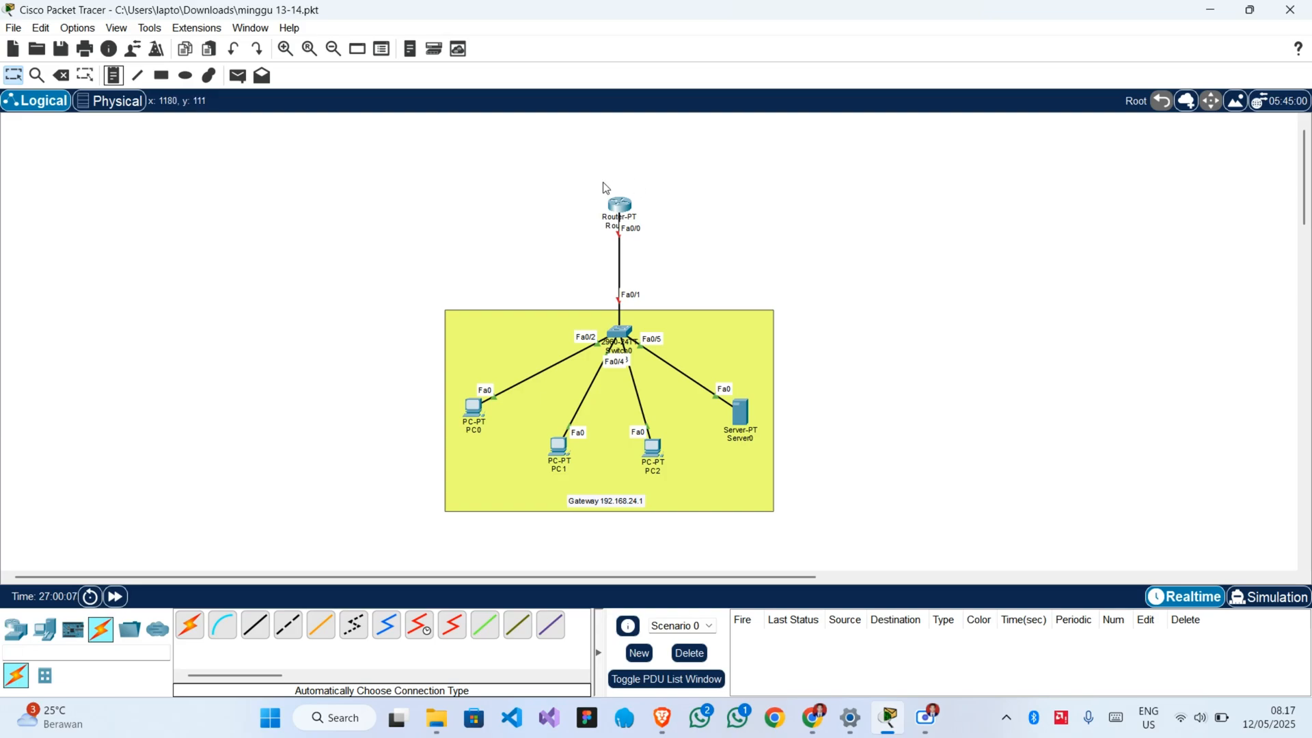
left_click(618, 211)
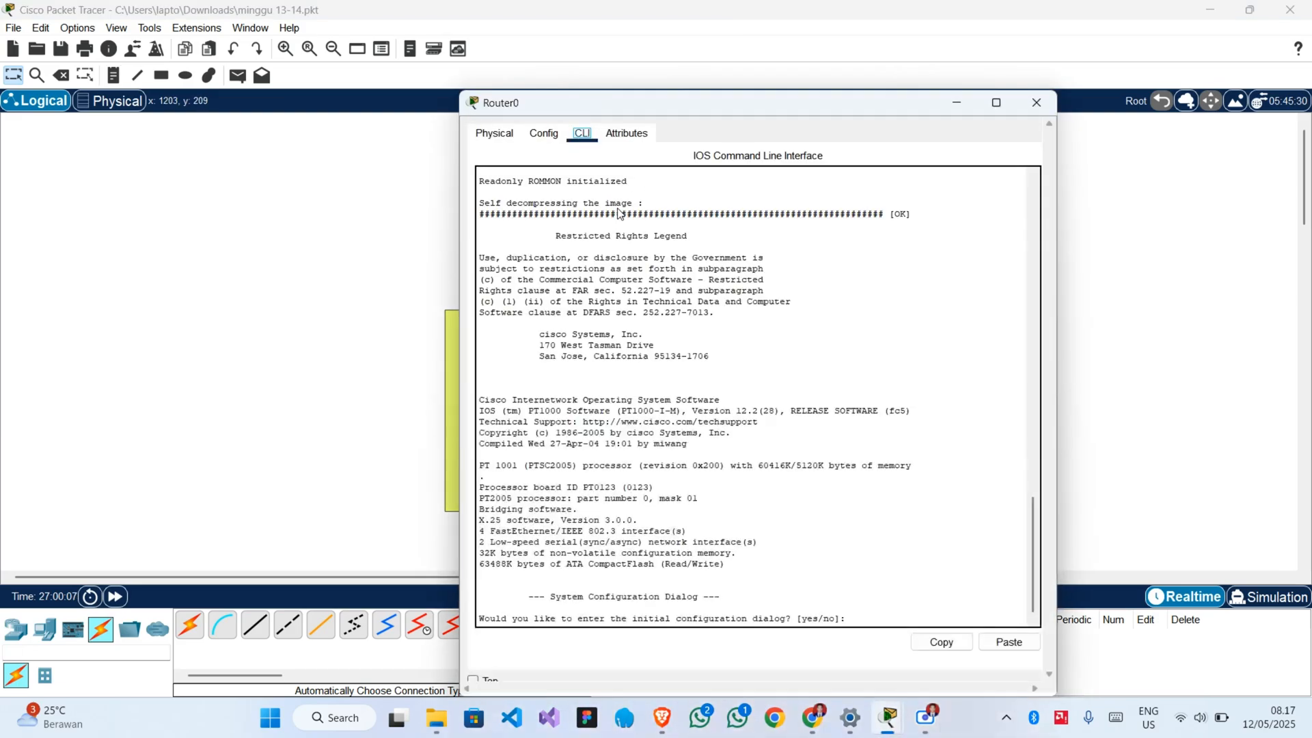
left_click(872, 619)
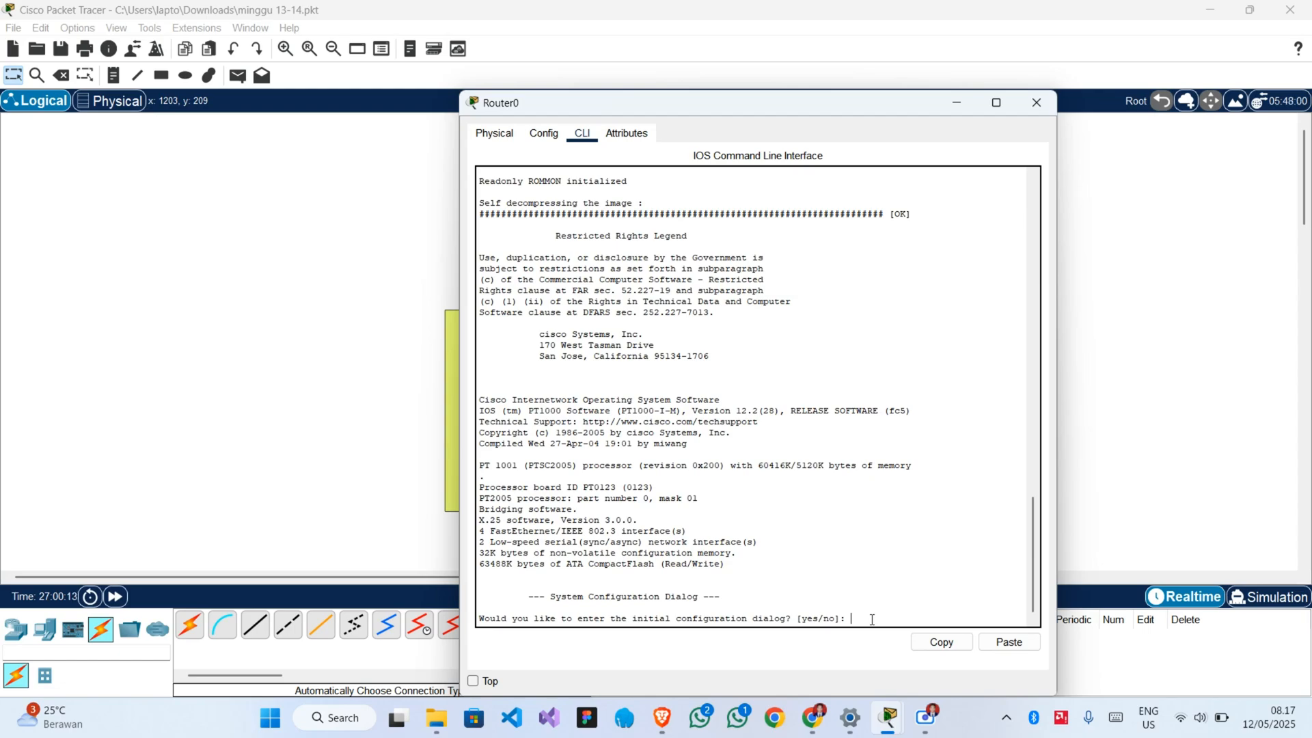
type("no")
key("Return")
Enter privileged mode on Router0 with en and global configuration mode with conf t.
key("Return")
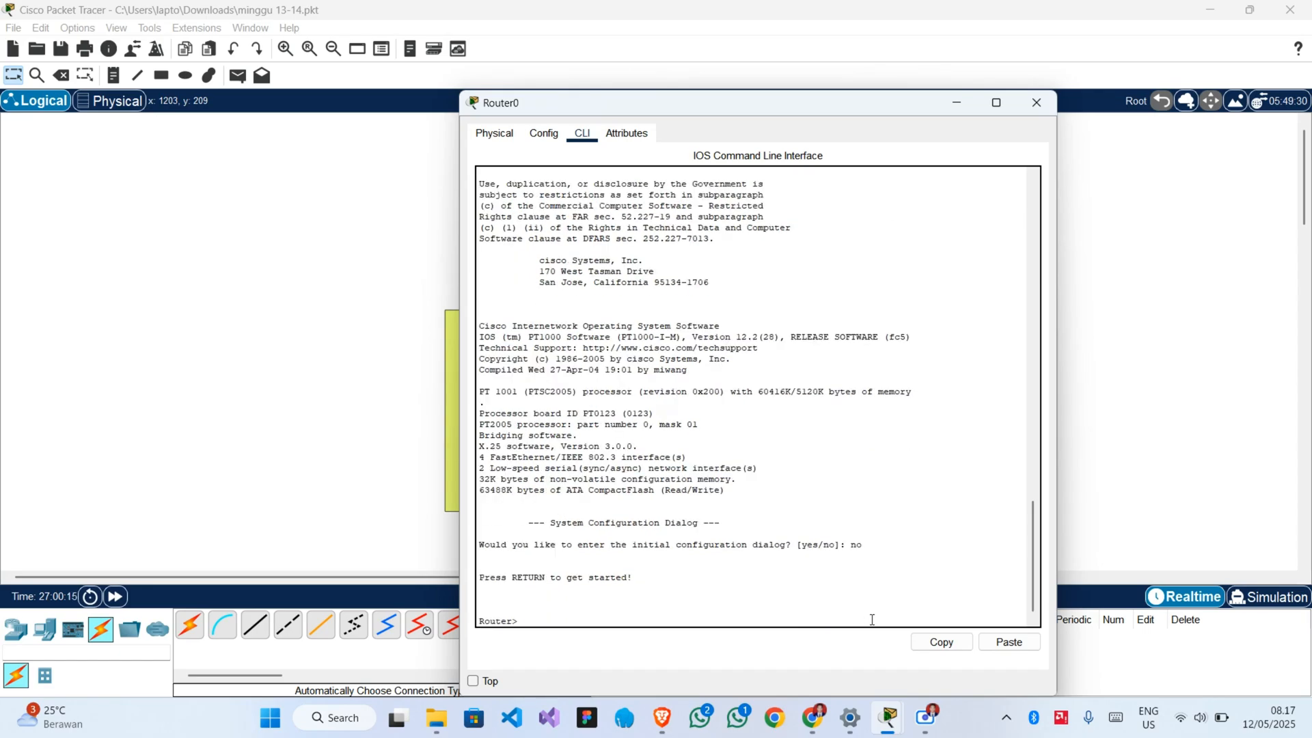
type("en")
key("Return")
type("con")
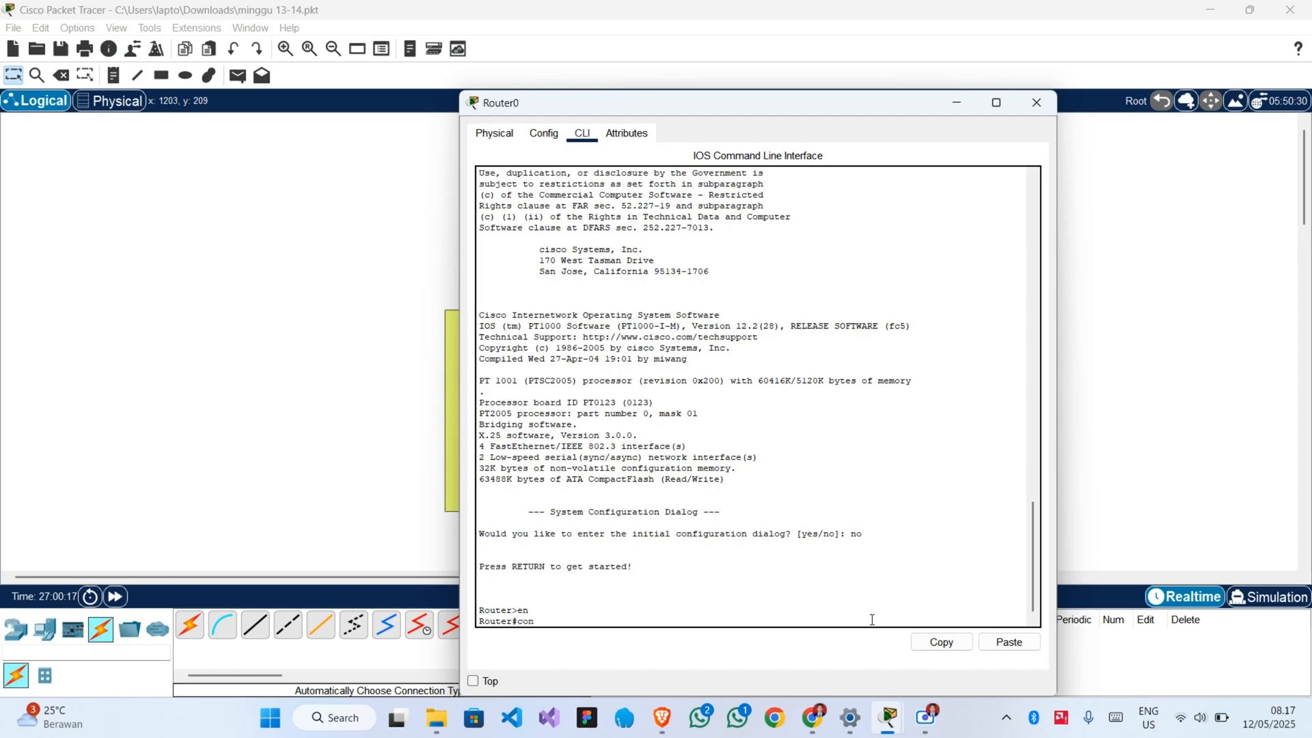
type("f t")
key("Return")
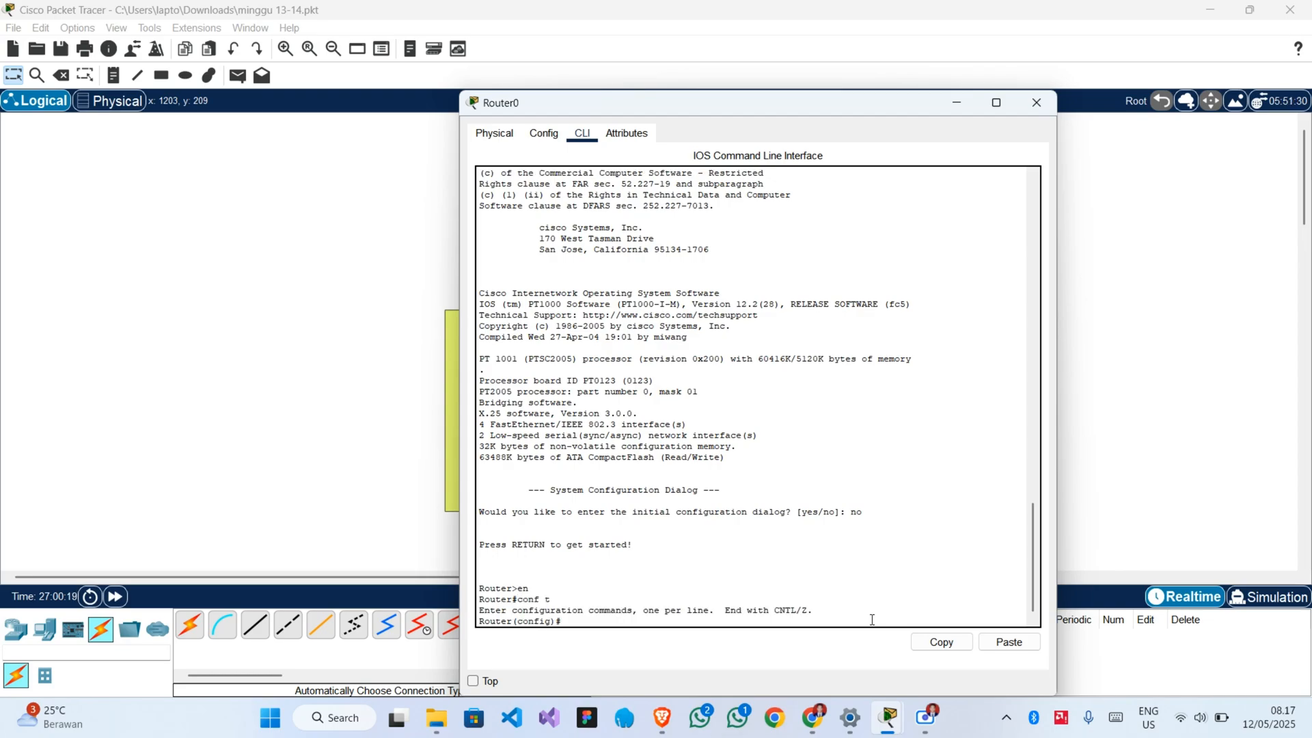
Enter interface configuration mode for FastEthernet0/0 on Router0.
type("interface")
key("Tab")
type("F")
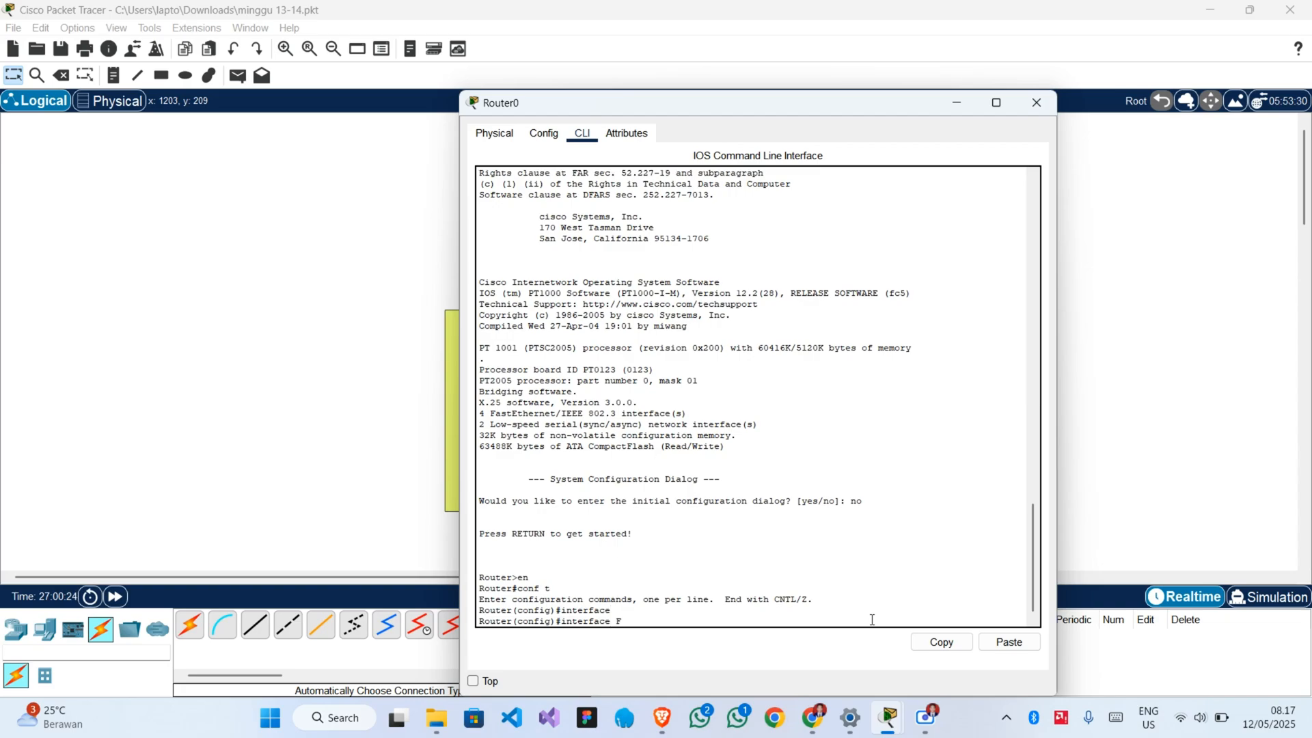
type("as")
key("Tab")
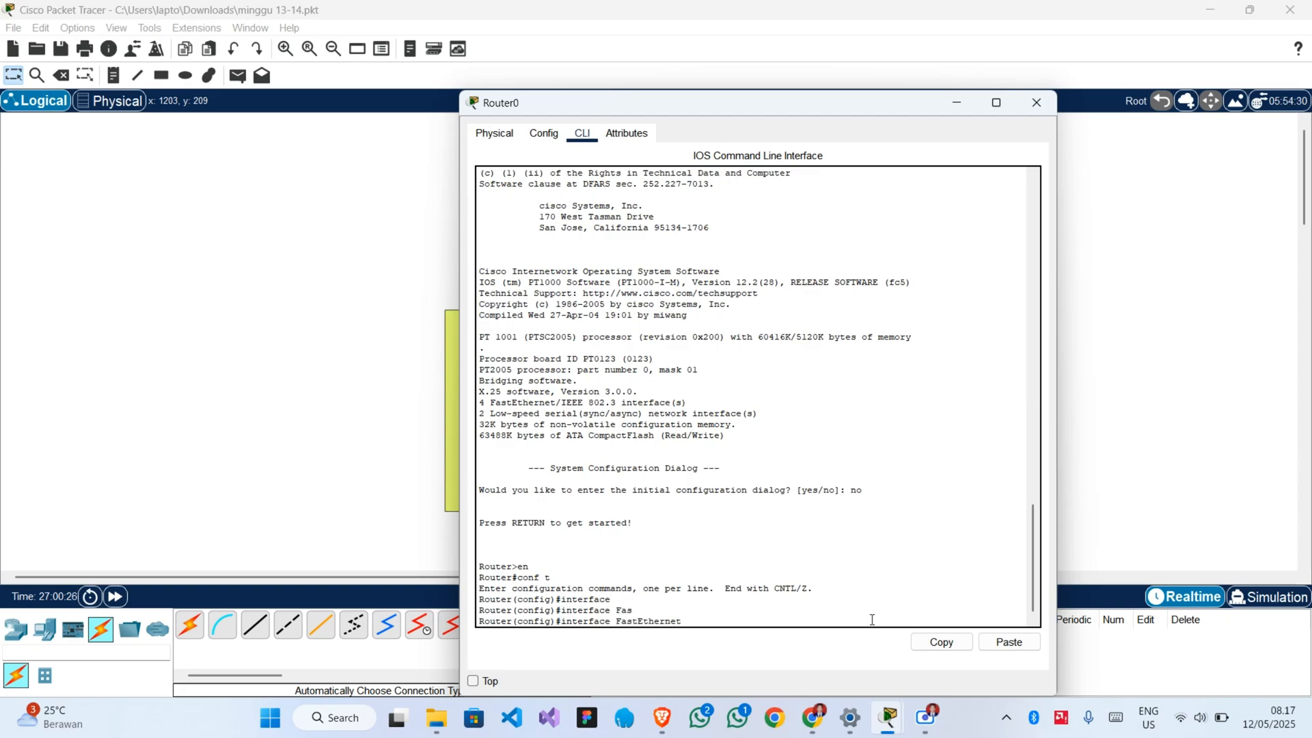
type("0/0")
key("Return")
Assign FastEthernet0/0 the IP address 192.168.24.254 with mask 255.255.255.0, checking the addressing table in the project document.
type("ig-if)#i")
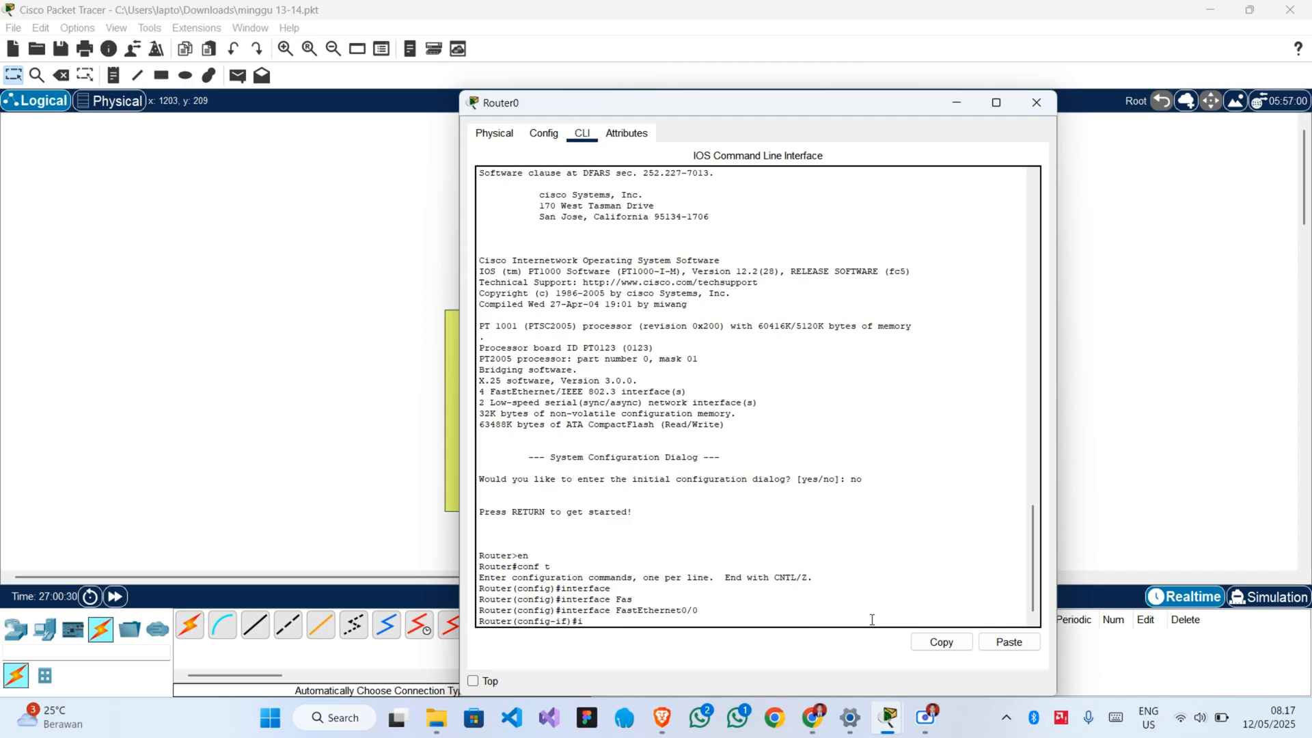
type("p address")
left_click(813, 726)
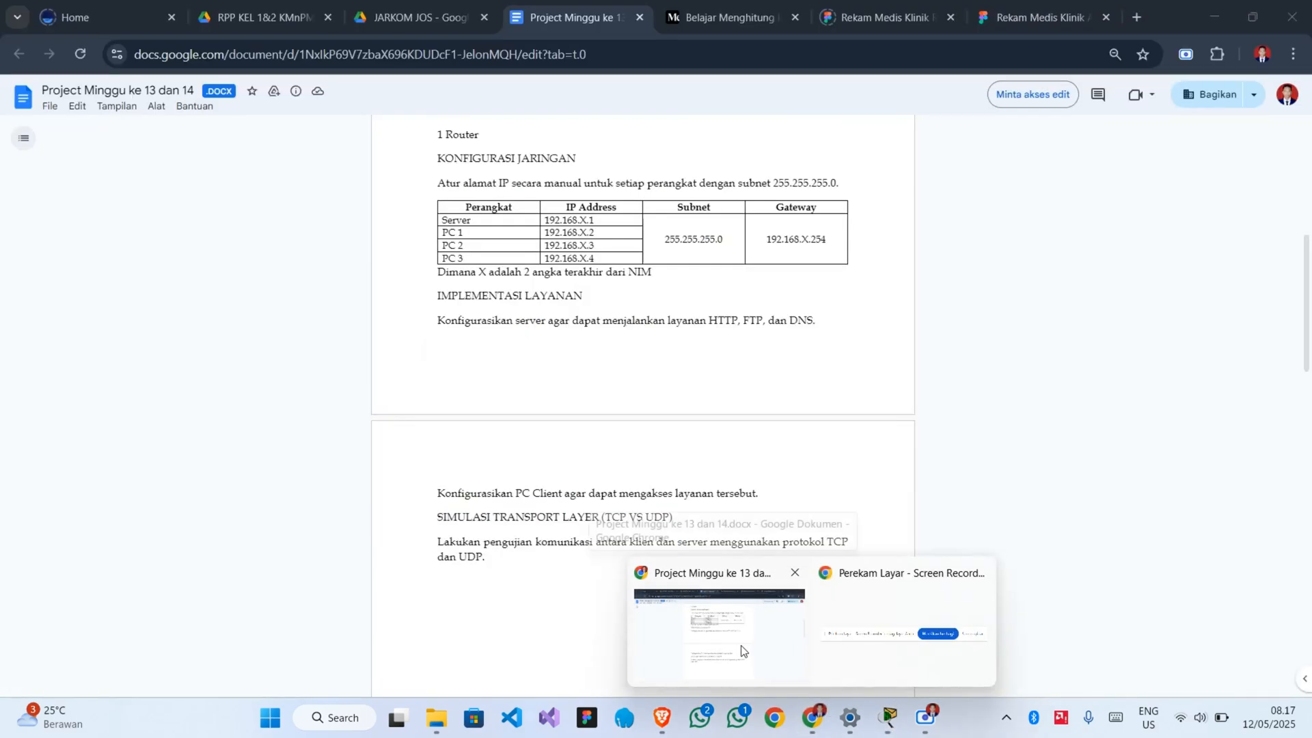
left_click(770, 593)
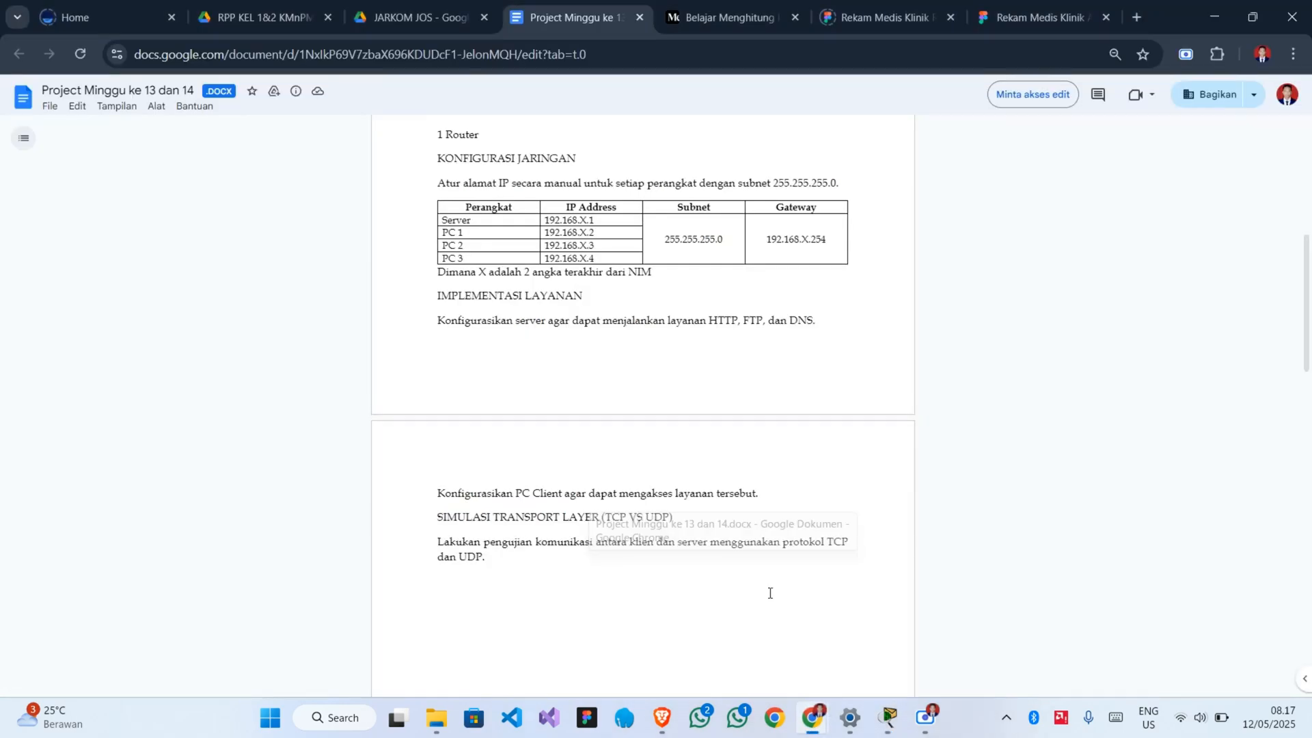
mouse_move(930, 717)
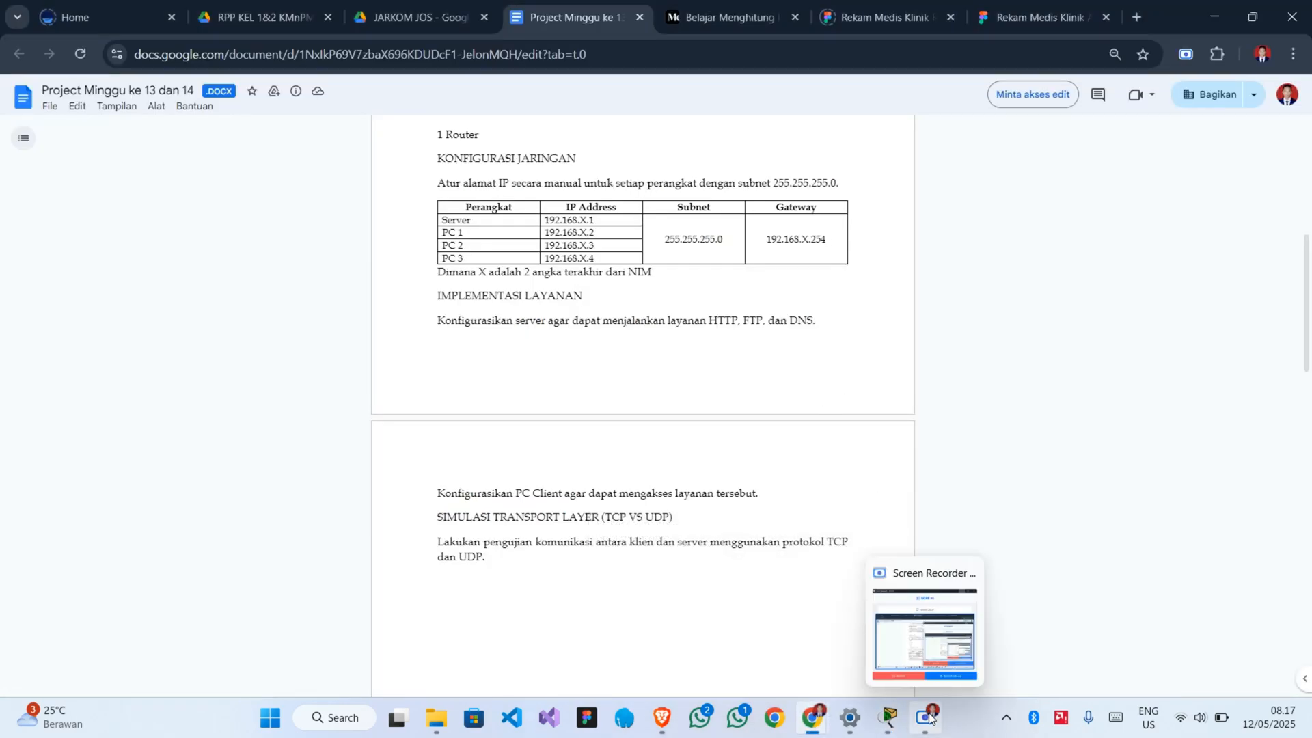
mouse_move(819, 727)
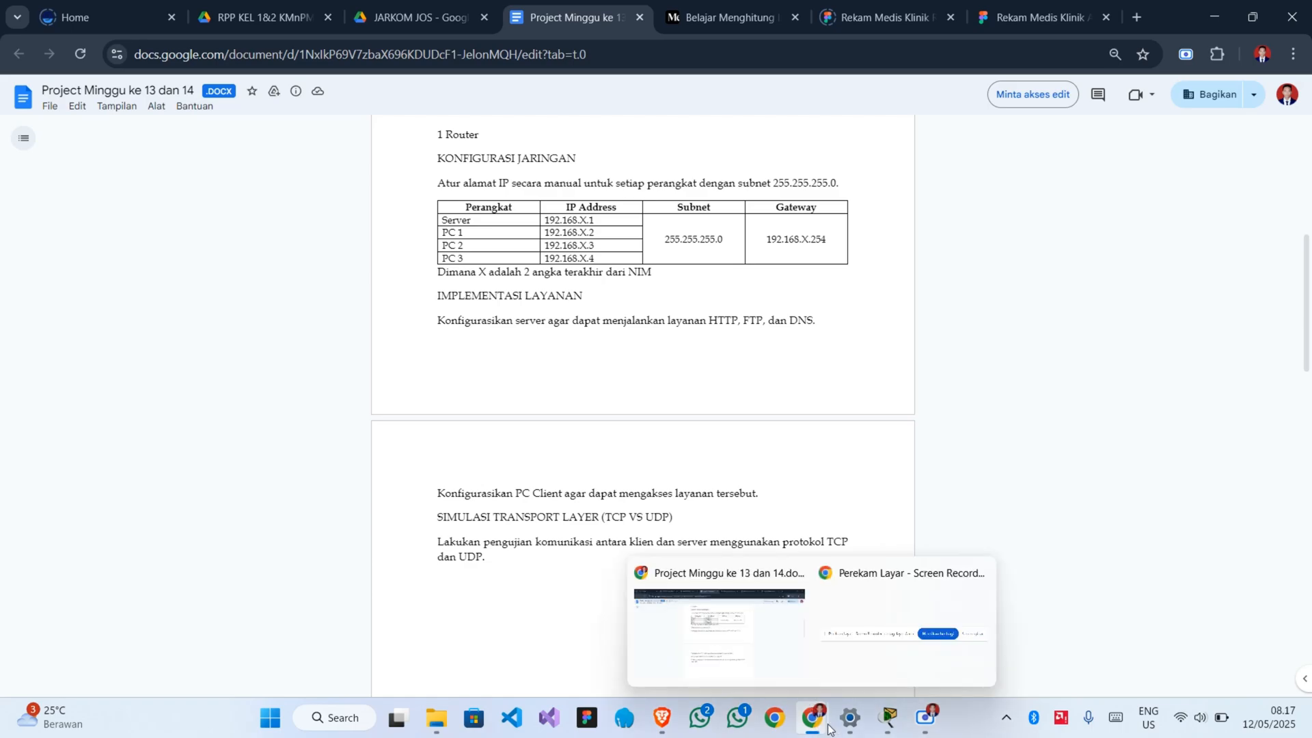
left_click(888, 717)
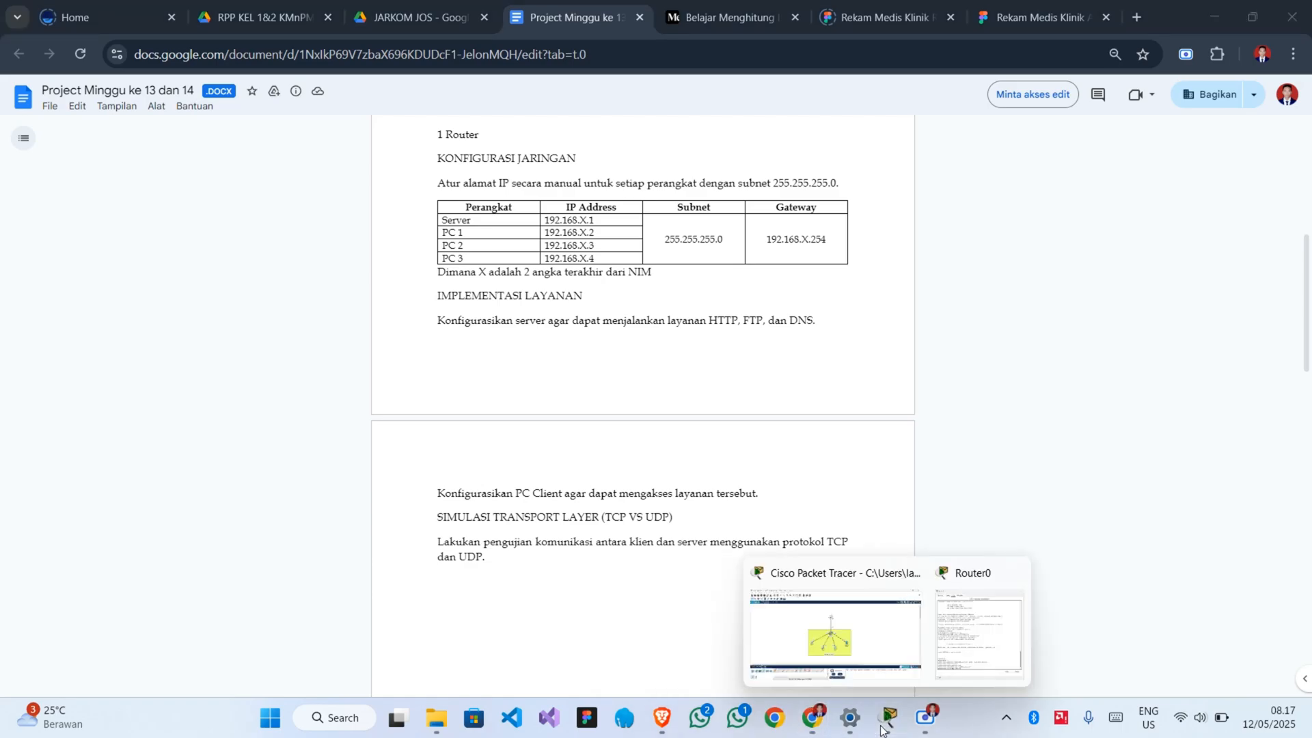
left_click(837, 659)
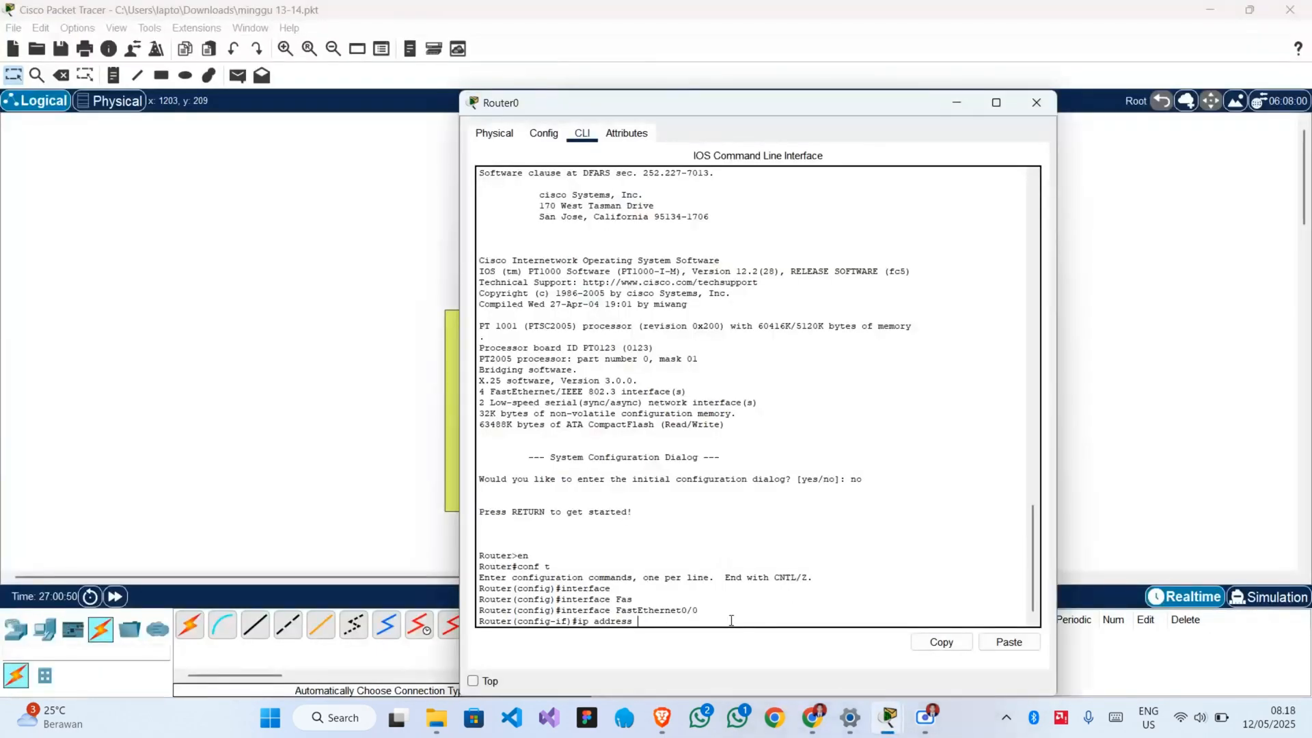
type("92.168")
type(".2.")
type("4.254")
type(" 255")
type(".255.255")
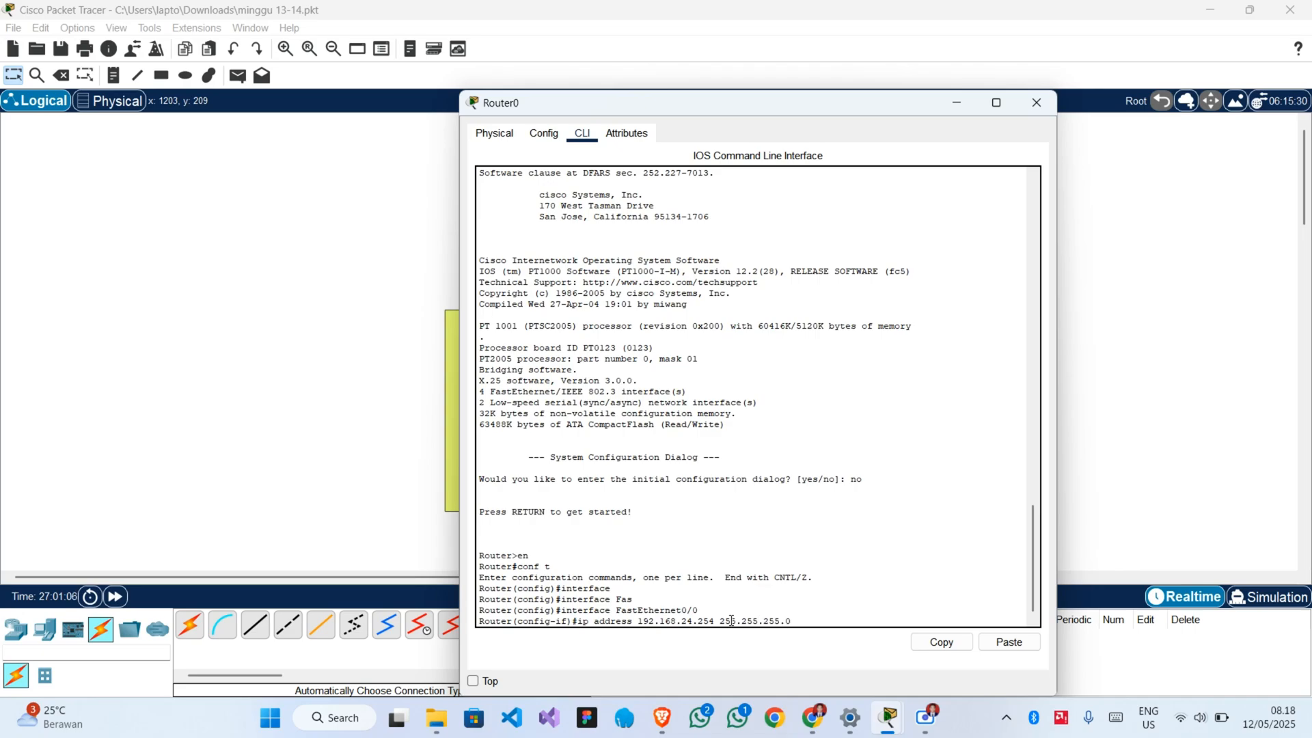
type(".0")
key("Return")
Enable FastEthernet0/0 with no sh, leave interface configuration mode and close the Router0 window.
type("no")
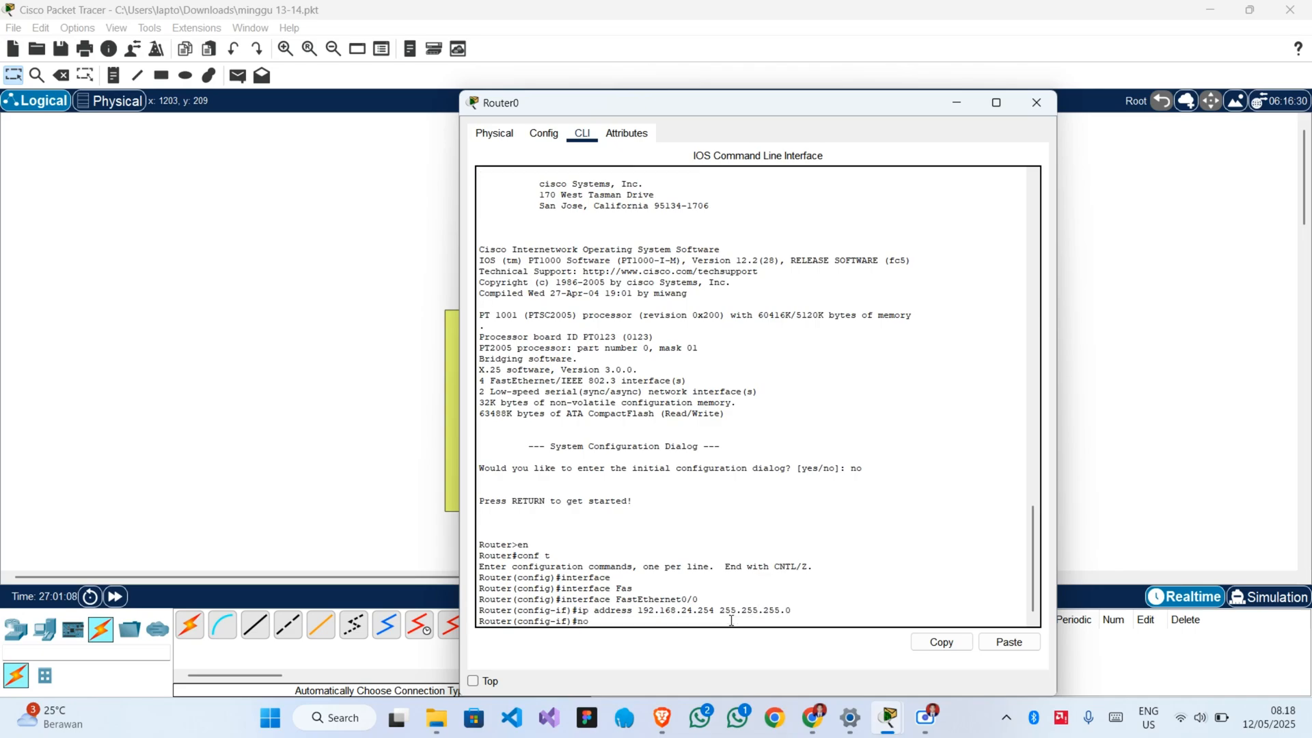
type(" sh")
key("Return")
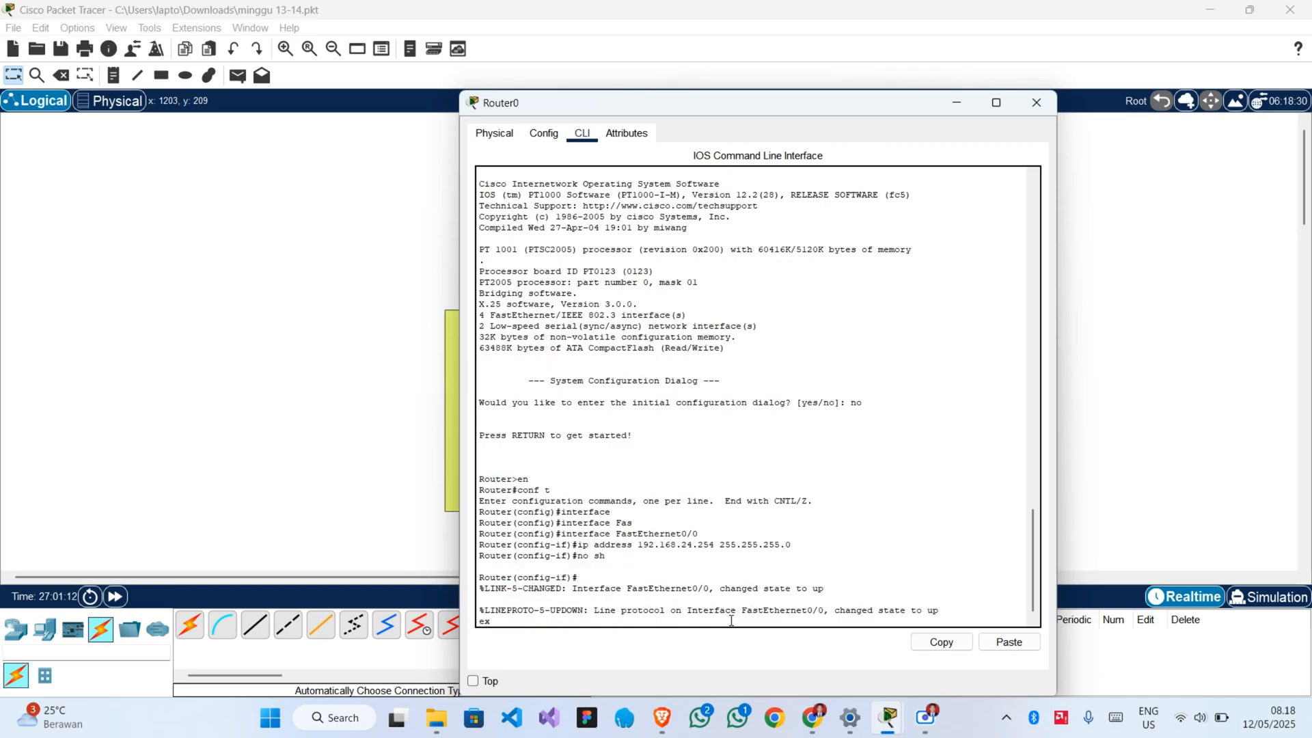
type("ex")
key("Return")
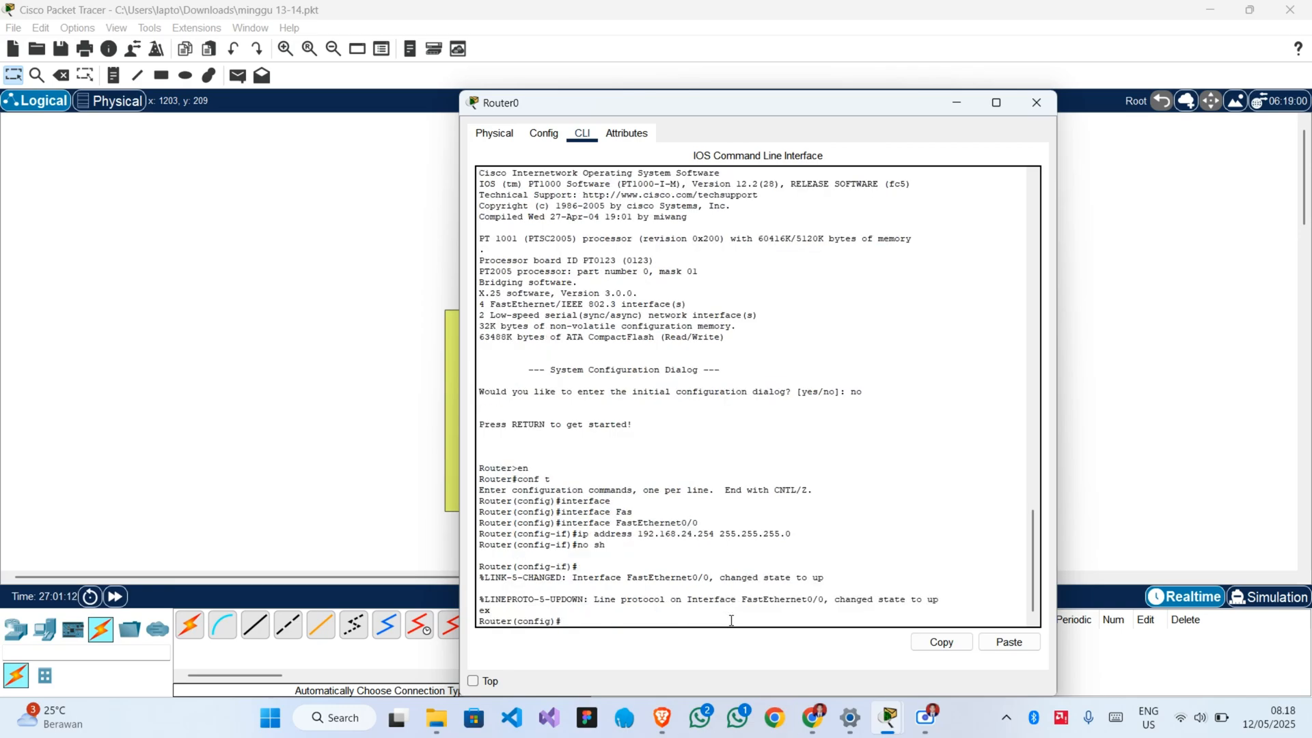
left_click(1041, 104)
Set Server0's static IPv4 address to 192.168.24.1 with subnet mask 255.255.255.0 in its IP Configuration.
scroll(661, 269, "down", 3)
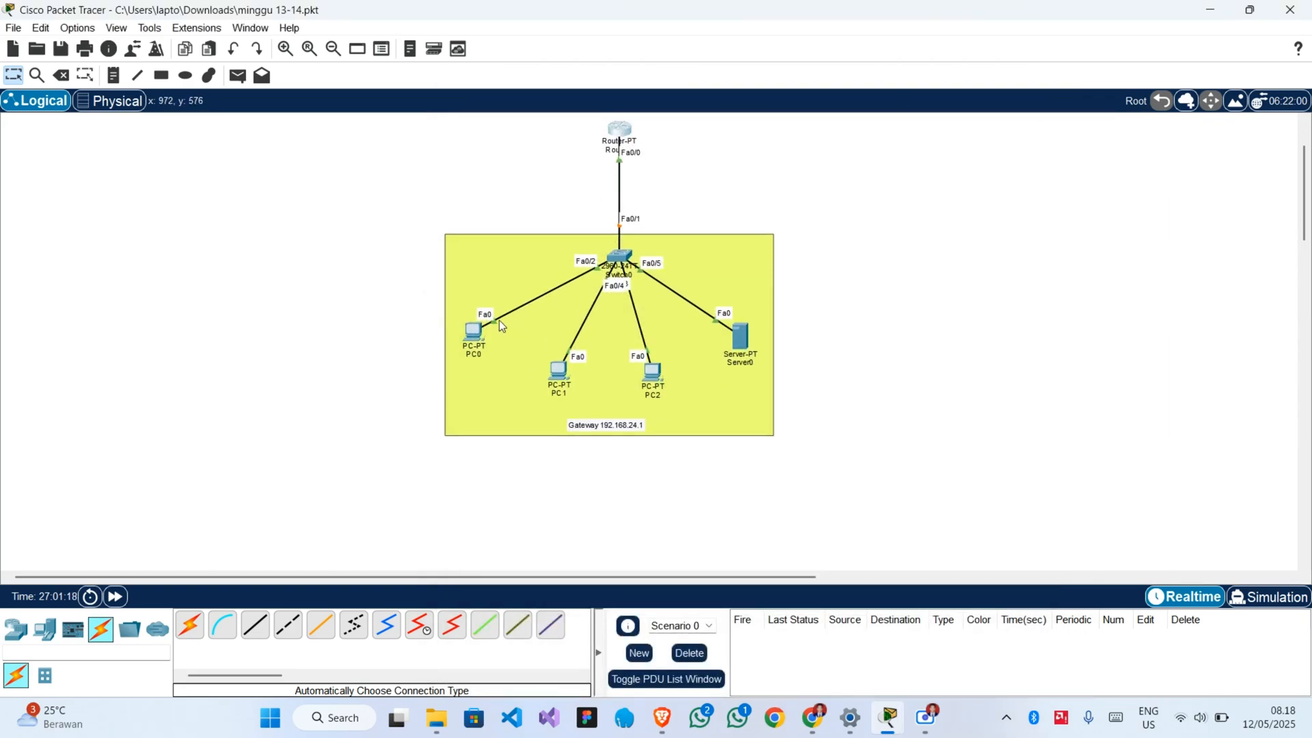
left_click(744, 340)
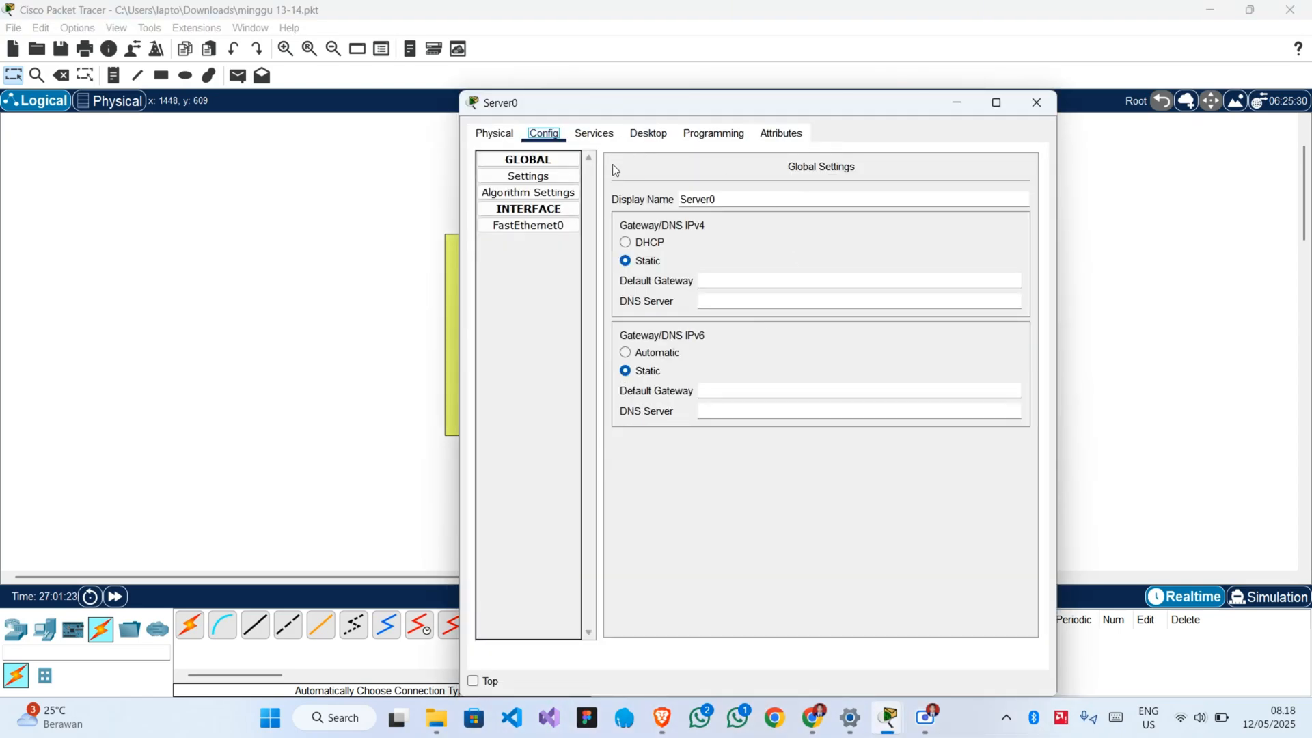
left_click(651, 137)
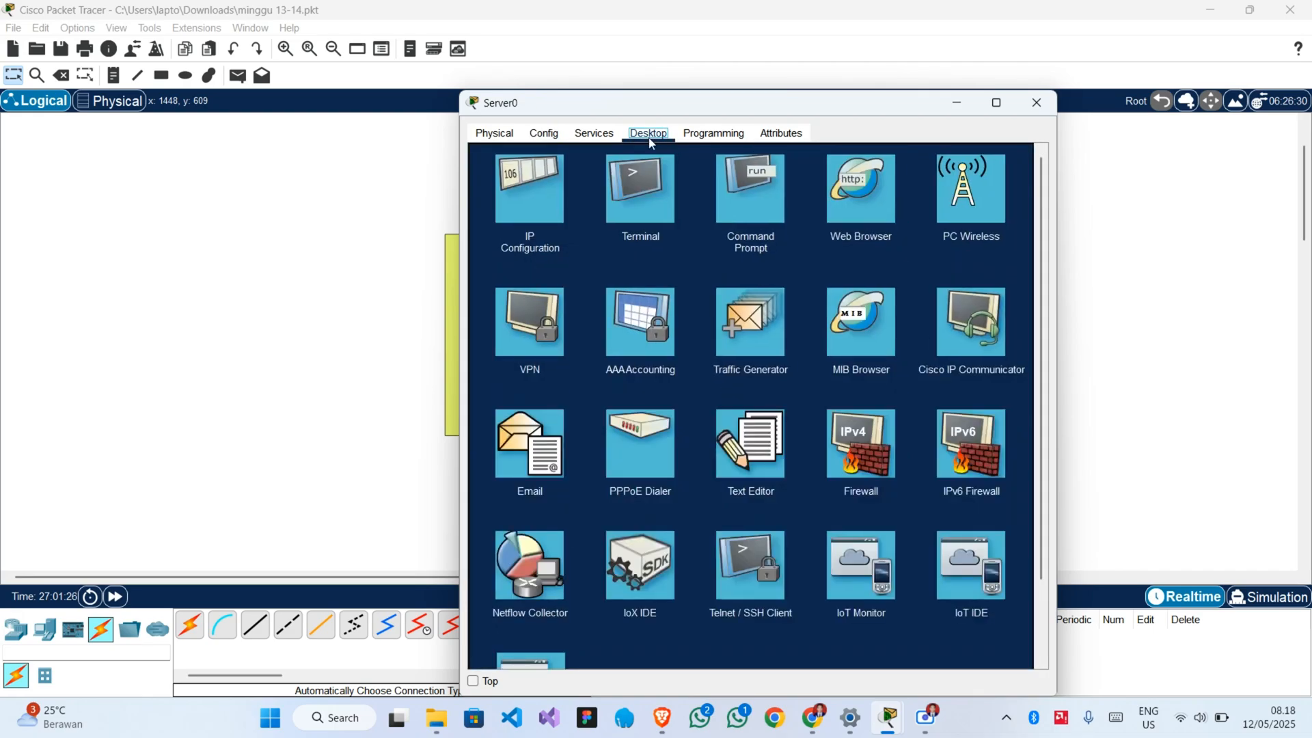
left_click(527, 213)
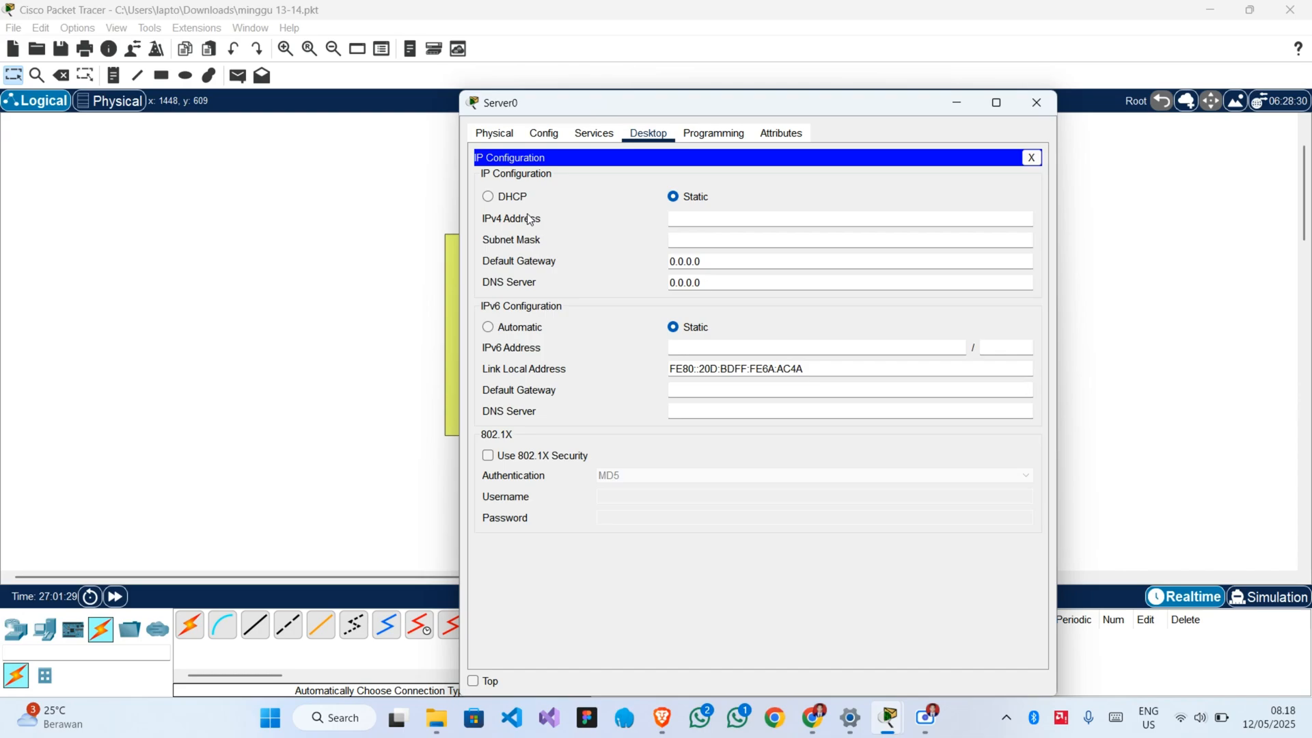
left_click(707, 220)
type("192.168.24.1")
key("Tab")
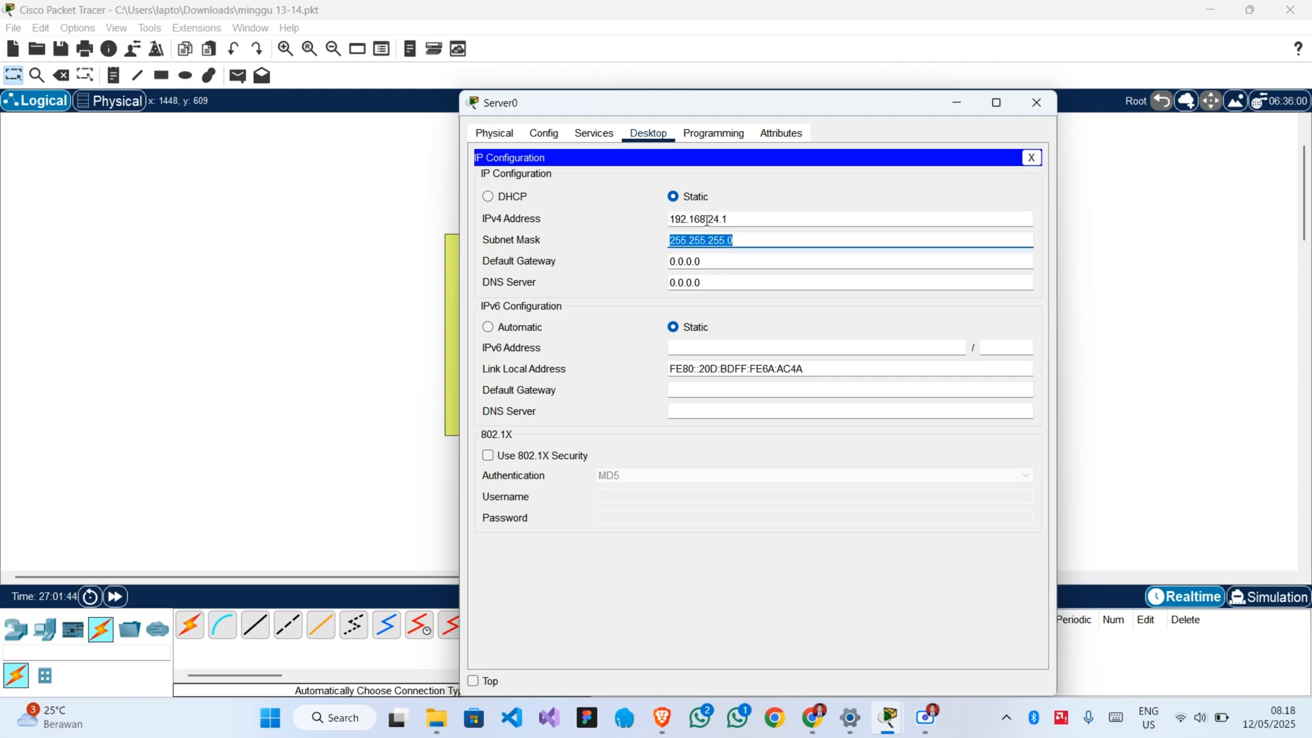
key("Tab")
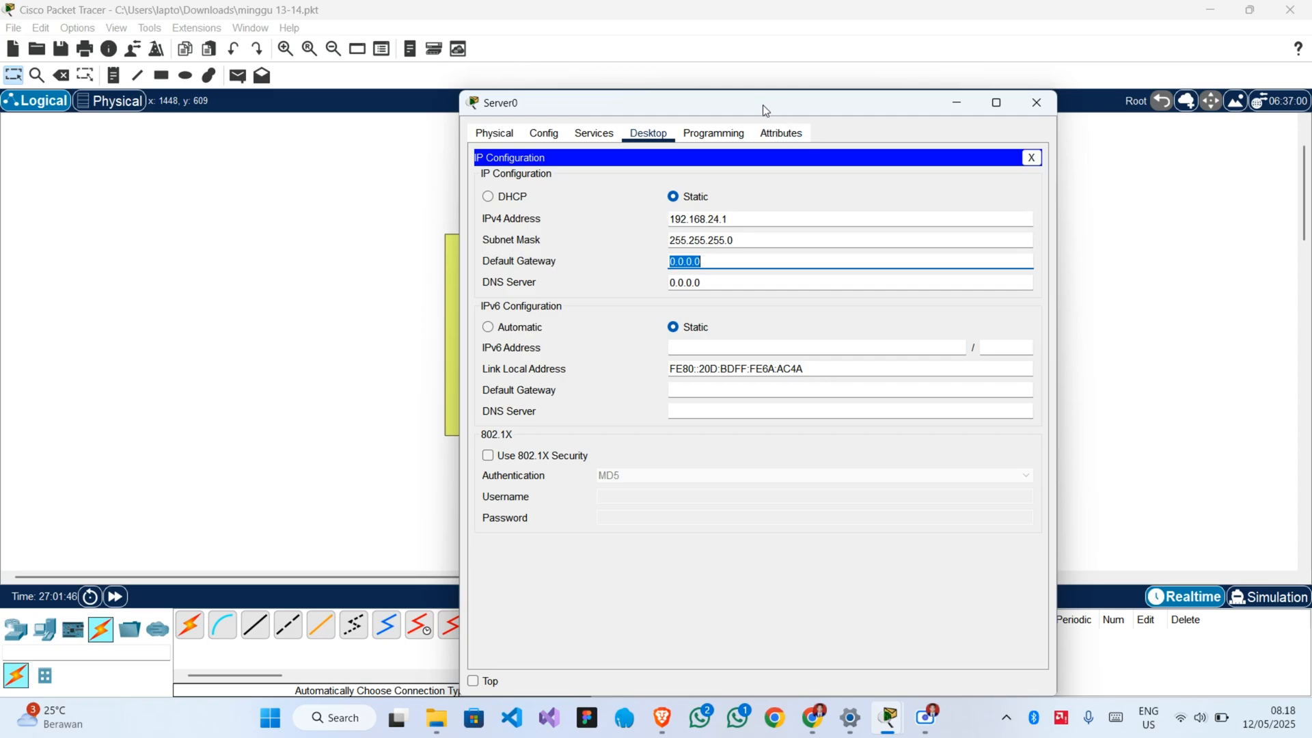
Set Server0's IPv4 default gateway to 192.168.24.254 and check its IPv4 address.
left_click_drag(762, 104, 983, 112)
type("192")
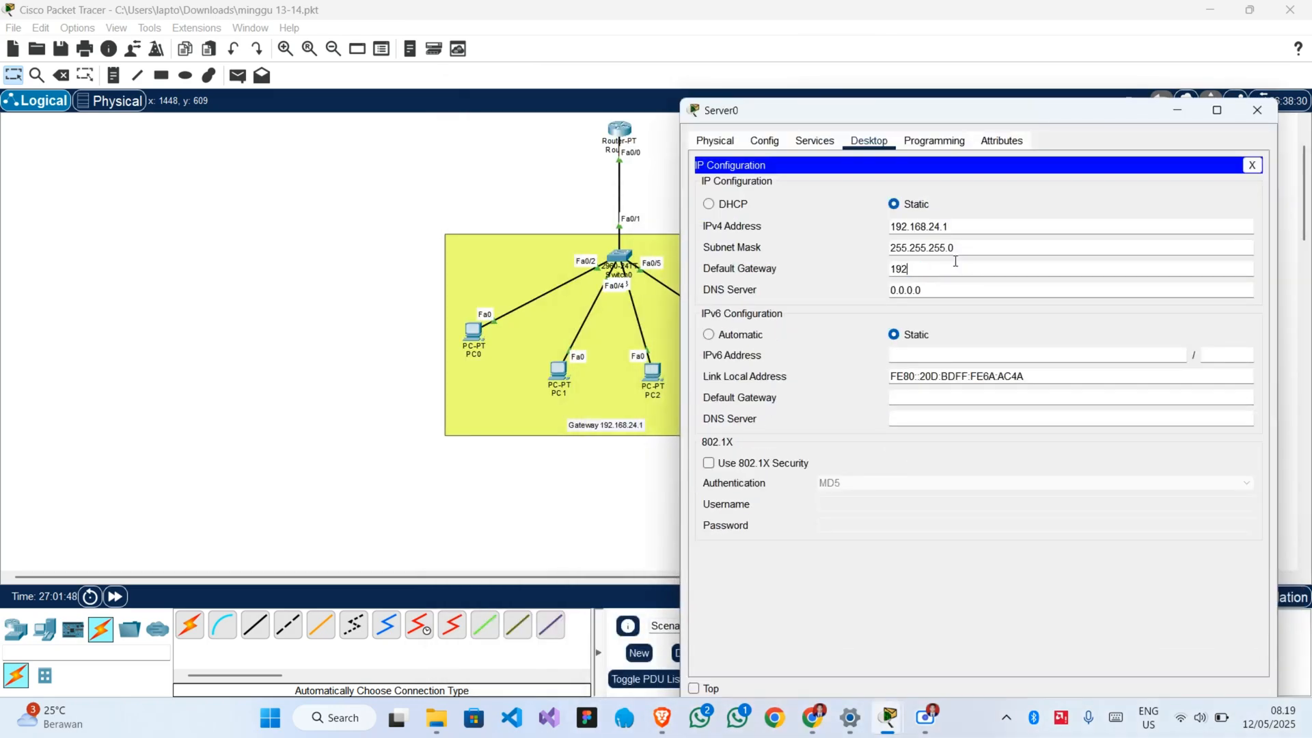
type(".168")
type(".24.254")
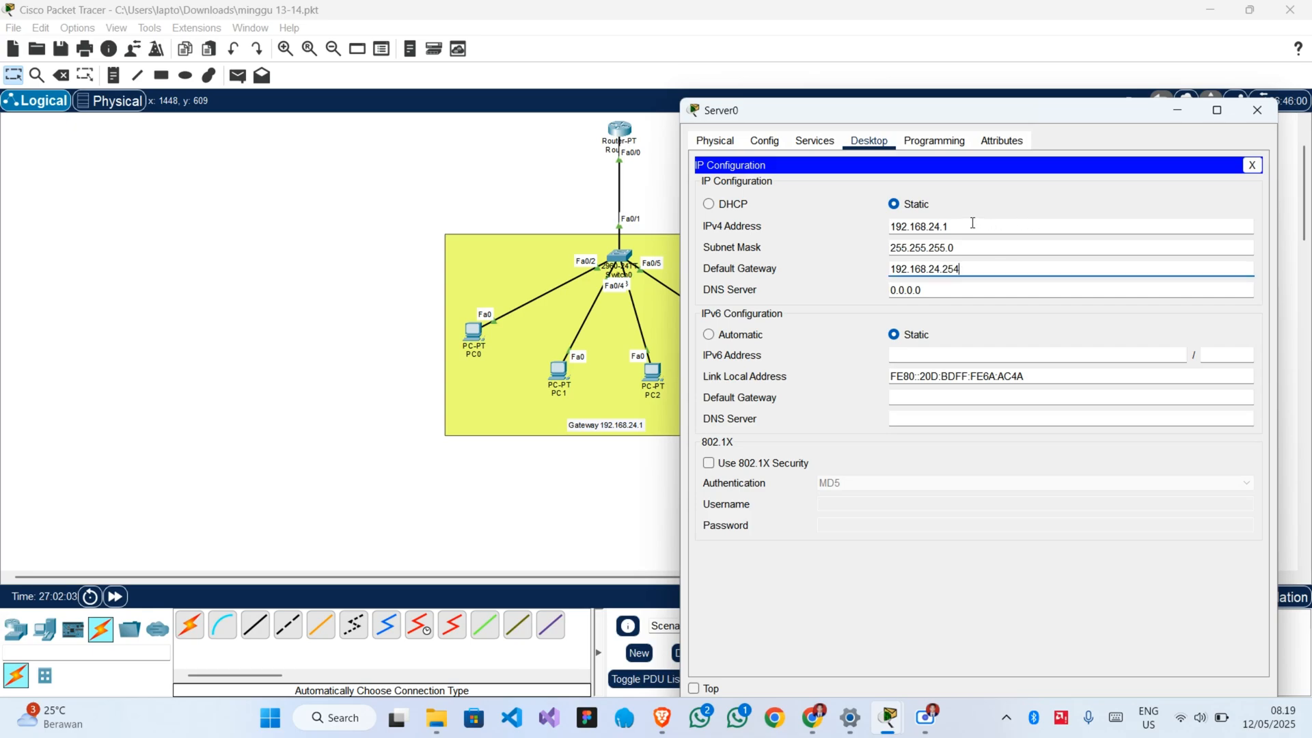
left_click(960, 220)
left_click_drag(977, 222, 863, 212)
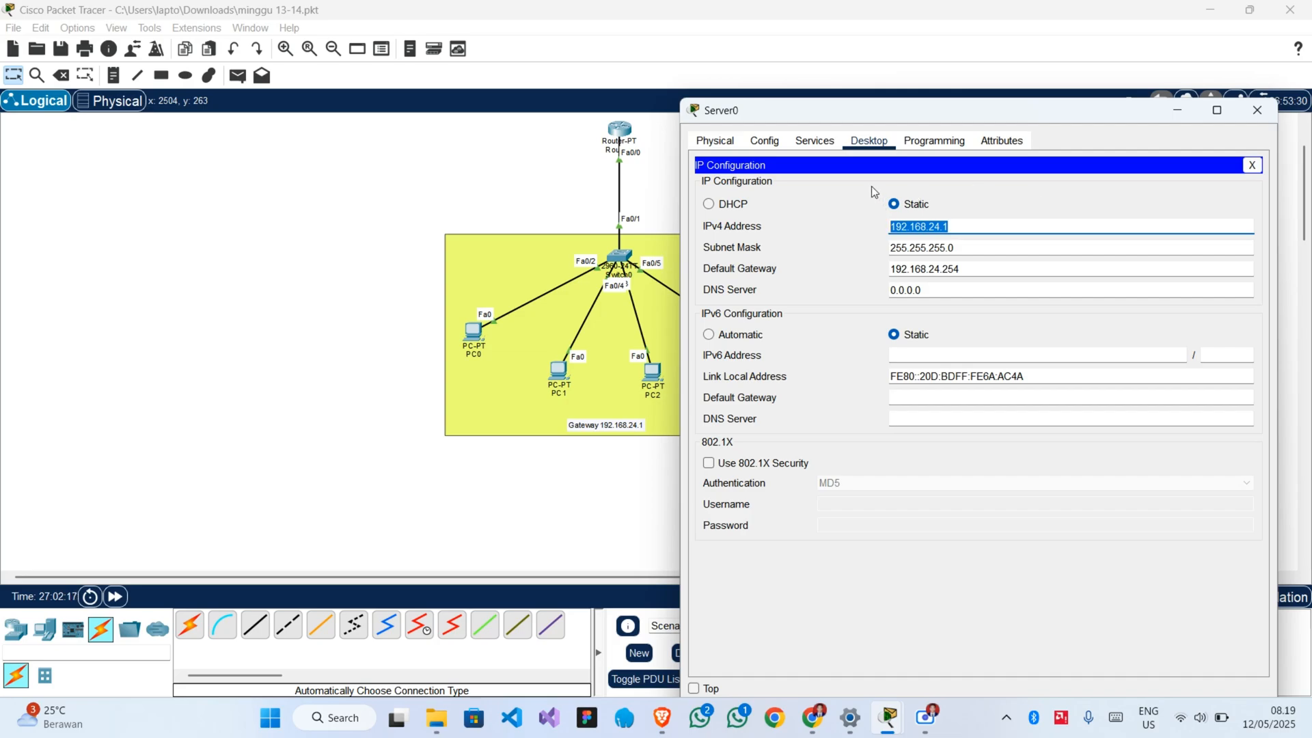
In Server0's HTTP service settings, keep HTTP on and turn HTTPS off.
left_click(815, 140)
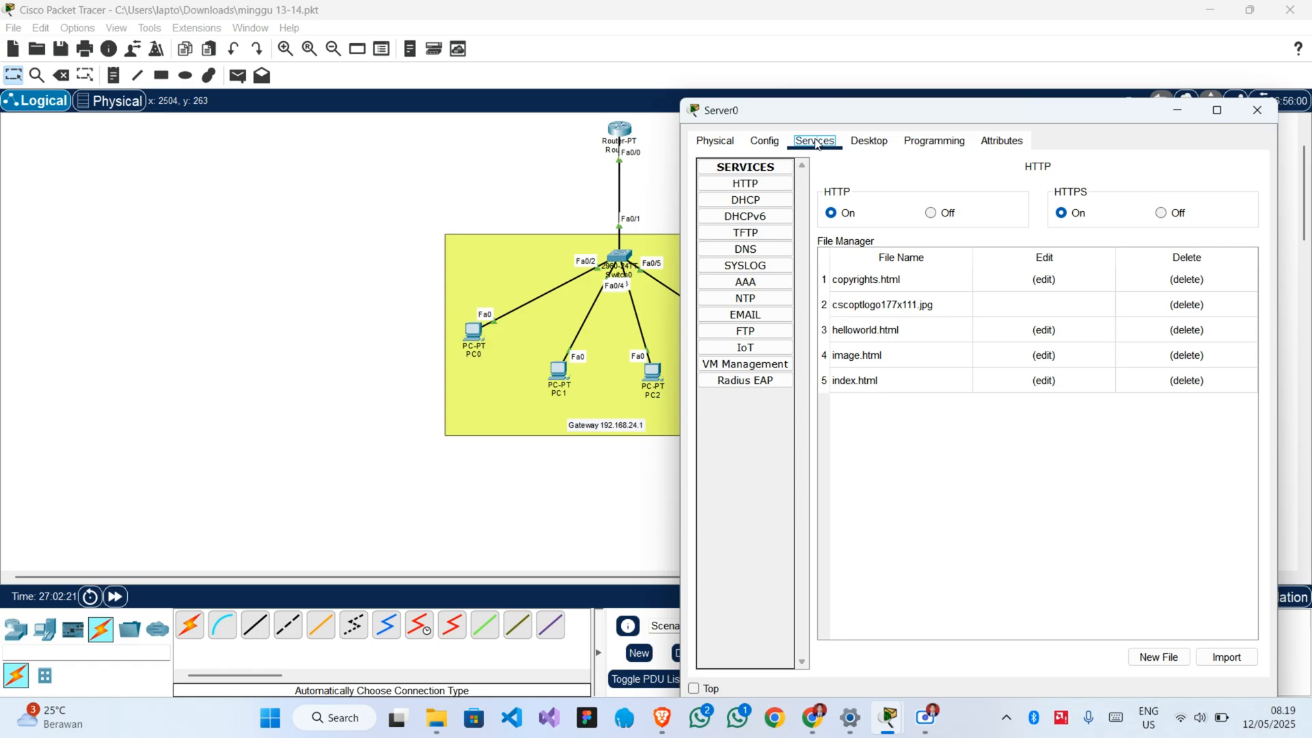
left_click(837, 217)
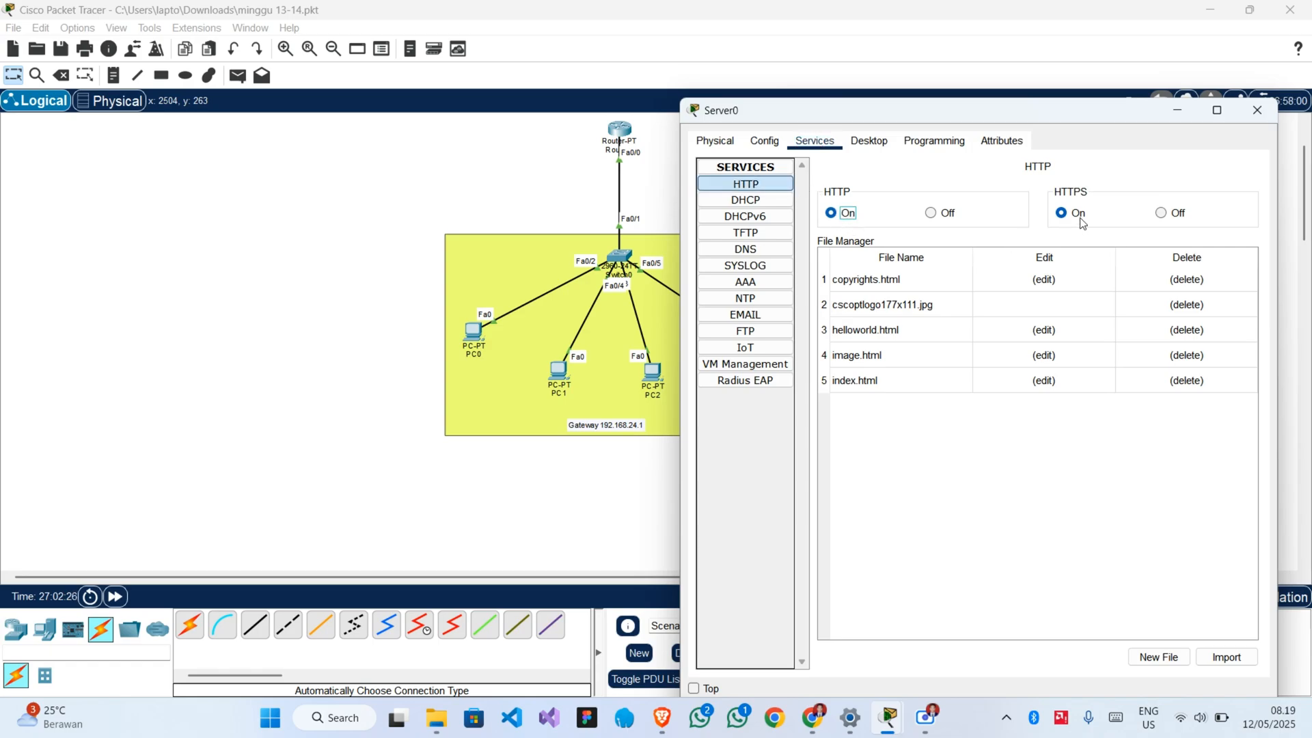
left_click(1161, 213)
left_click(1160, 213)
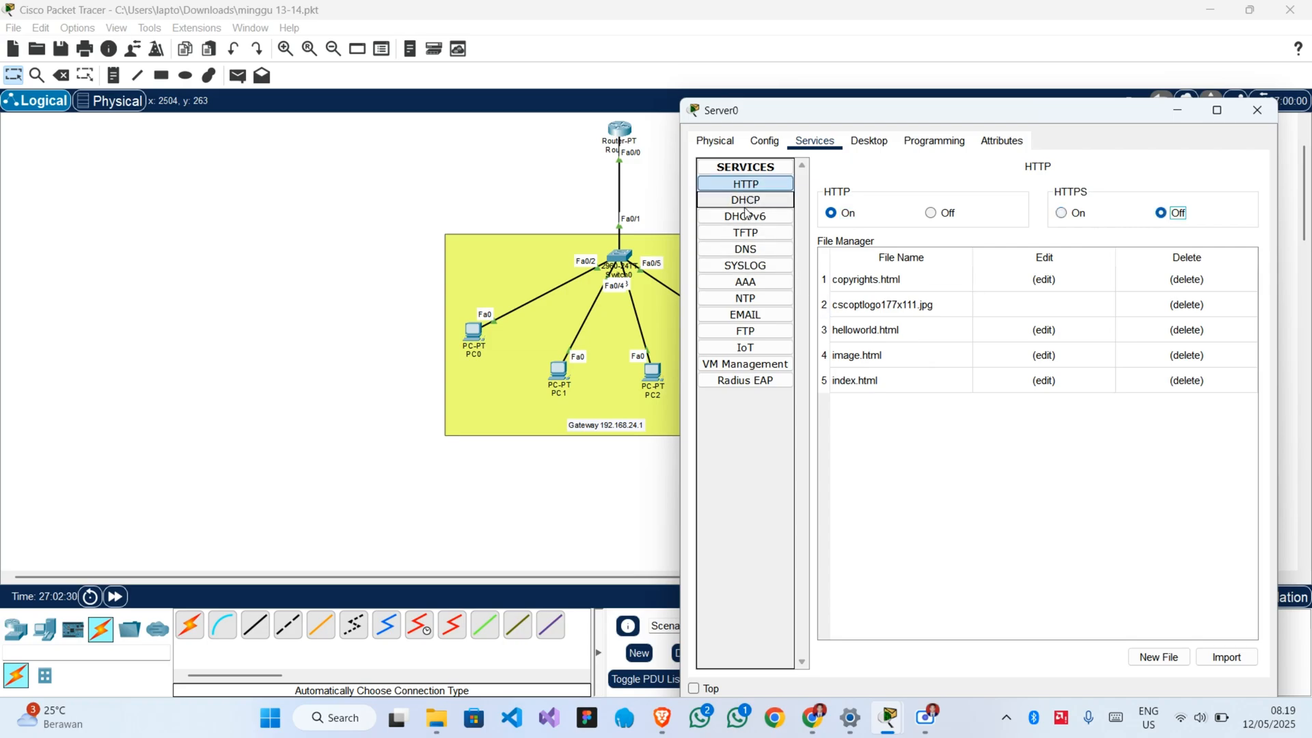
Add an FTP account on Server0 with username user, its account password, and Write, Read, Delete and Rename permissions.
left_click(769, 344)
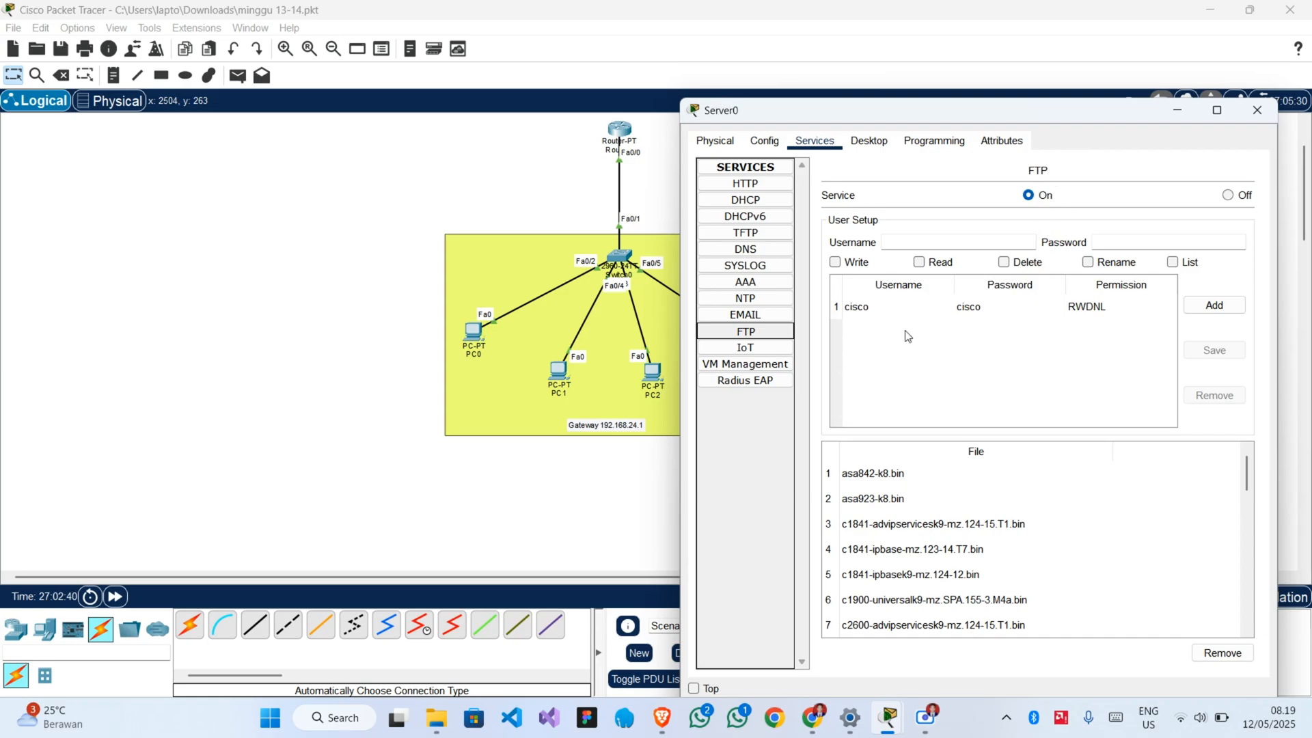
left_click(904, 243)
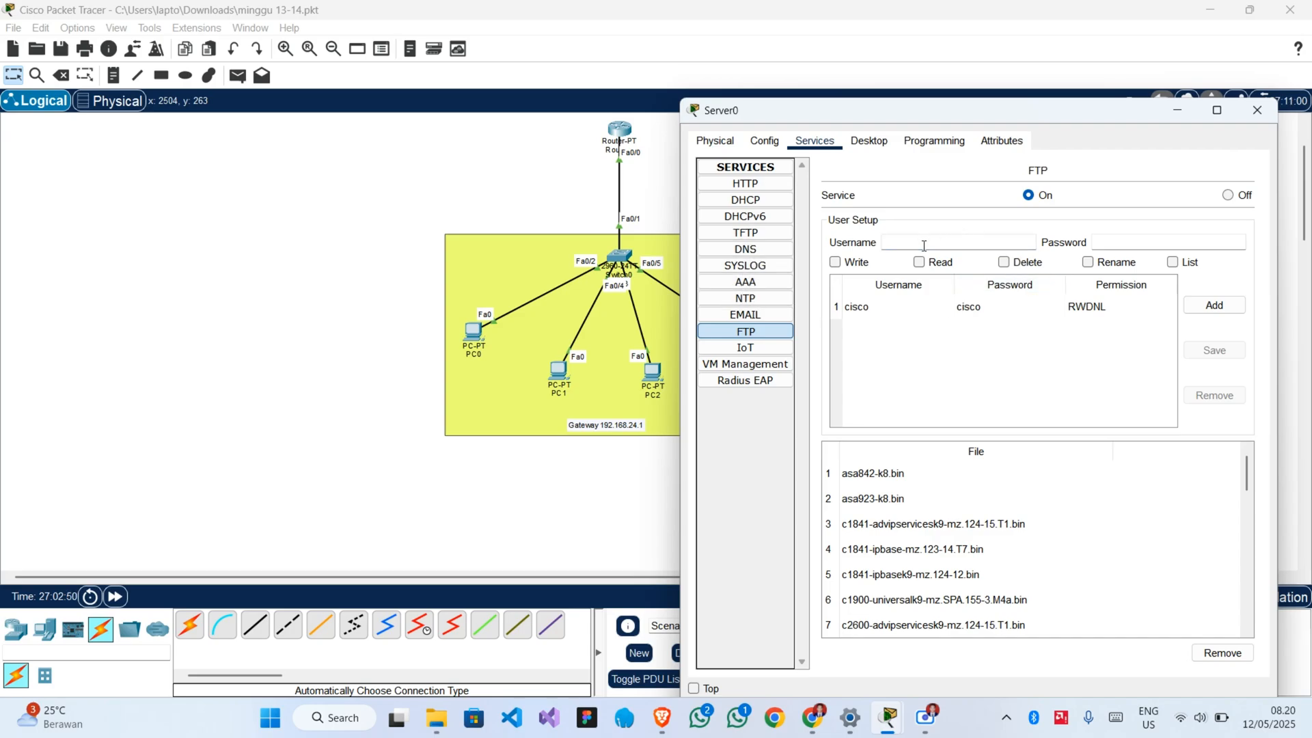
type("user")
key("Tab")
type("123")
left_click(836, 263)
left_click(919, 265)
left_click(1004, 263)
left_click(1088, 264)
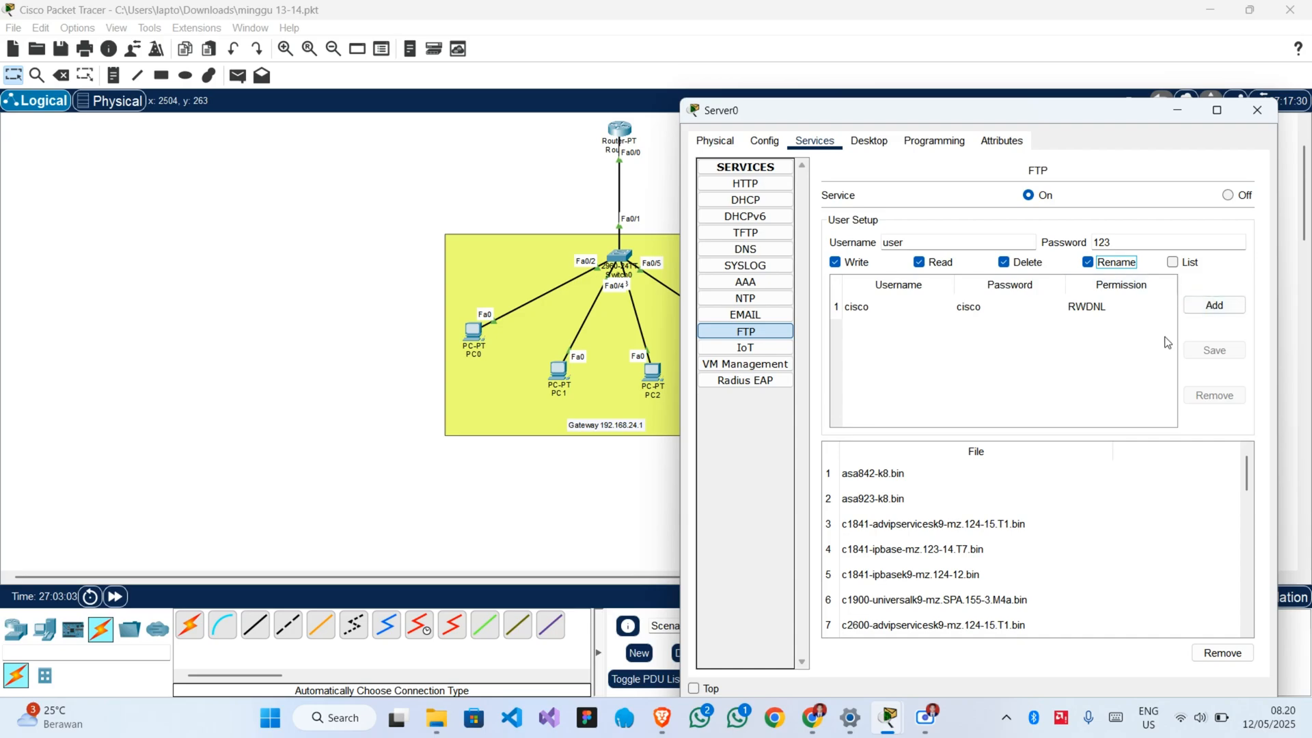
left_click(1207, 311)
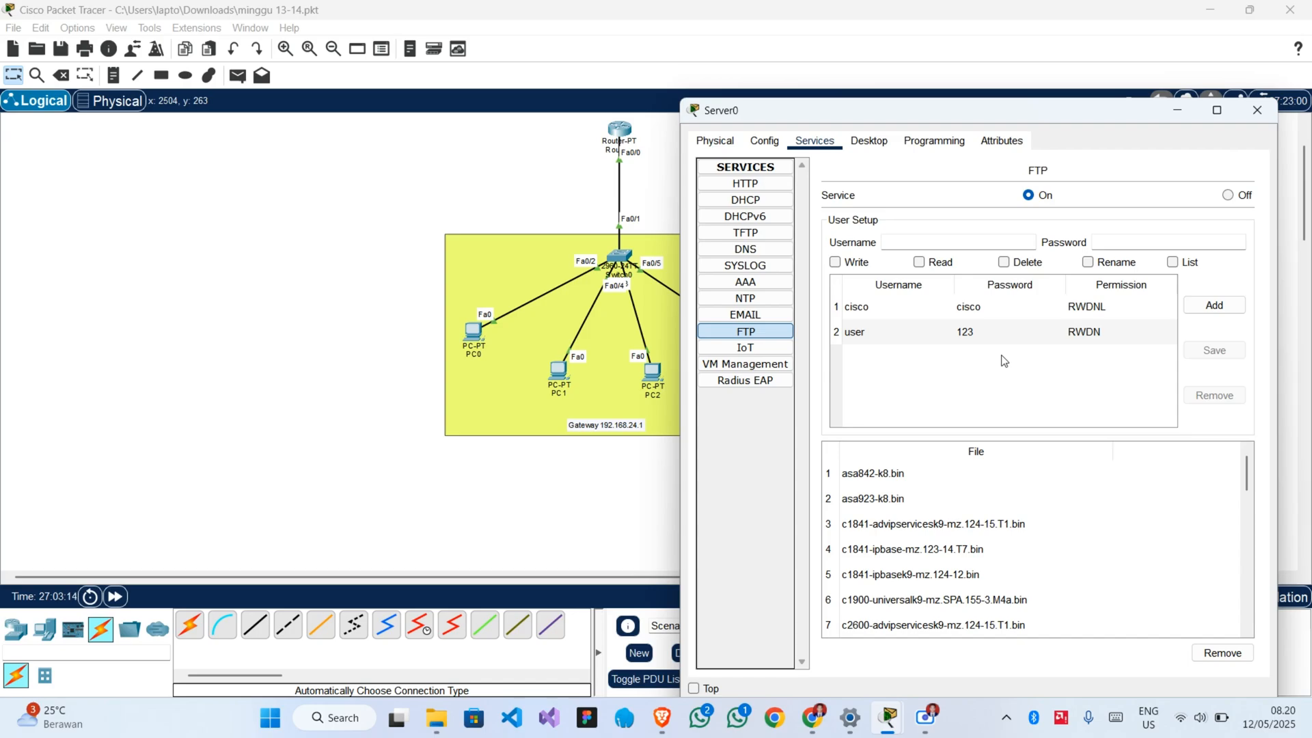
Turn off the POP3 service in Server0's email service settings.
left_click(766, 314)
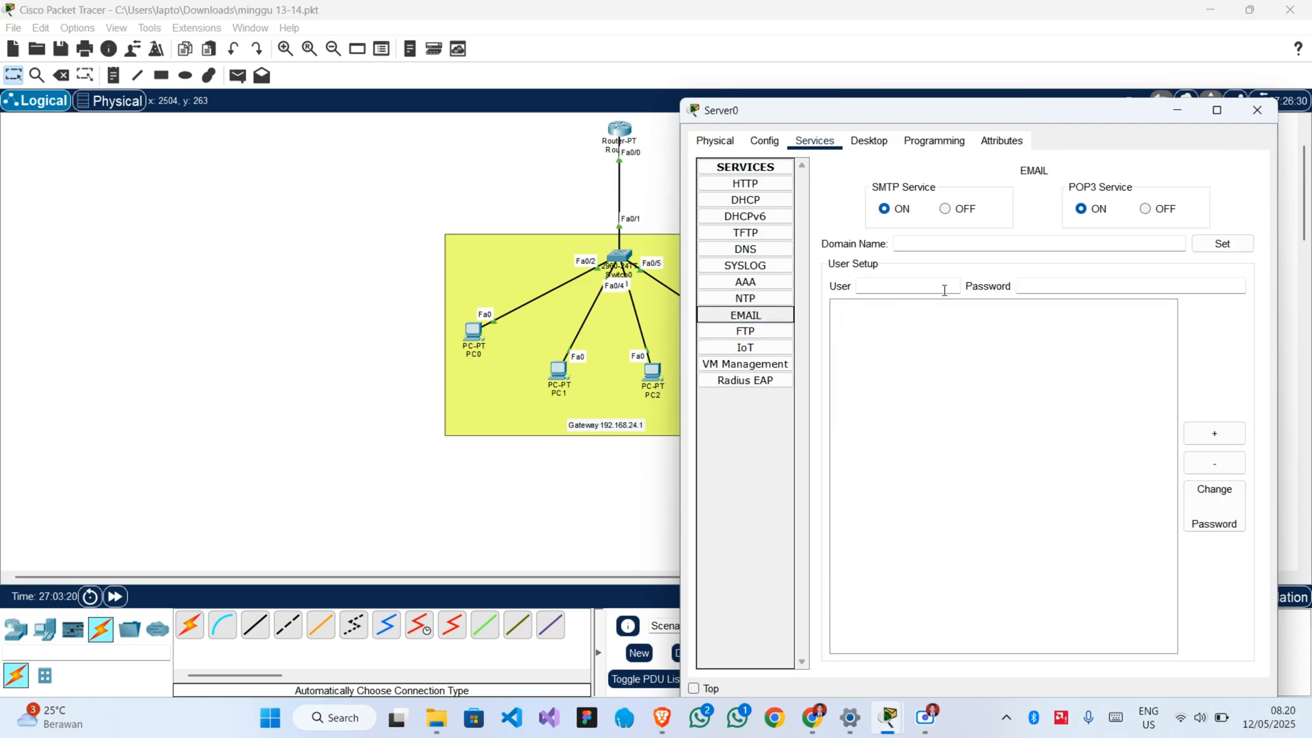
left_click(915, 286)
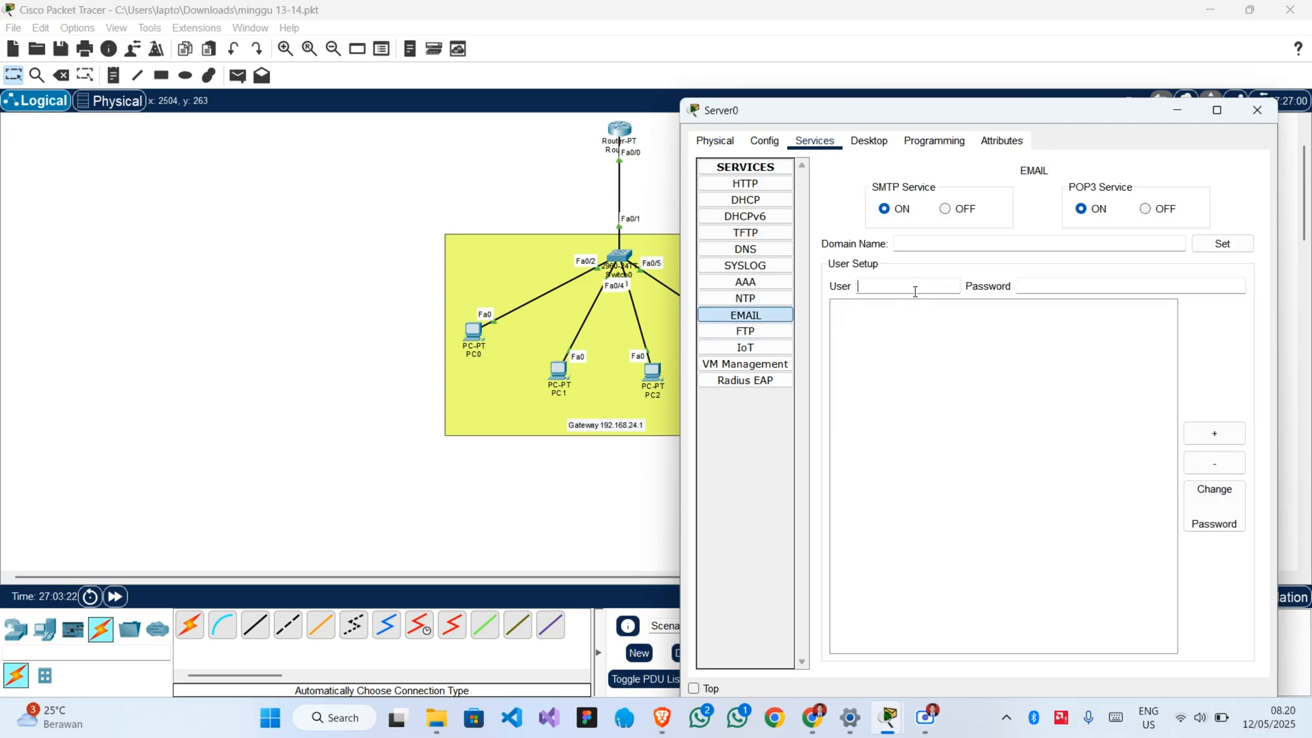
left_click(1146, 208)
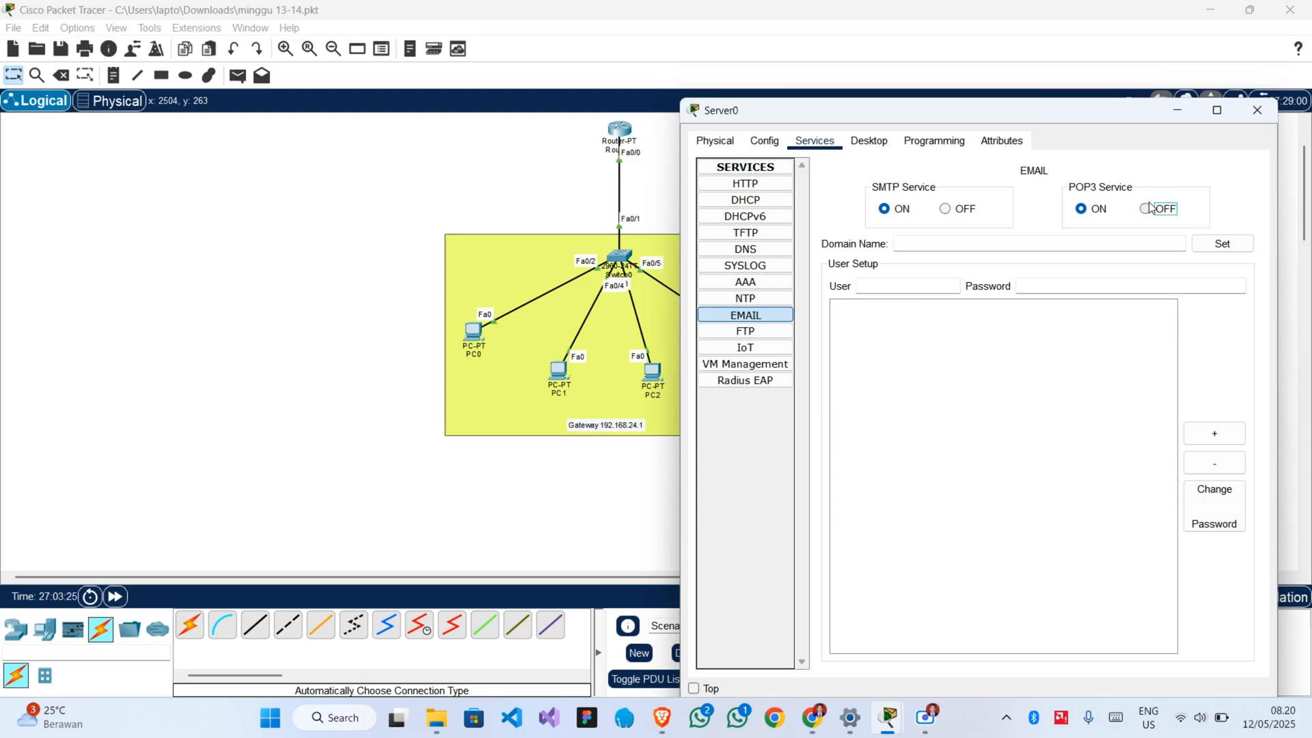
Fill in the email user setup with the username user and the account password.
left_click(935, 286)
type("ue")
type("er")
key("Tab")
type("123")
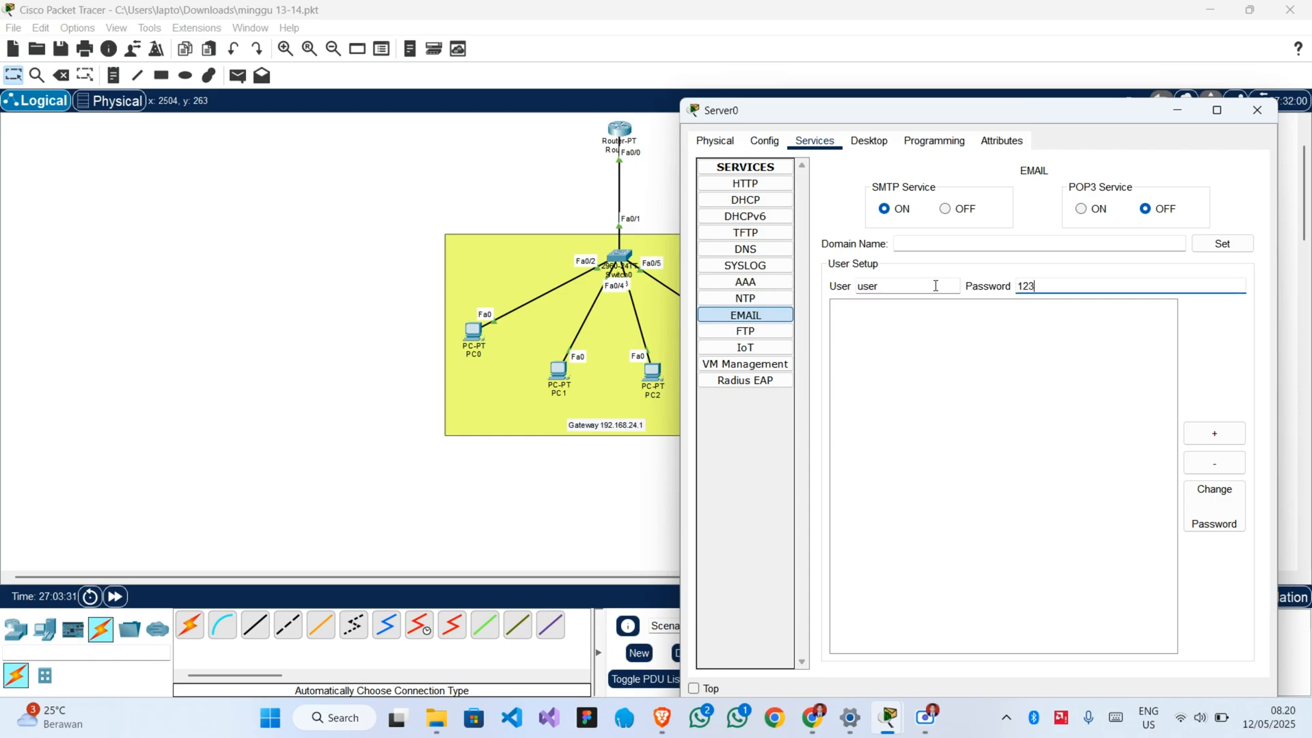
left_click(1011, 243)
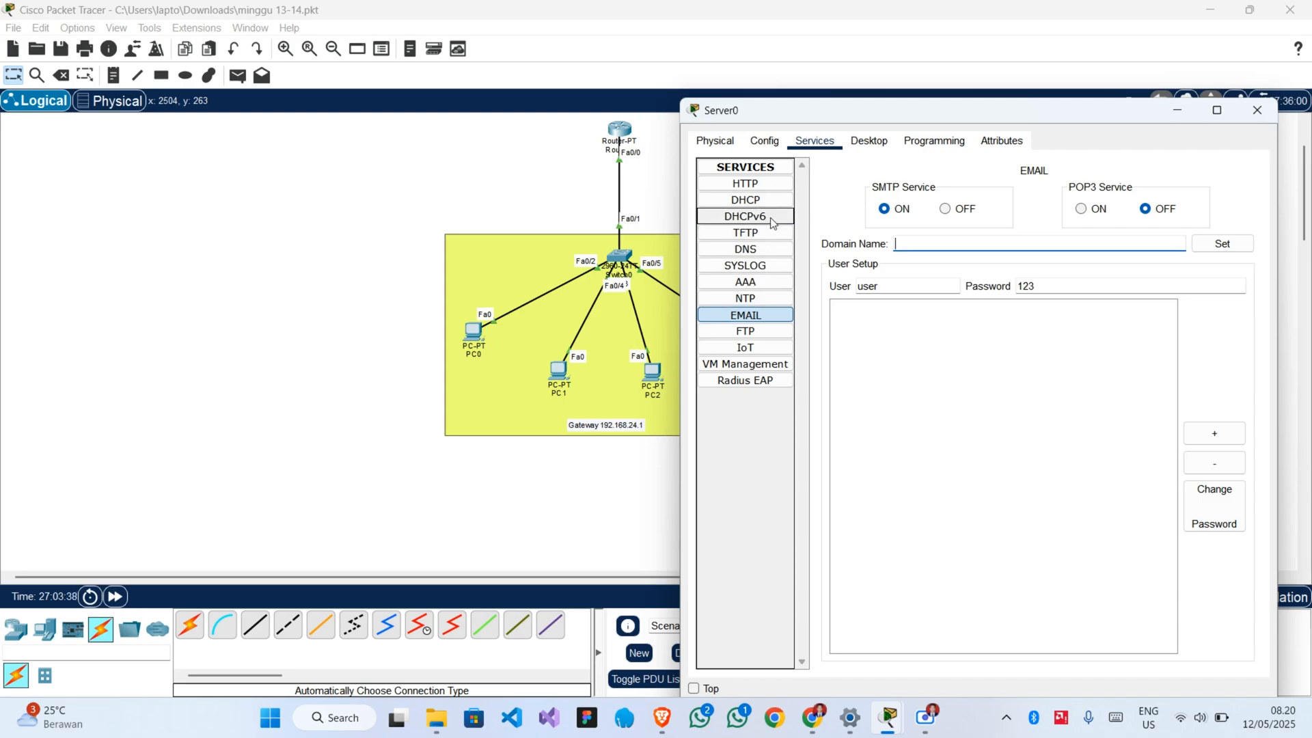
Turn on Server0's DNS service and add an A record mapping web.internal to 192.168.24.1.
left_click(745, 248)
left_click(981, 196)
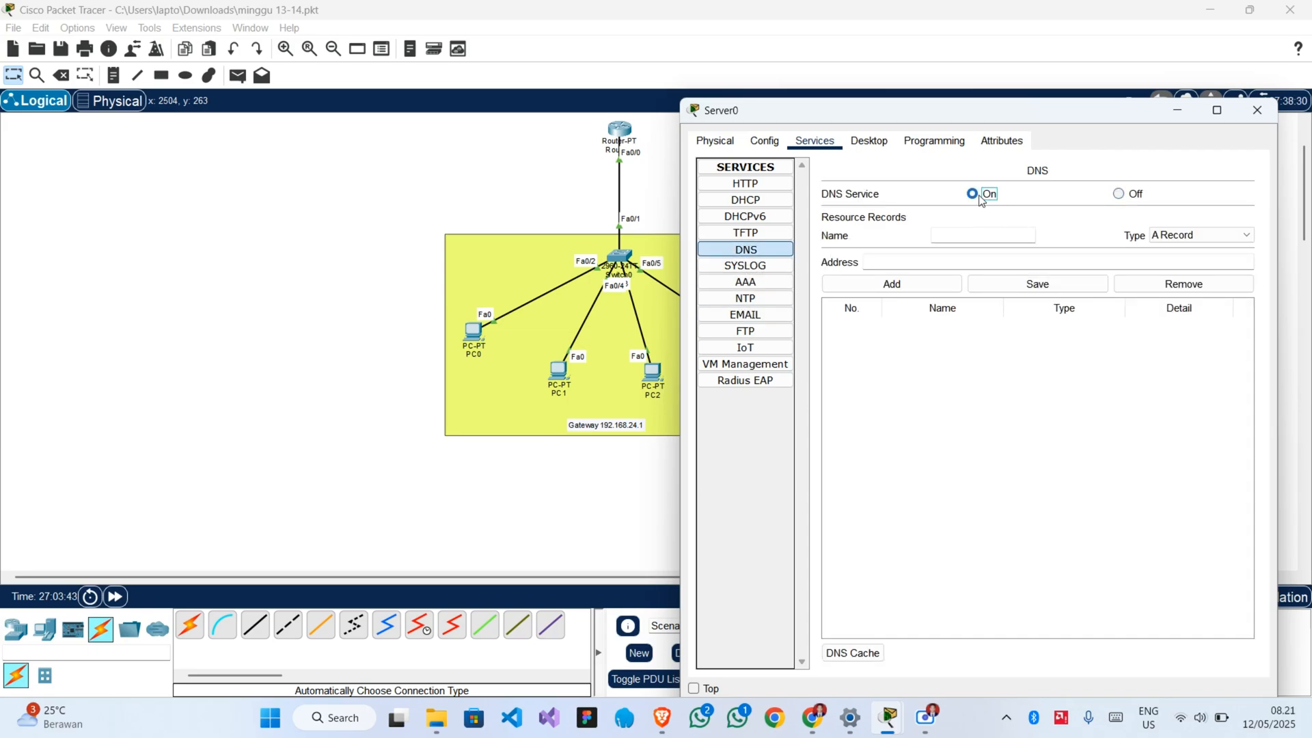
left_click(949, 232)
type("web.internal")
left_click(1008, 262)
type("192.168.24.1")
left_click_drag(1009, 262, 828, 261)
left_click(927, 261)
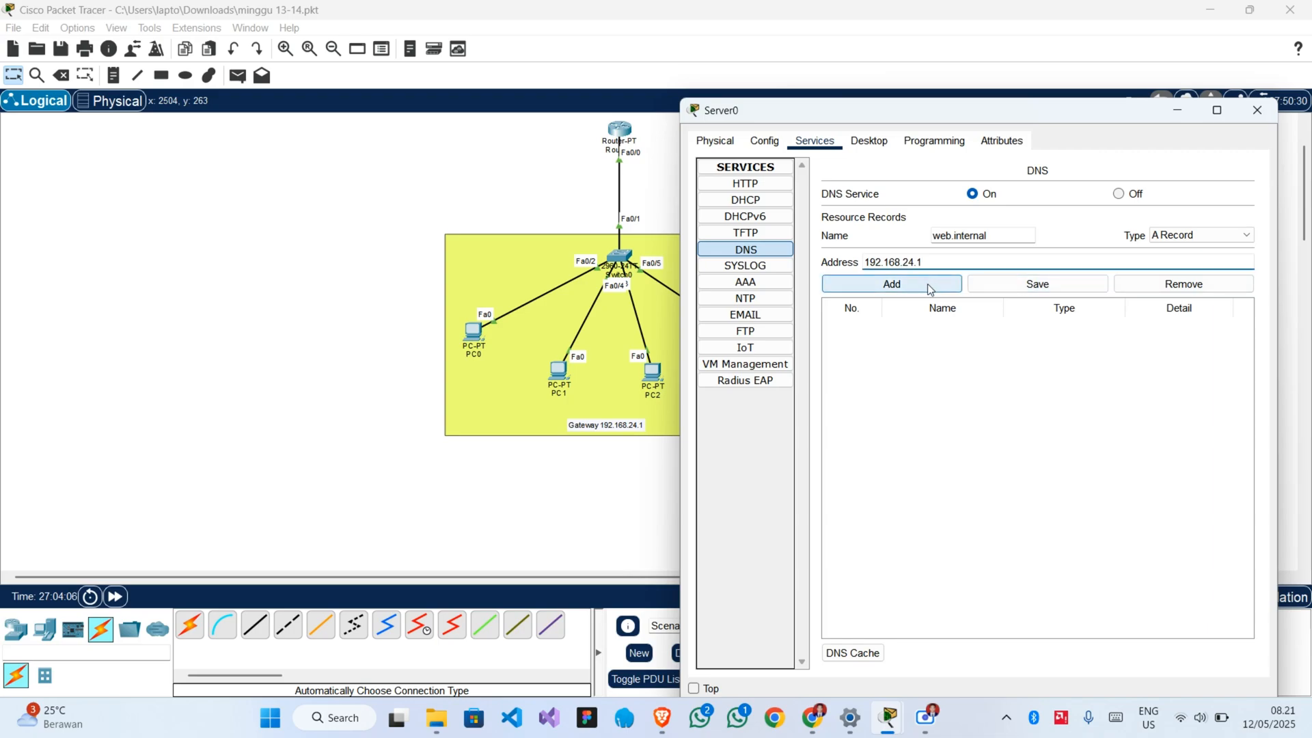
left_click(928, 284)
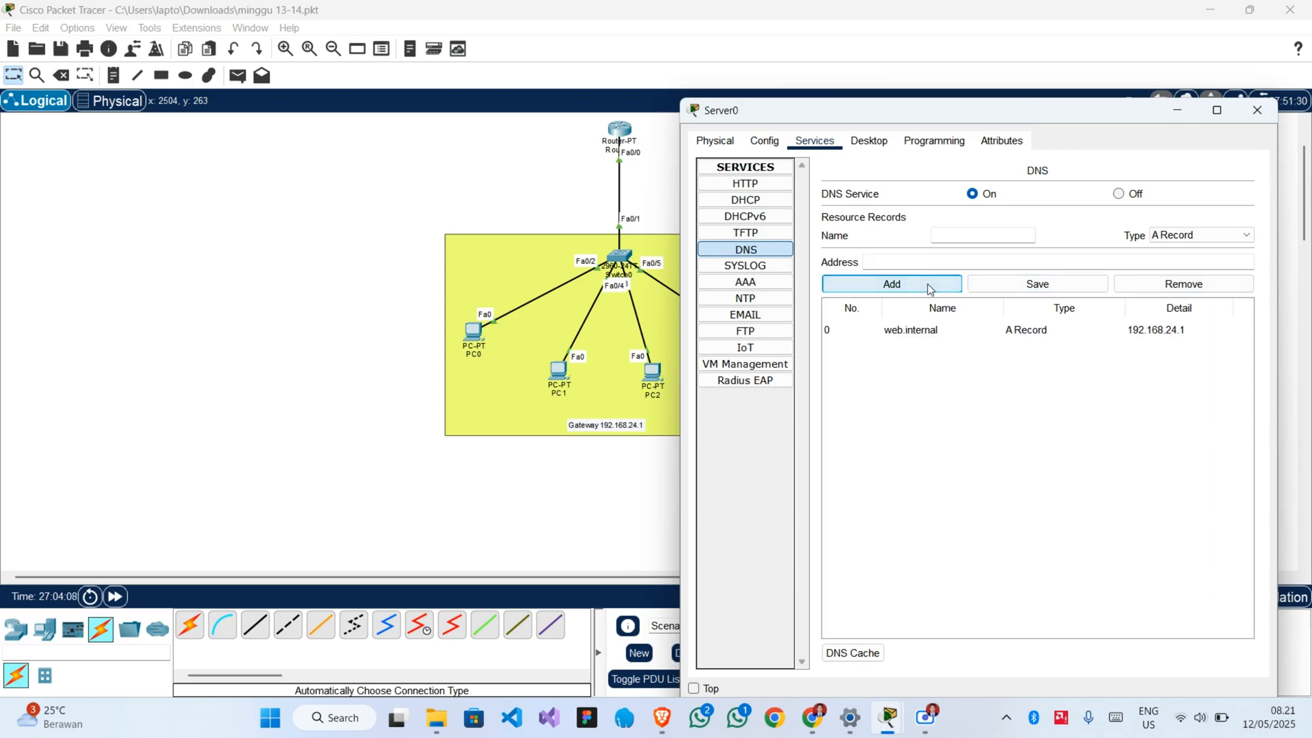
Enter web.internal as the domain name in Server0's email service.
left_click(762, 317)
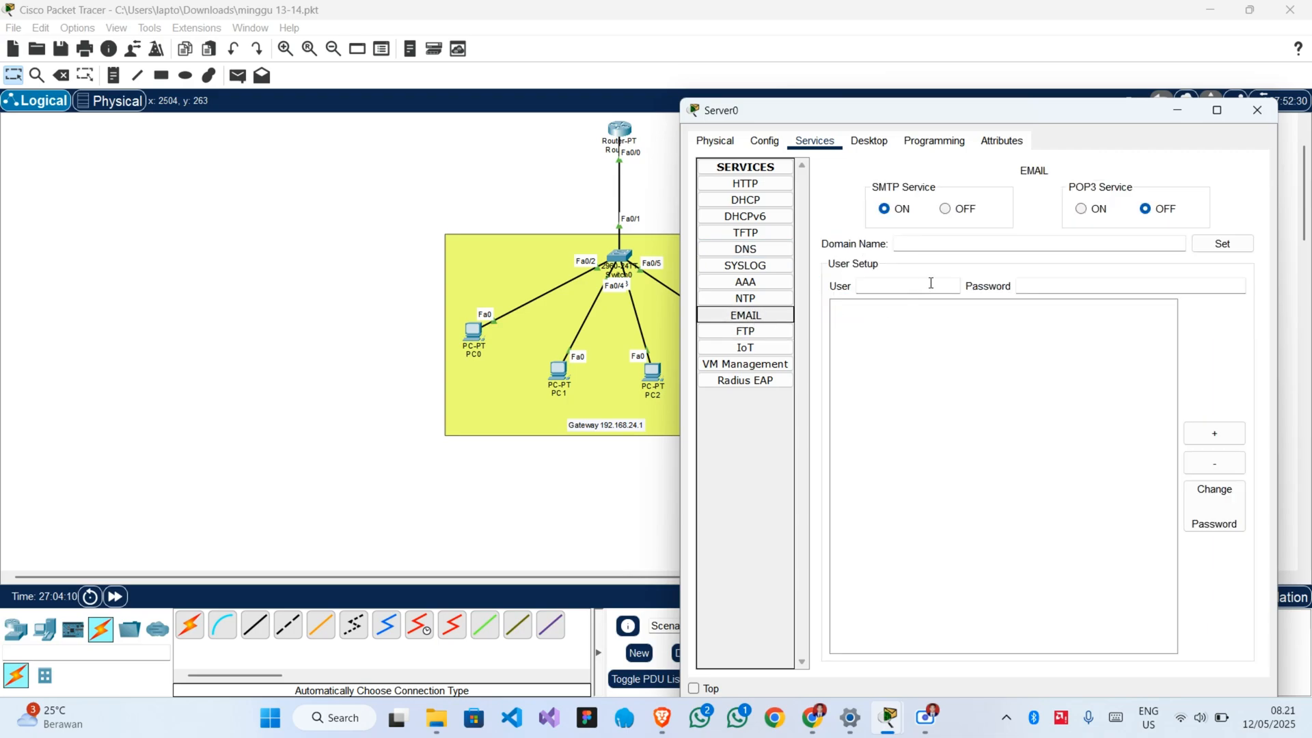
left_click(925, 242)
type("w")
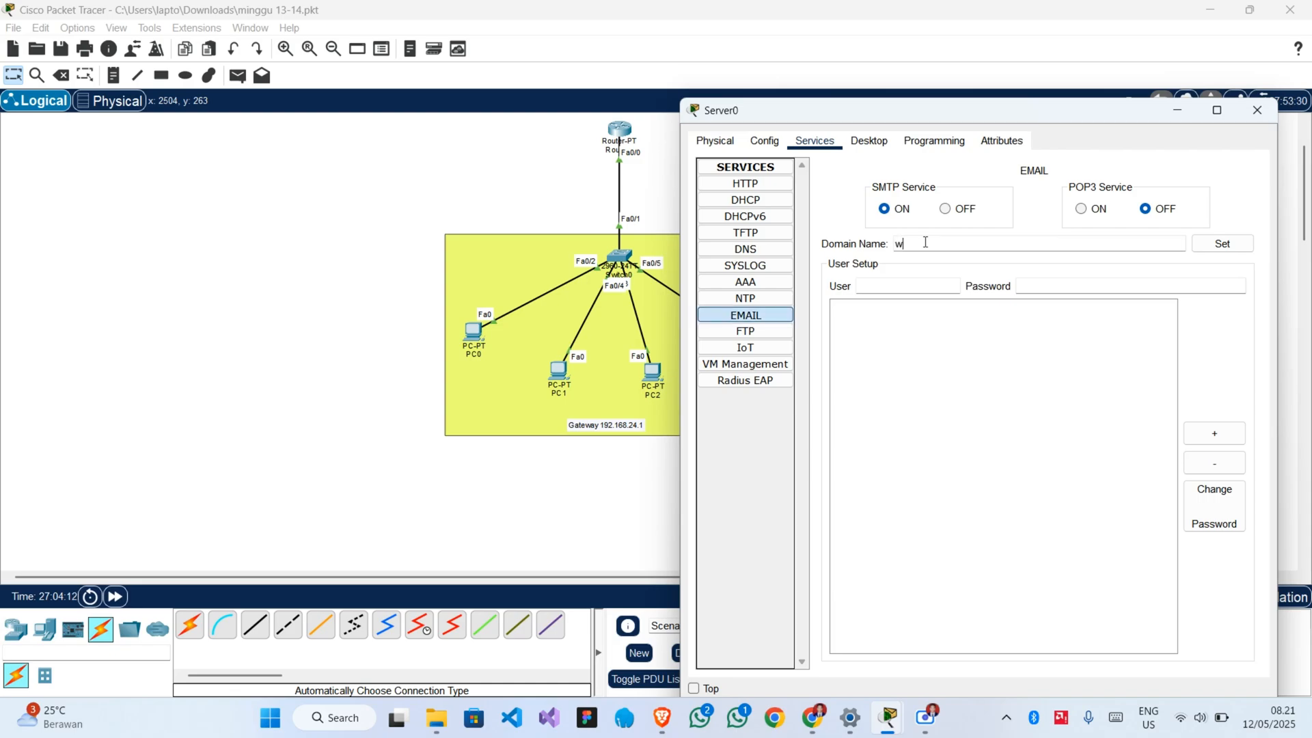
type("eb.interal")
key("BackSpace")
key("BackSpace")
key("BackSpace")
type("rnal")
Apply the email domain name, add the mail account user with its account password, and close the Server0 window.
left_click(893, 288)
type("user")
key("Tab")
type("123")
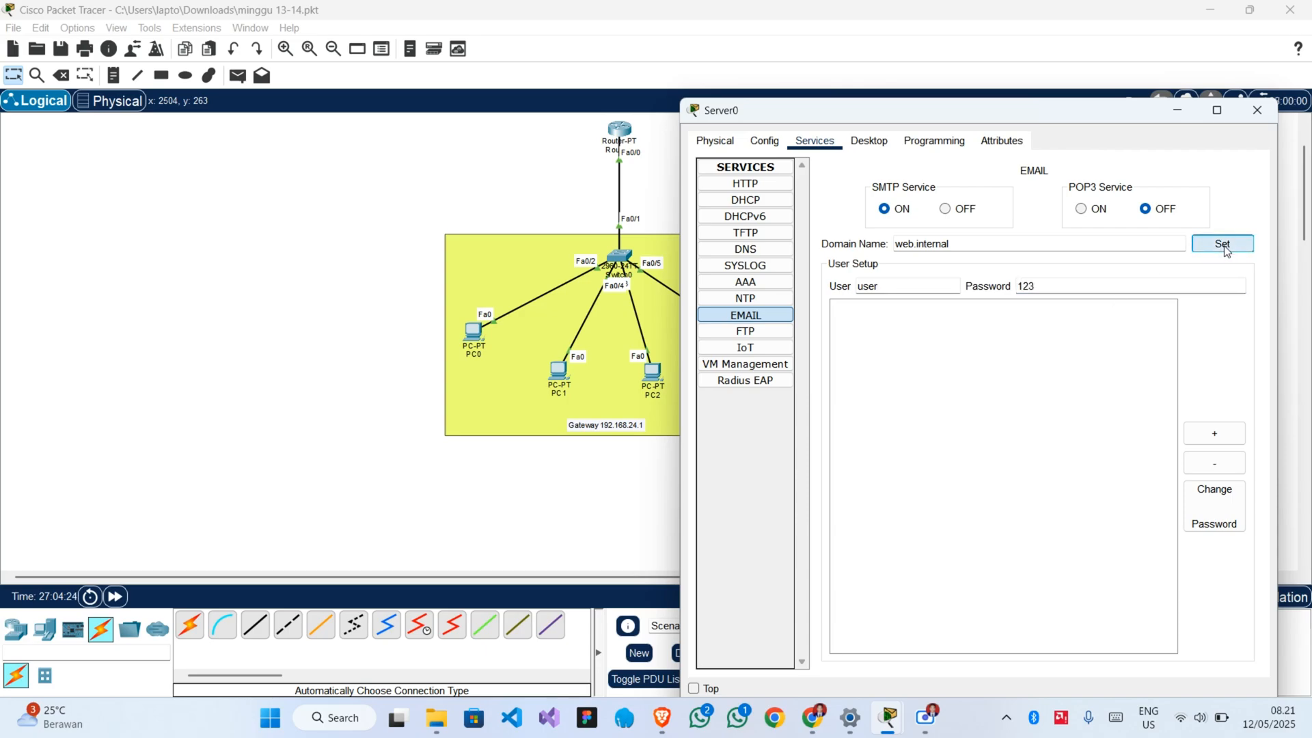
left_click(1222, 244)
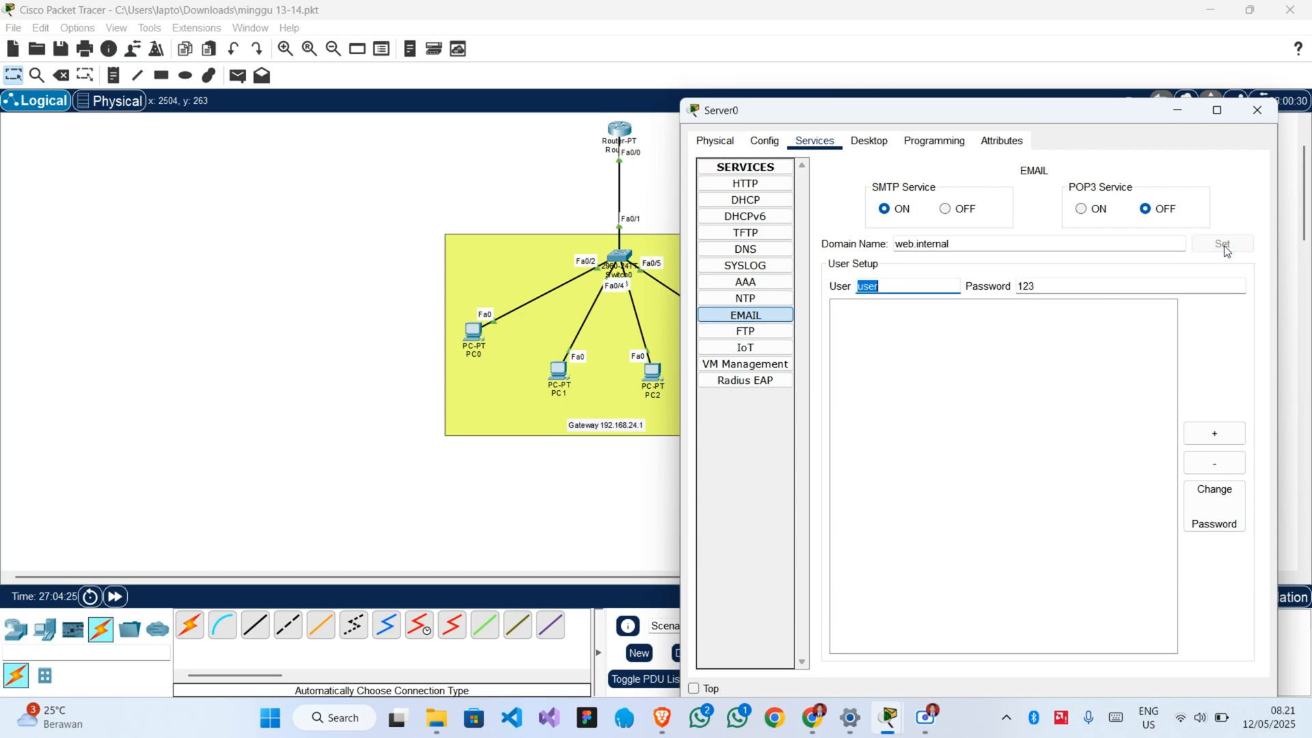
left_click(1215, 437)
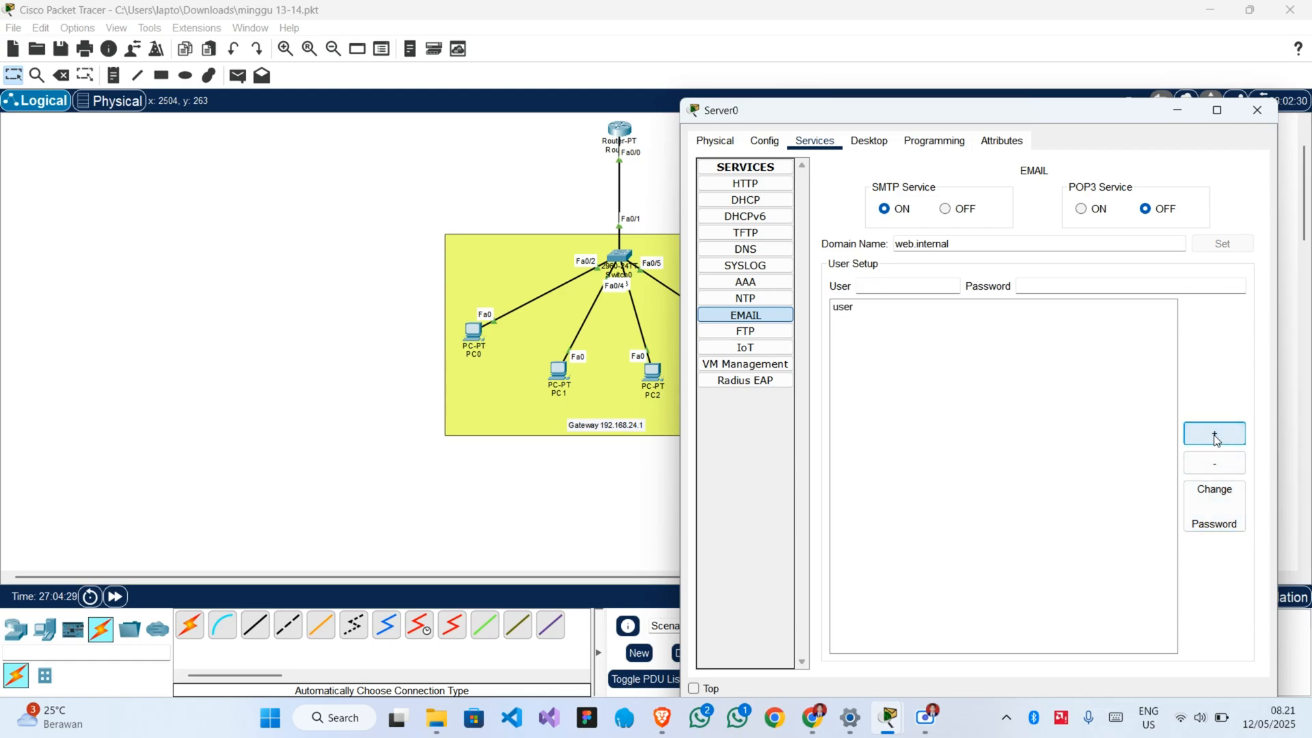
left_click(834, 309)
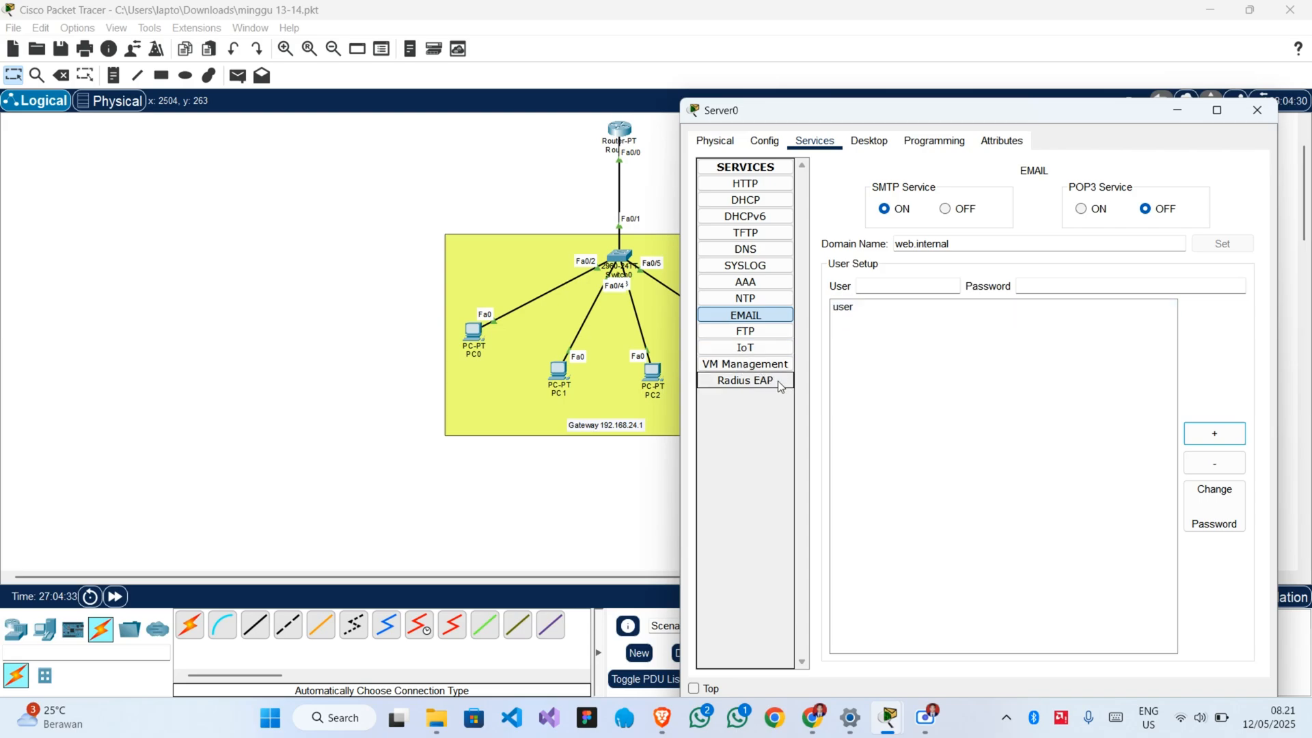
left_click(1261, 116)
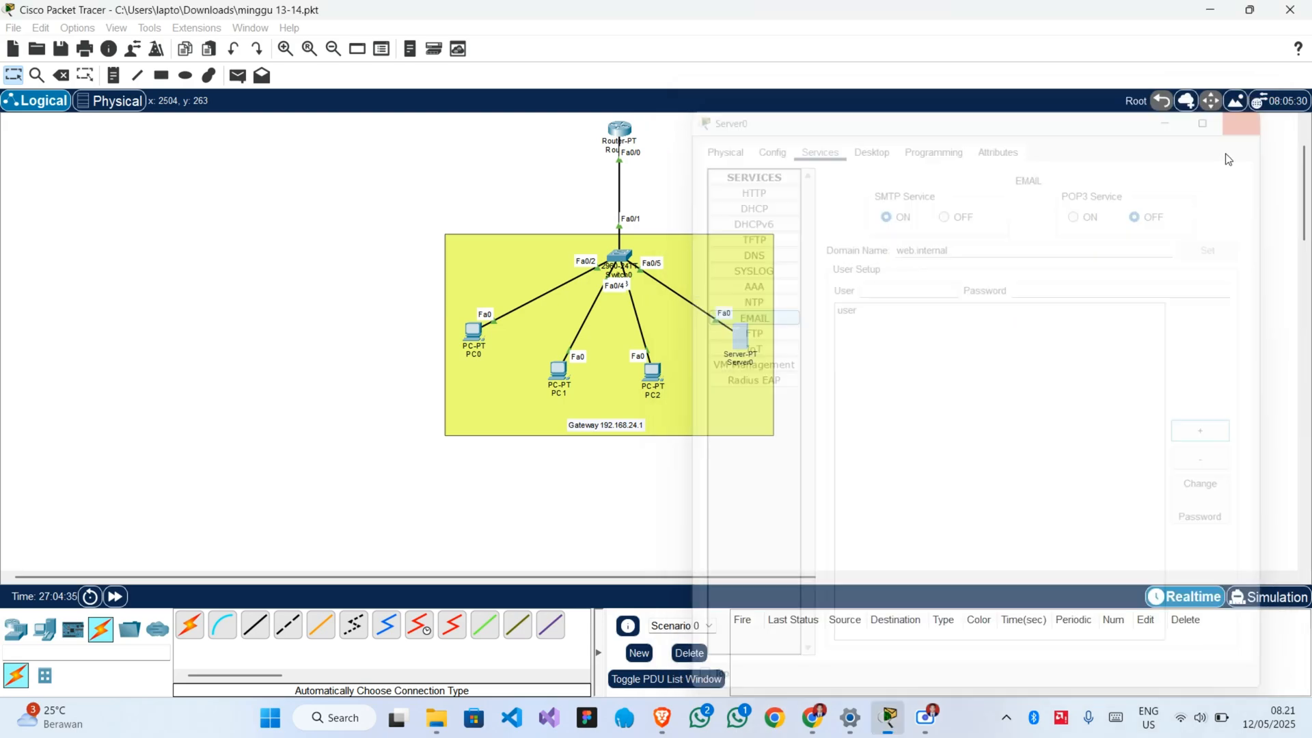
Set PC0's static IPv4 address to 192.168.24.2 with subnet mask 255.255.255.0 in its IP Configuration.
left_click(476, 338)
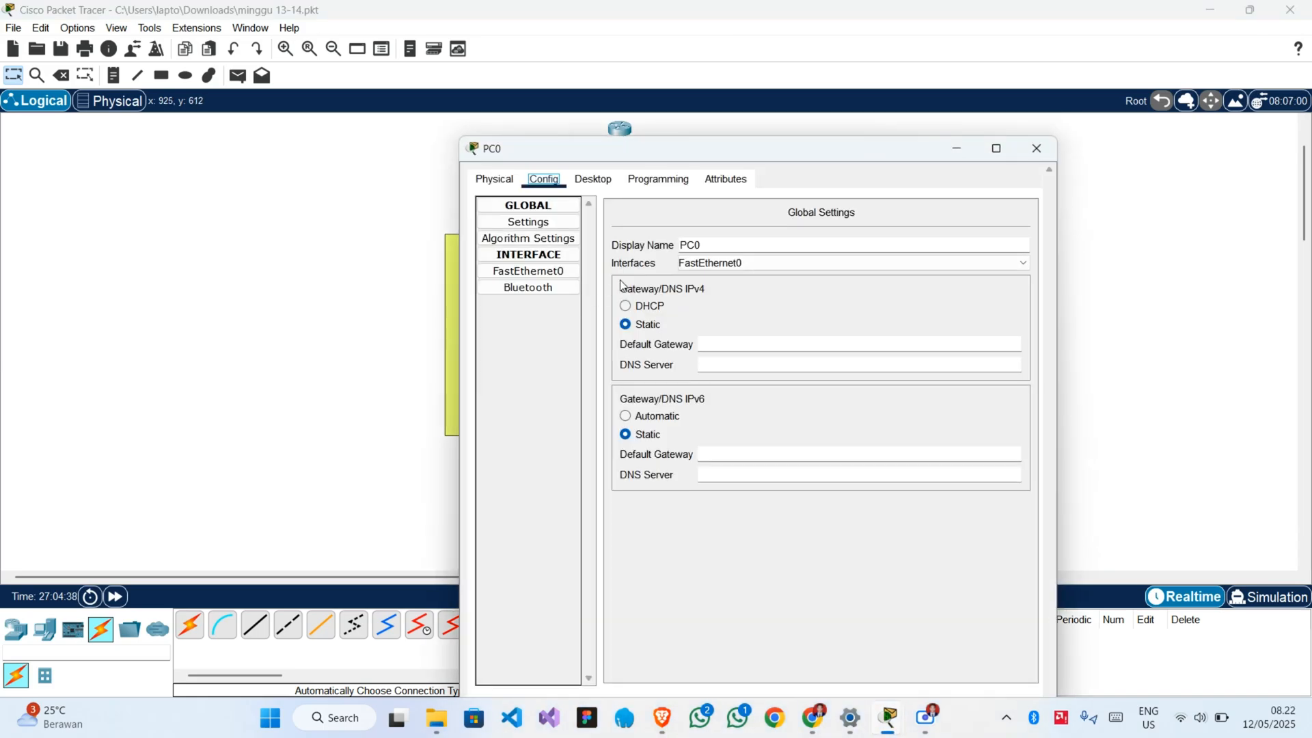
left_click(604, 180)
left_click(557, 244)
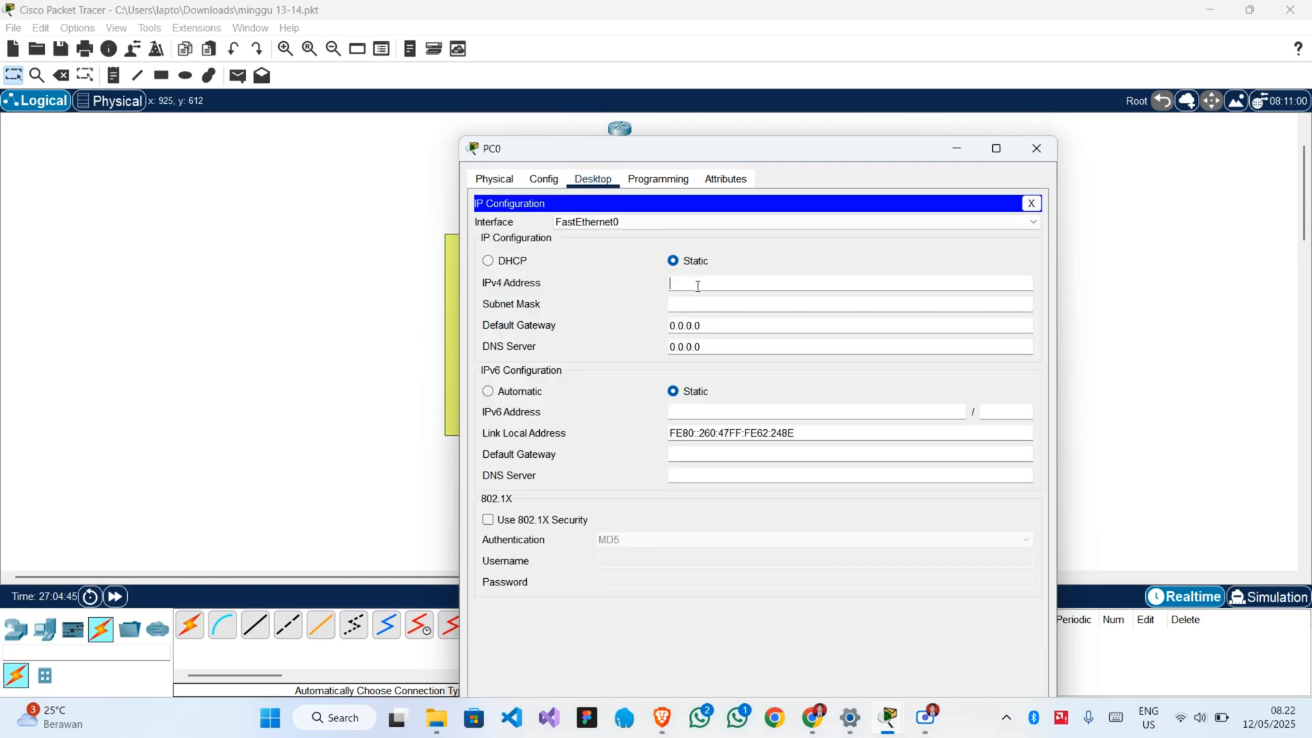
type("19")
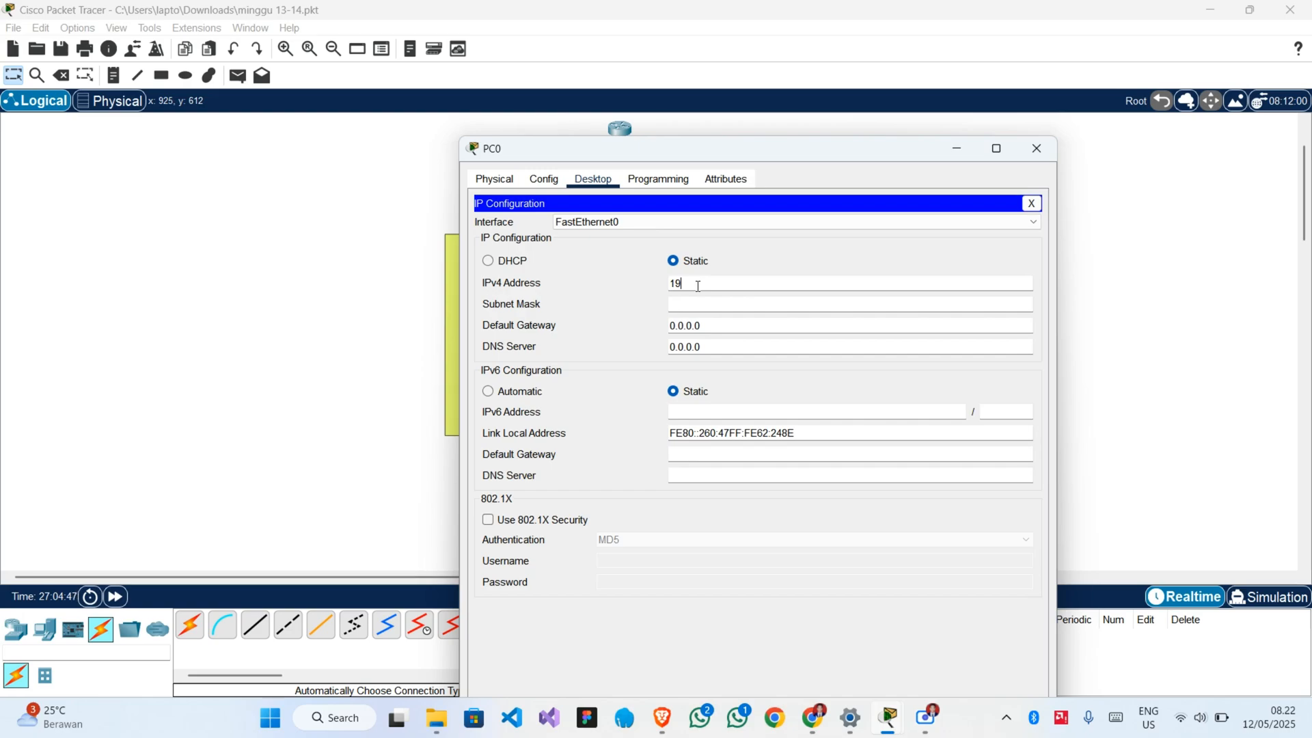
type("2.168.24.2")
double_click(725, 283)
left_click(741, 284)
left_click(691, 305)
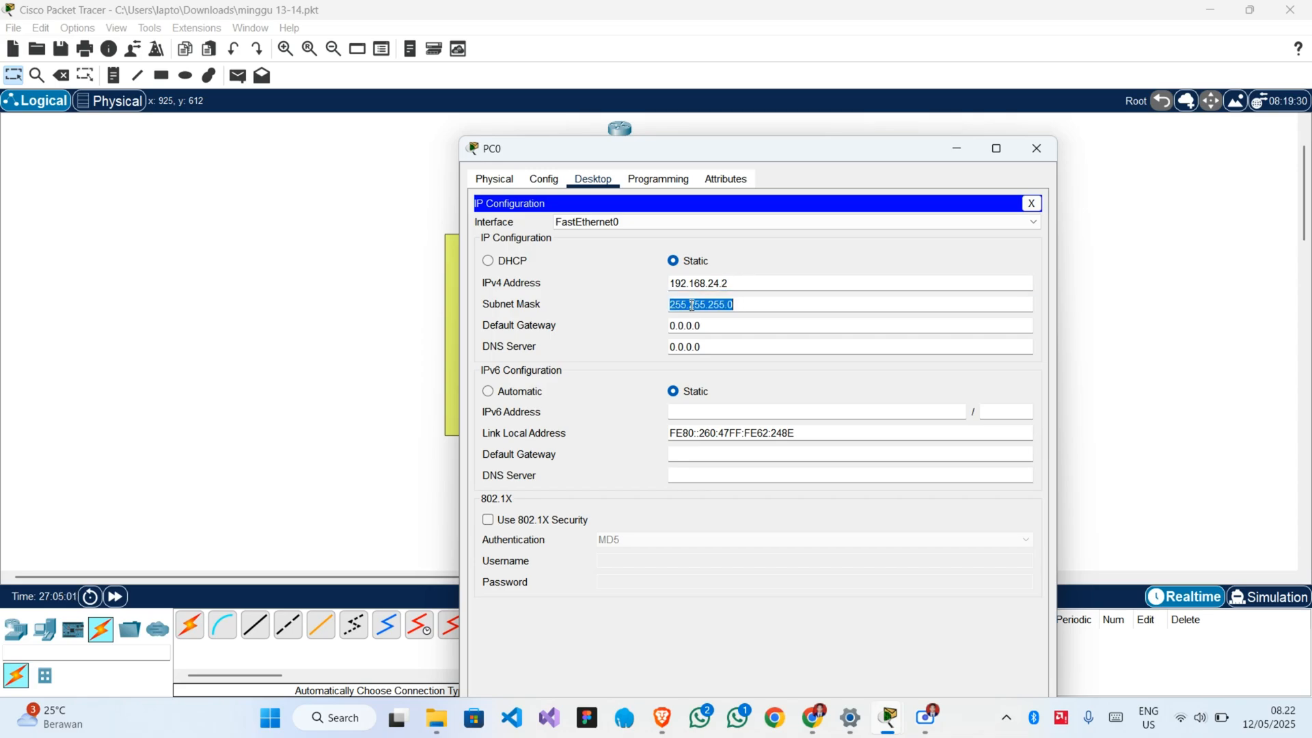
Set PC0's default gateway to 192.168.24.254, fill in its DNS server address and close the PC0 window.
key("Tab")
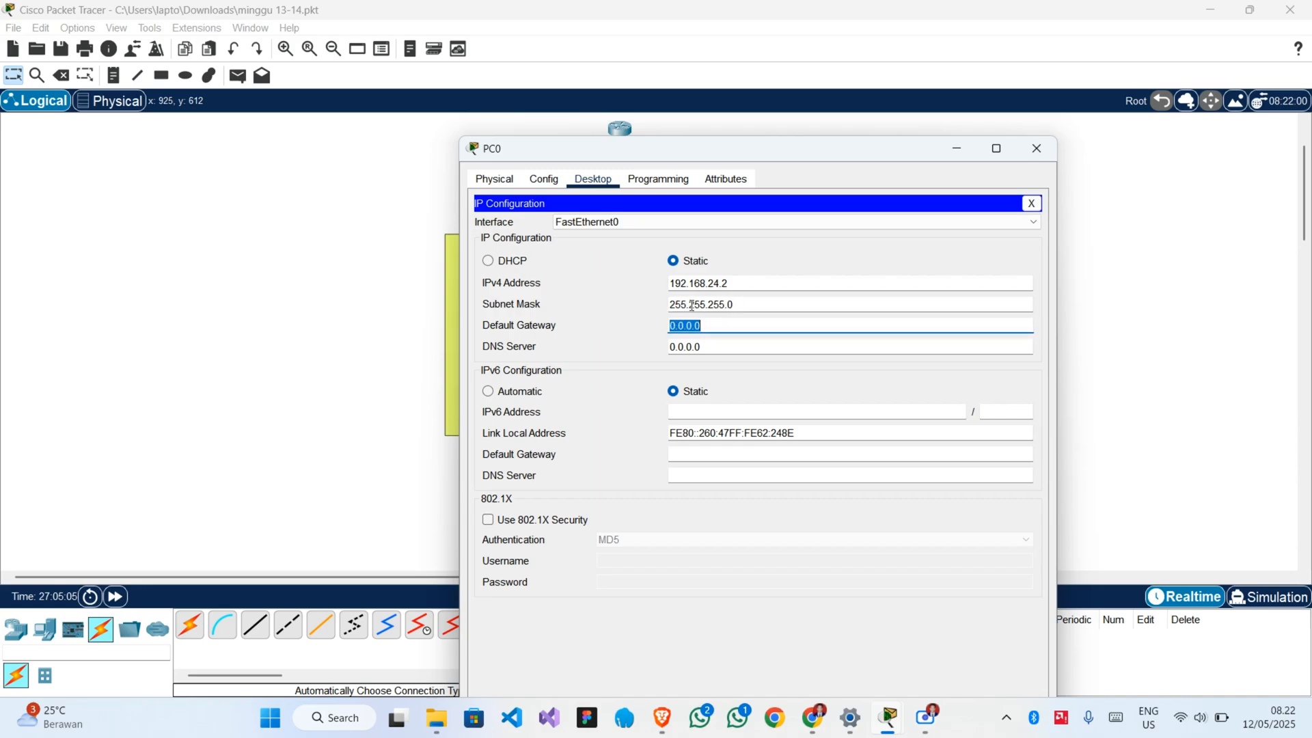
type("192.168.24.254")
key("Tab")
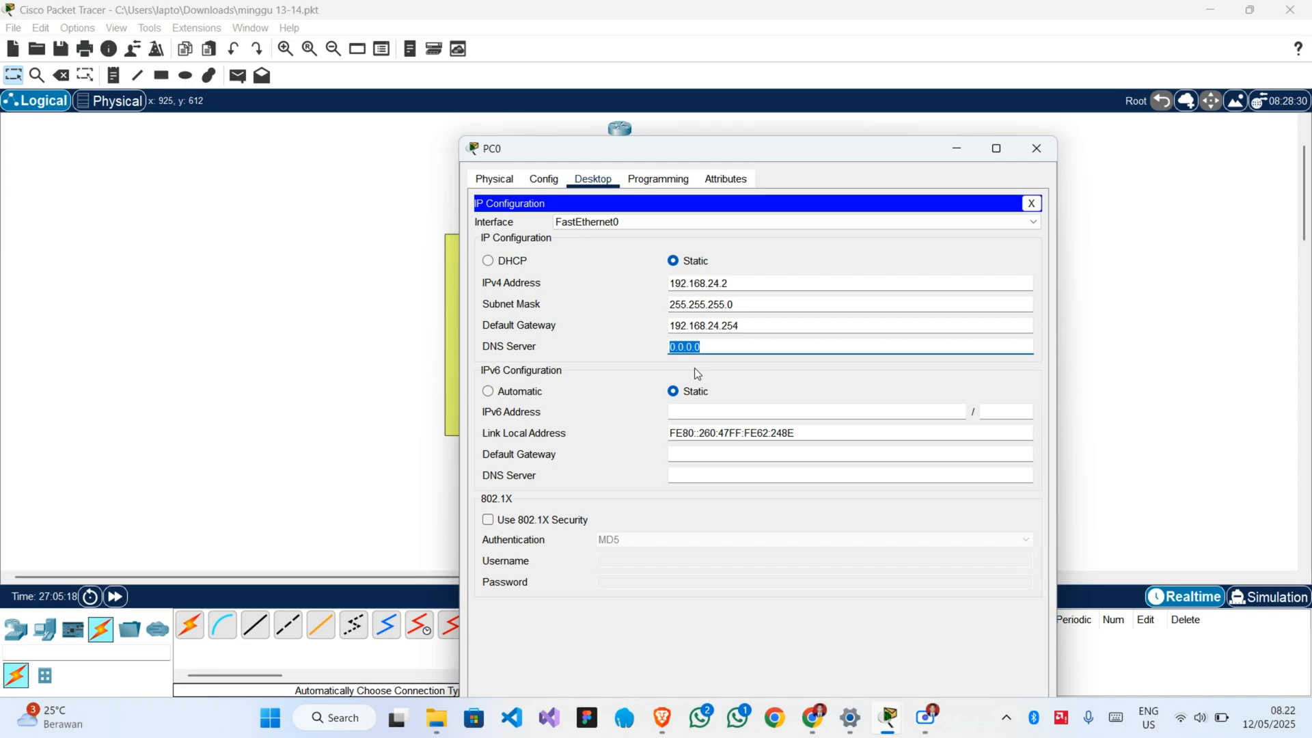
type("192.168.24.1")
left_click(1035, 148)
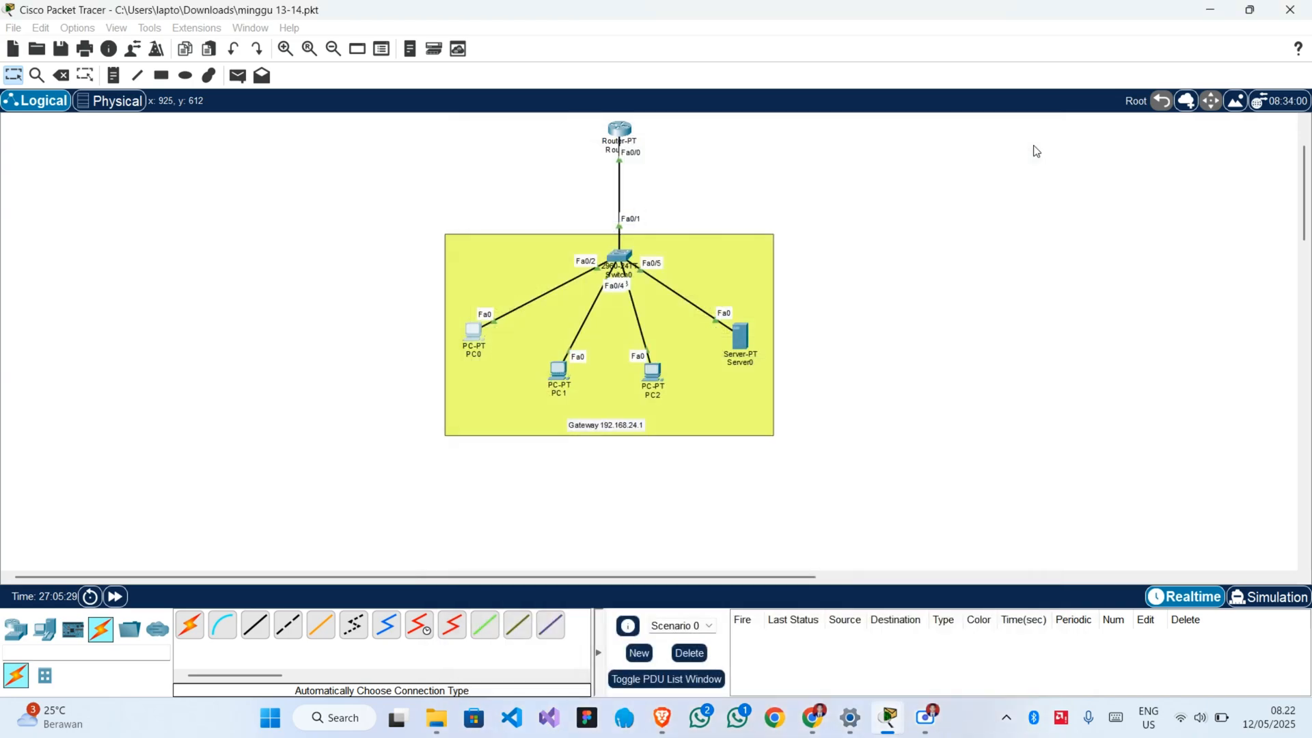
Set PC1's static IPv4 address to 192.168.24.3 with subnet mask 255.255.255.0 in its IP Configuration.
left_click(558, 374)
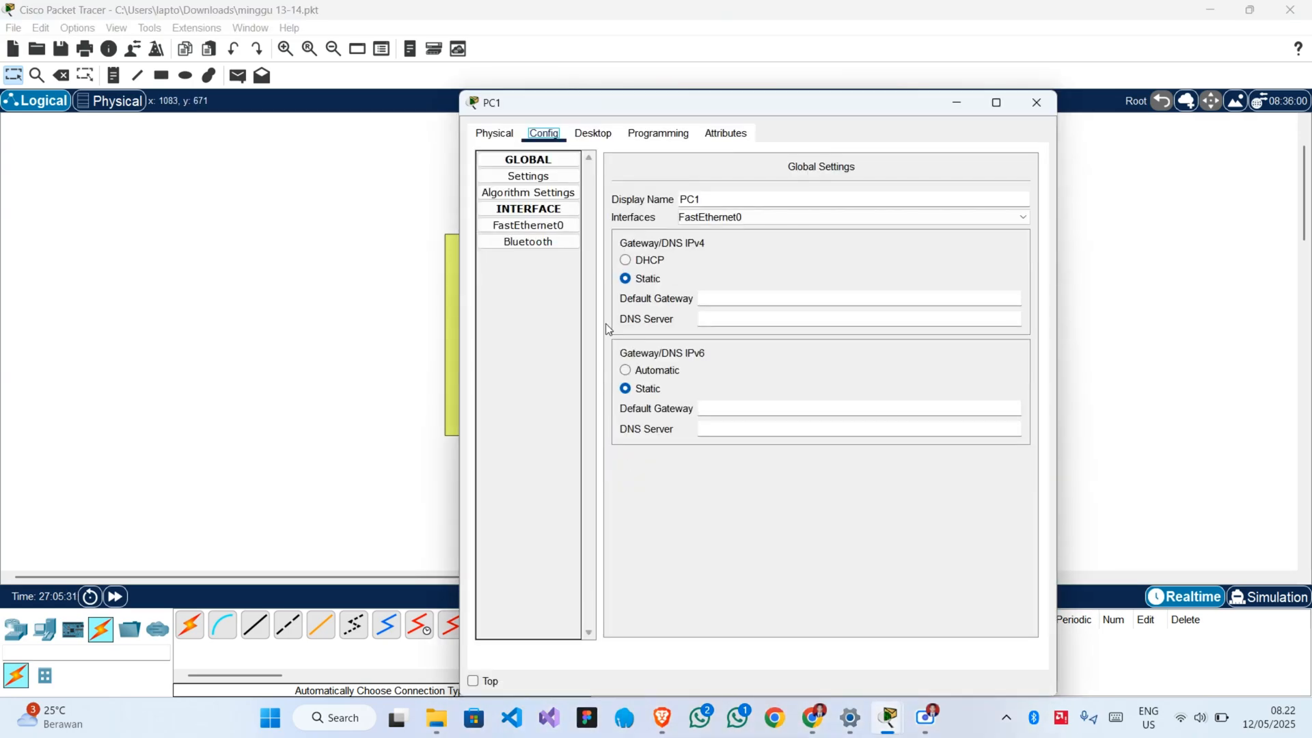
left_click(660, 135)
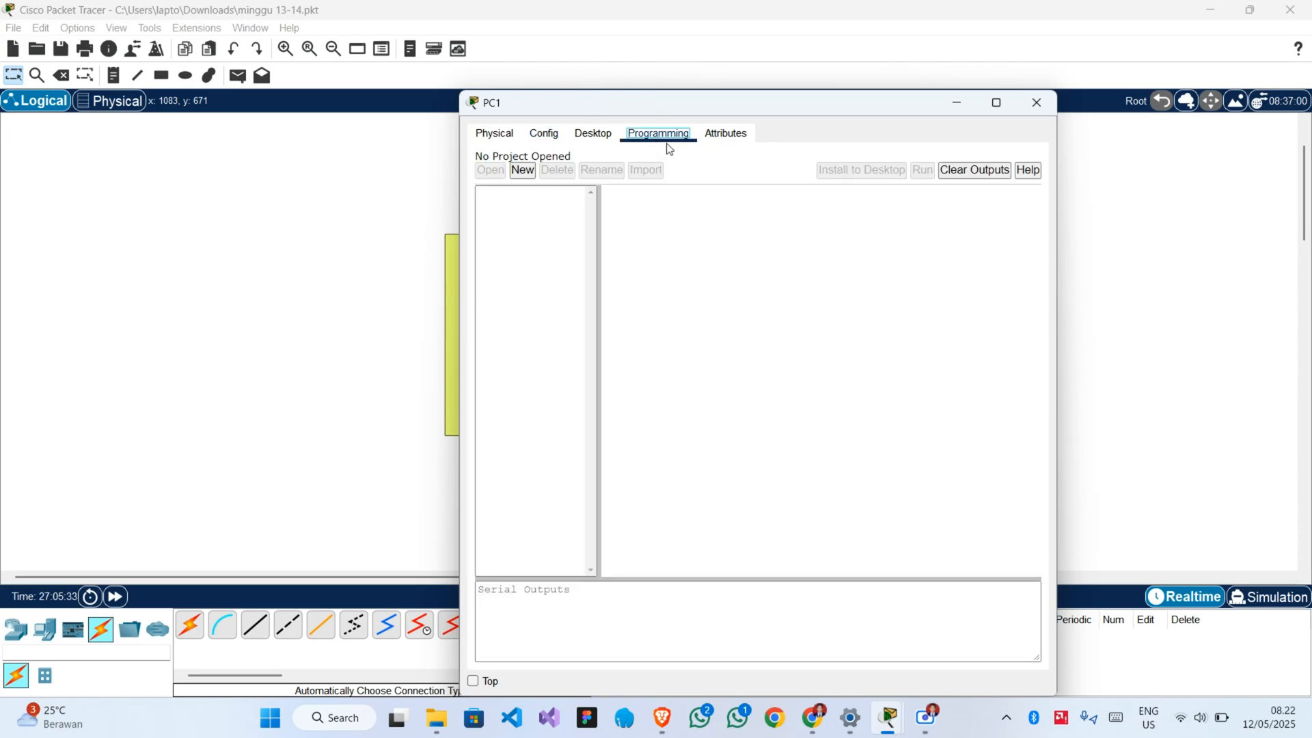
left_click(593, 134)
left_click(539, 207)
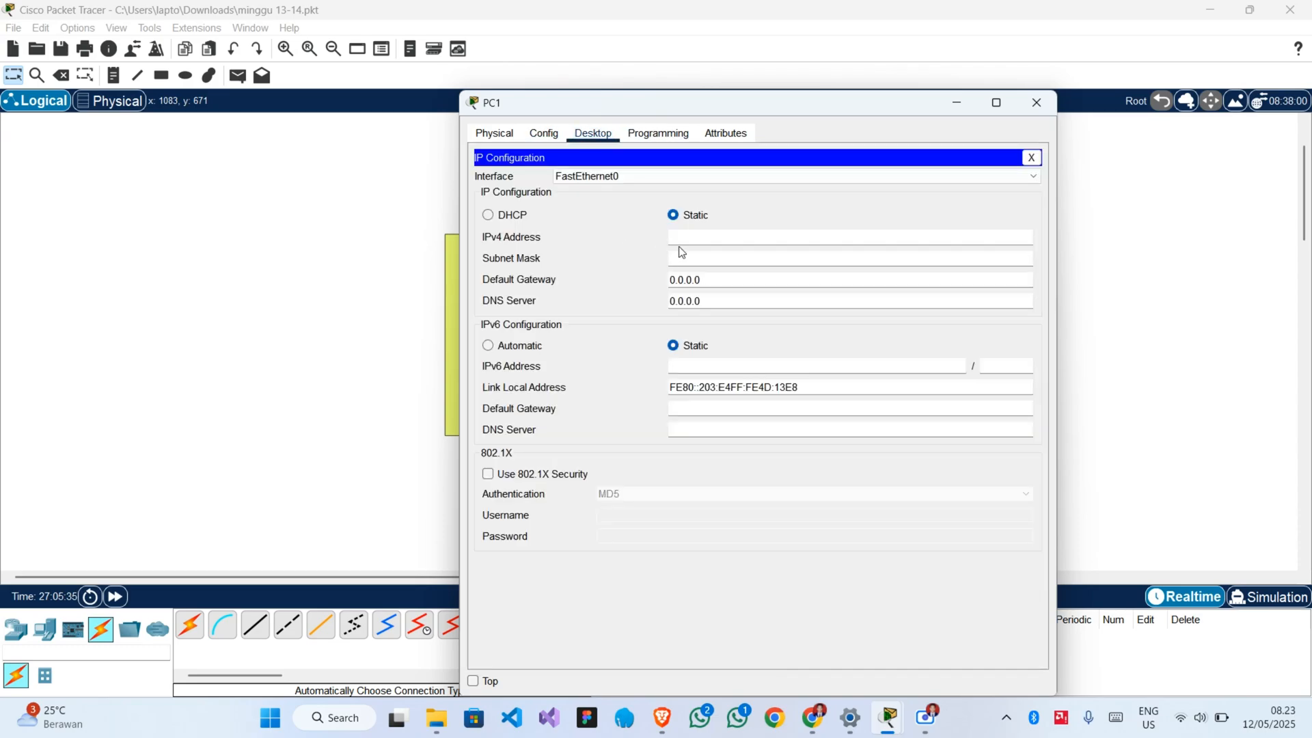
left_click(692, 233)
type("192.168.24.3")
key("Tab")
key("Tab")
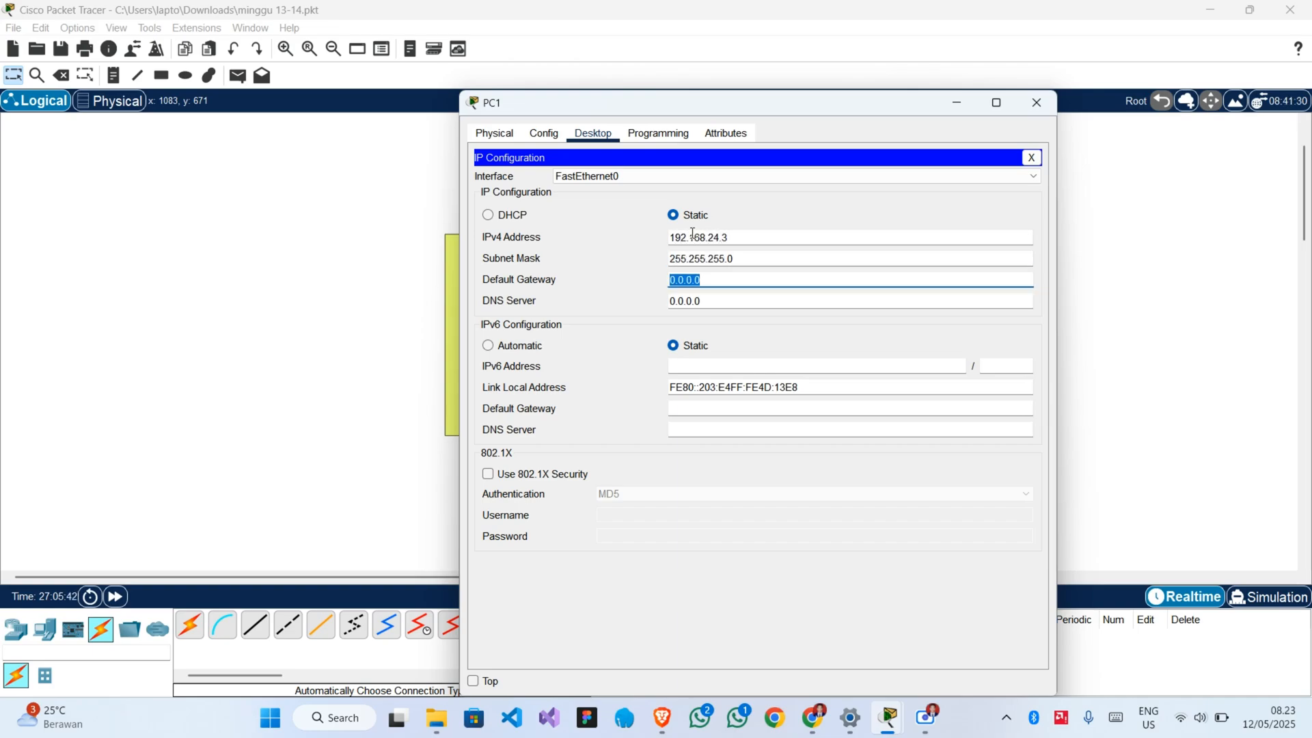
Set PC1's default gateway to 192.168.24.254 and its DNS server to 192.168.24.1, and close the PC1 window.
type("192.168.24.254")
key("ctrl+a")
key("ctrl+c")
left_click(730, 299)
key("ctrl+a")
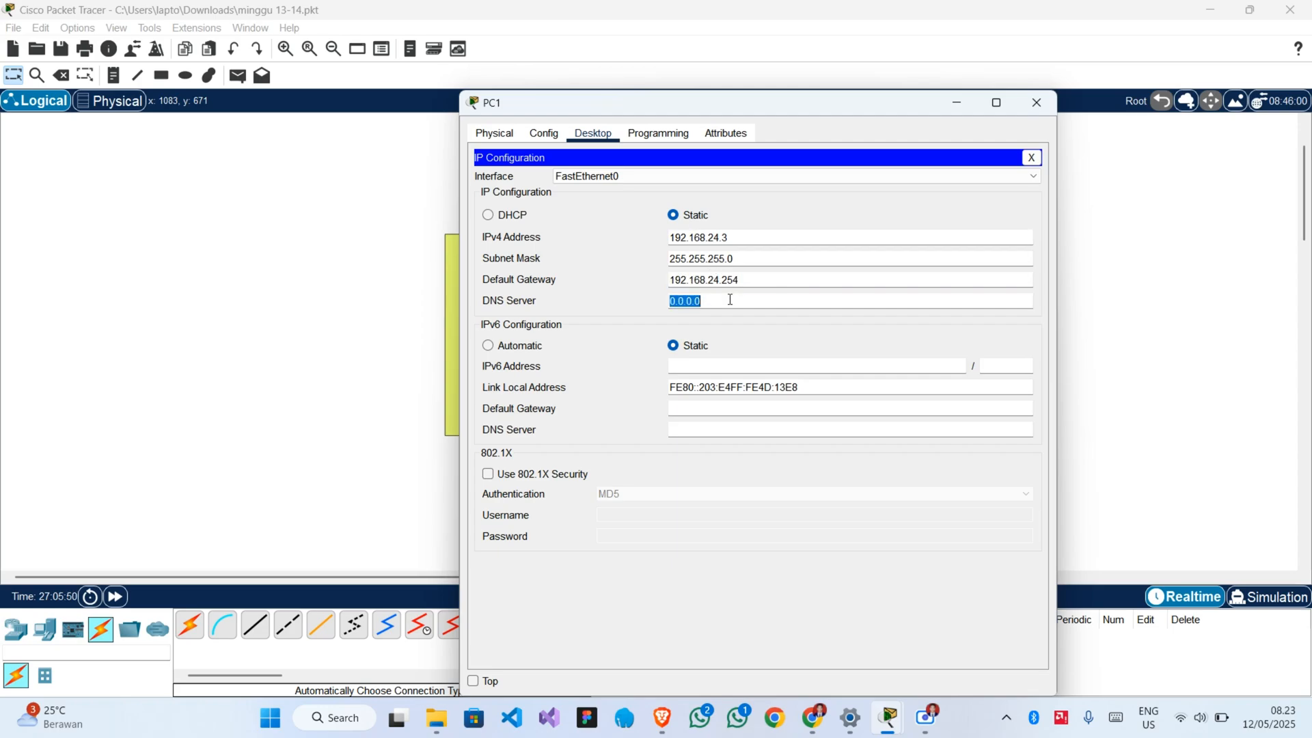
type("192.168.24.1")
left_click(1036, 102)
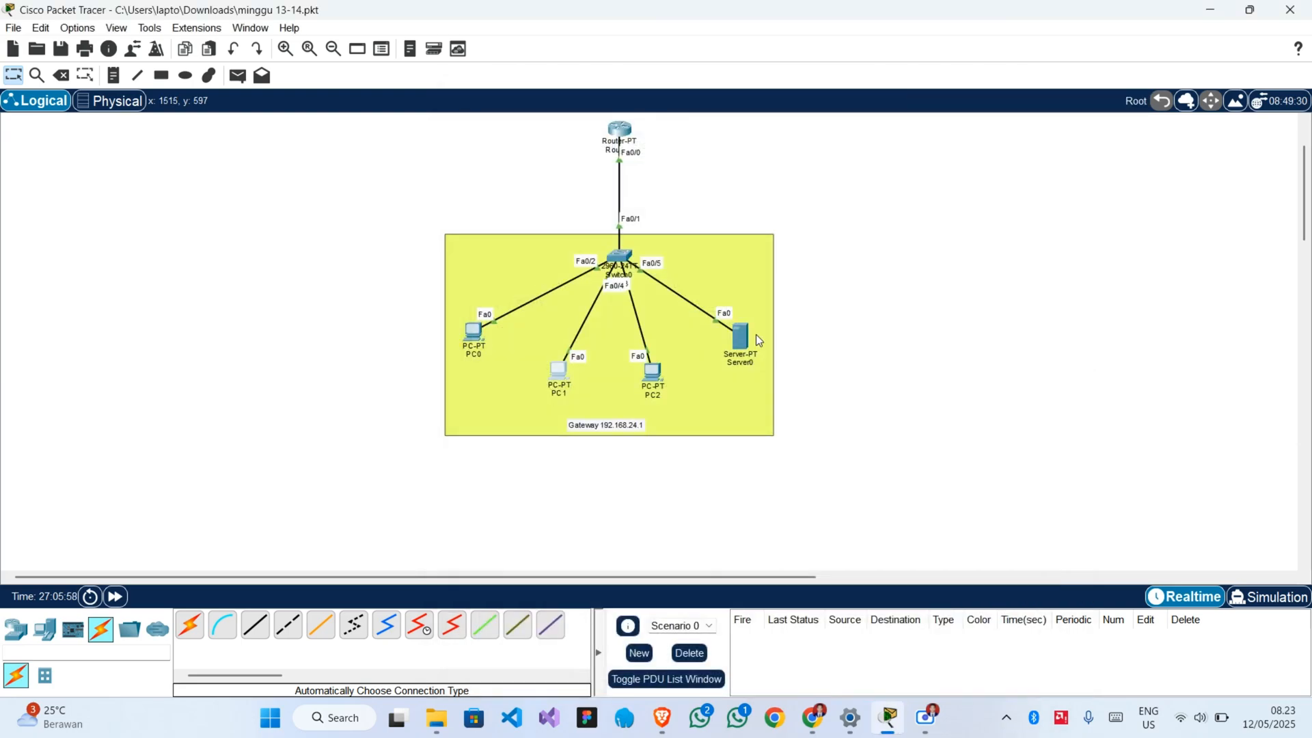
Open the IP Configuration of PC2.
left_click(652, 373)
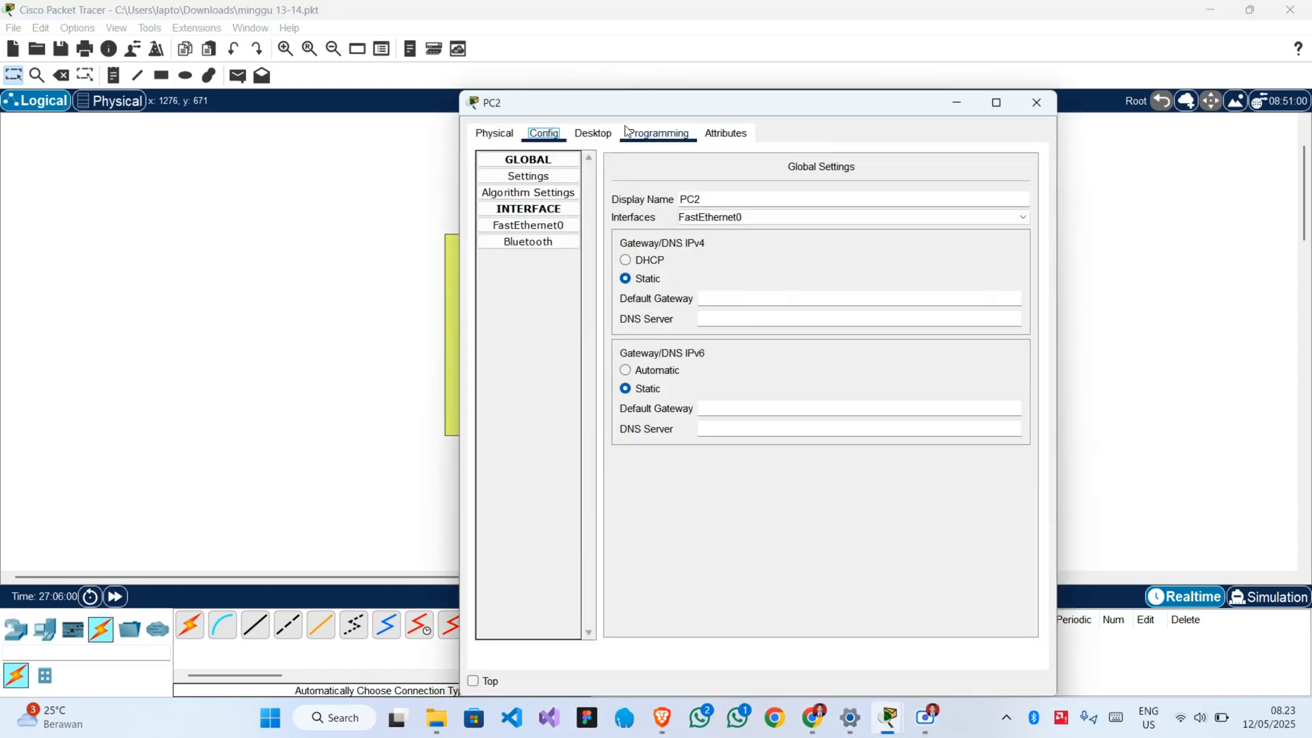
left_click(592, 132)
left_click(522, 187)
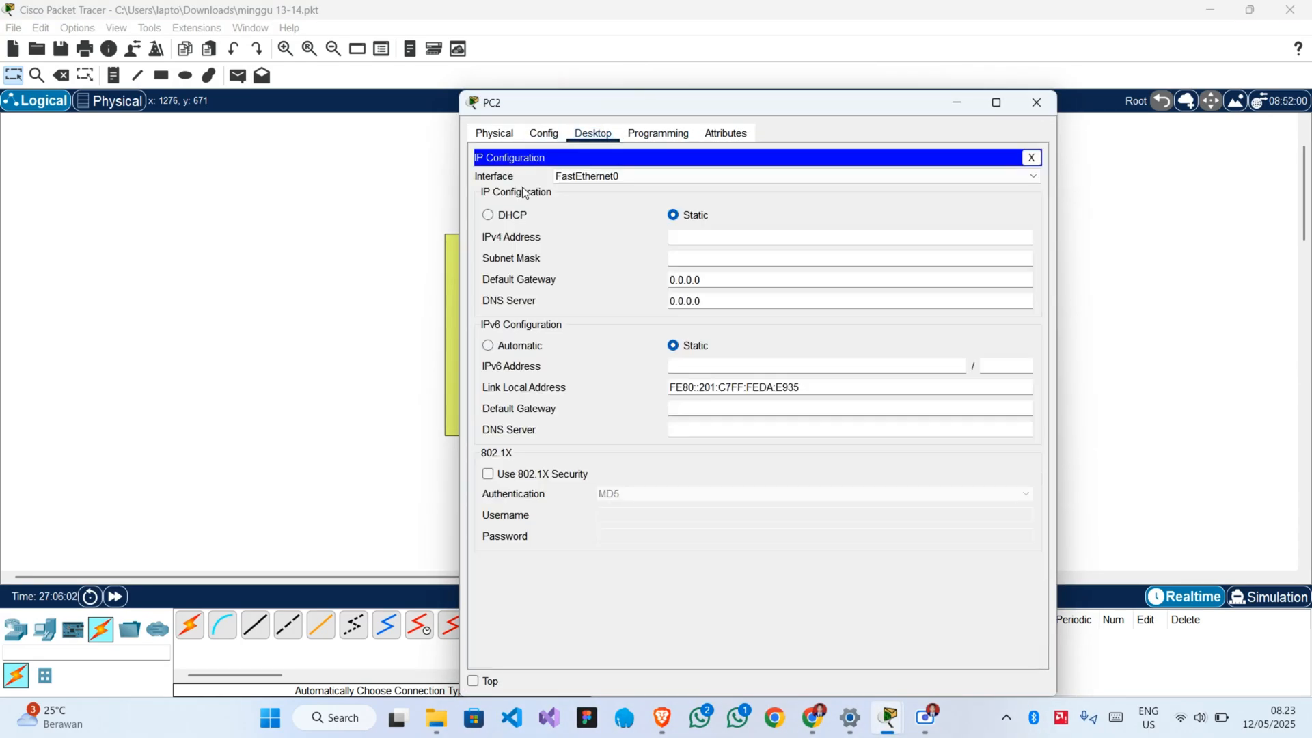
left_click(705, 238)
type("192.168")
type(".1.2")
key("Tab")
Set PC2's static IPv4 address to 192.168.24.4 with subnet mask 255.255.255.0.
left_click(705, 238)
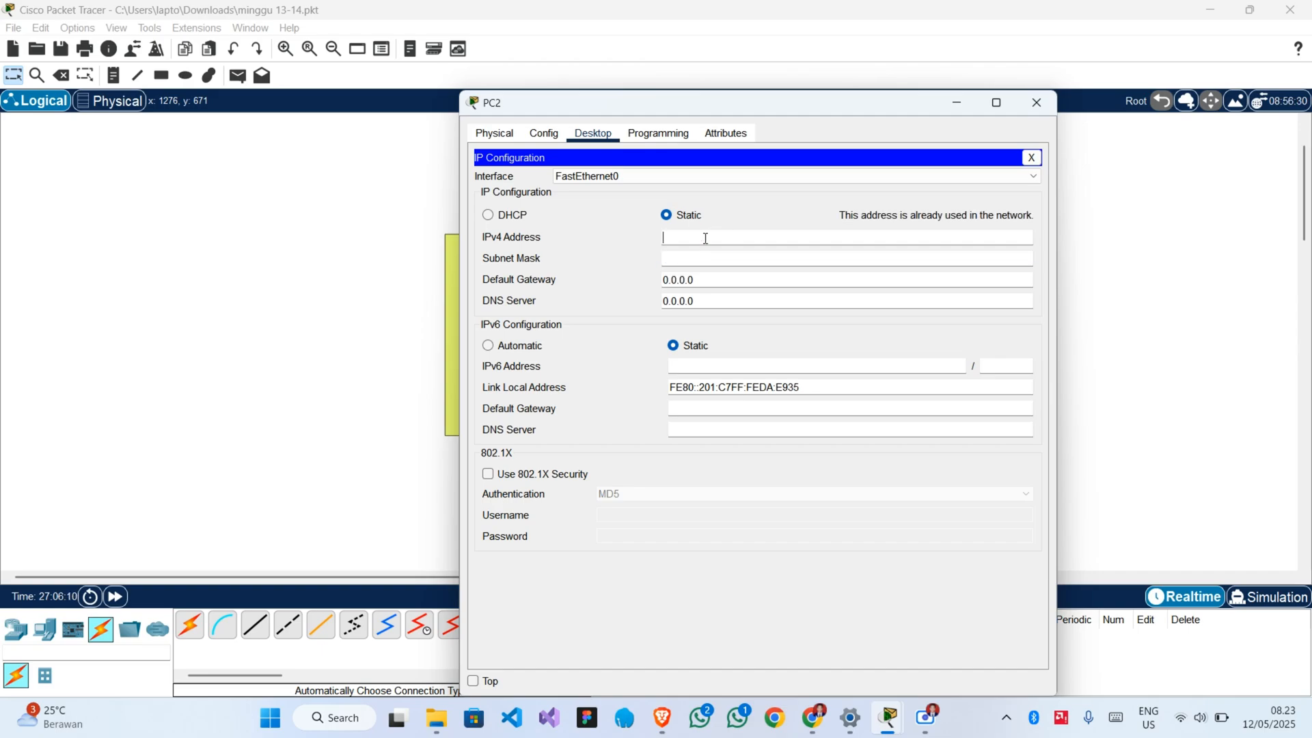
type("192.168.24.4")
key("Tab")
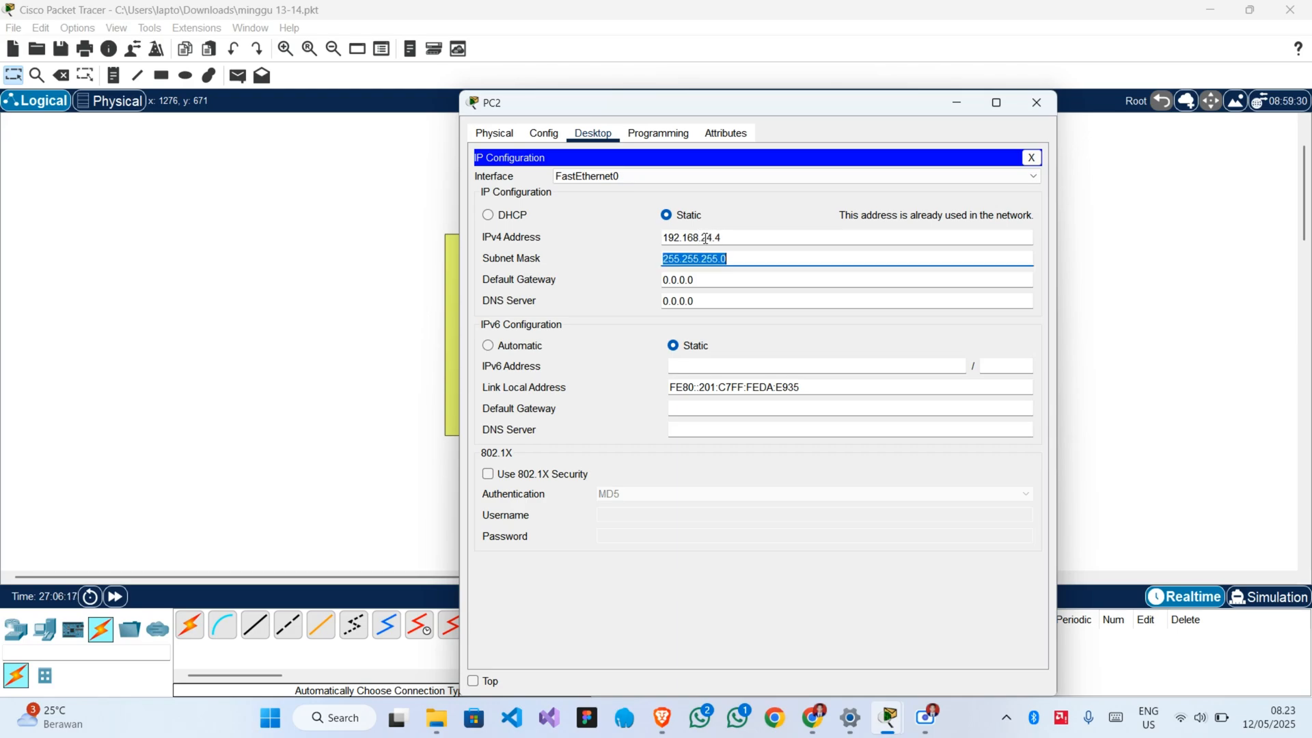
Set PC2's default gateway to 192.168.24.254 and its DNS server to 192.168.24.1, and close the PC2 window.
key("Tab")
key("ctrl+v")
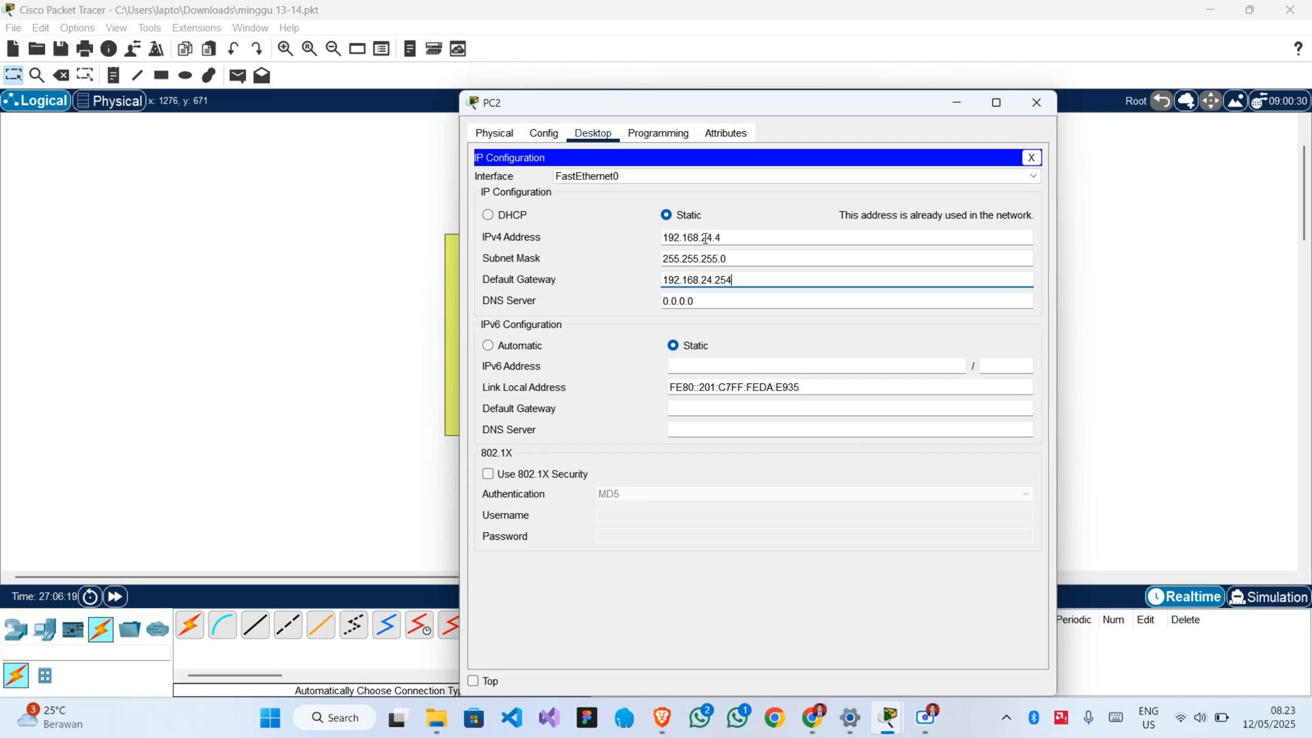
key("Tab")
key("Tab")
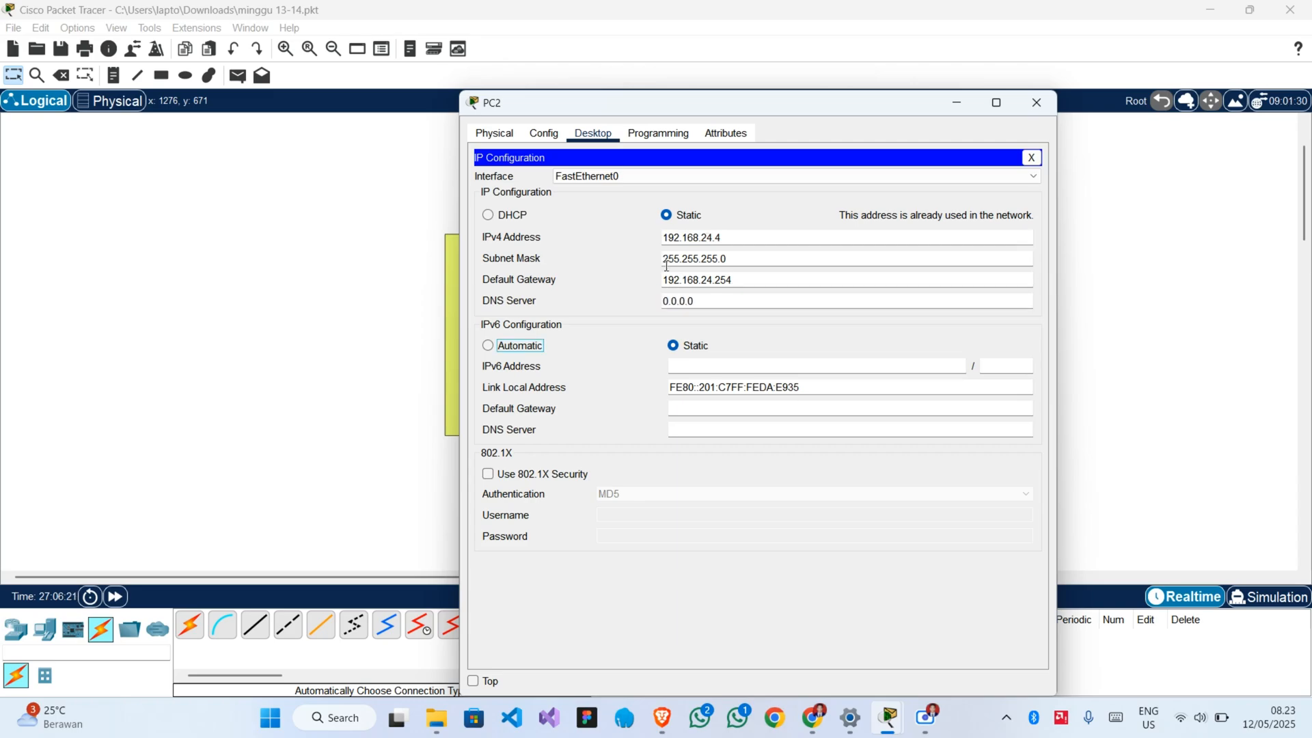
left_click(746, 306)
key("BackSpace")
key("BackSpace")
key("BackSpace")
key("BackSpace")
key("BackSpace")
key("BackSpace")
type("192.168.24.1")
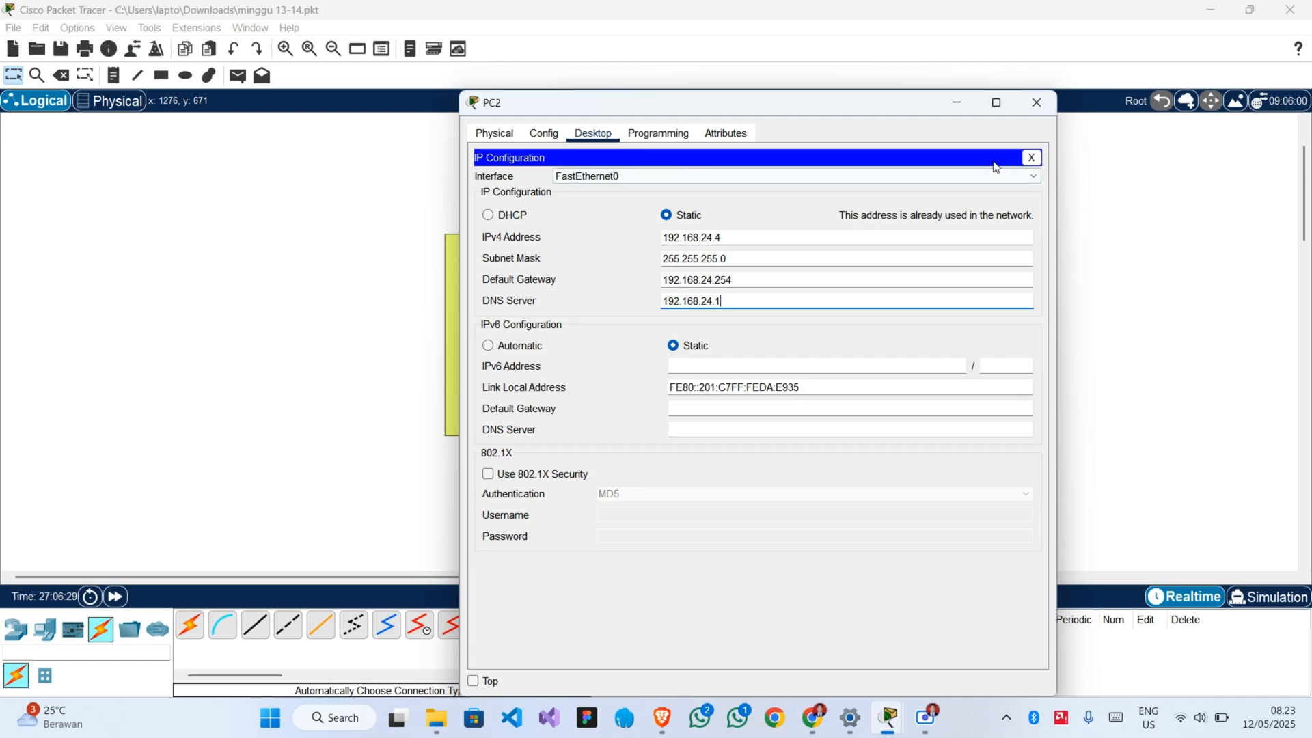
left_click(1035, 104)
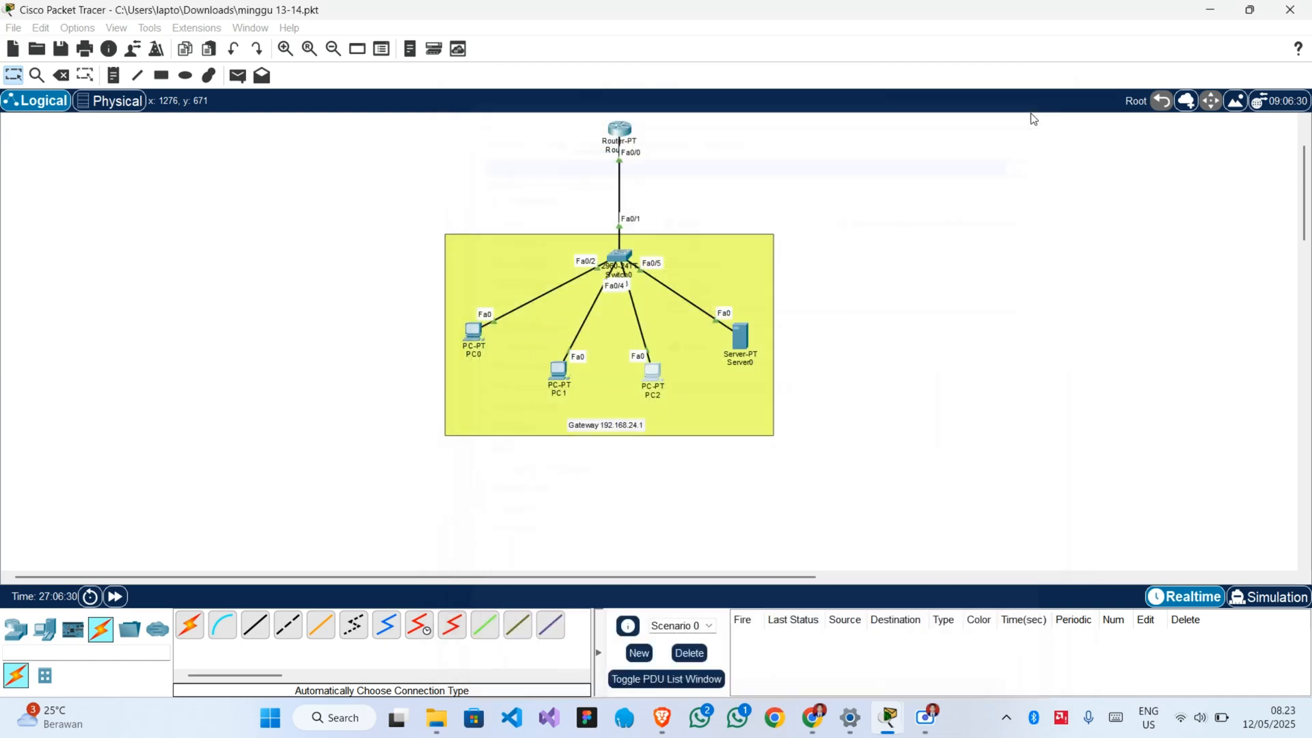
Review the saved IP configuration of PC2 and of PC0.
left_click(652, 376)
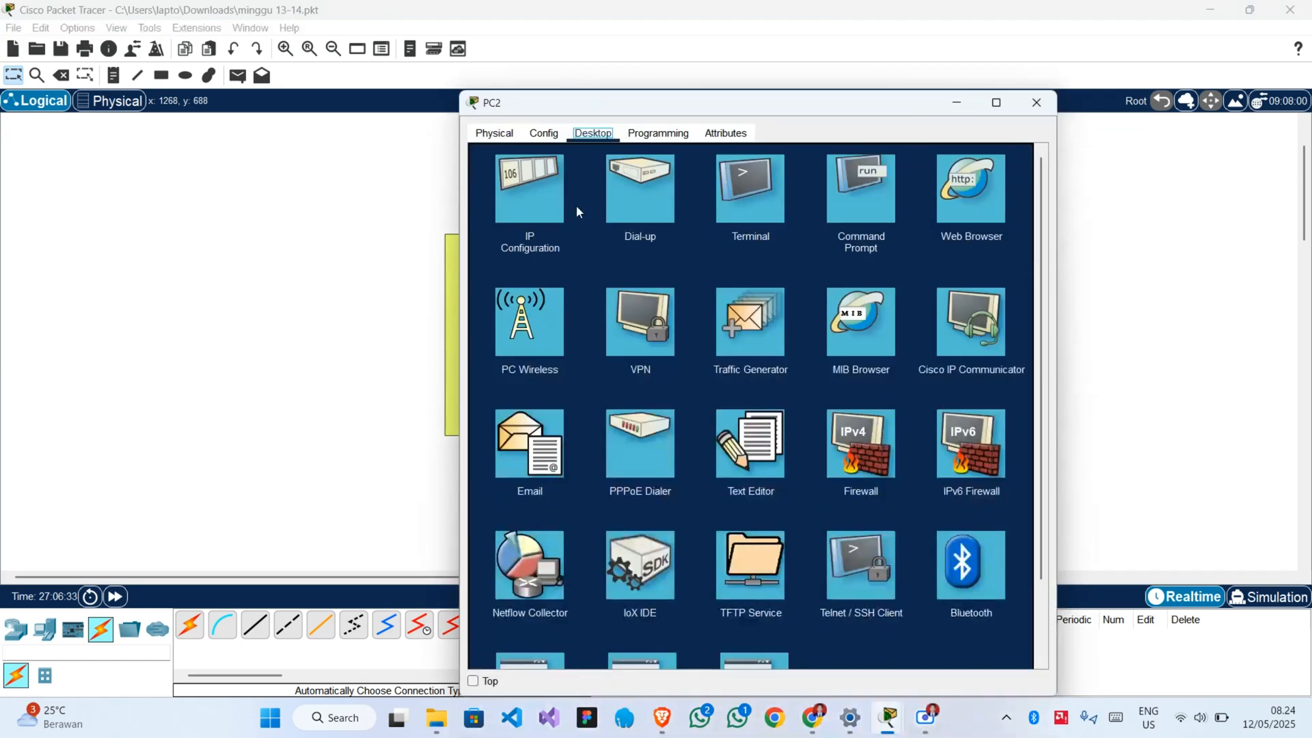
left_click(525, 213)
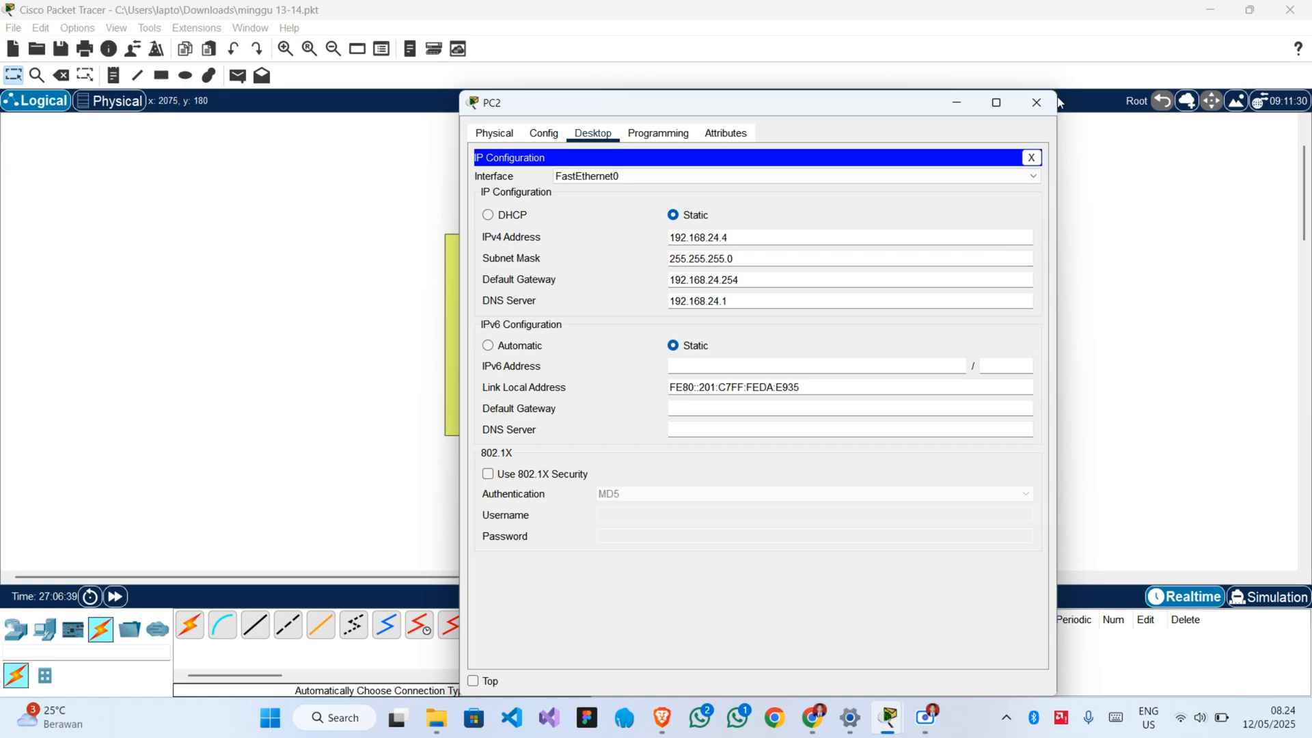
left_click(1035, 103)
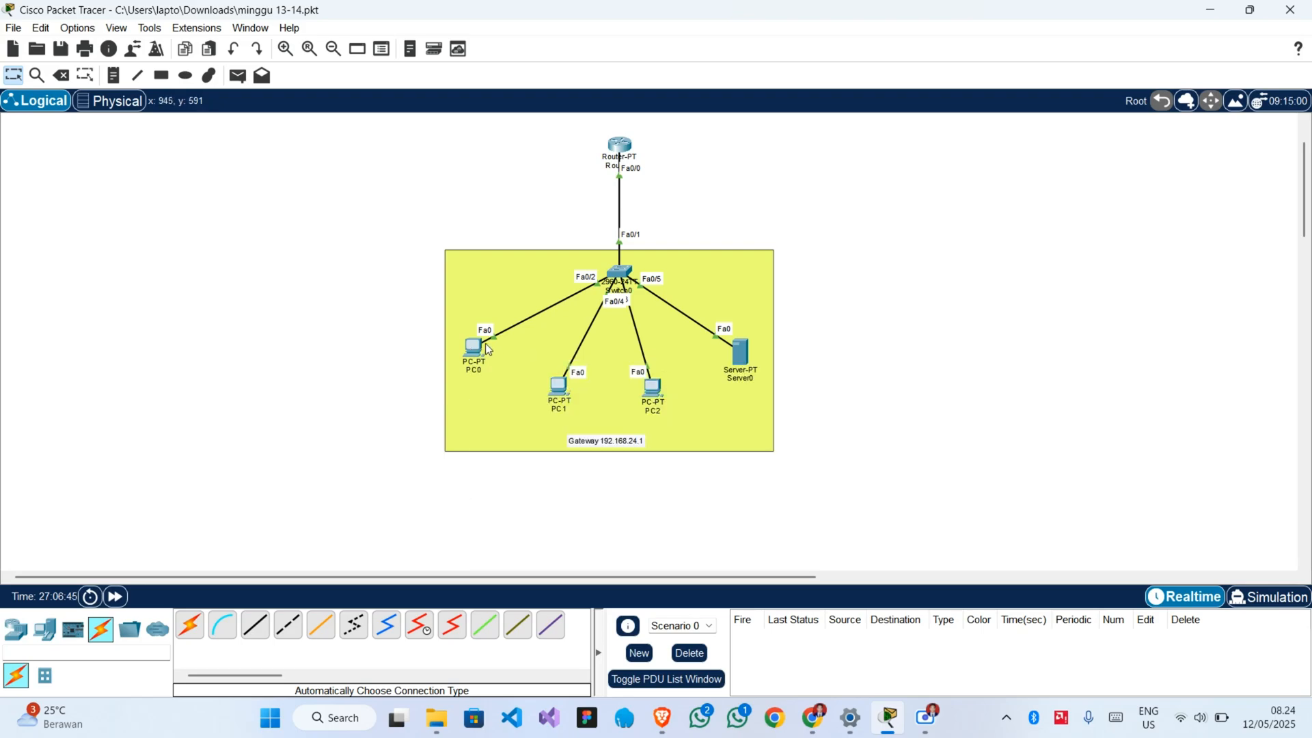
left_click(481, 356)
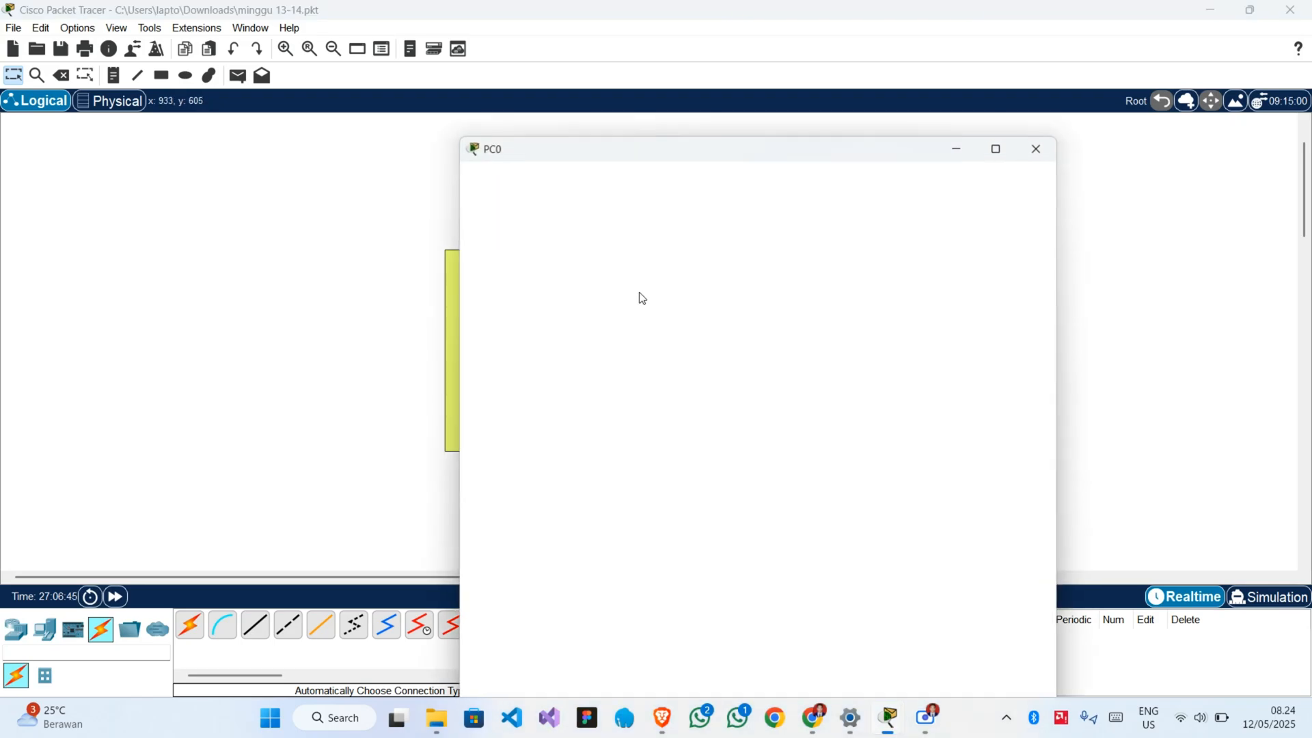
left_click(537, 193)
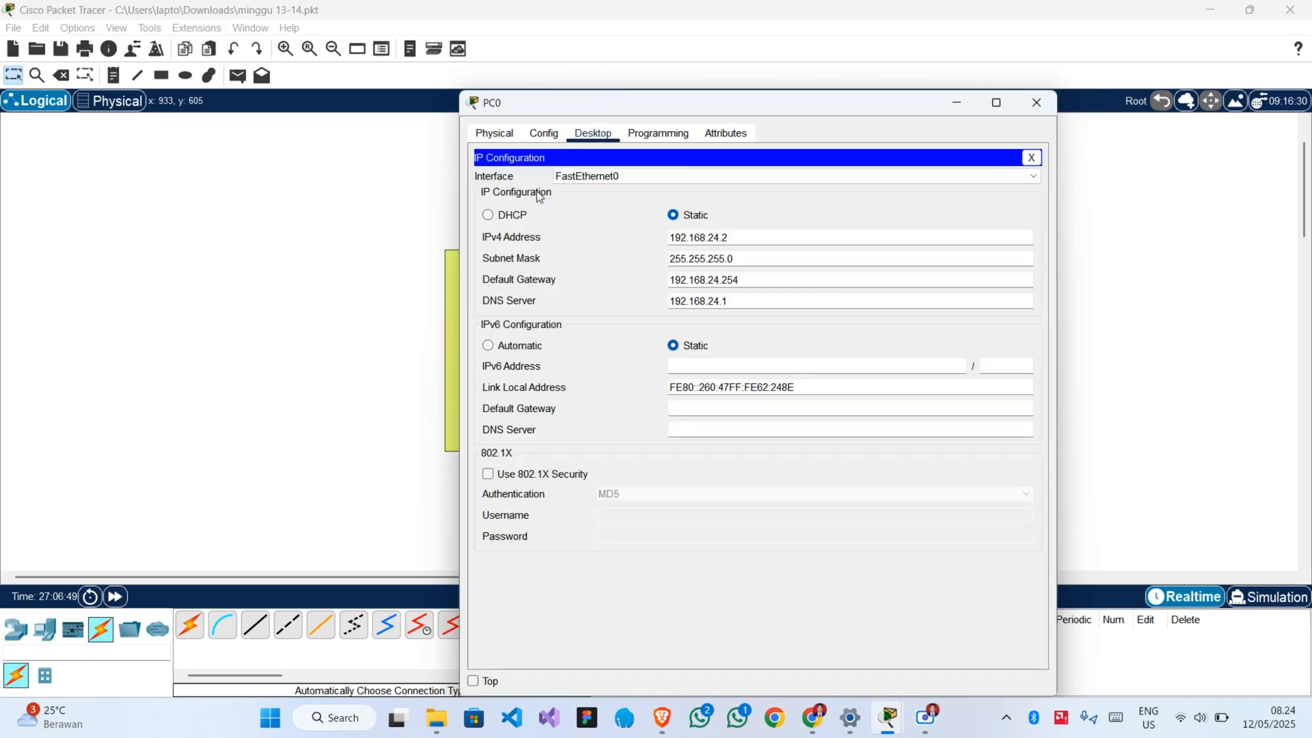
left_click(1031, 158)
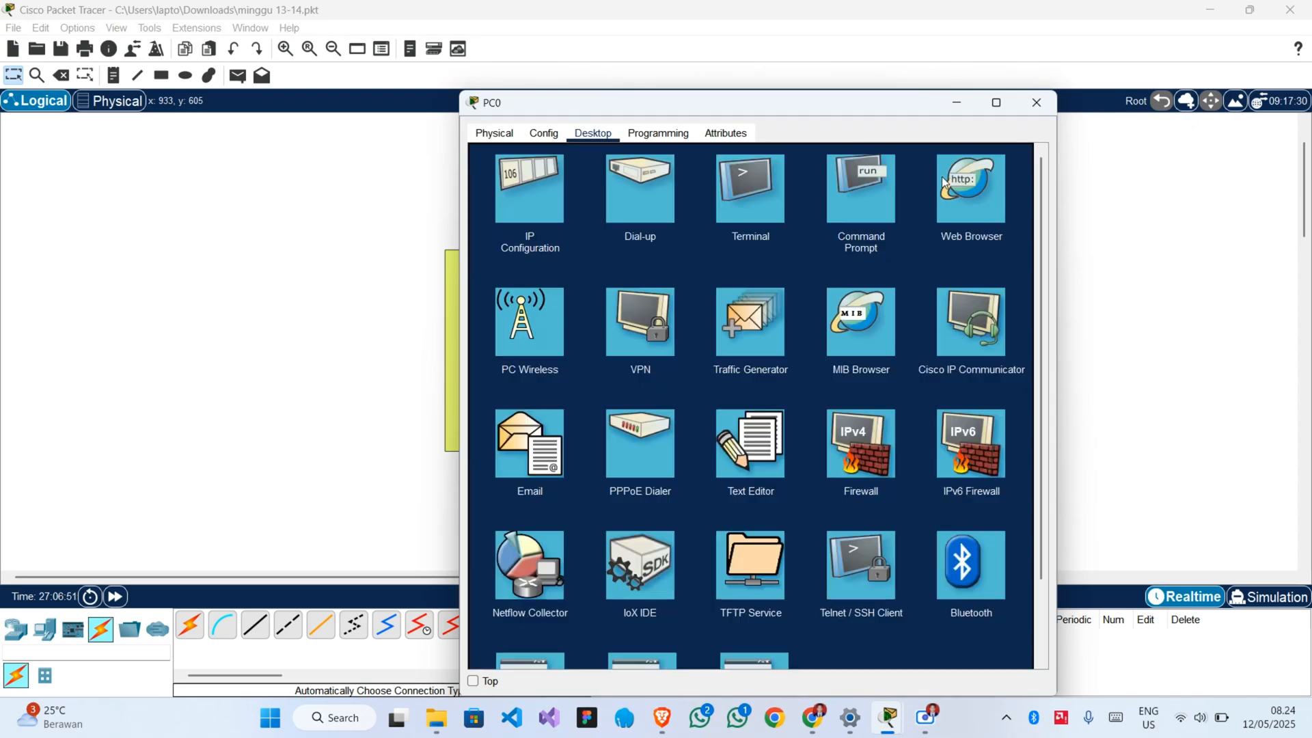
Ping the server at 192.168.24.1 from PC0's Command Prompt and close the PC0 window.
left_click(886, 200)
type("pin")
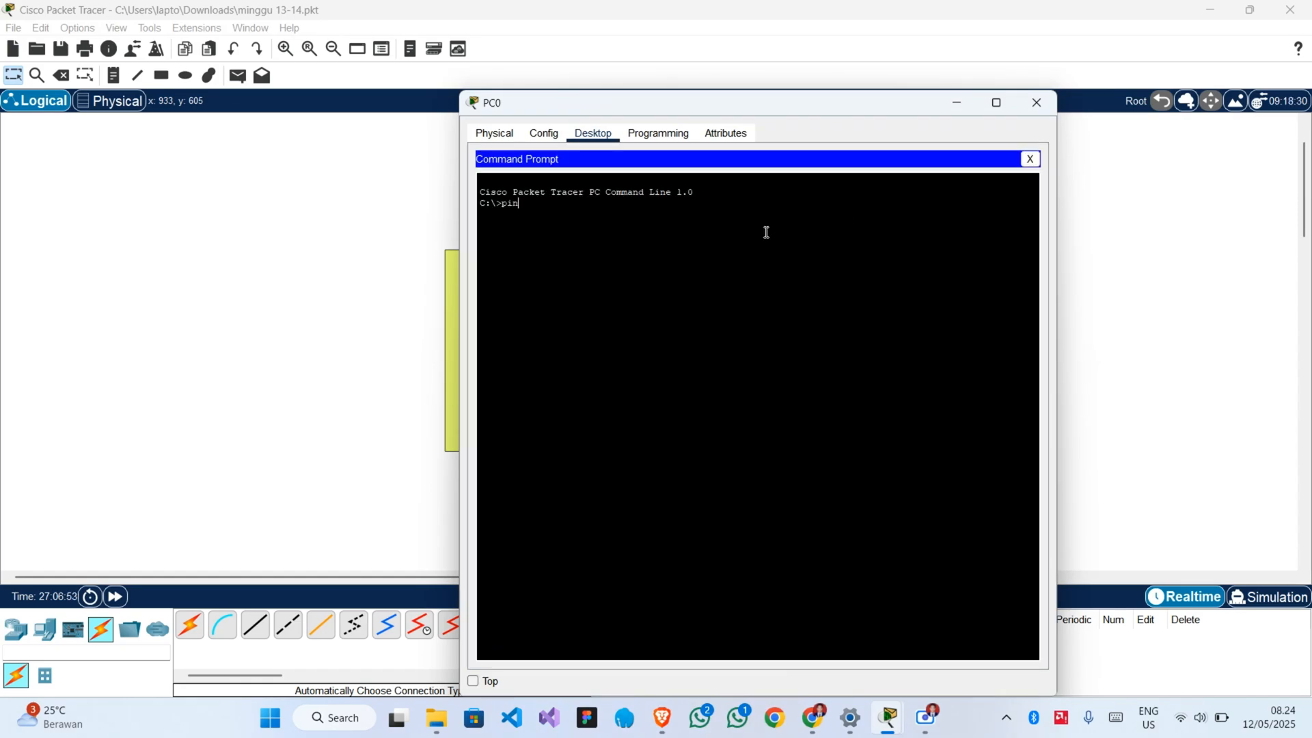
type("g 192.168.24.1")
key("Return")
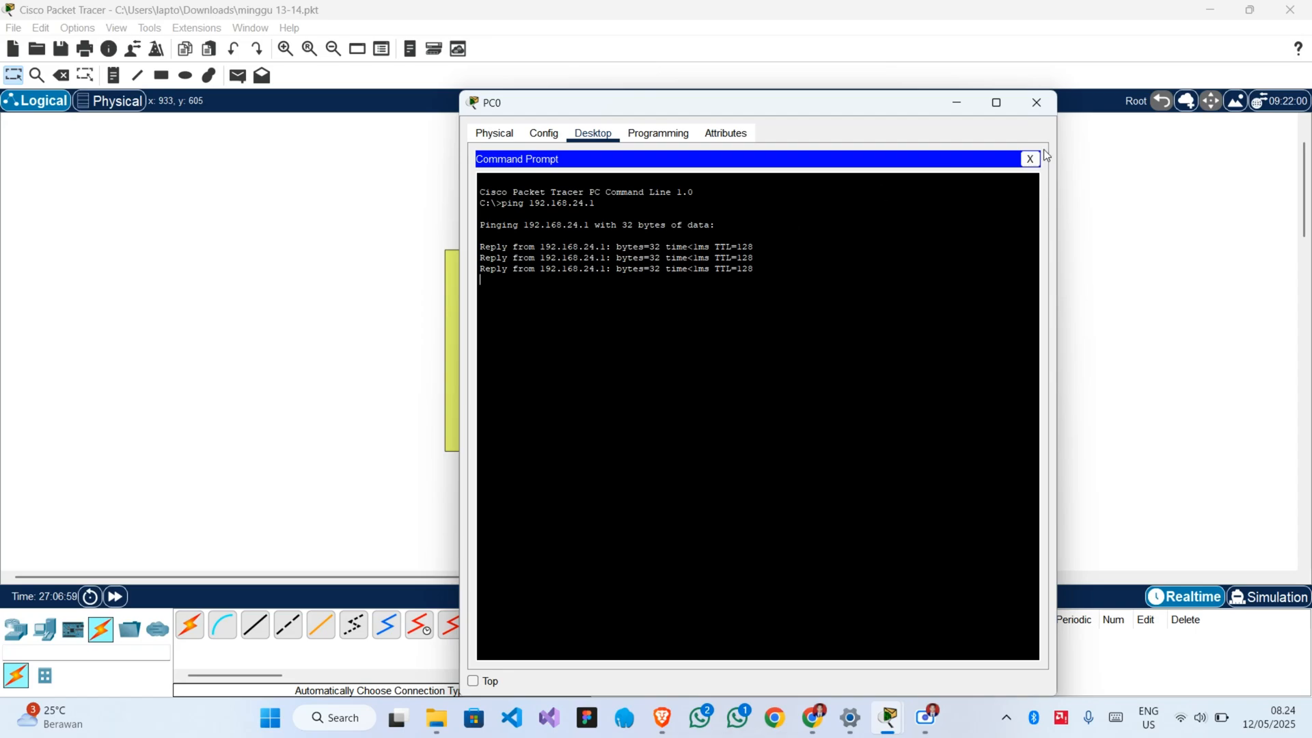
left_click(1046, 114)
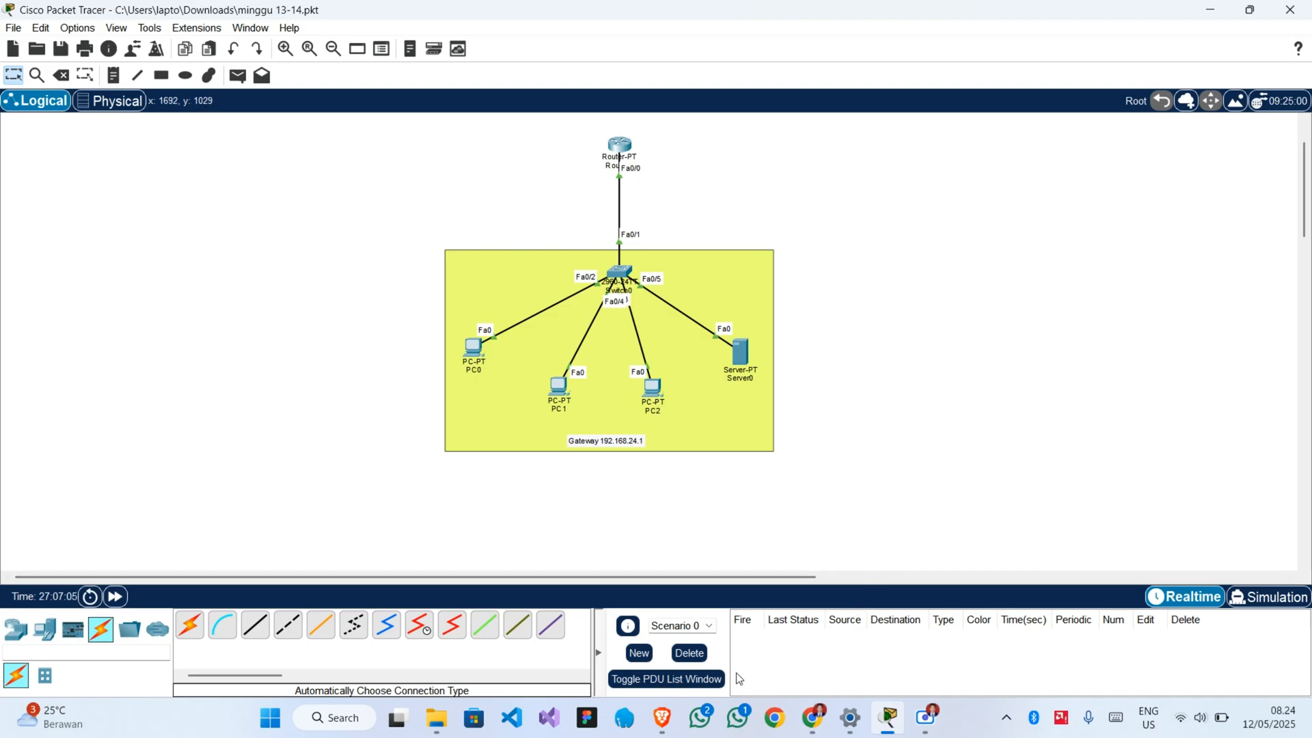
Switch to the project brief in Chrome and reread the required services, network configuration and TCP/UDP simulation task.
mouse_move(814, 724)
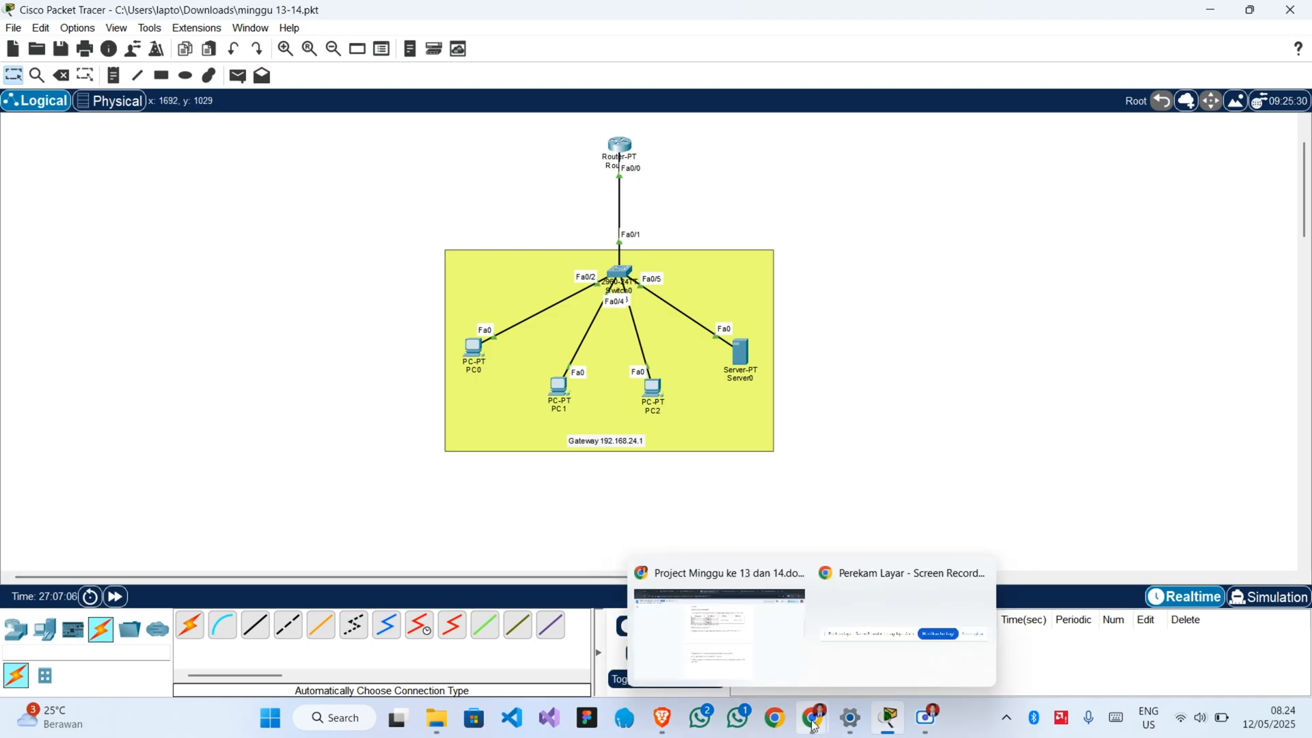
left_click(725, 656)
scroll(696, 469, "down", 1)
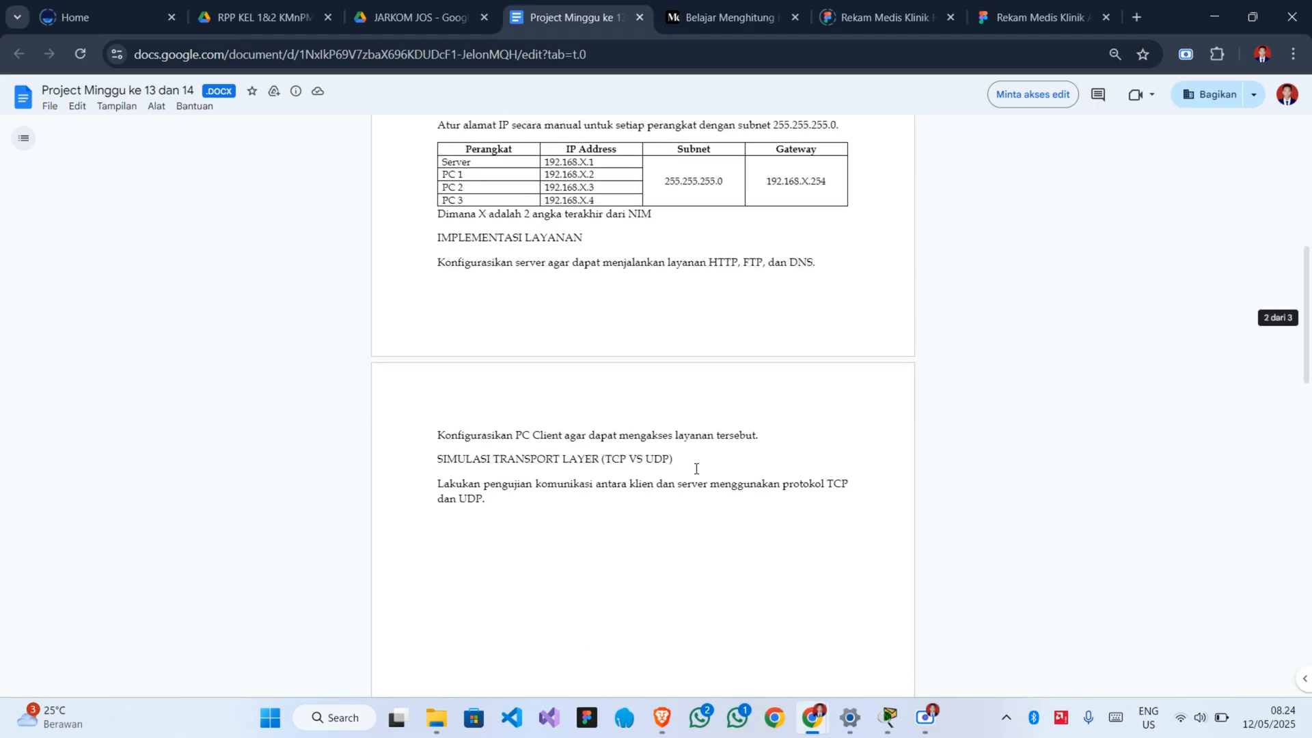
scroll(697, 469, "up", 8)
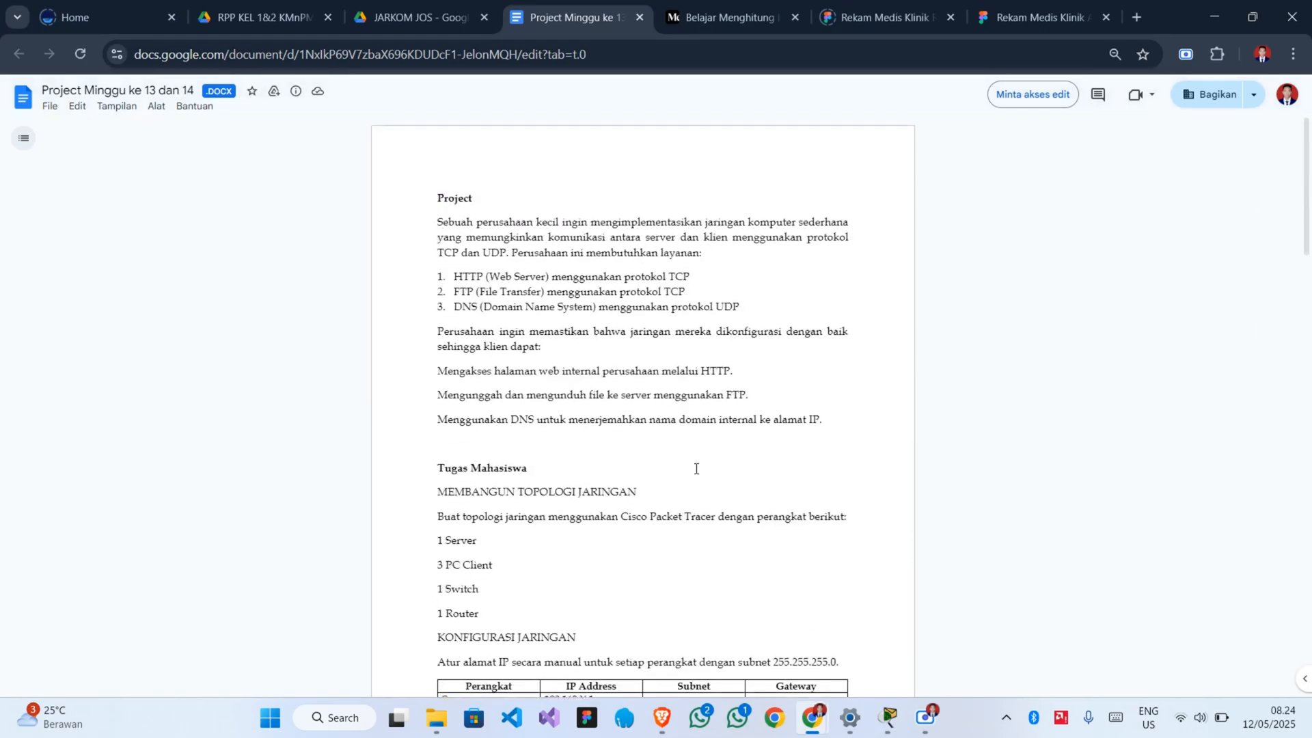
scroll(696, 469, "down", 2)
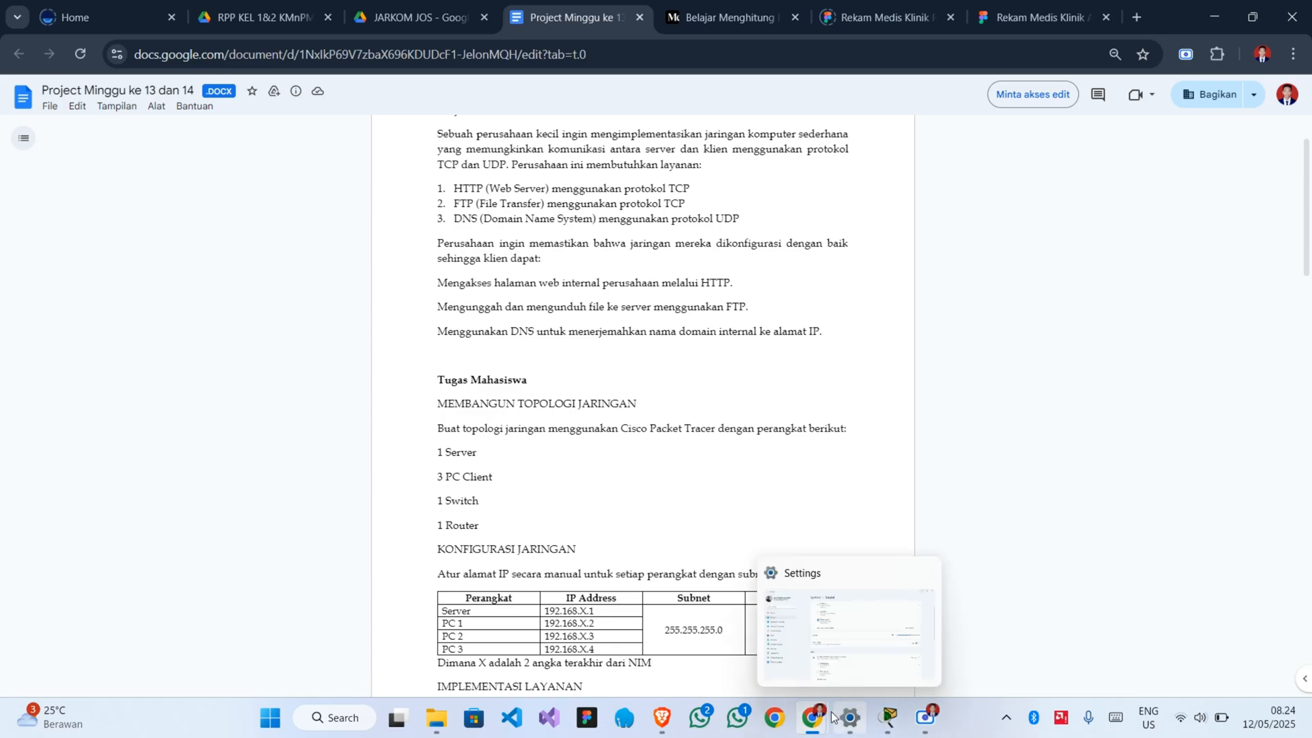
Return to Packet Tracer, enter Simulation mode and limit the event filters to HTTP and TCP by removing UDP and adding HTTP.
mouse_move(927, 719)
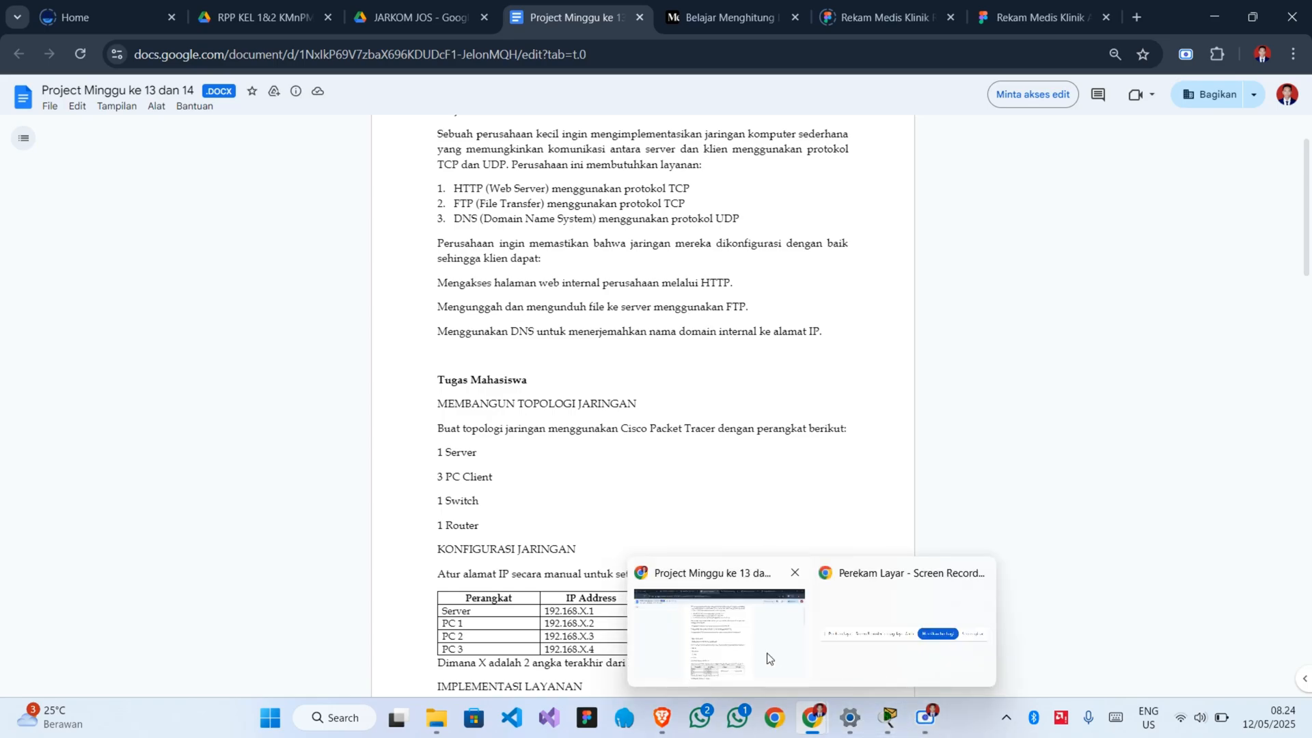
left_click(888, 717)
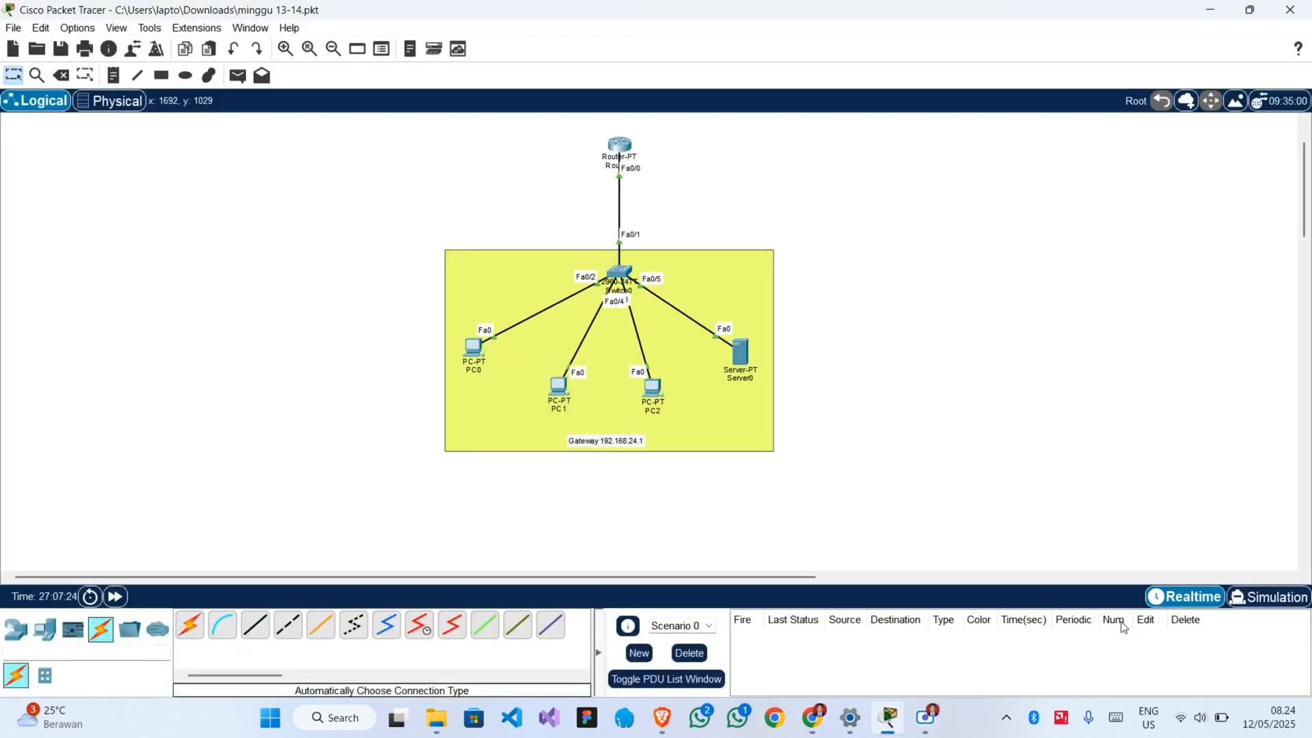
left_click(1234, 612)
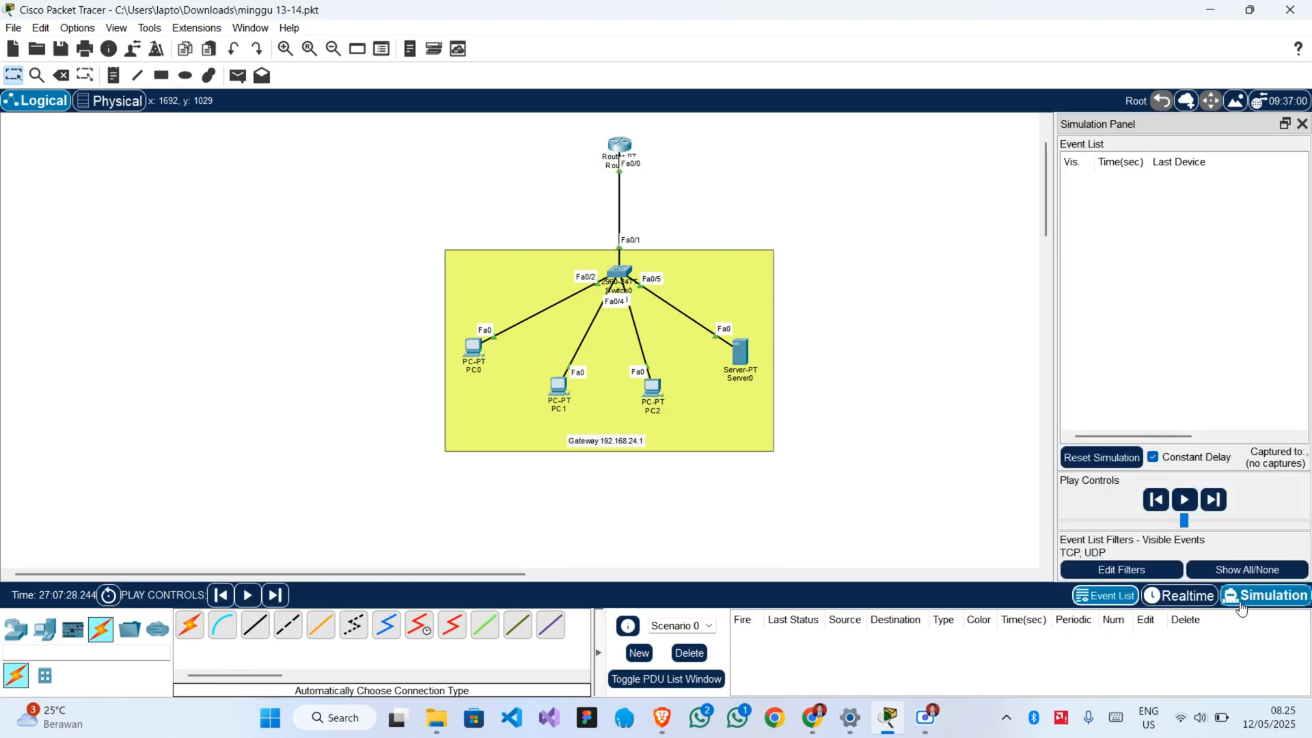
left_click(1138, 570)
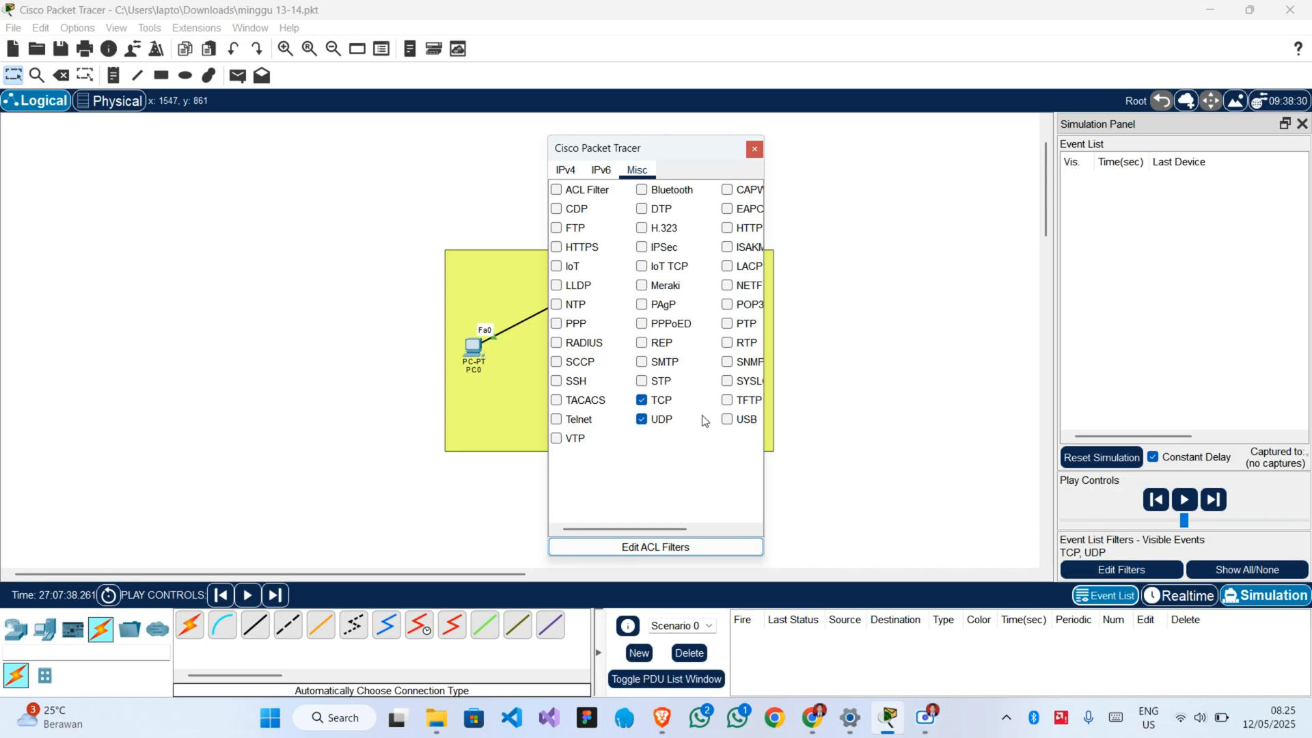
left_click(646, 421)
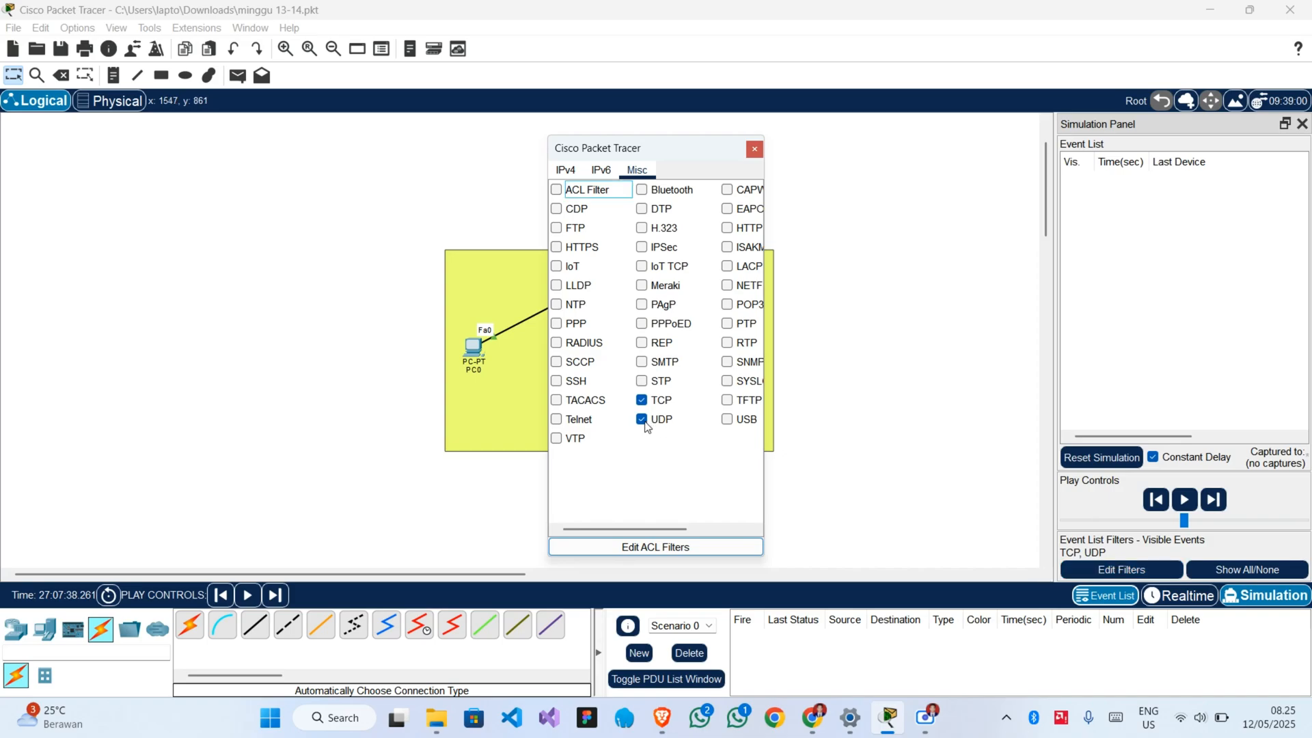
left_click(727, 228)
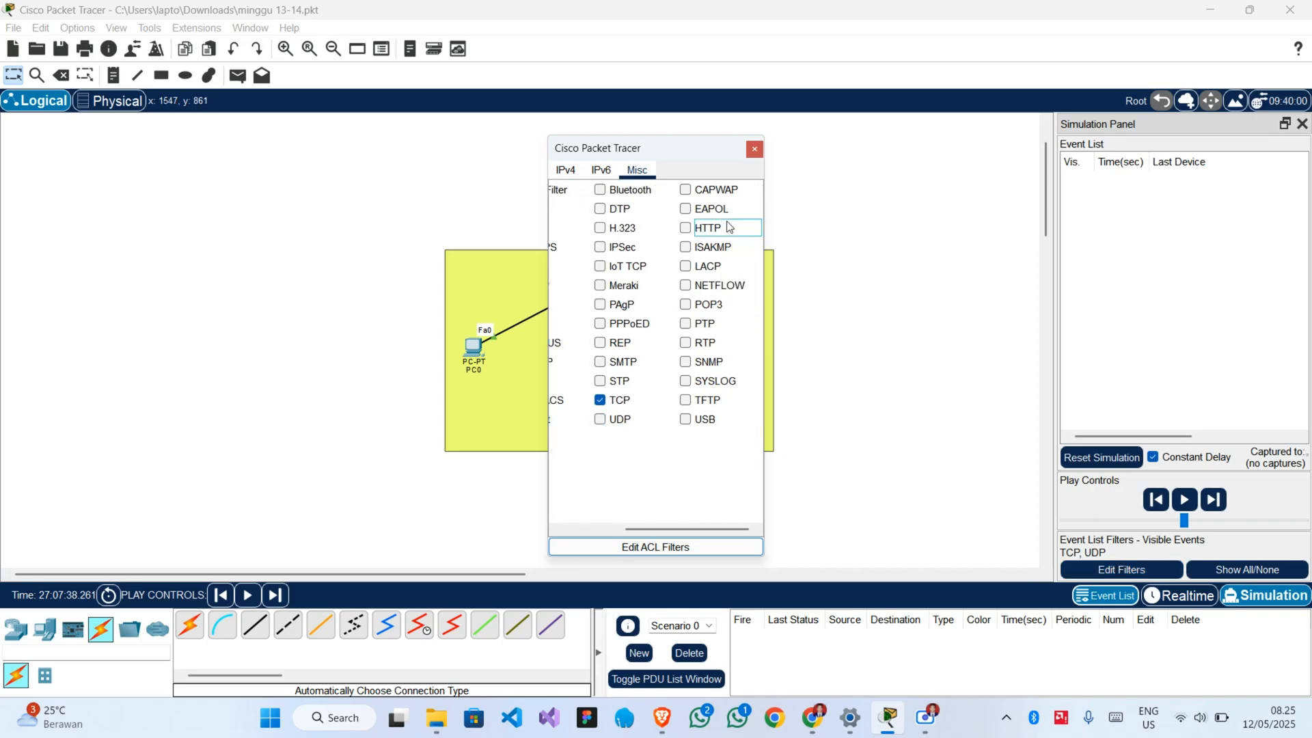
left_click(685, 229)
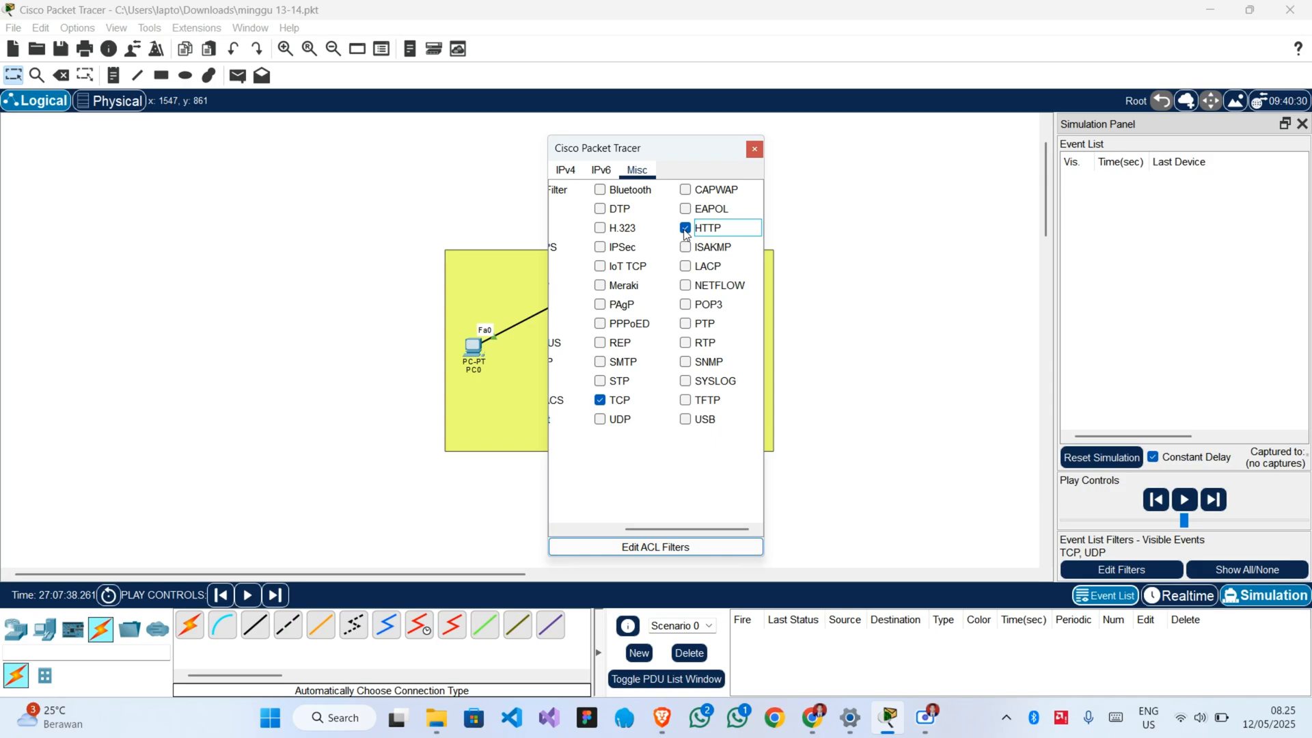
left_click(755, 149)
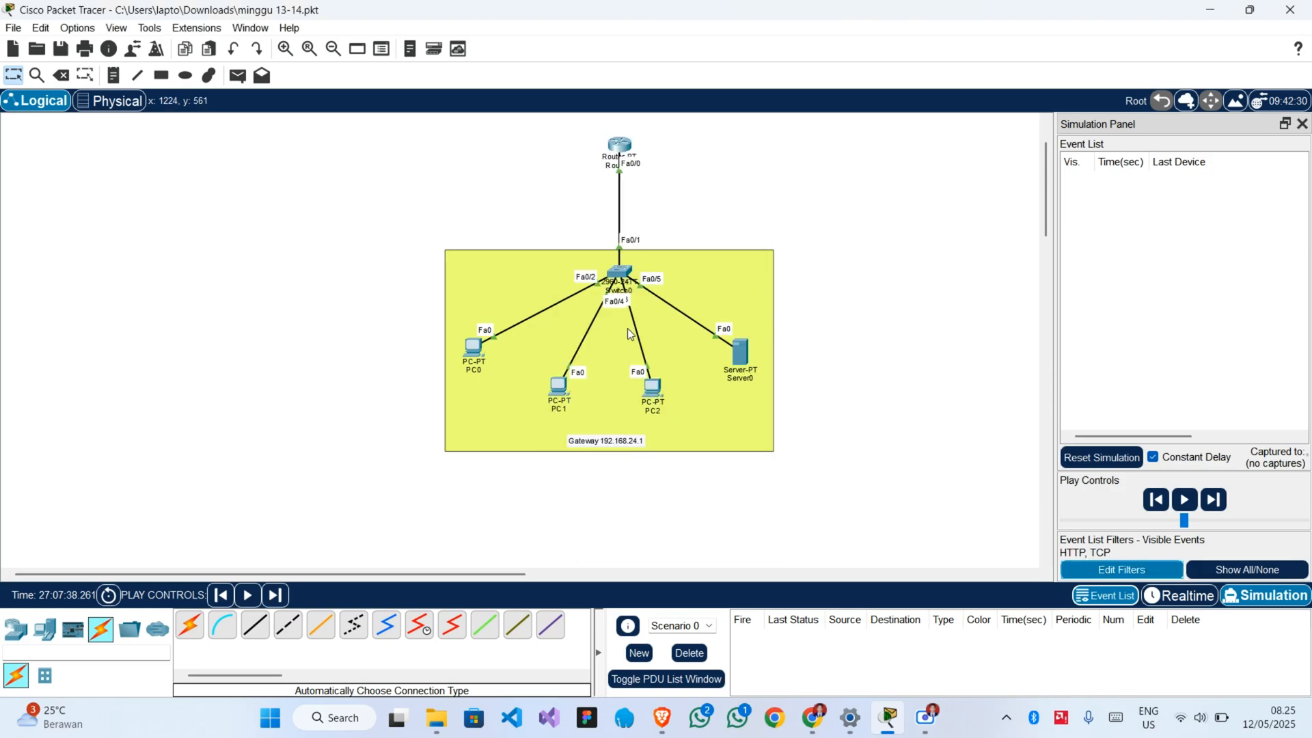
left_click(474, 350)
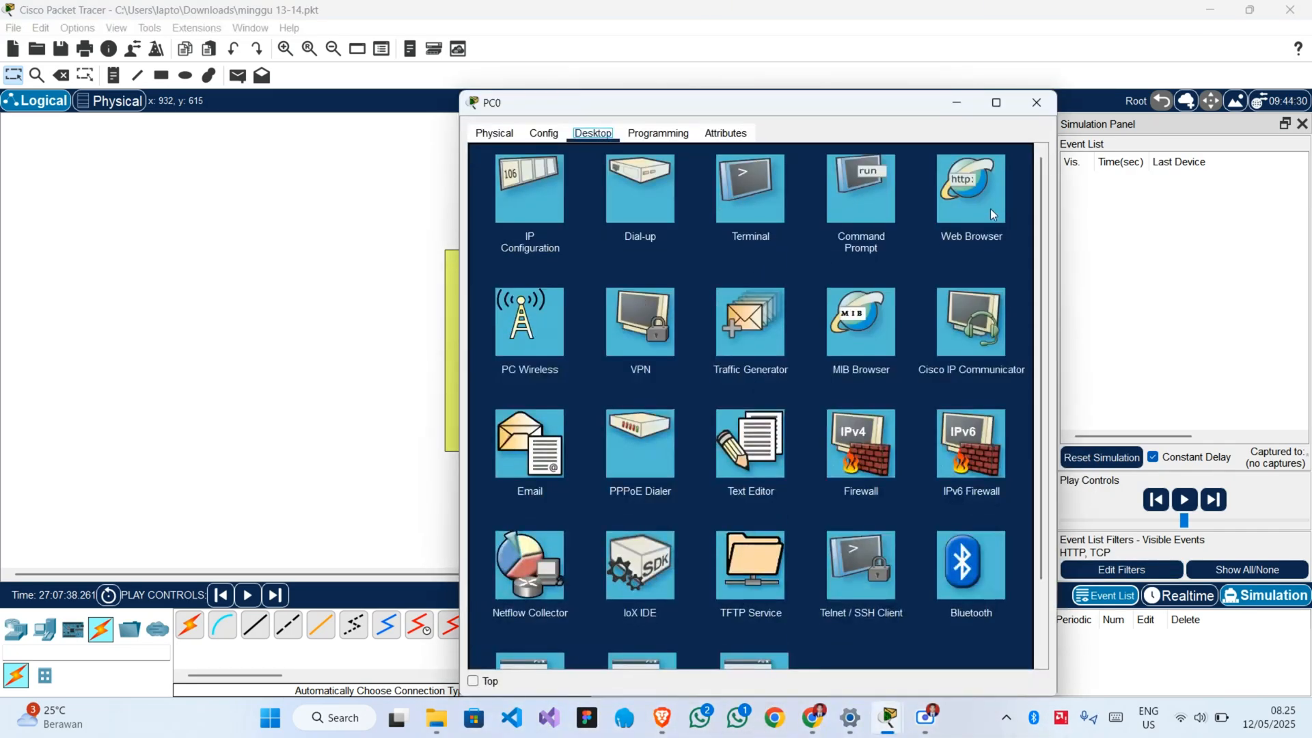
left_click(991, 212)
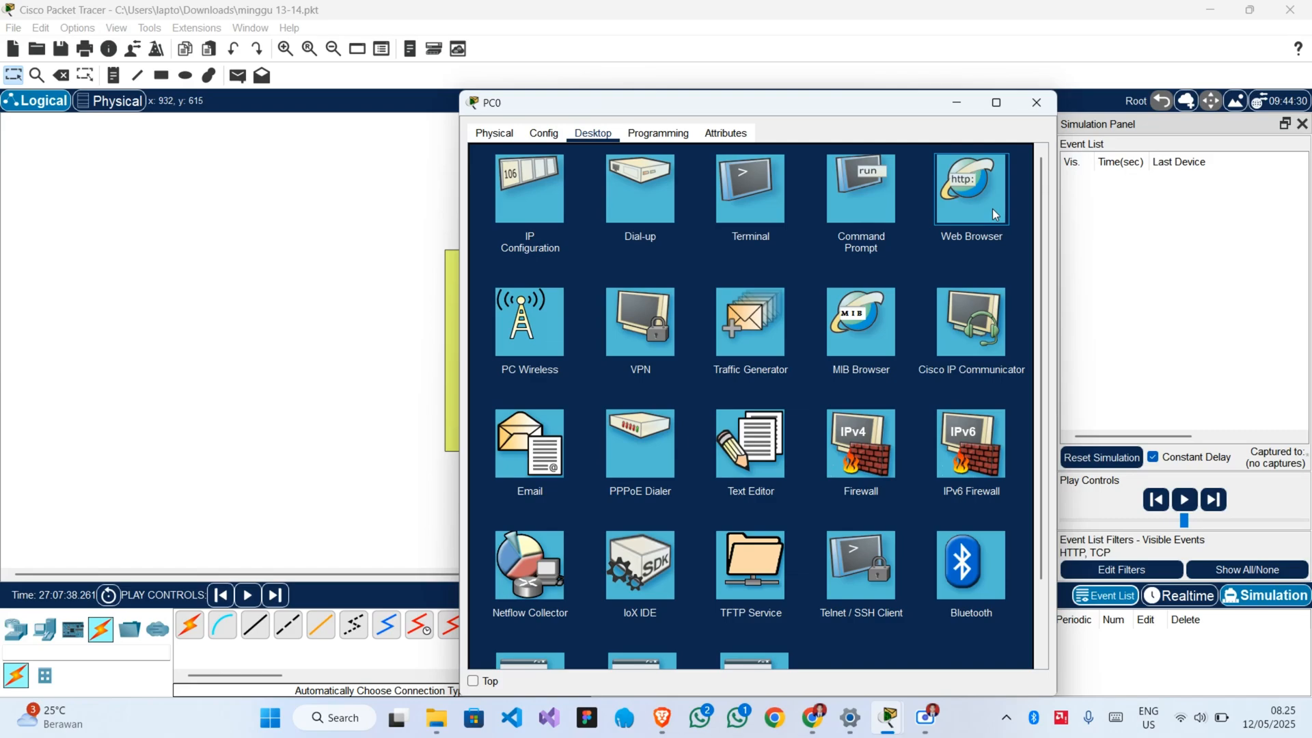
left_click(992, 207)
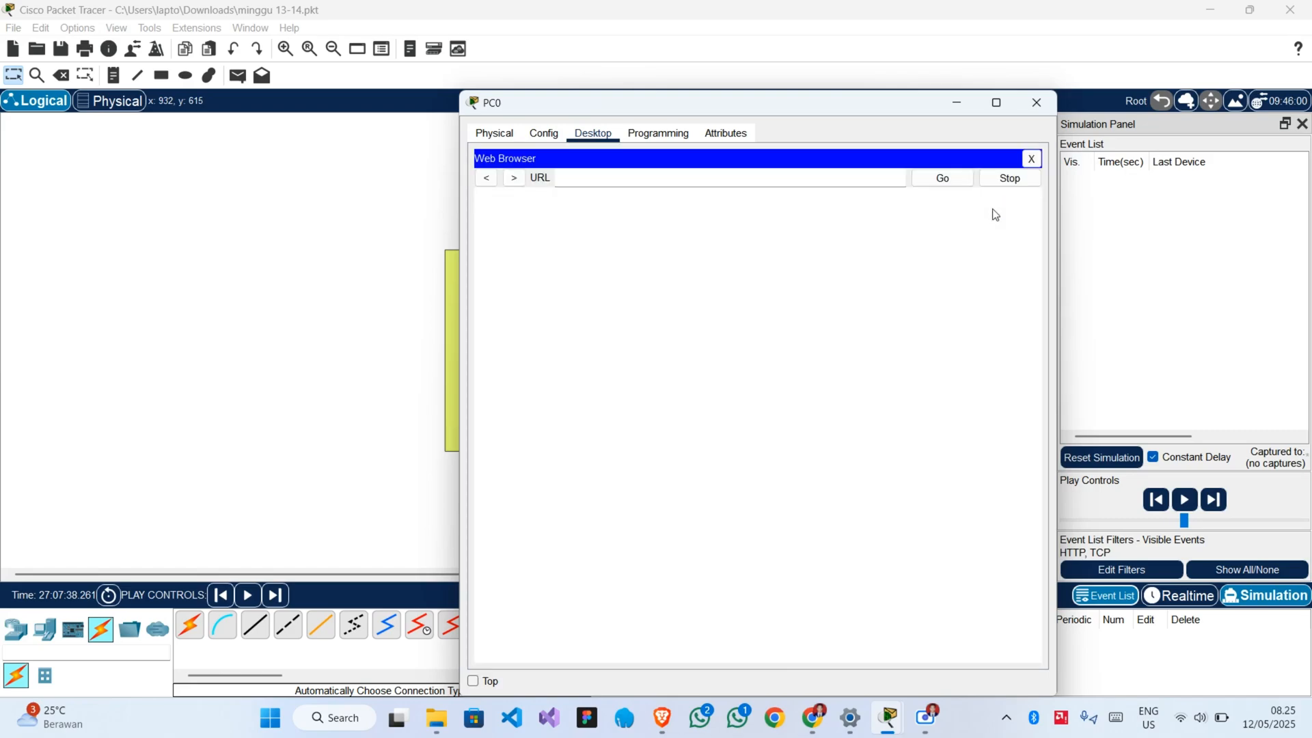
left_click(644, 180)
type("http://192.168.24.1")
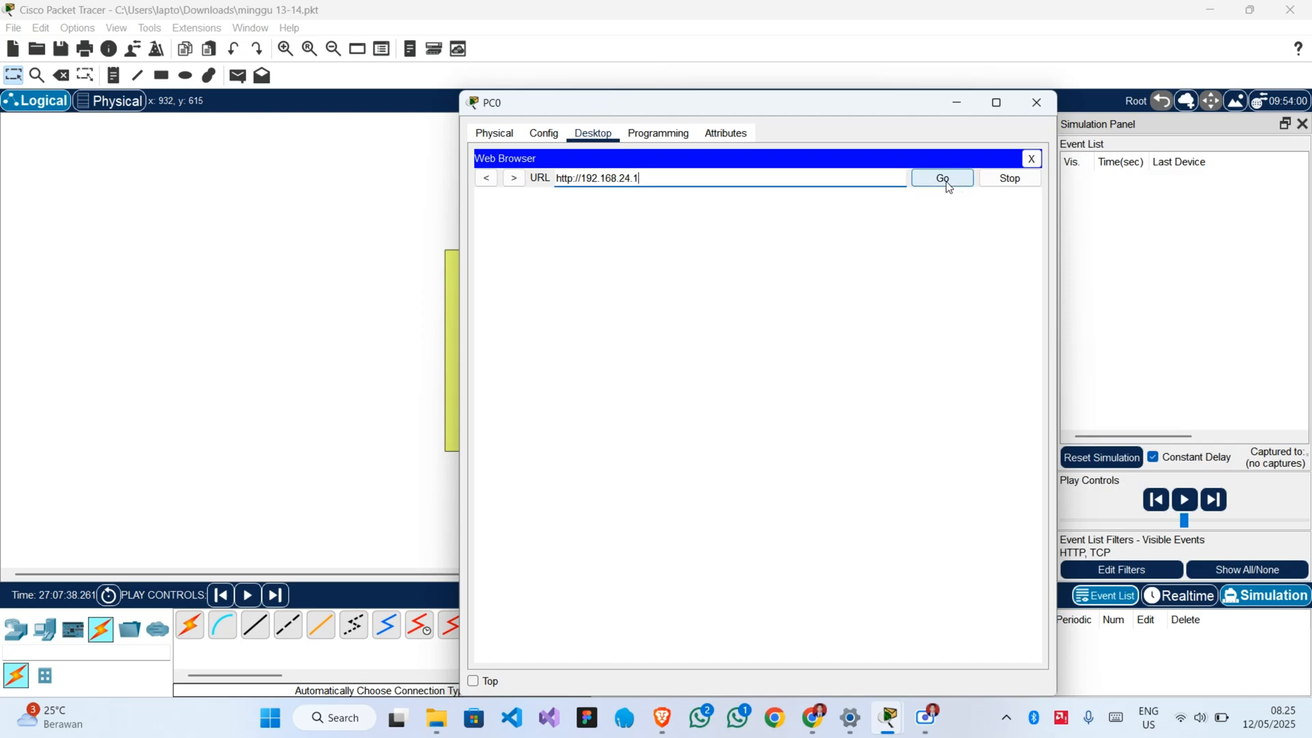
left_click(944, 178)
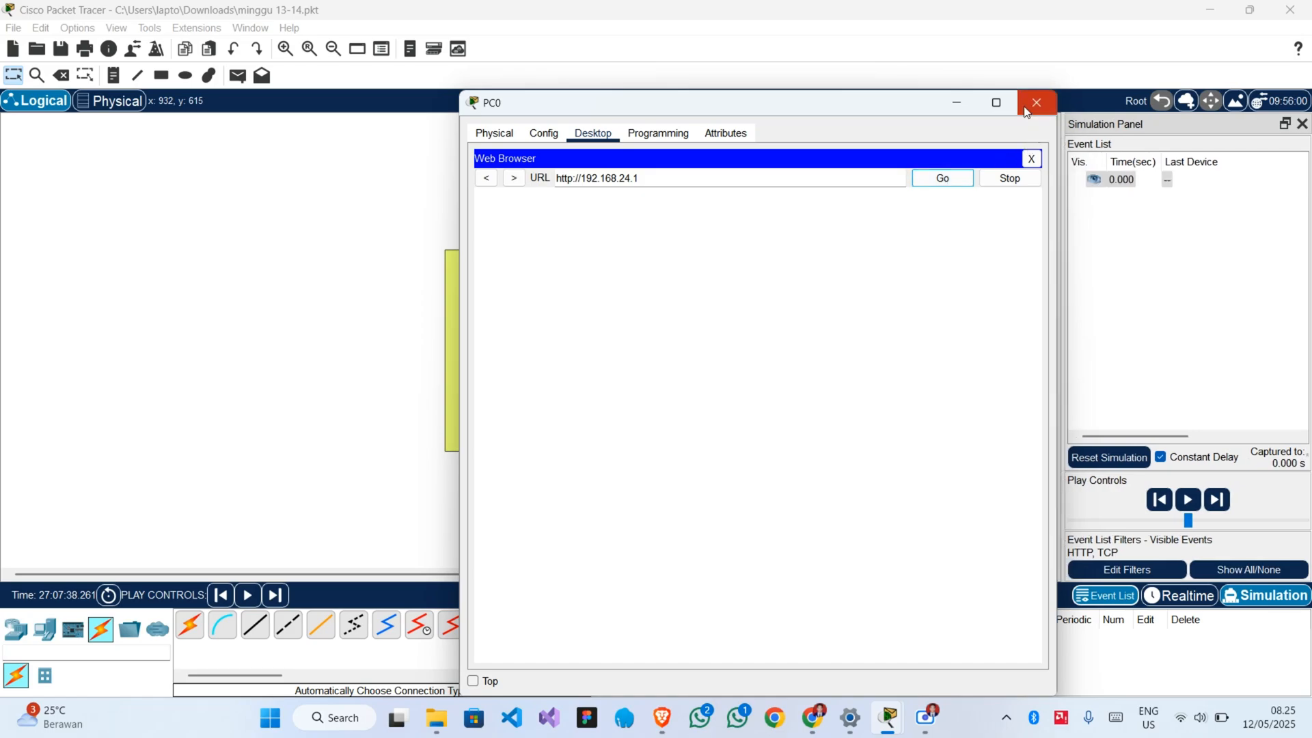
Step the simulation forward to follow PC0's HTTP request through the switch to Server0 and back, and return to Realtime mode.
left_click(407, 276)
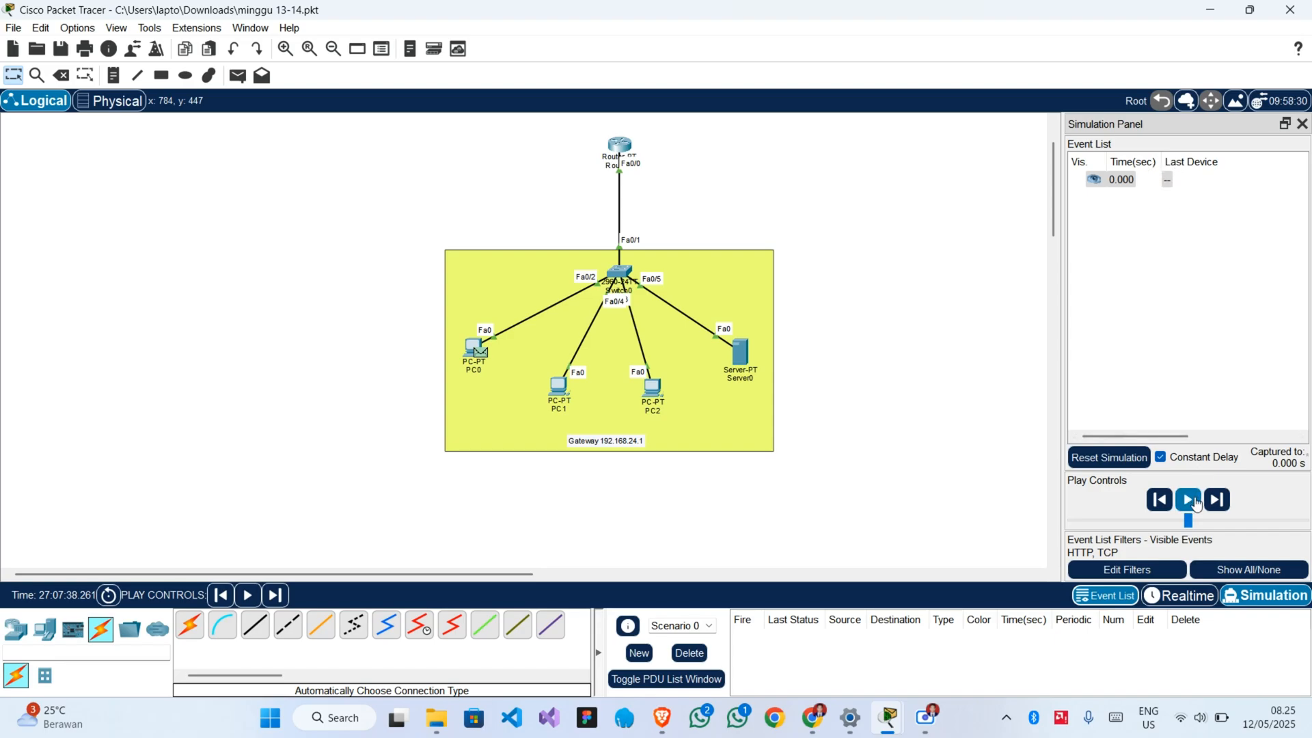
left_click(1217, 501)
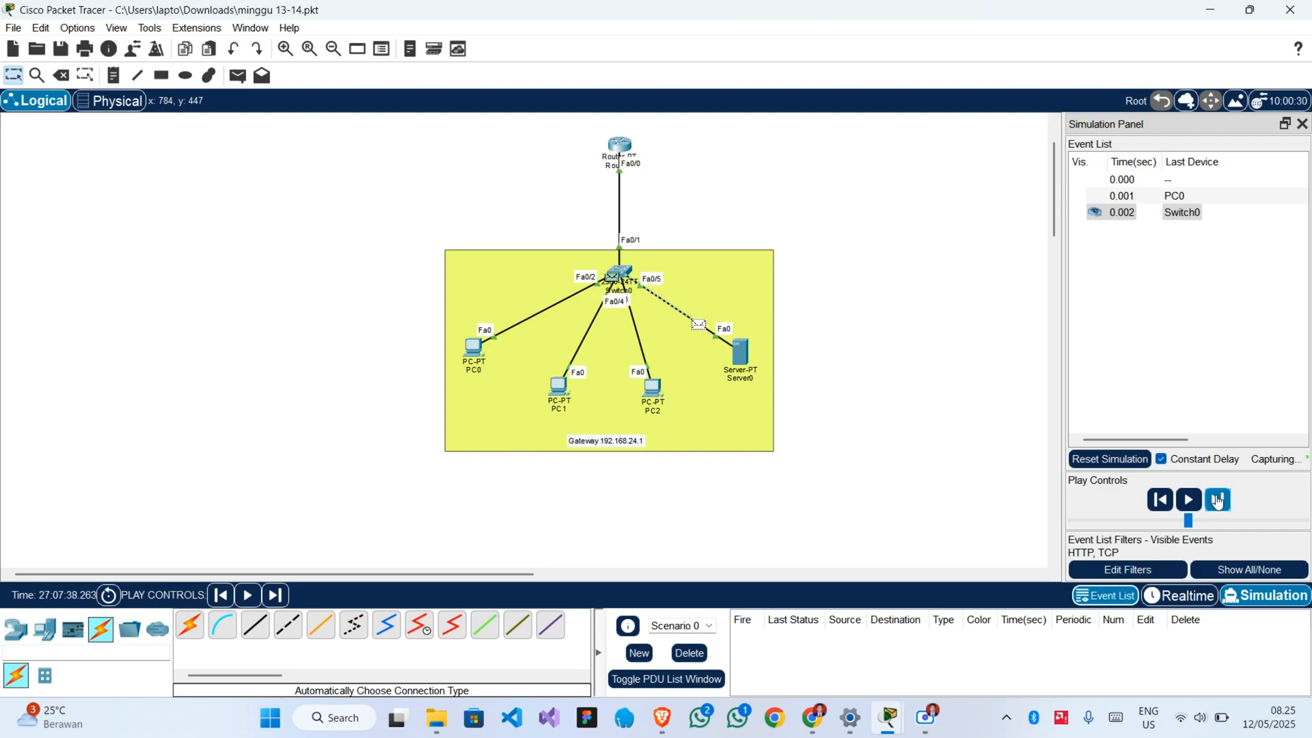
left_click(1218, 501)
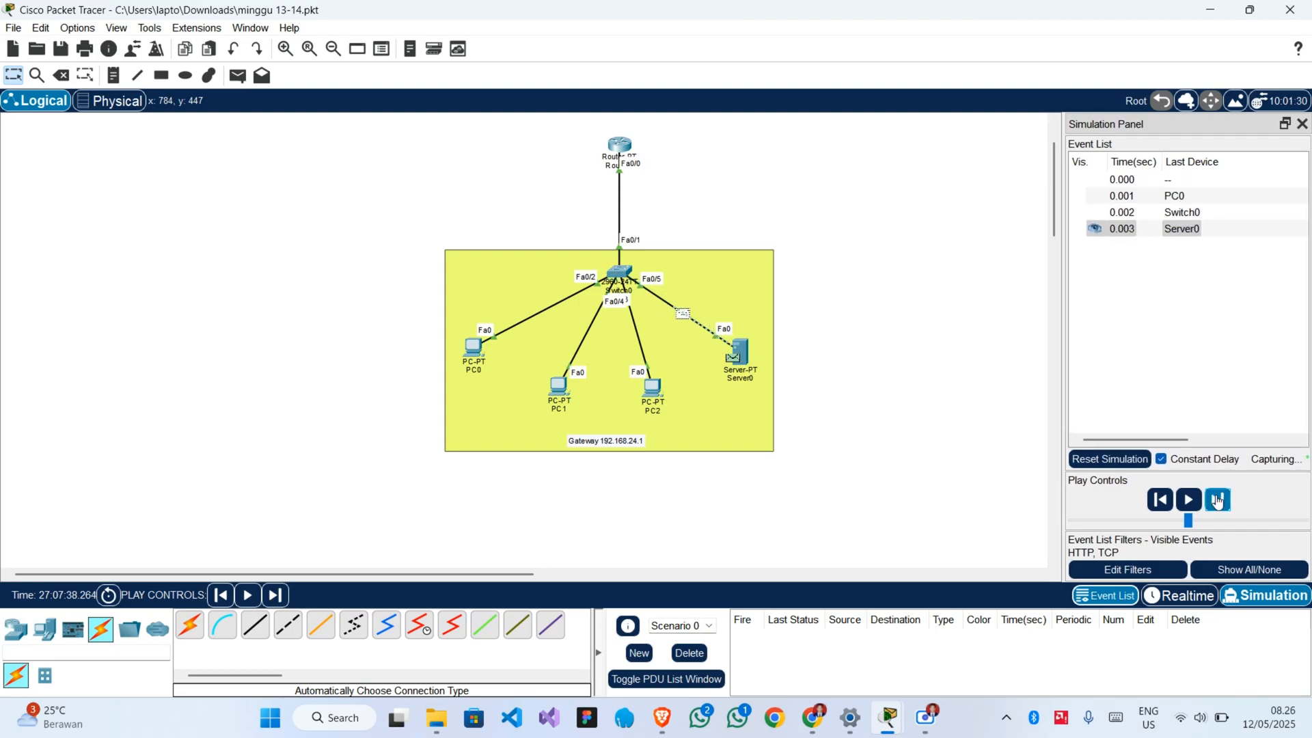
left_click(1218, 501)
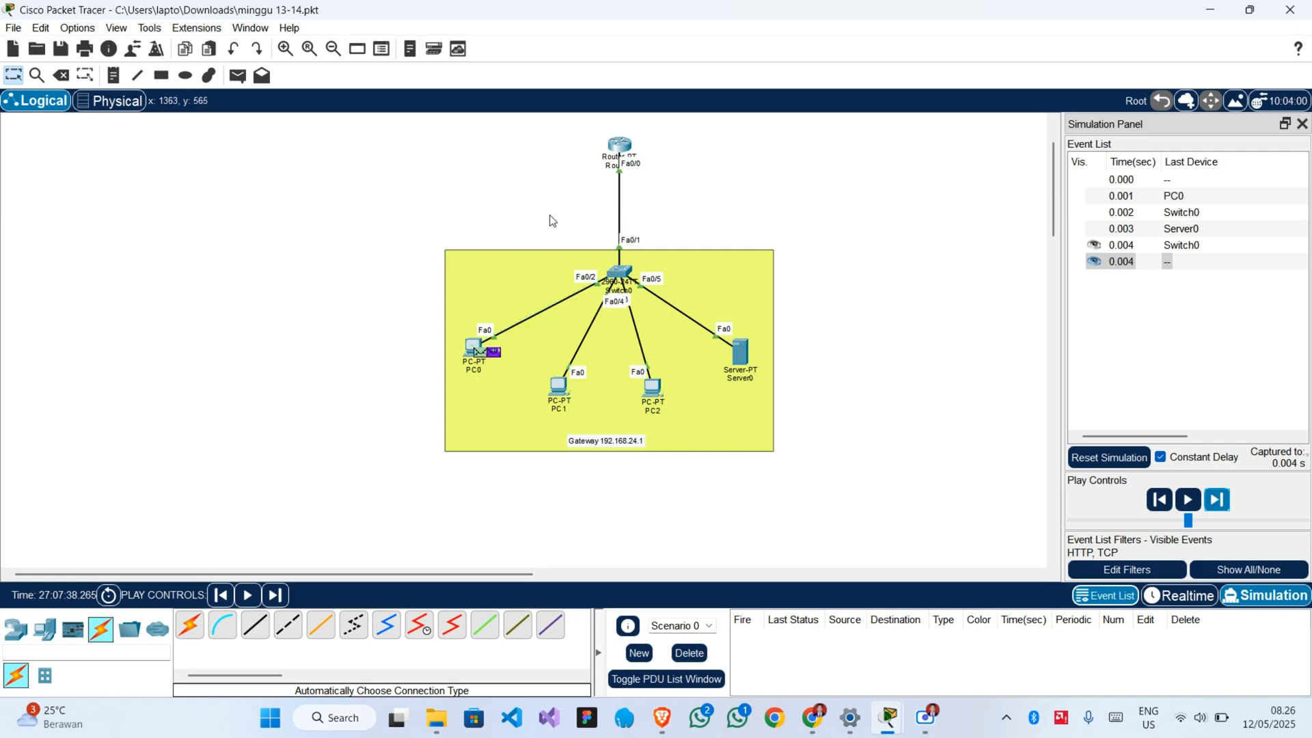
mouse_move(477, 354)
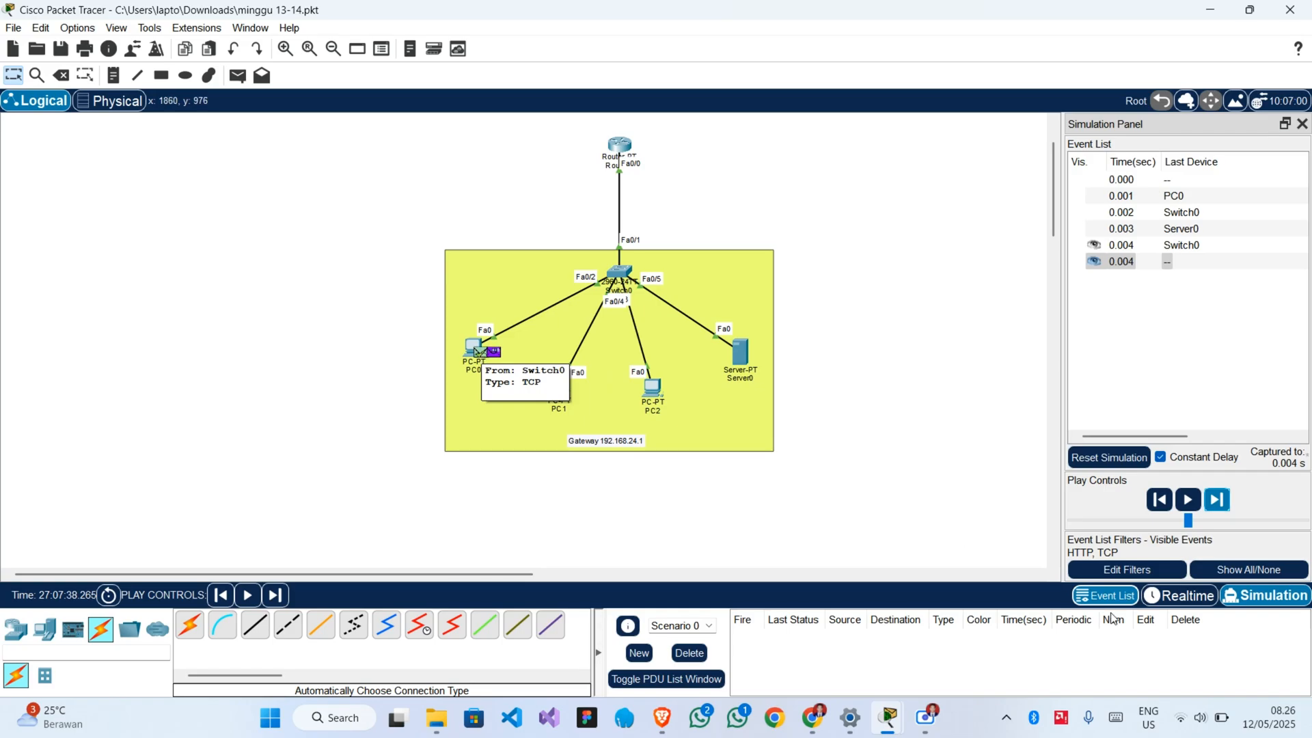
left_click(1179, 595)
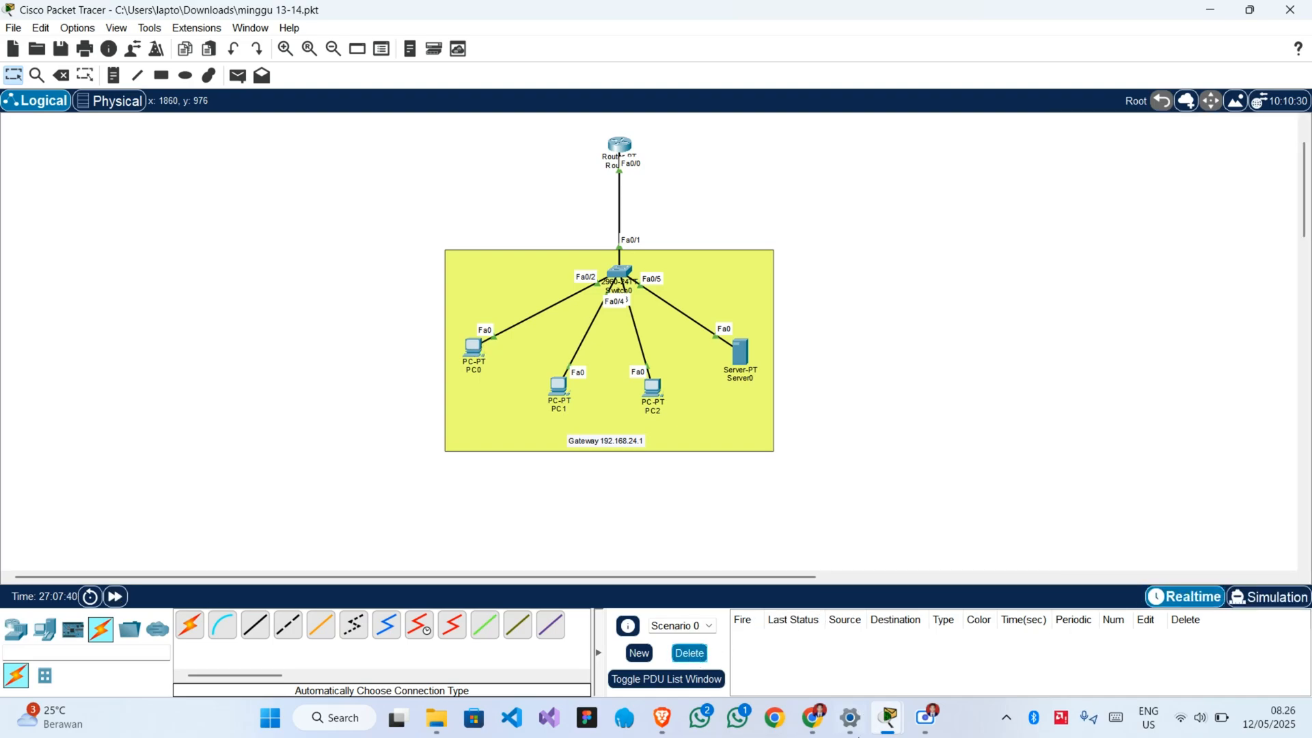
Check the HTTP and FTP over TCP requirements in the project brief in Chrome and return to Packet Tracer.
mouse_move(811, 716)
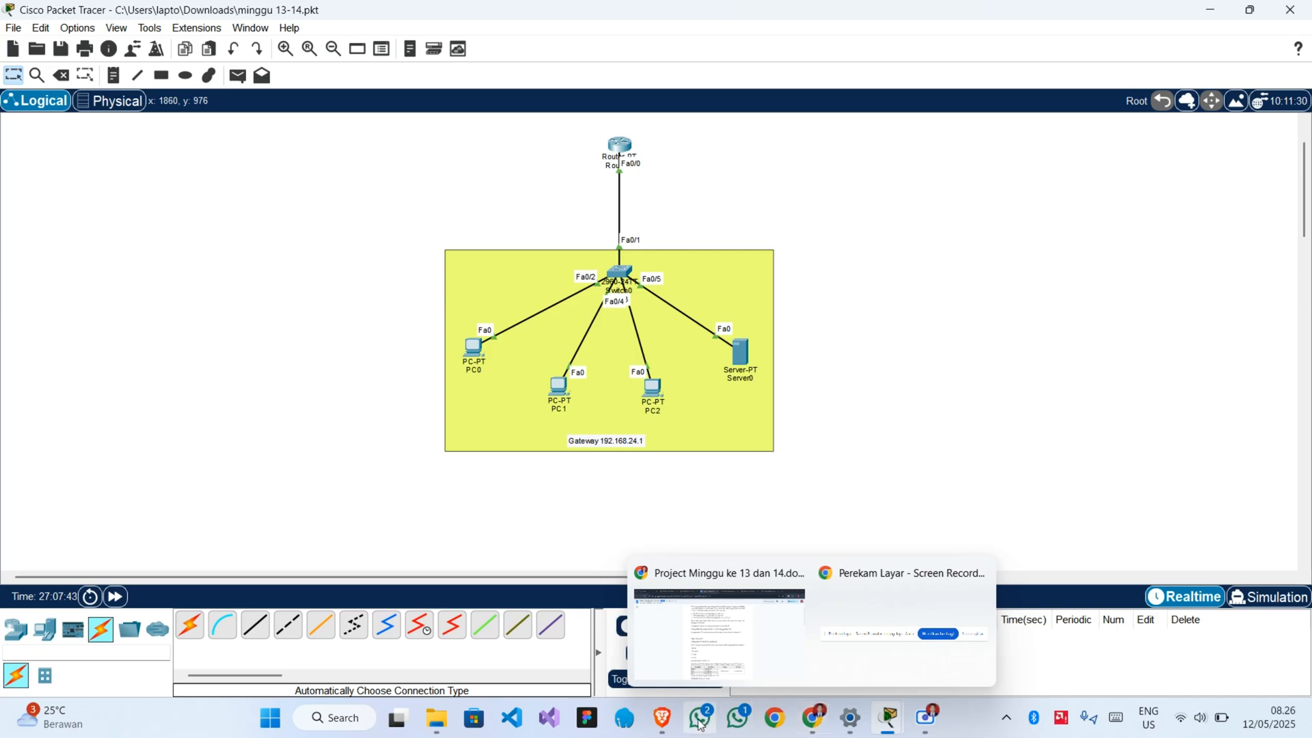
mouse_move(756, 608)
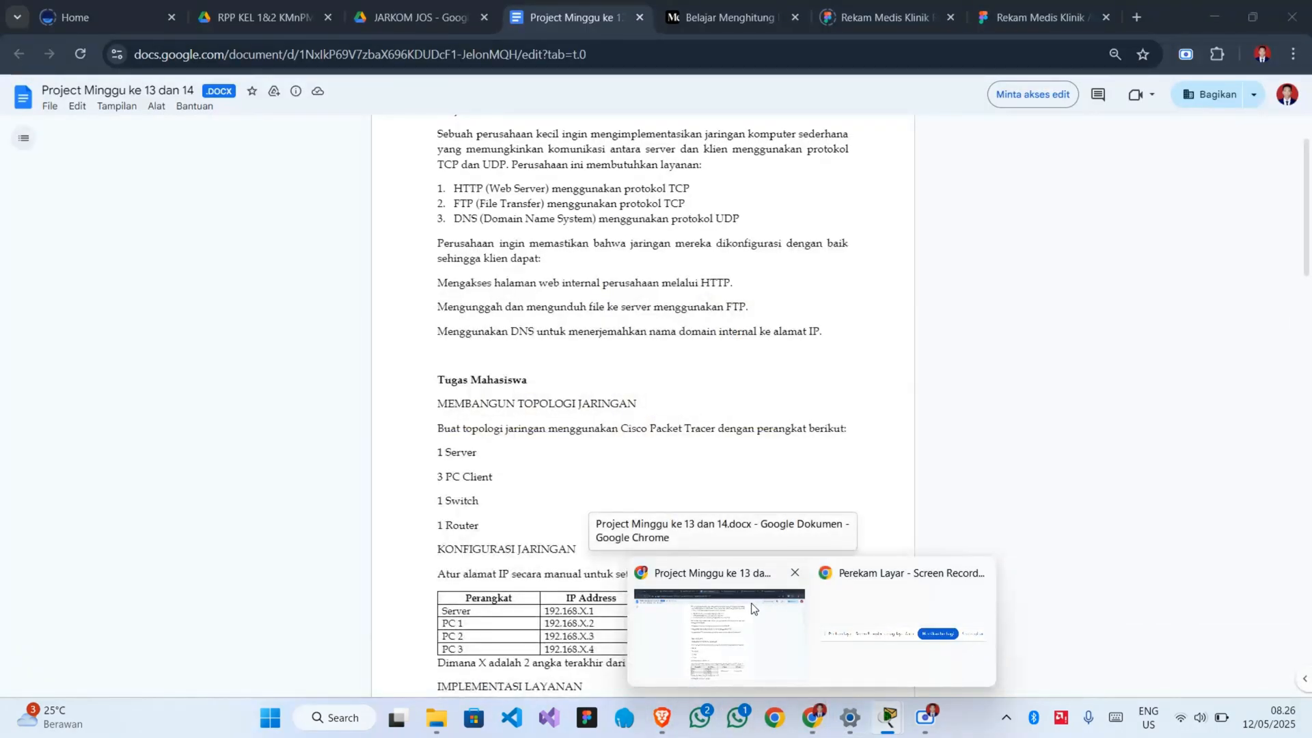
left_click(753, 607)
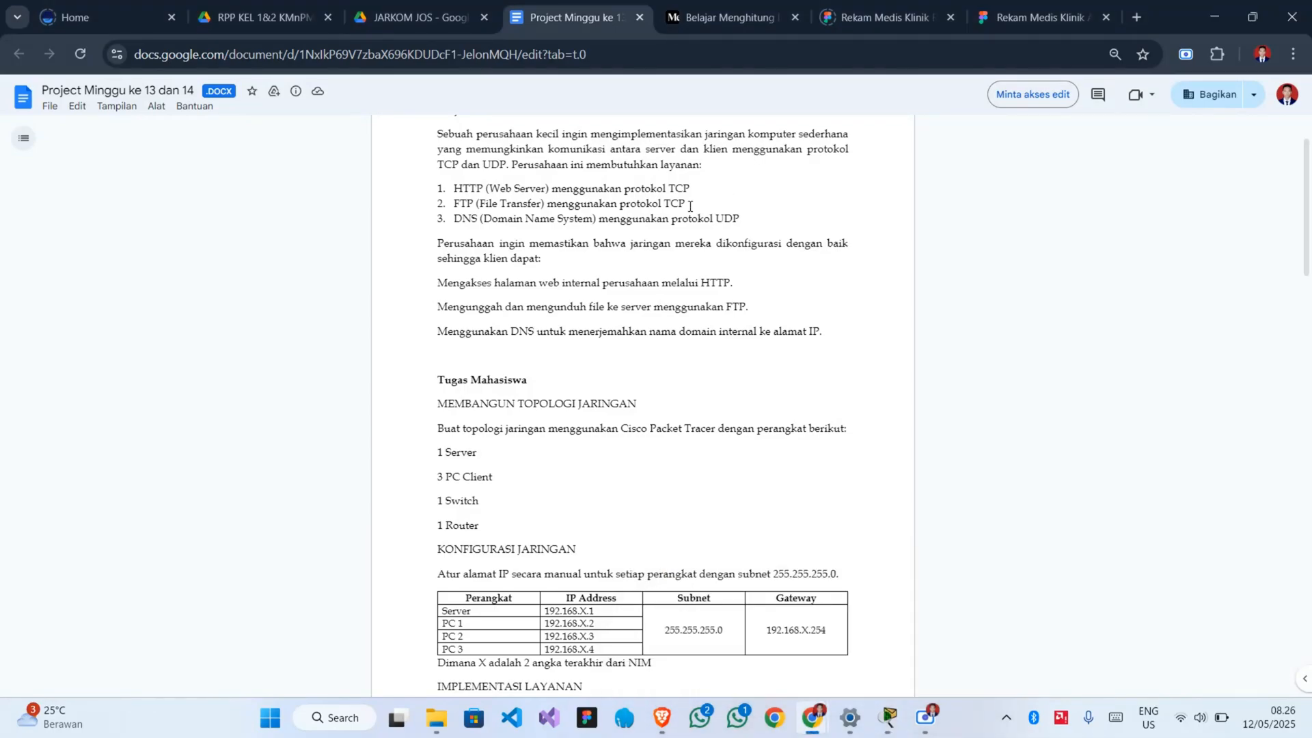
left_click_drag(690, 205, 549, 189)
left_click(982, 312)
left_click(1200, 26)
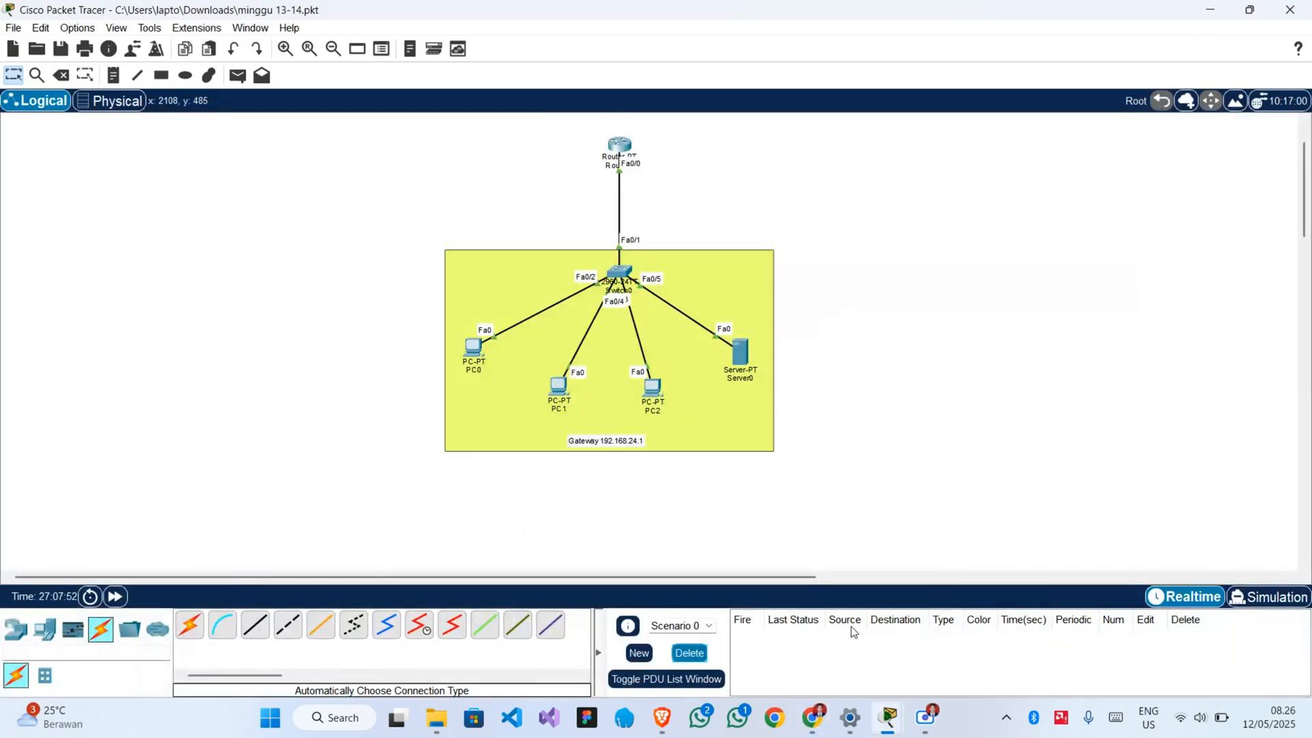
Enter Simulation mode and set the event filters to FTP and TCP by removing HTTP and adding FTP.
left_click(1245, 598)
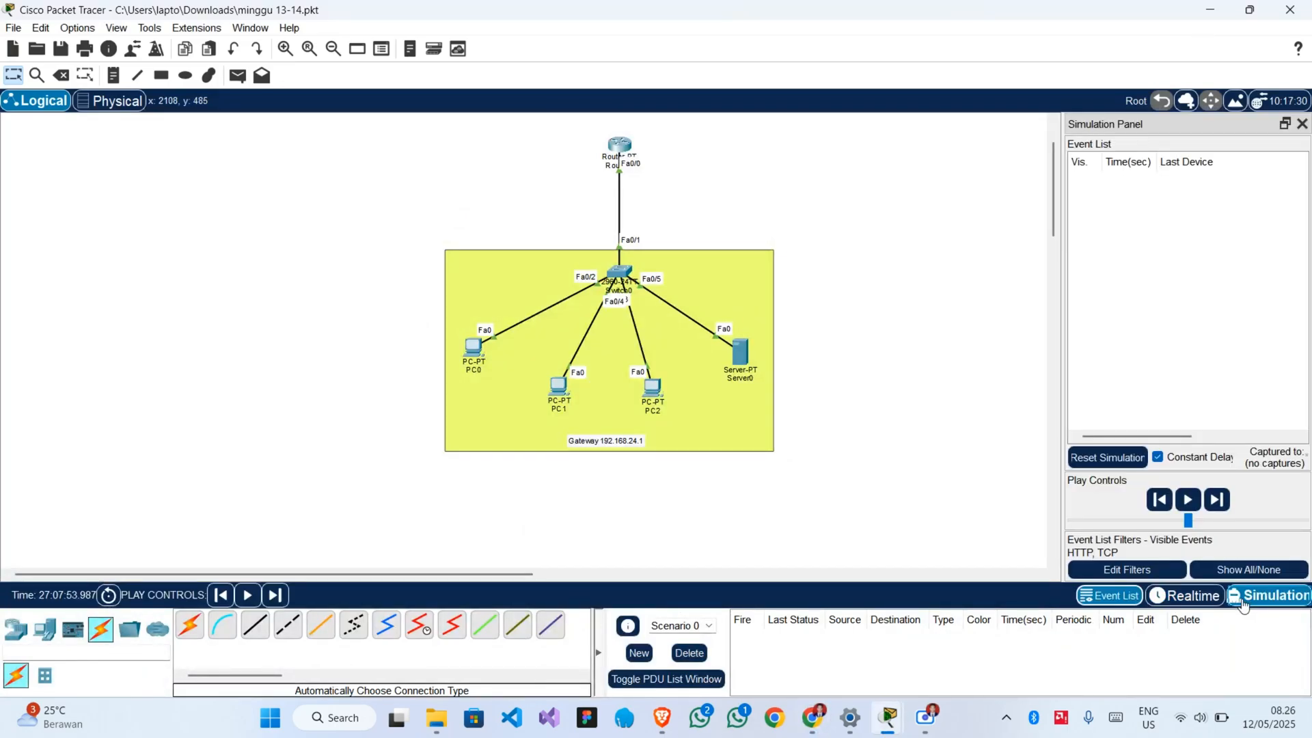
left_click(1141, 573)
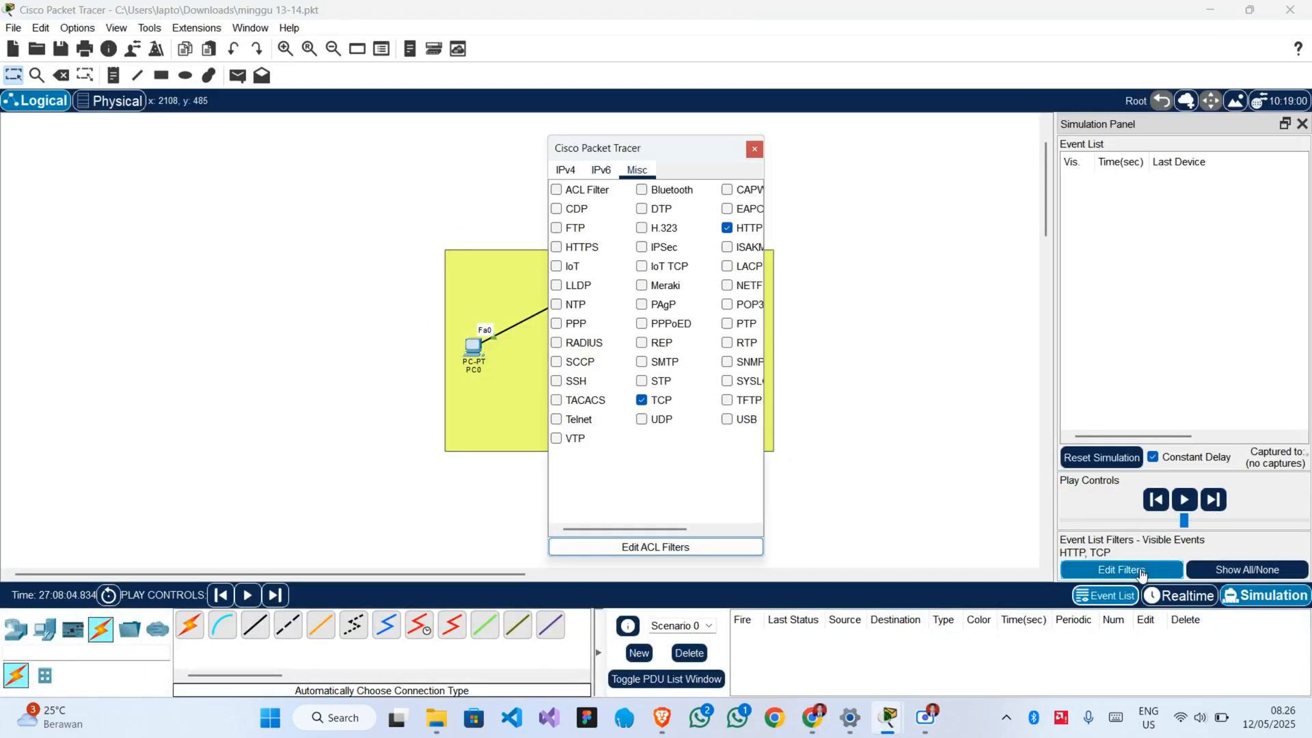
left_click(728, 228)
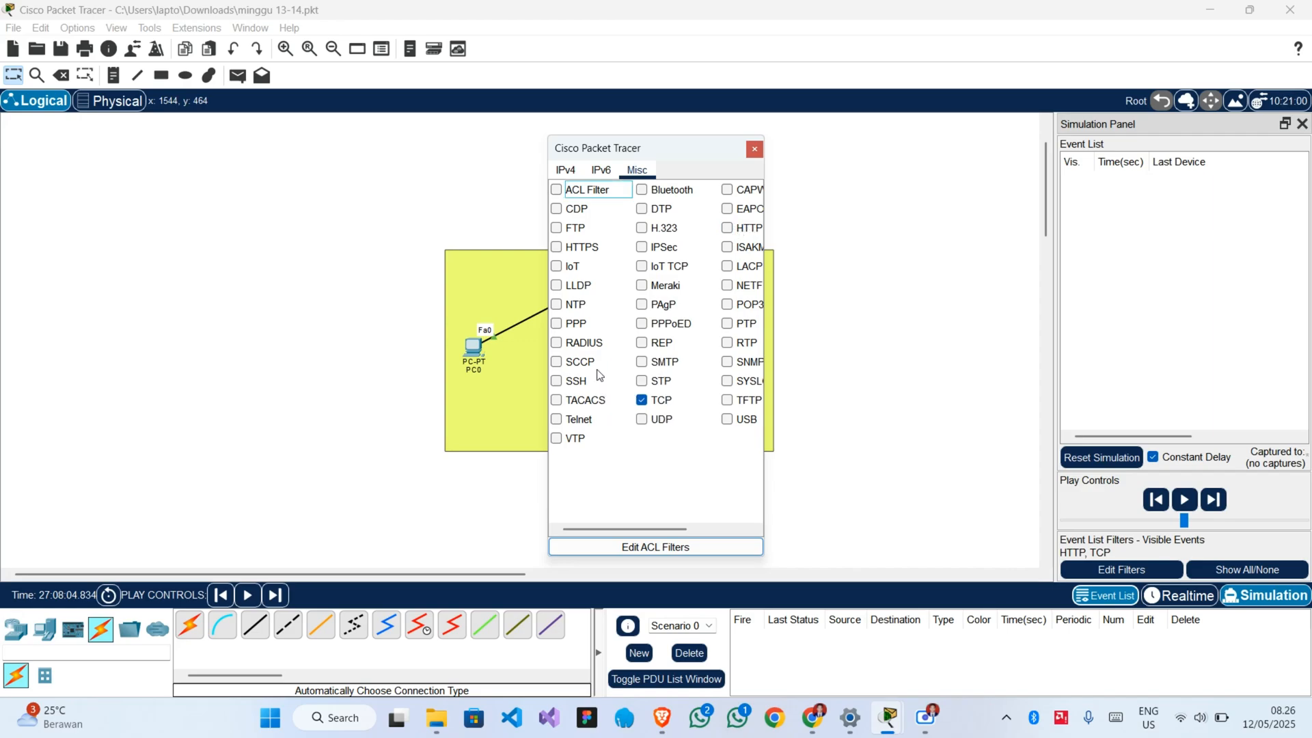
left_click(556, 228)
mouse_move(755, 632)
left_click_drag(693, 146, 905, 136)
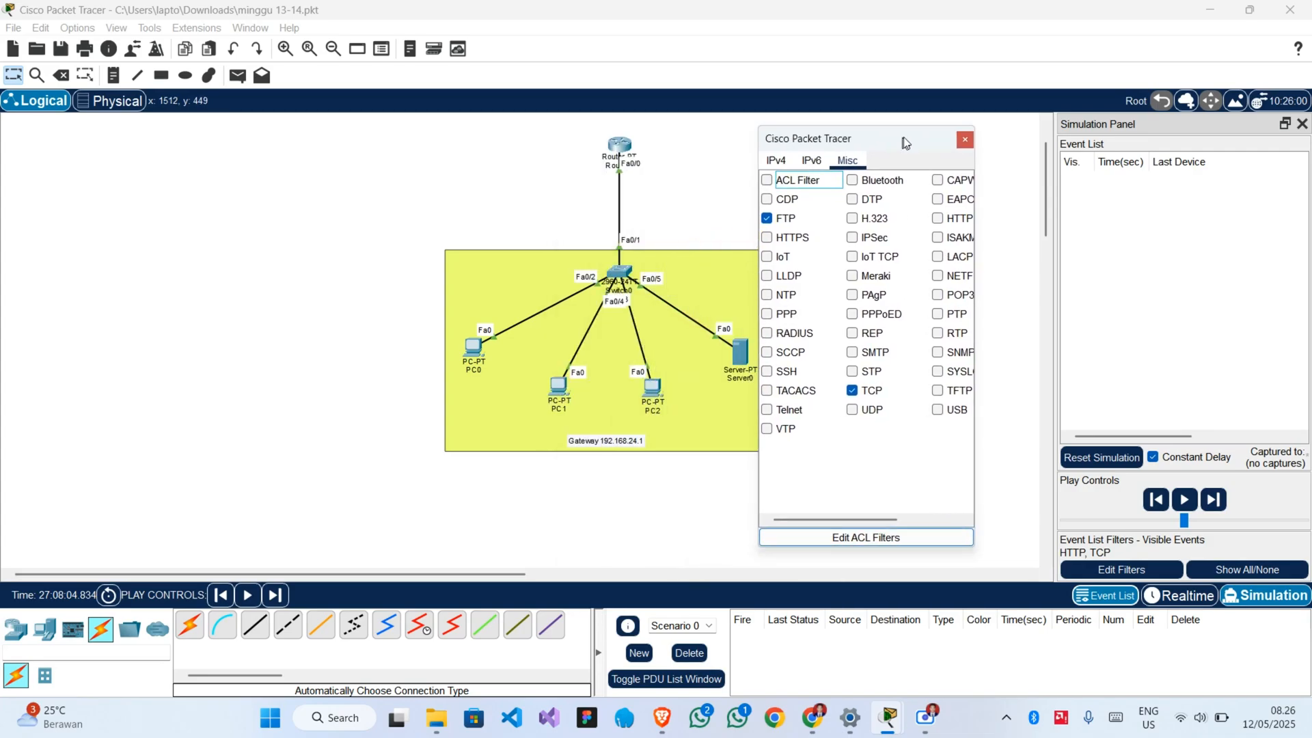
left_click(967, 140)
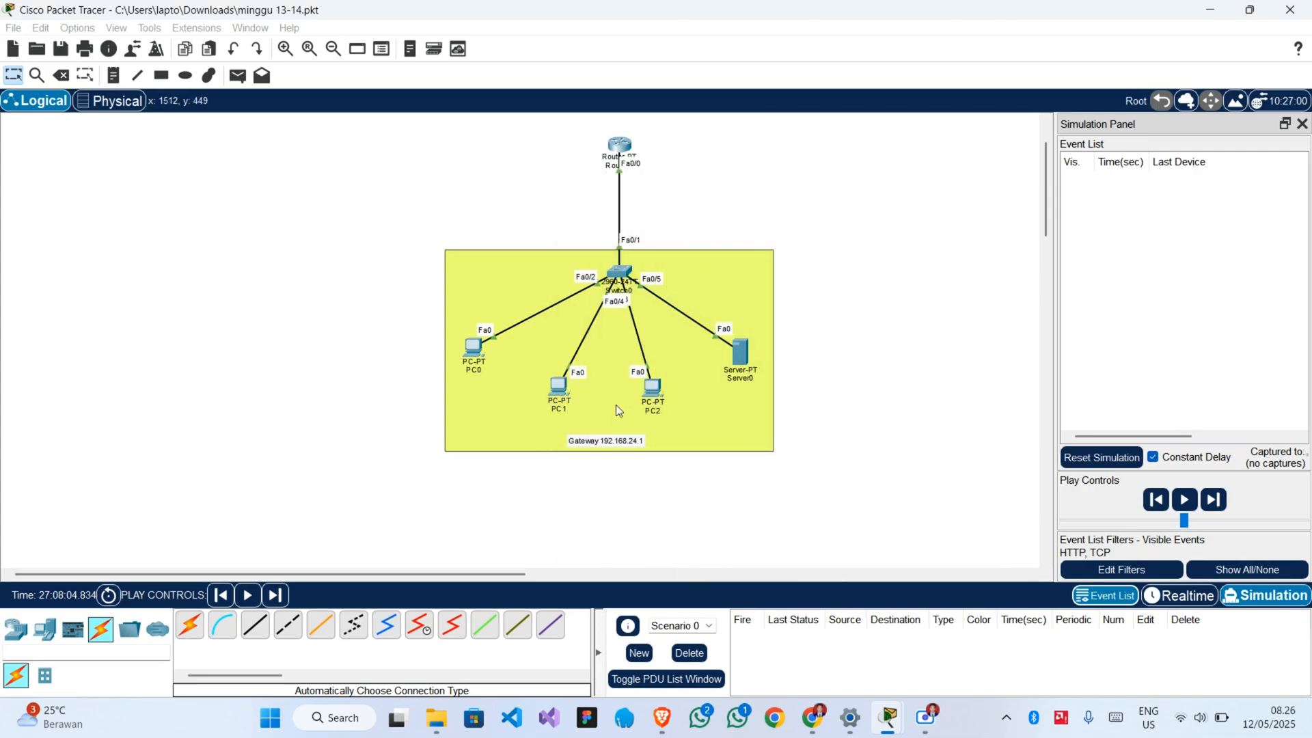
Start an FTP connection to 192.168.24.1 from PC1's Command Prompt.
left_click(556, 390)
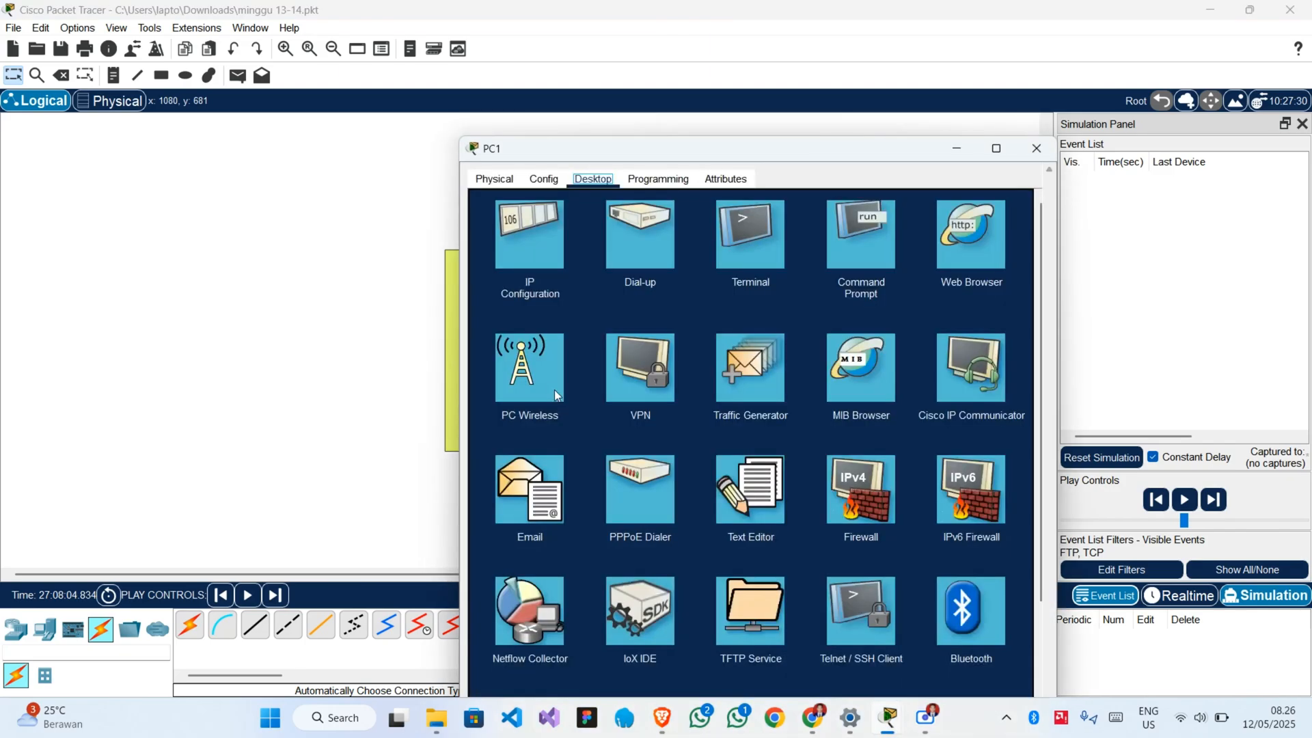
left_click(858, 261)
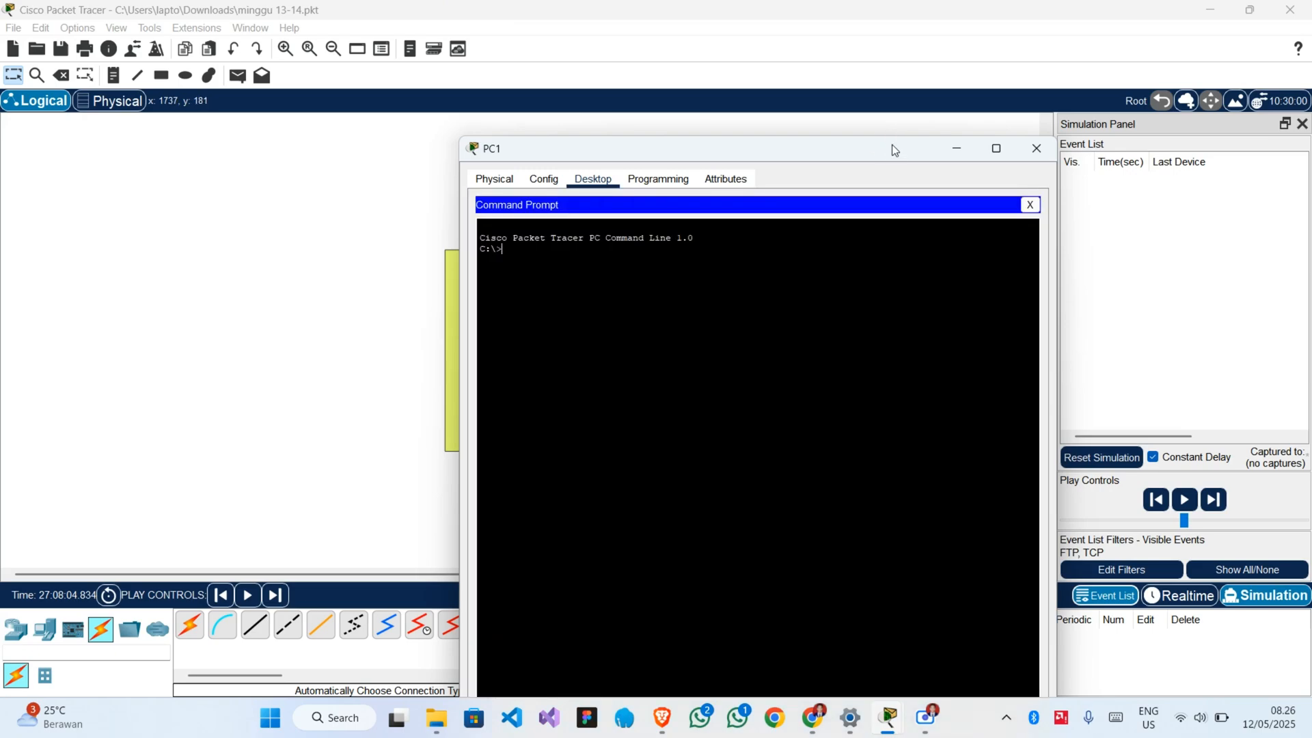
left_click_drag(892, 149, 755, 94)
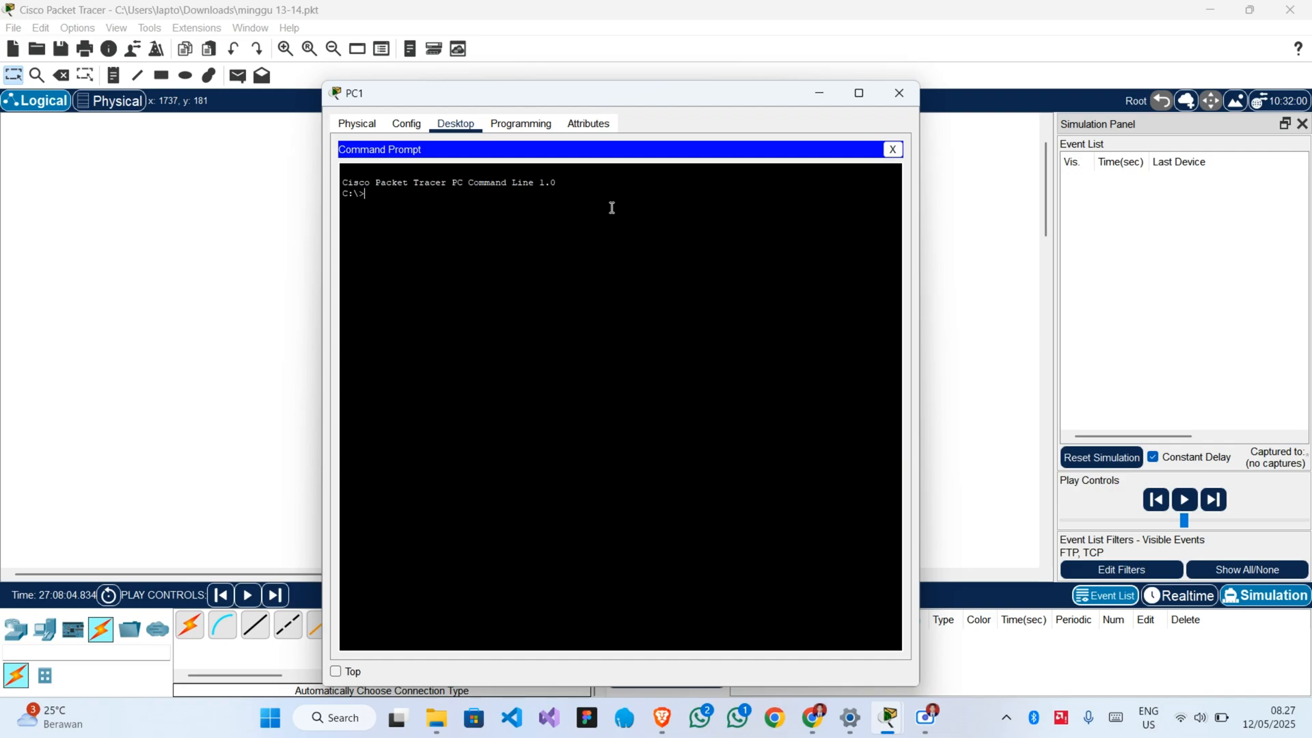
type("ftp 192.168.24.1")
key("Return")
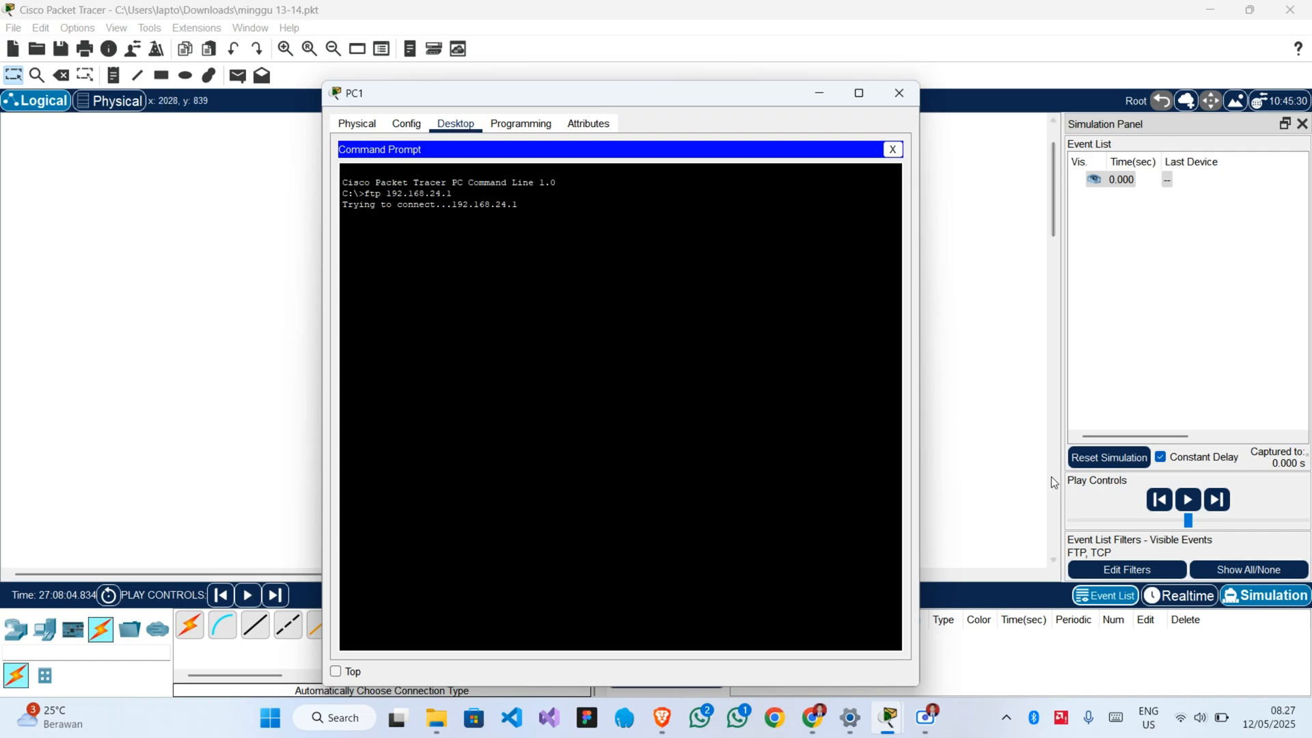
Return to Realtime mode and log in to the FTP server from PC1 with username user and the account password.
left_click(1160, 601)
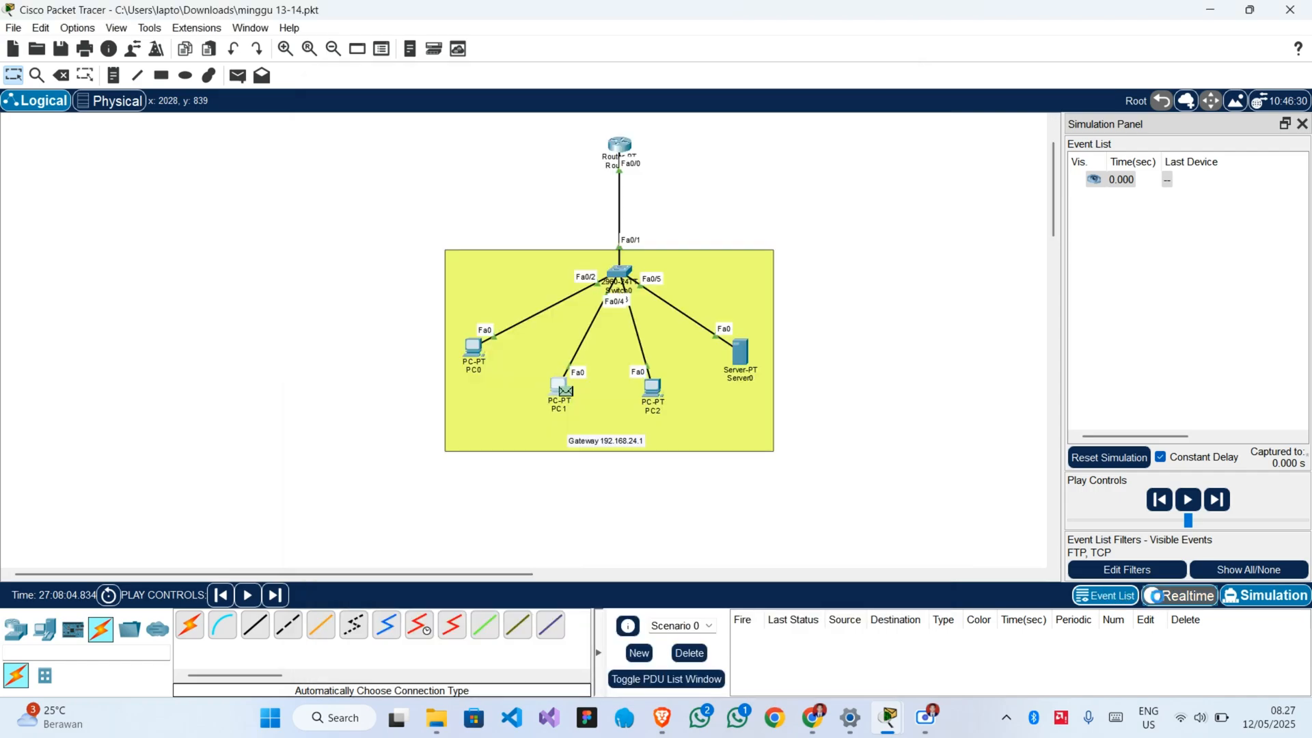
left_click(1159, 601)
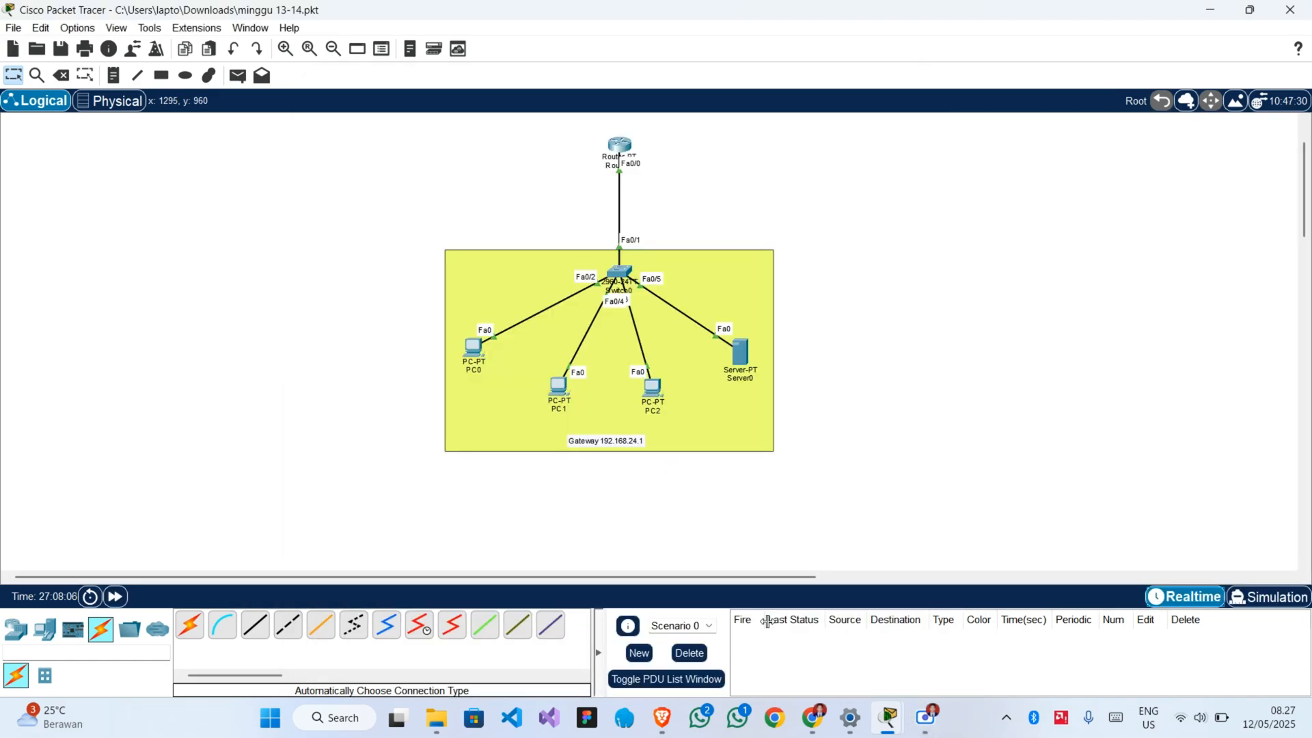
mouse_move(888, 717)
left_click(1016, 637)
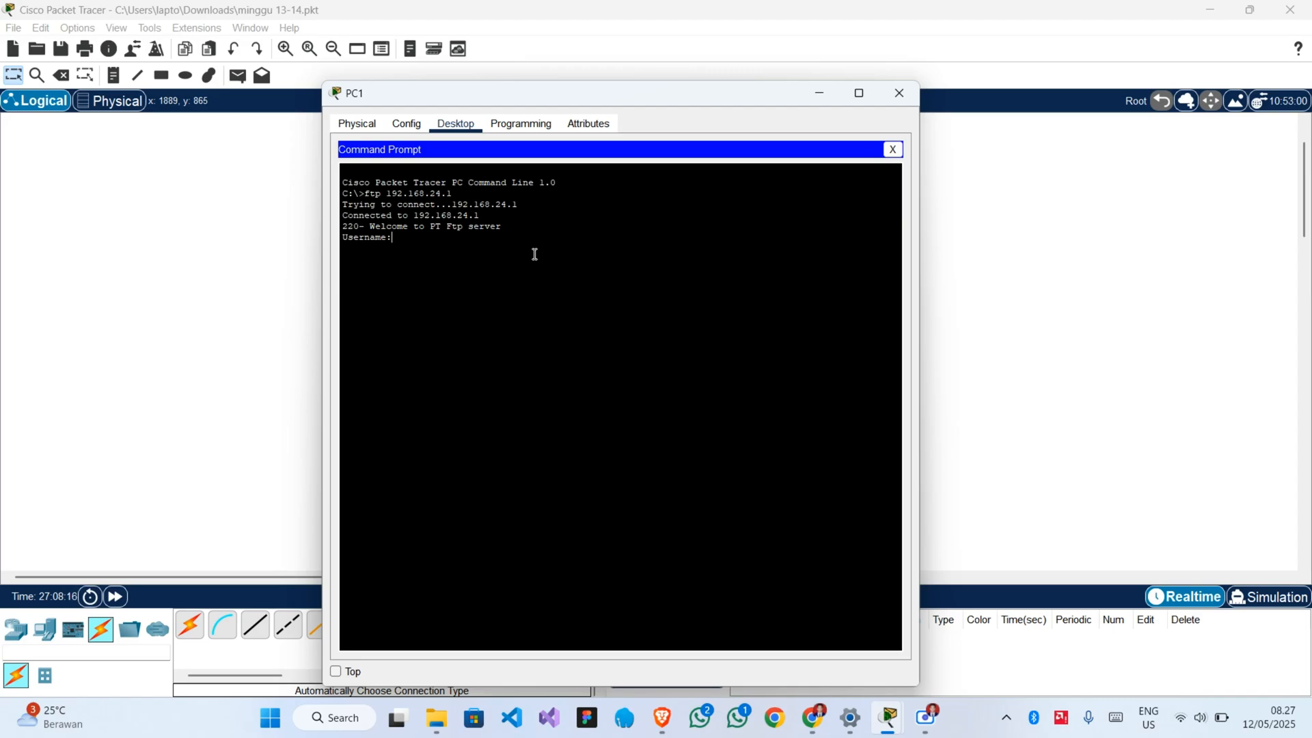
type("user")
key("Return")
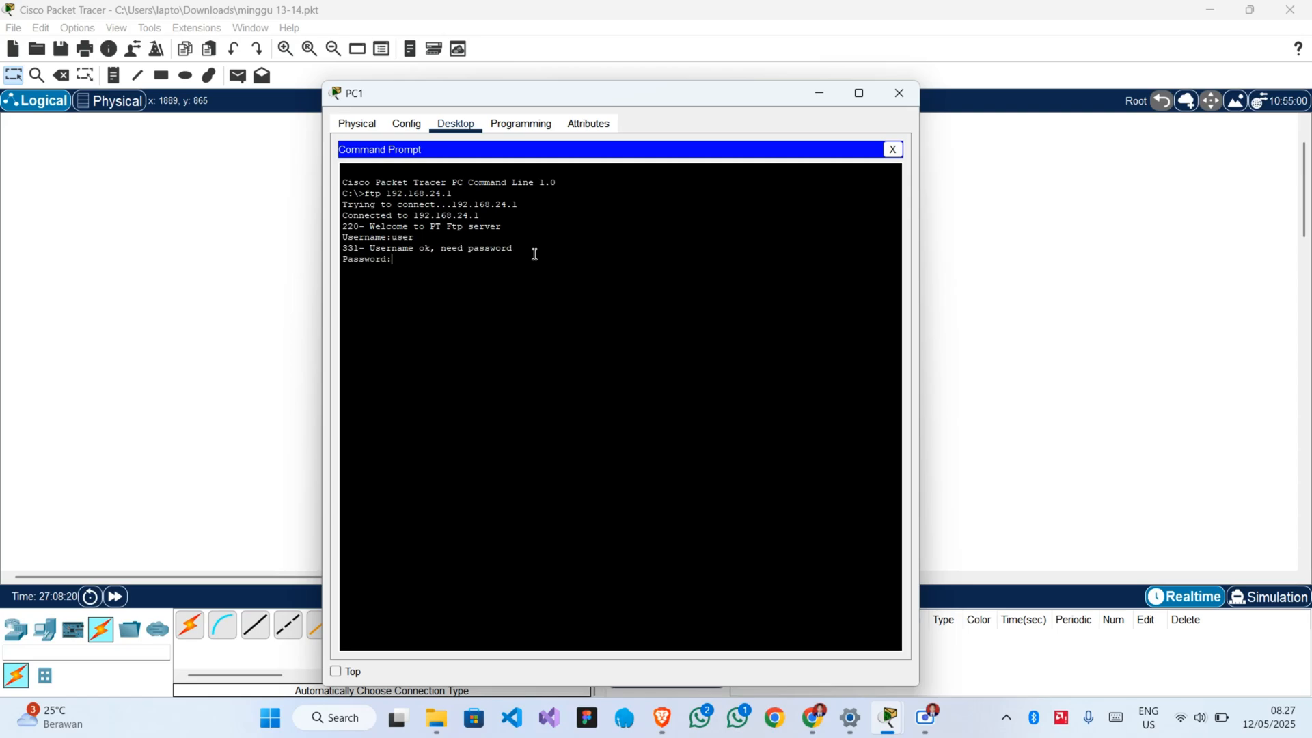
key("Return")
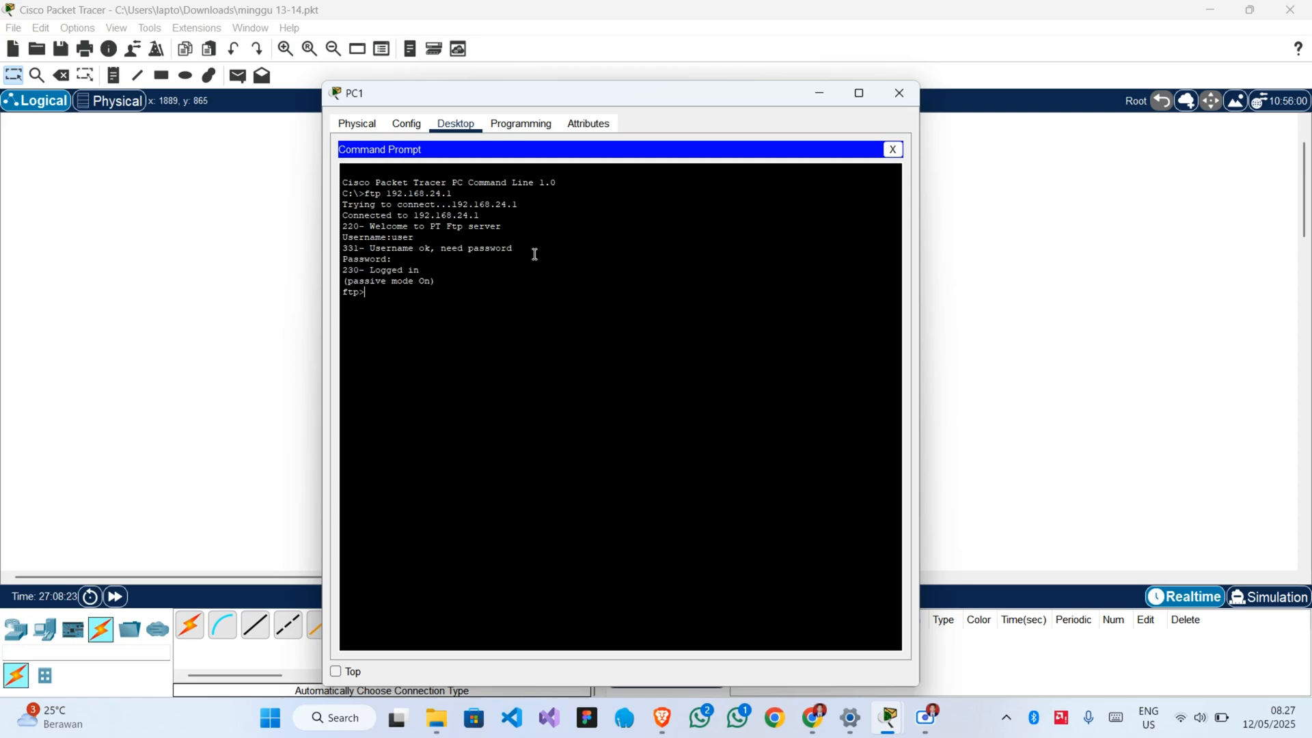
Create a text file containing "tes" in PC1's Text Editor and save it as tes.txt.
left_click(891, 150)
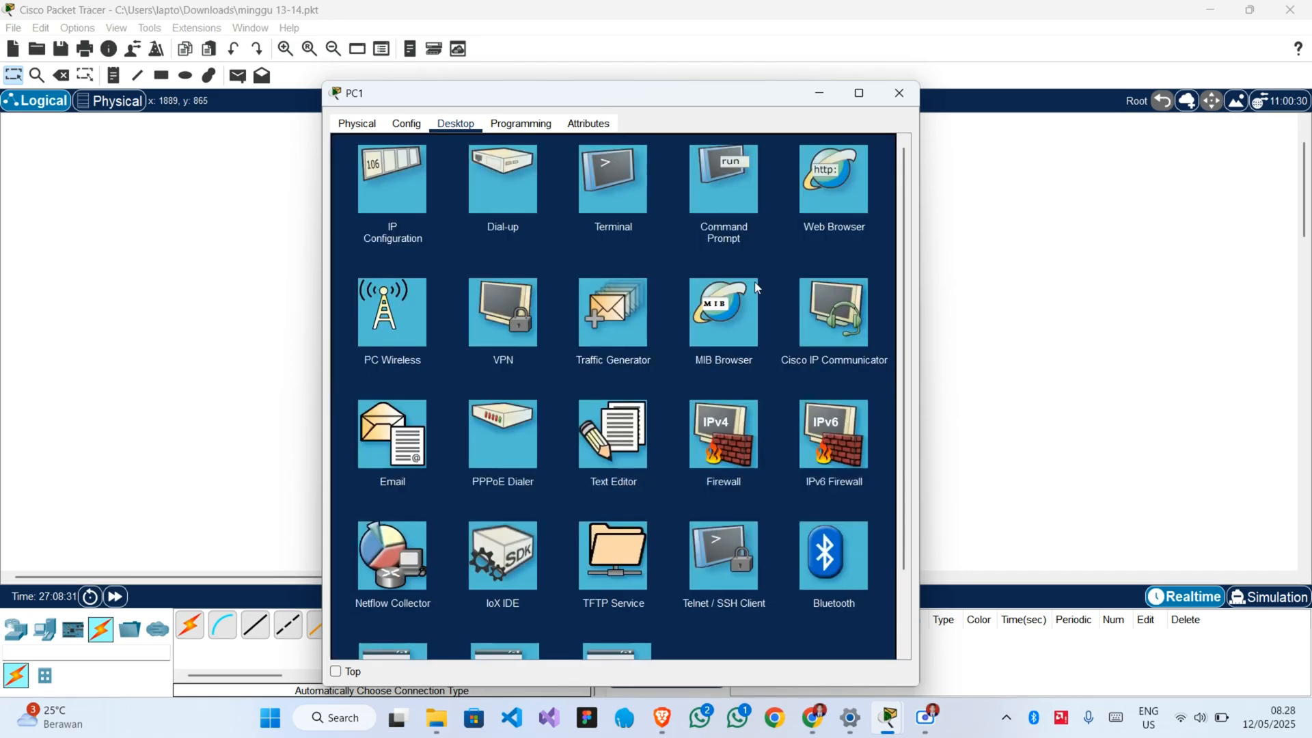
left_click(619, 454)
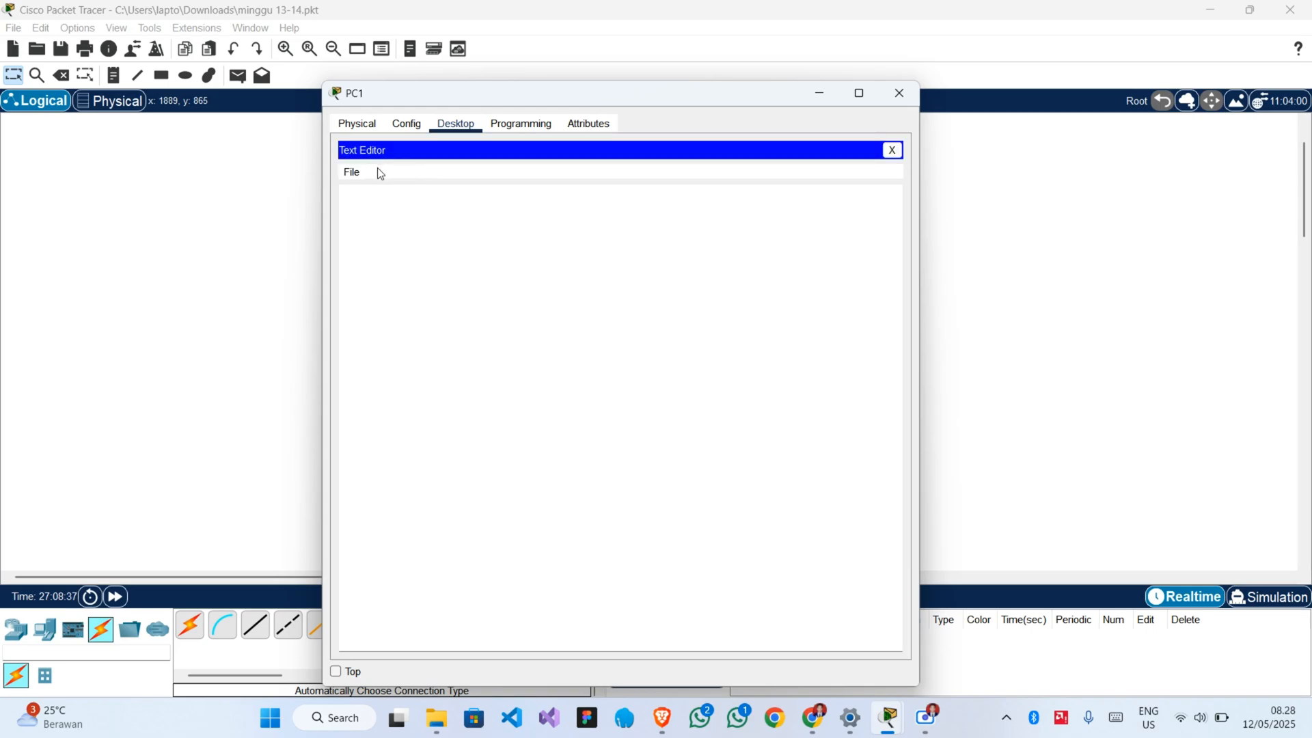
left_click(384, 198)
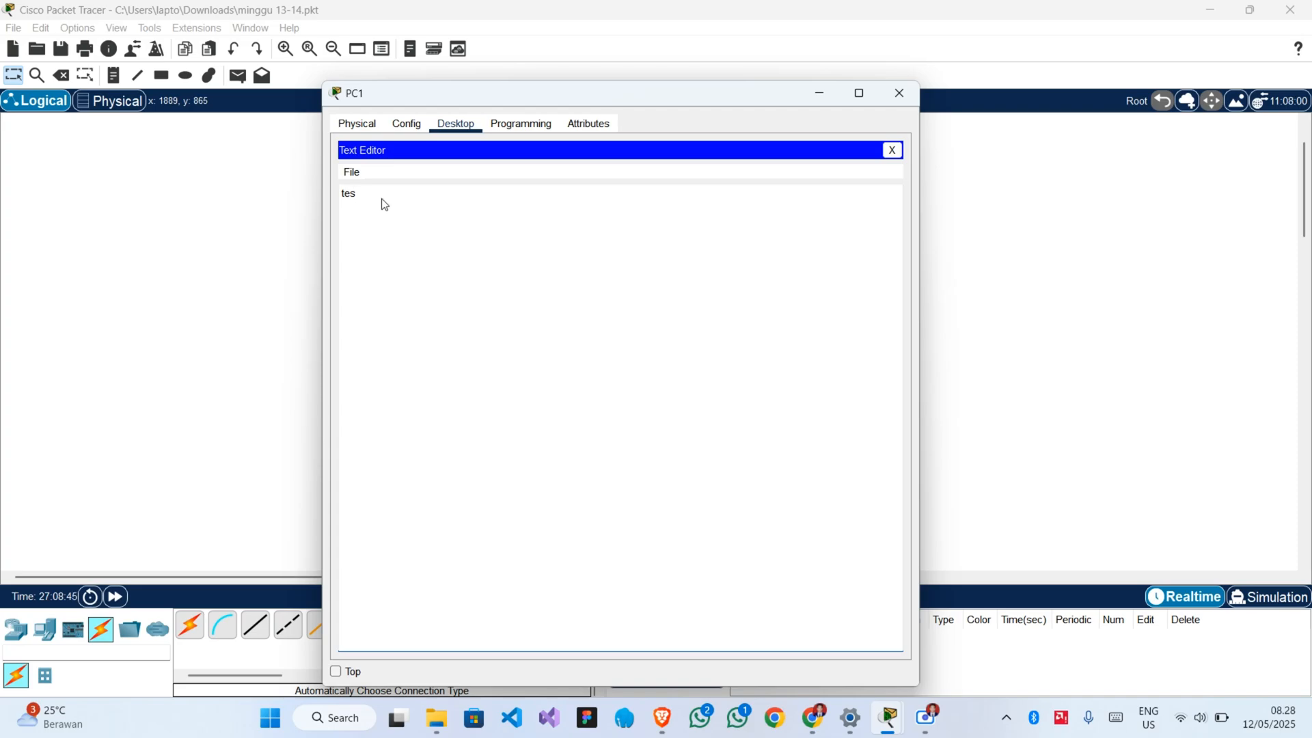
key("ctrl+s")
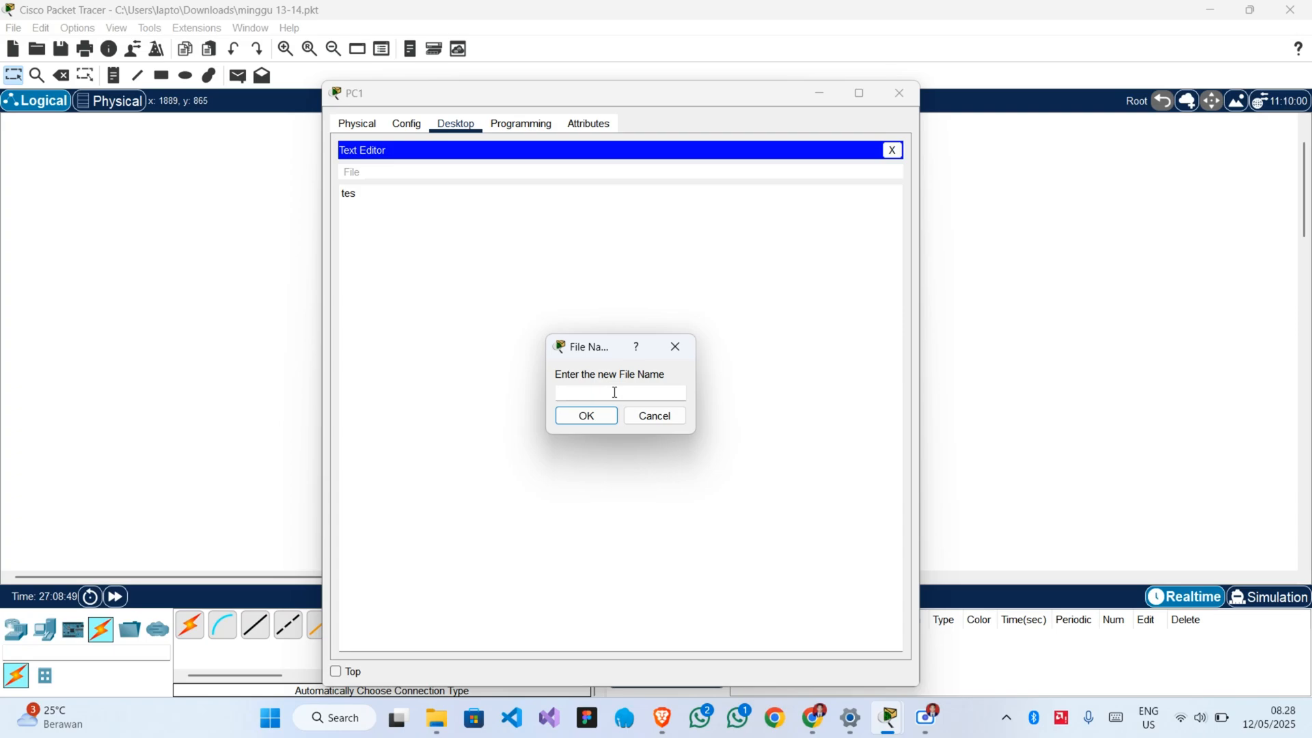
type("tes.")
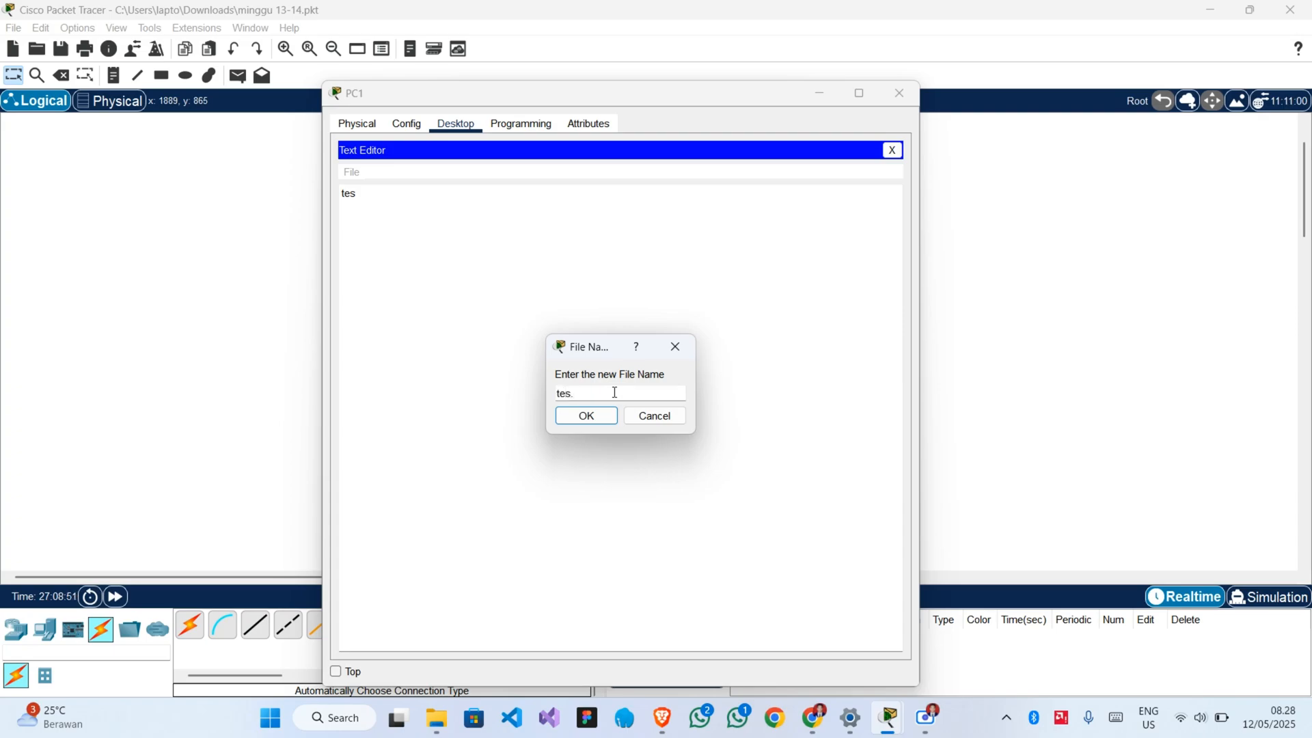
type("txt")
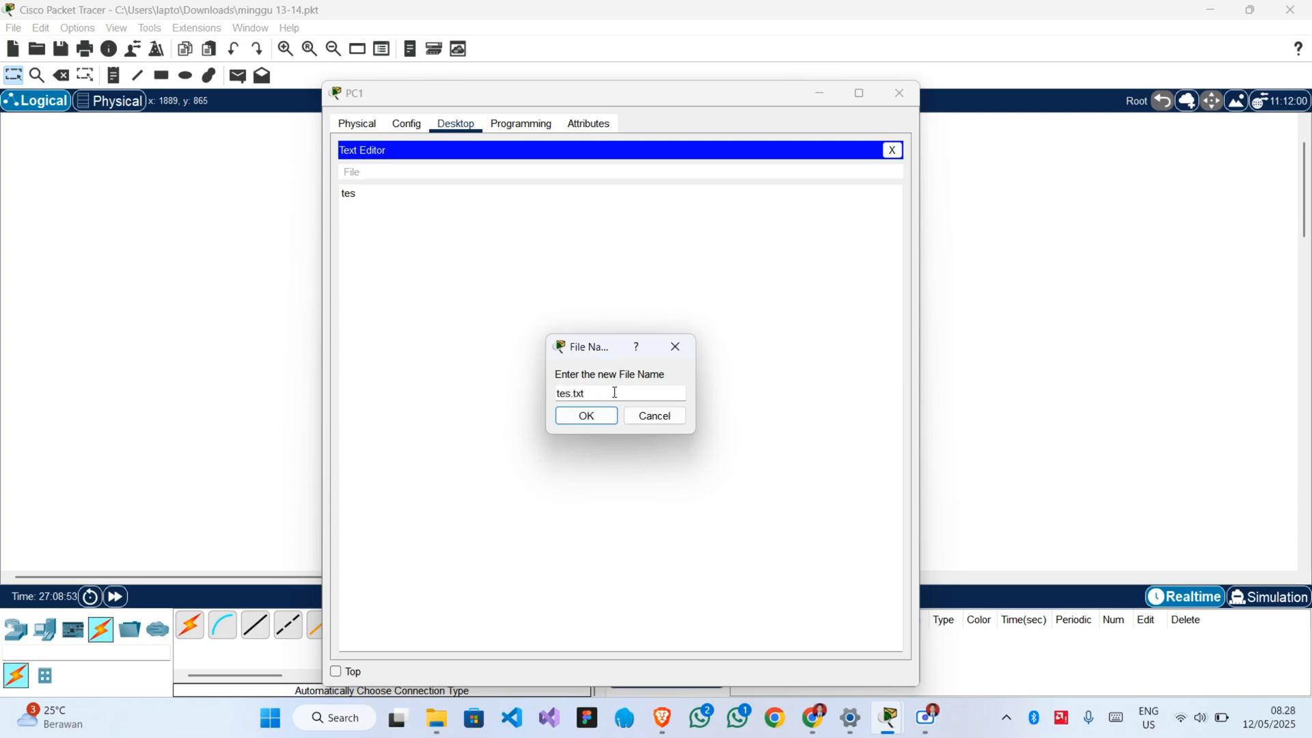
left_click(602, 414)
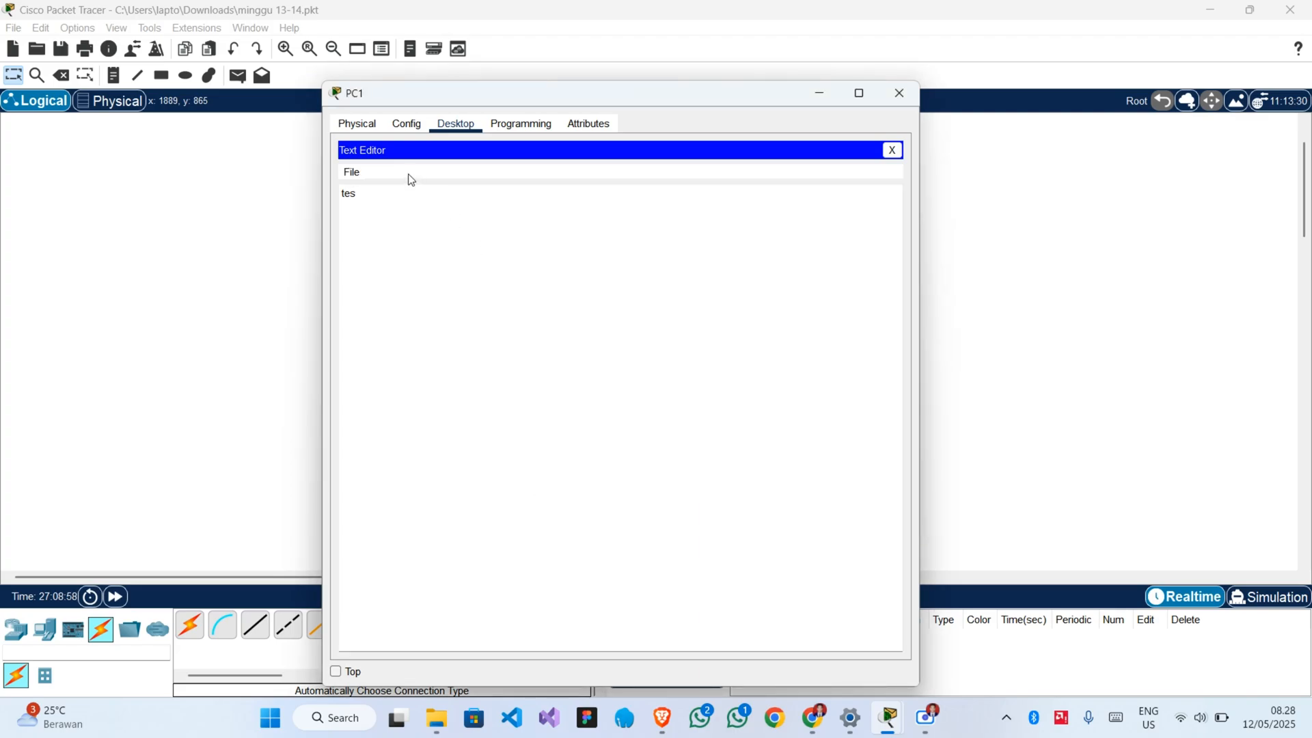
Check for tes.txt in the Text Editor's list of files to open, cancel without opening it and close the editor.
left_click(351, 173)
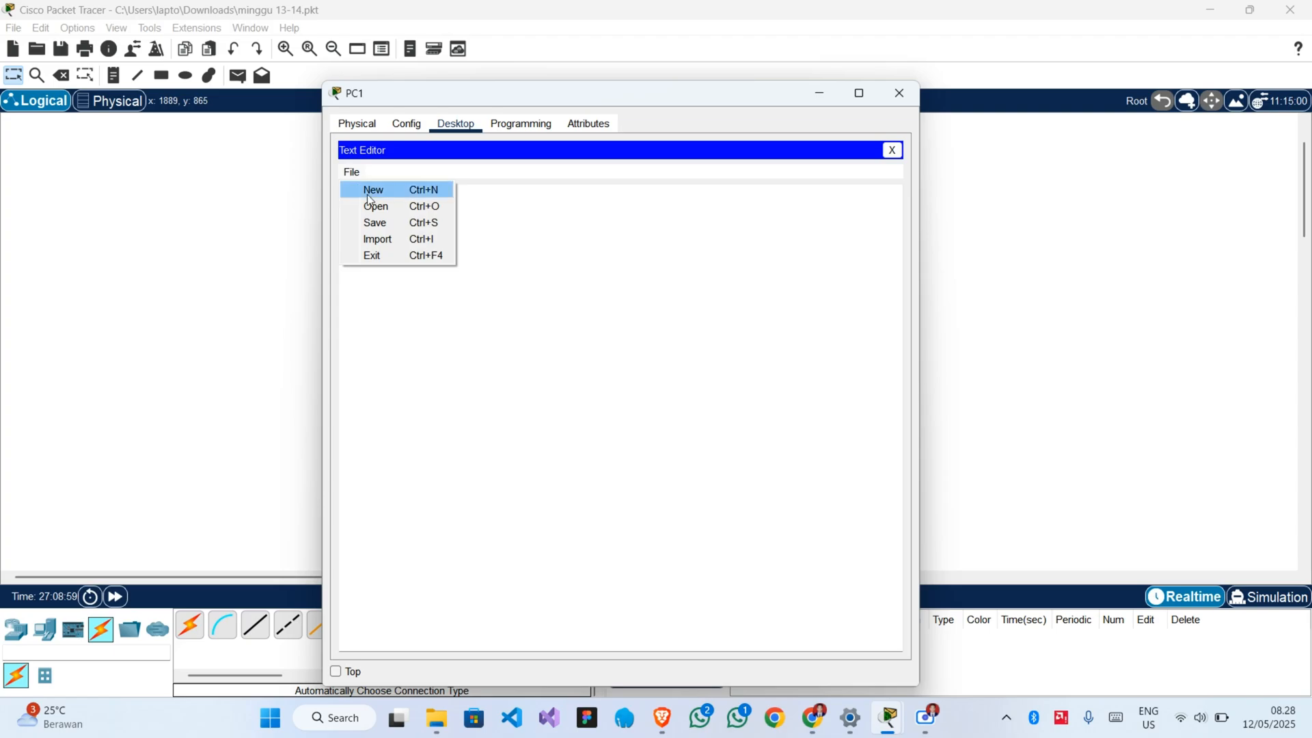
left_click(383, 208)
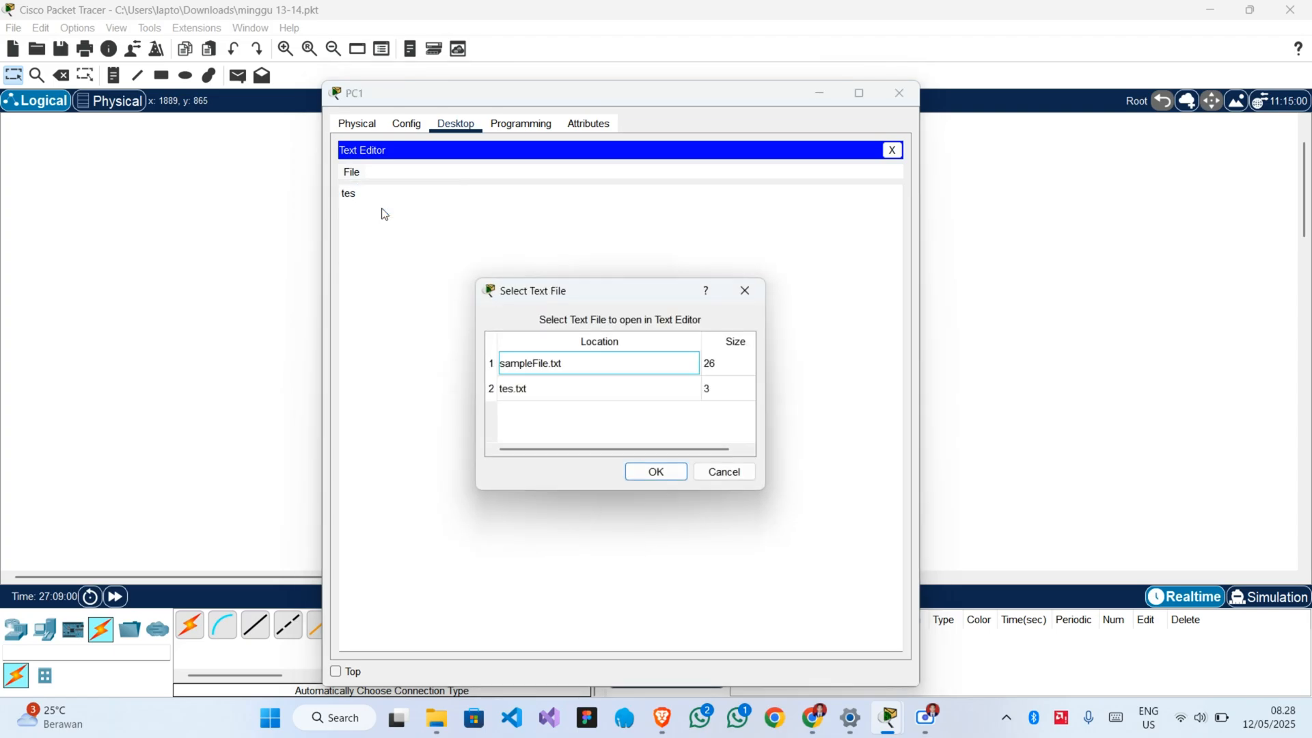
left_click(542, 399)
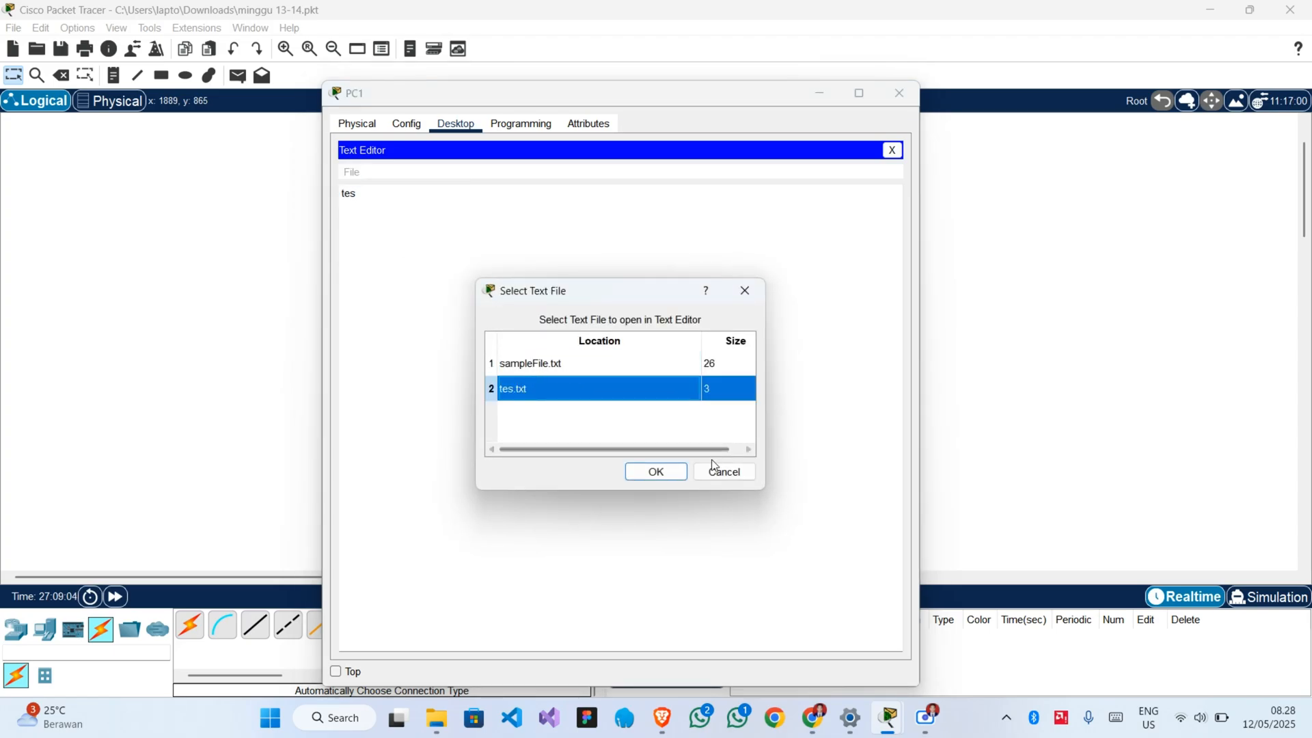
left_click(725, 473)
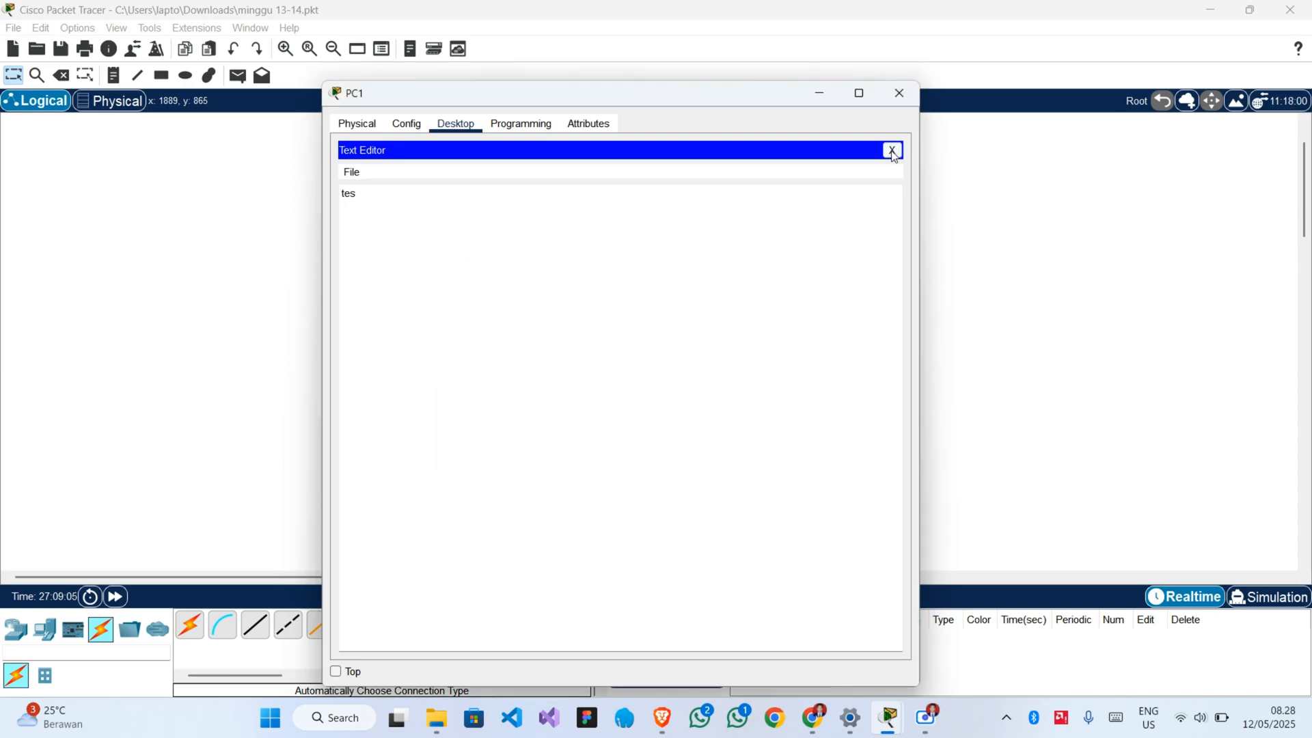
left_click(893, 150)
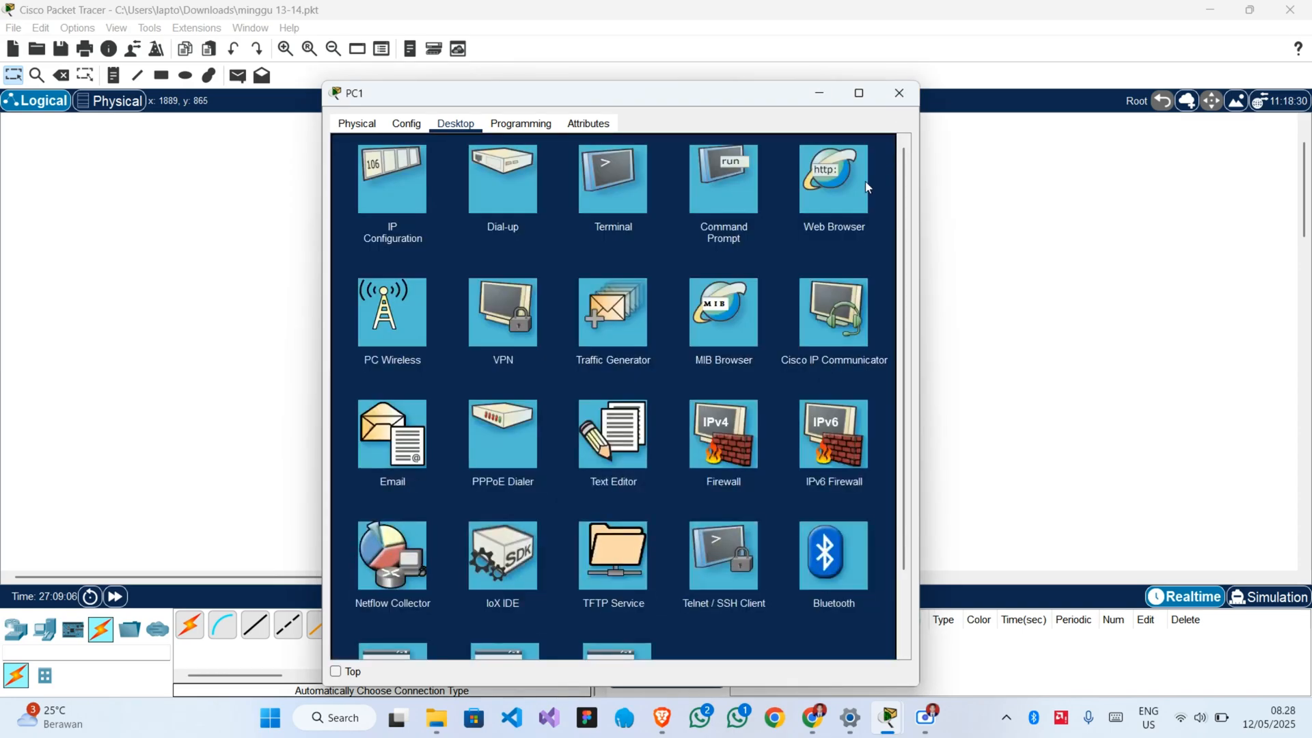
Switch to Simulation mode and upload tes.txt to the FTP server from PC1's Command Prompt with put tes.txt.
left_click(719, 207)
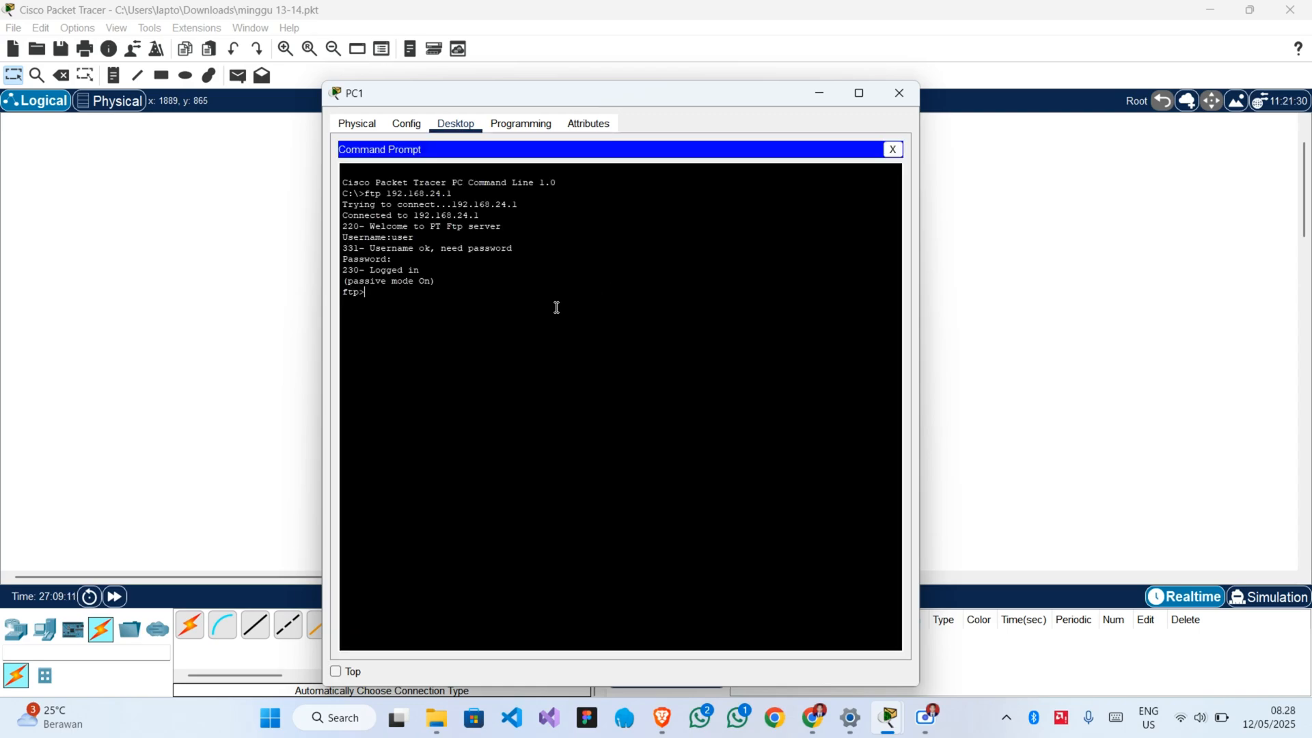
left_click(1249, 605)
left_click(1249, 605)
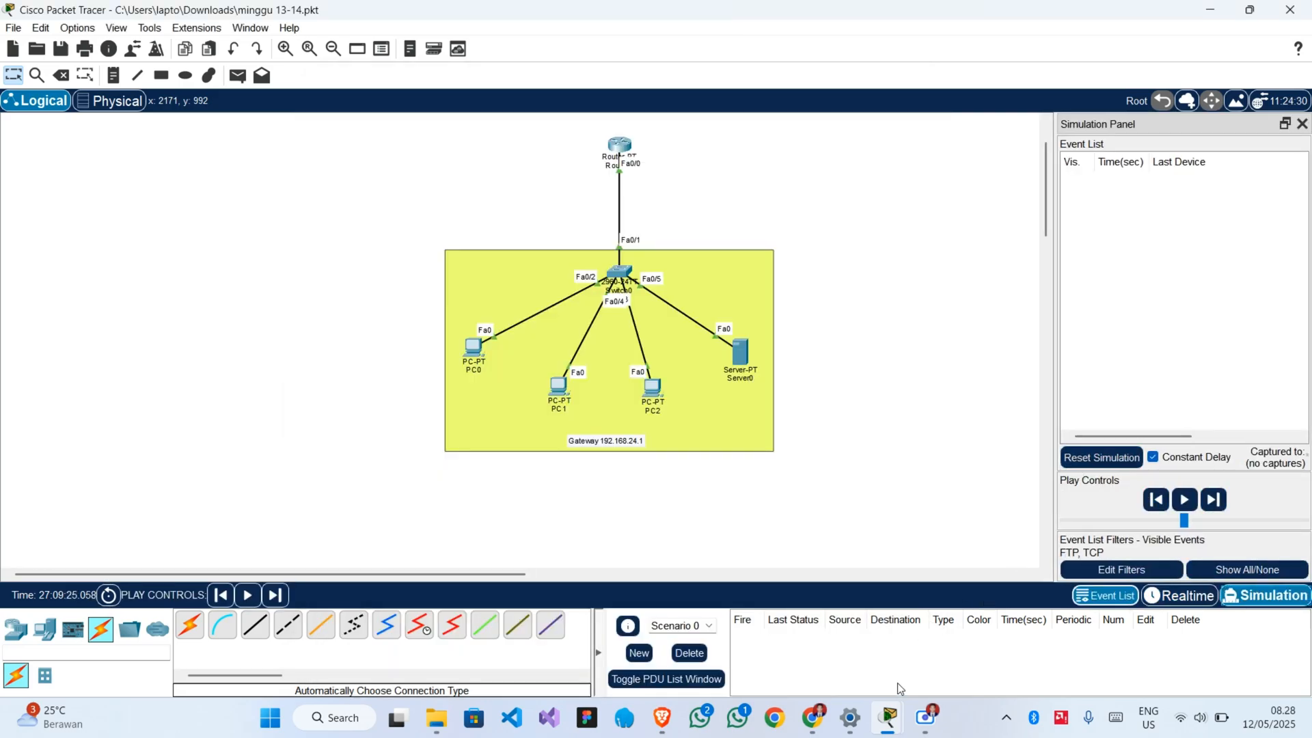
mouse_move(890, 722)
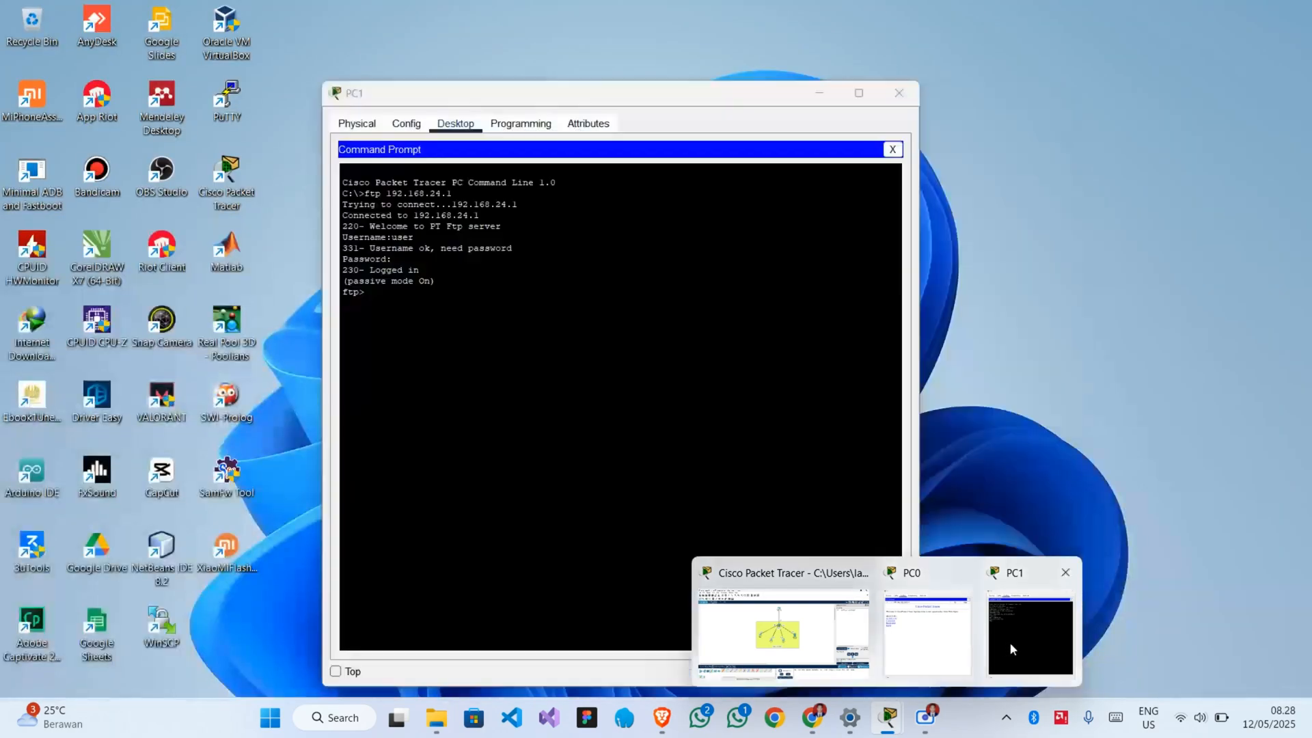
left_click(1010, 641)
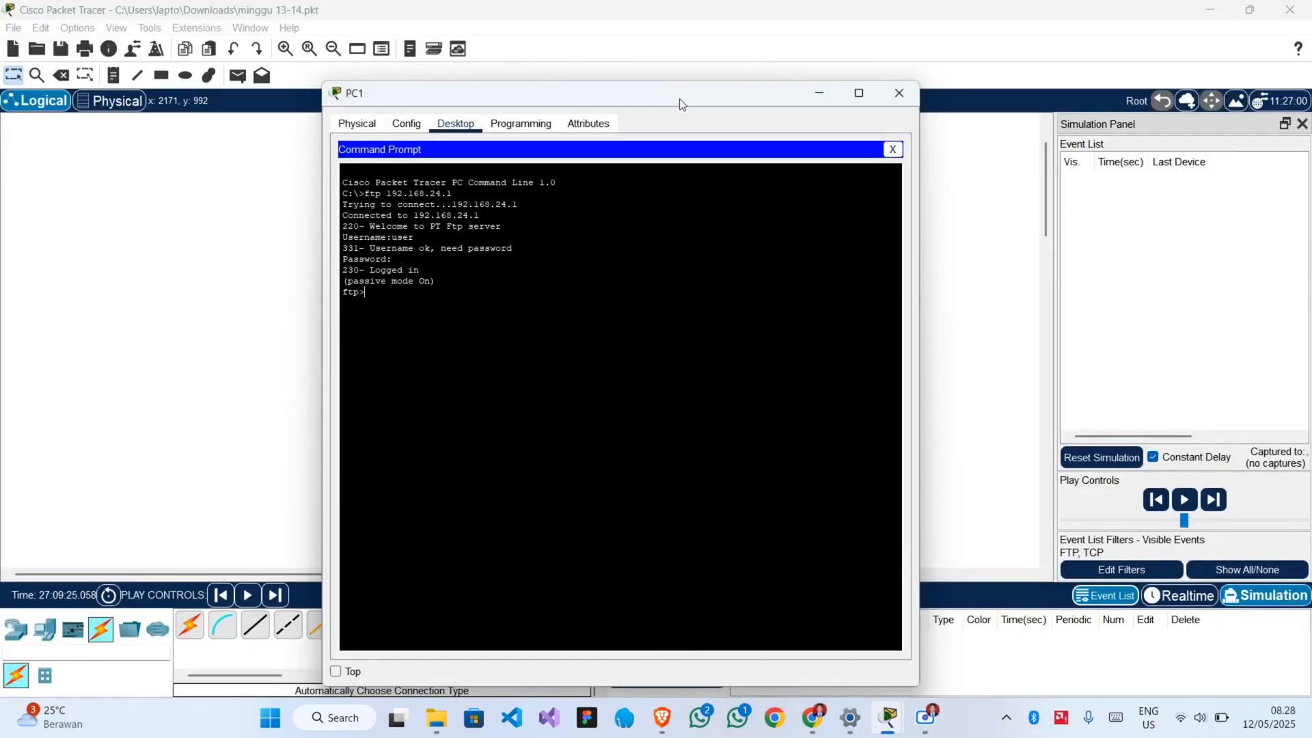
left_click_drag(679, 99, 760, 68)
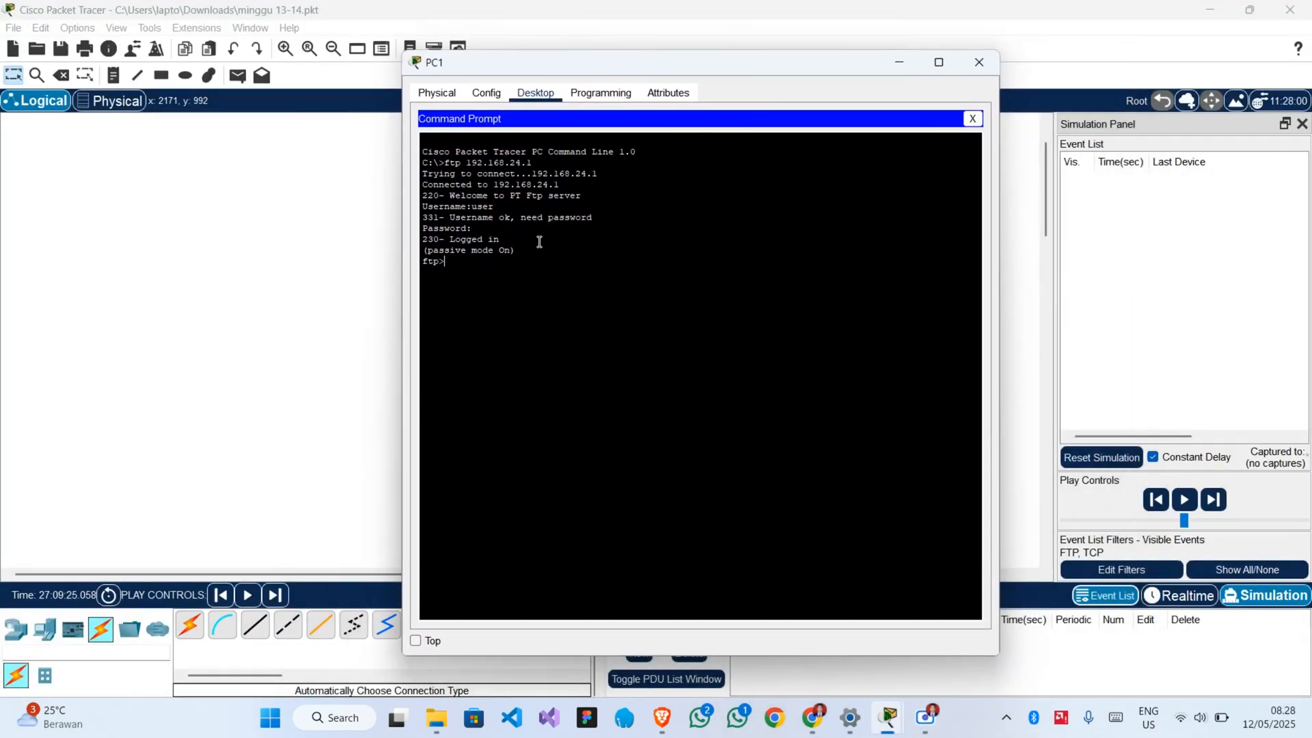
type("put tes.txt")
key("Return")
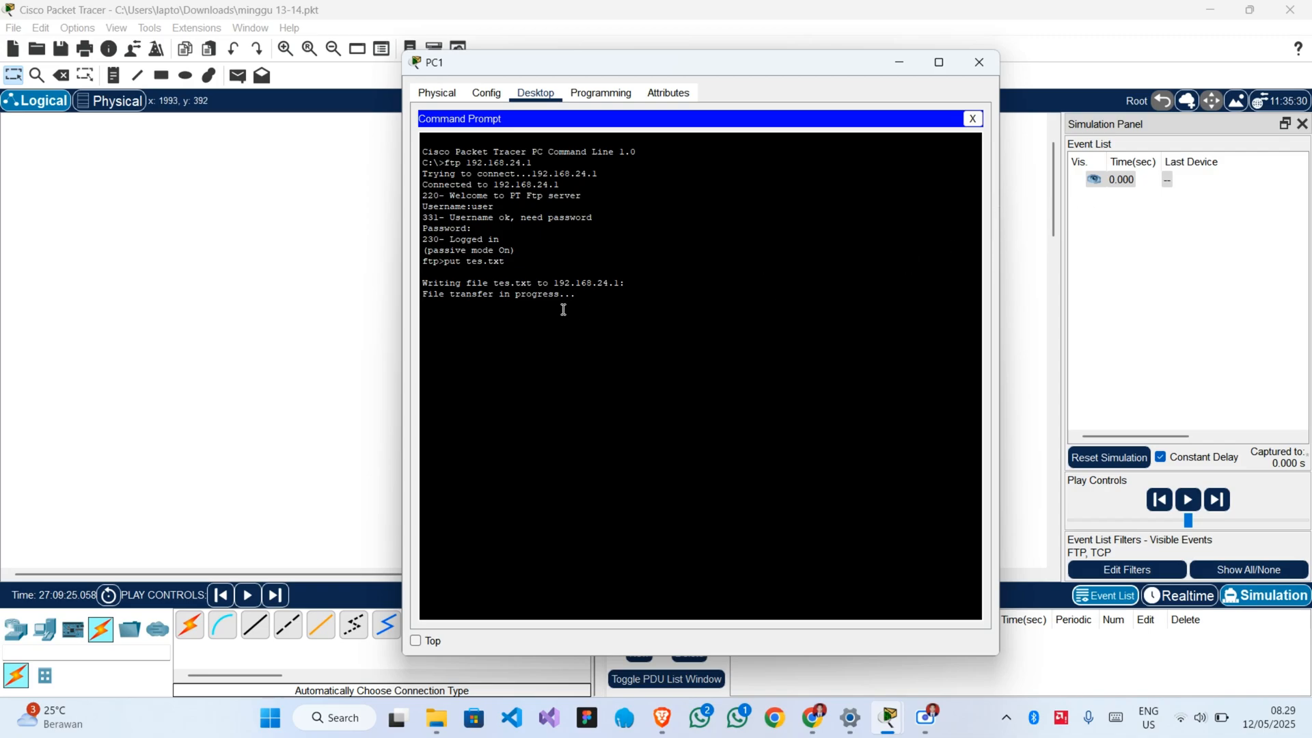
Advance the simulation four times to follow the upload's packets between PC1 and Server0, and inspect the packet at PC1.
left_click(1015, 297)
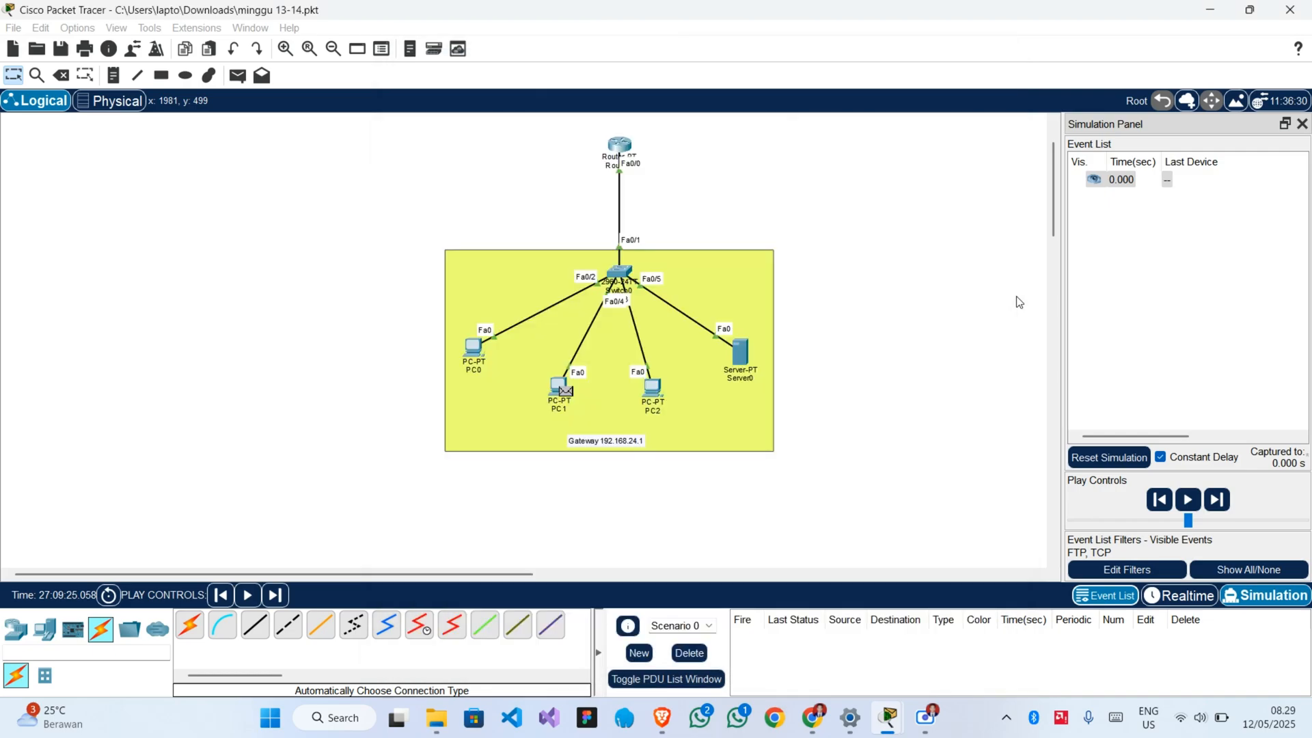
left_click(1220, 499)
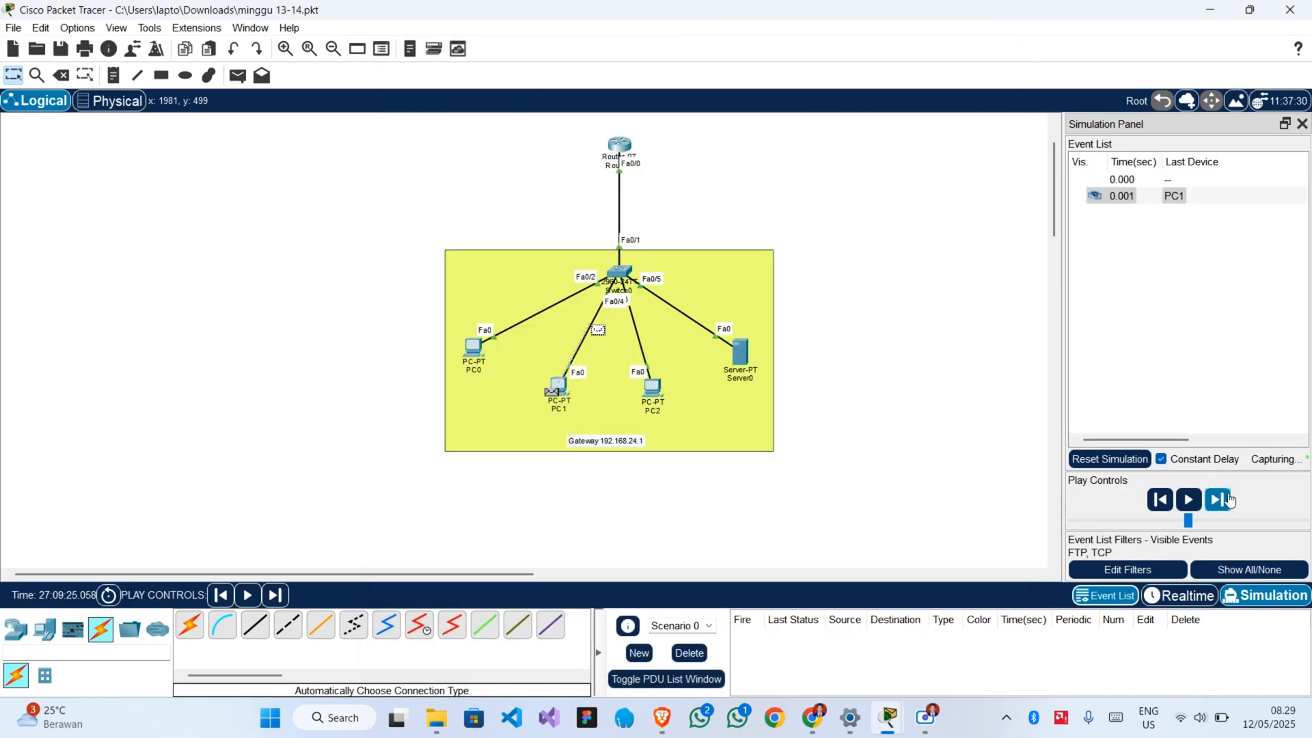
left_click(1219, 499)
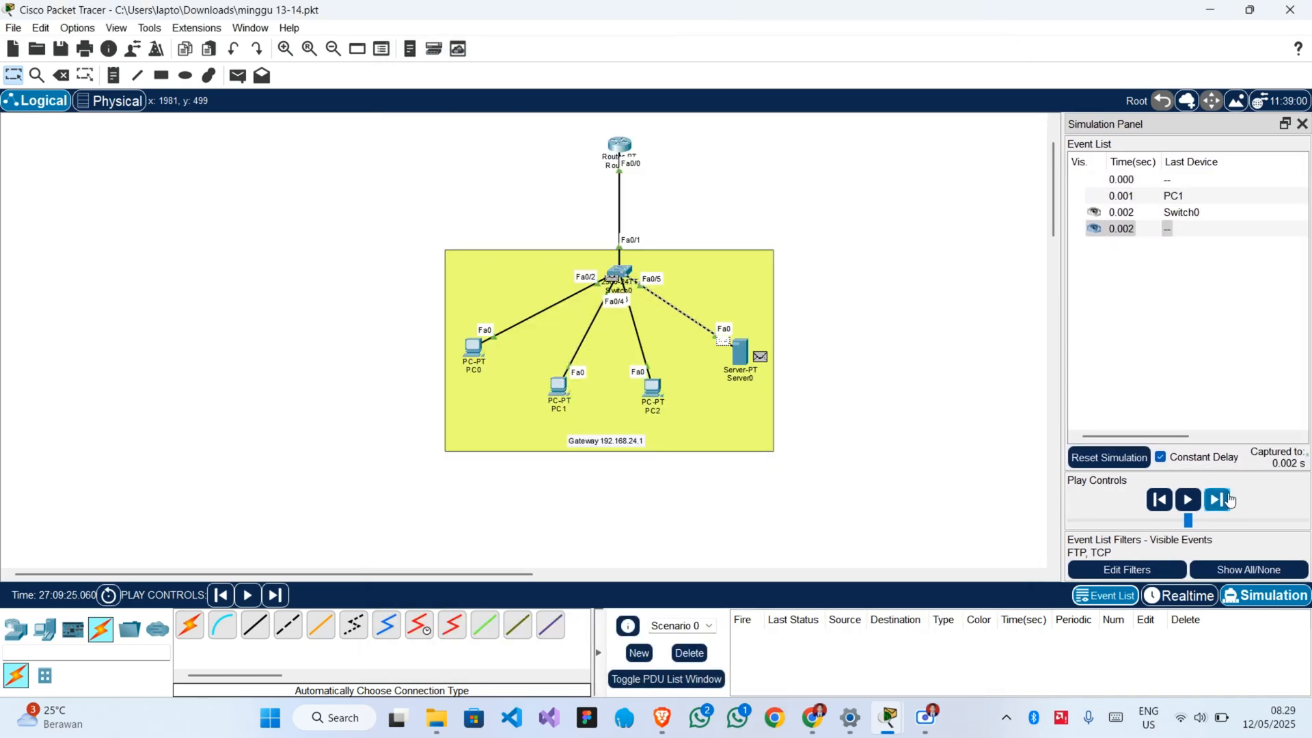
left_click(1220, 500)
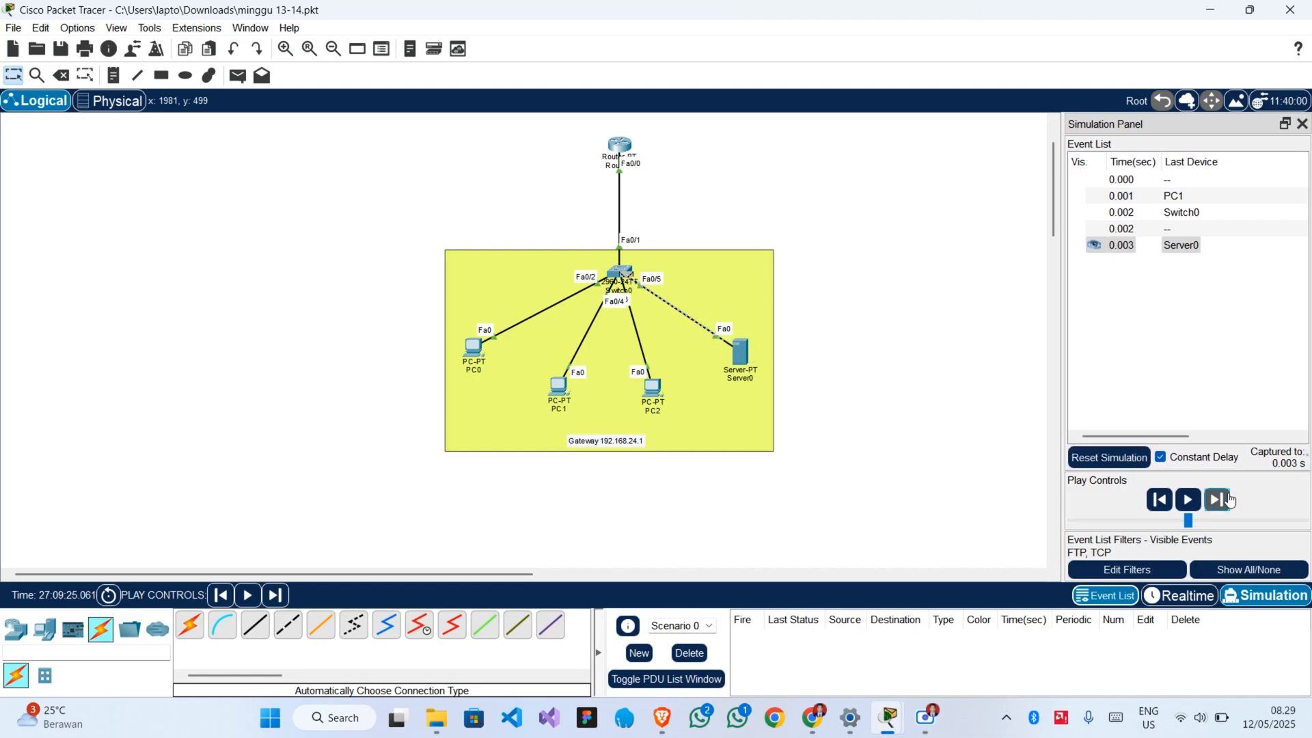
left_click(1228, 500)
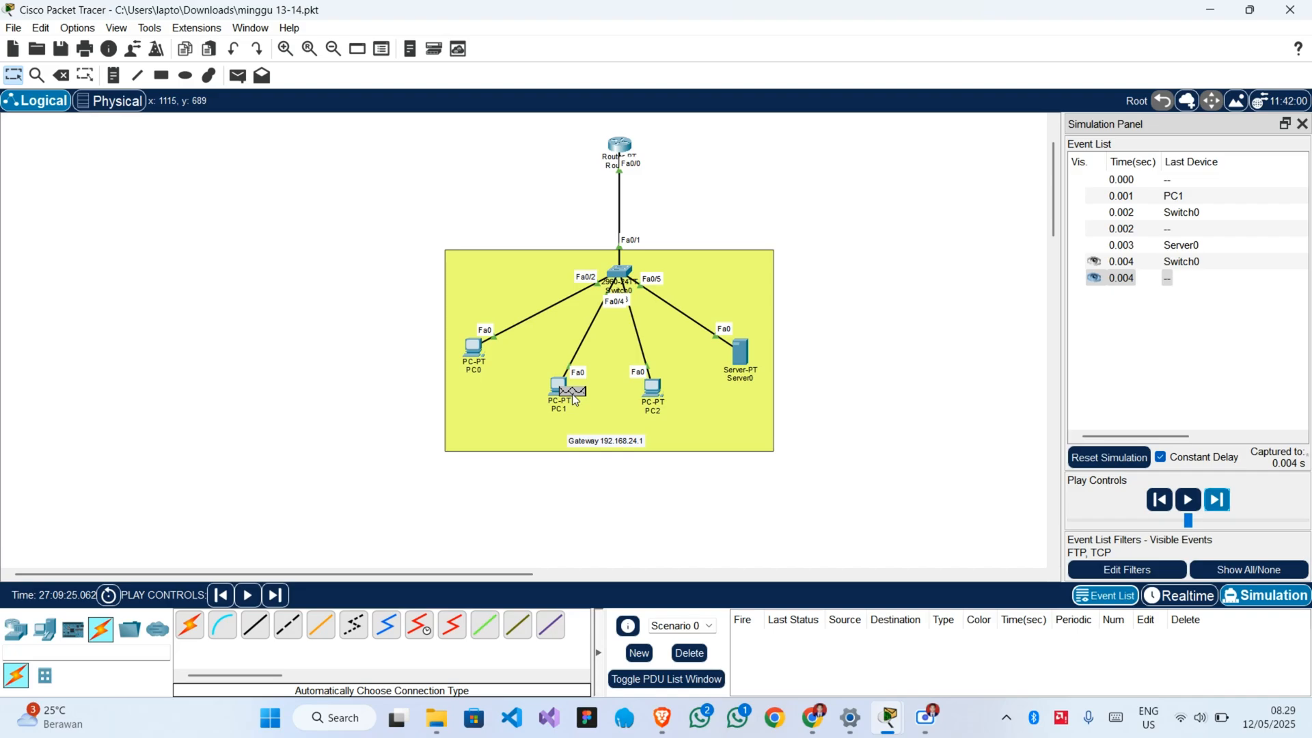
mouse_move(573, 400)
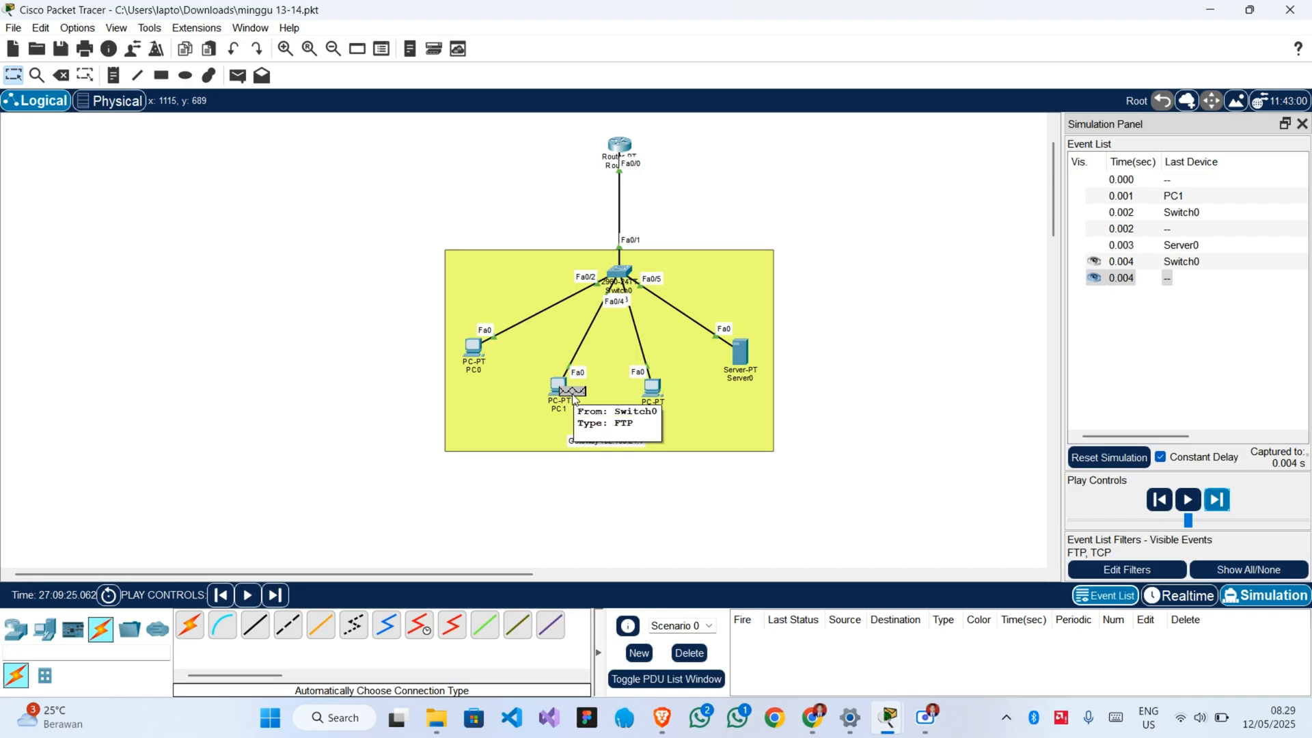
Return to Realtime mode to let the upload run and check the transfer in PC1's Command Prompt.
mouse_move(888, 718)
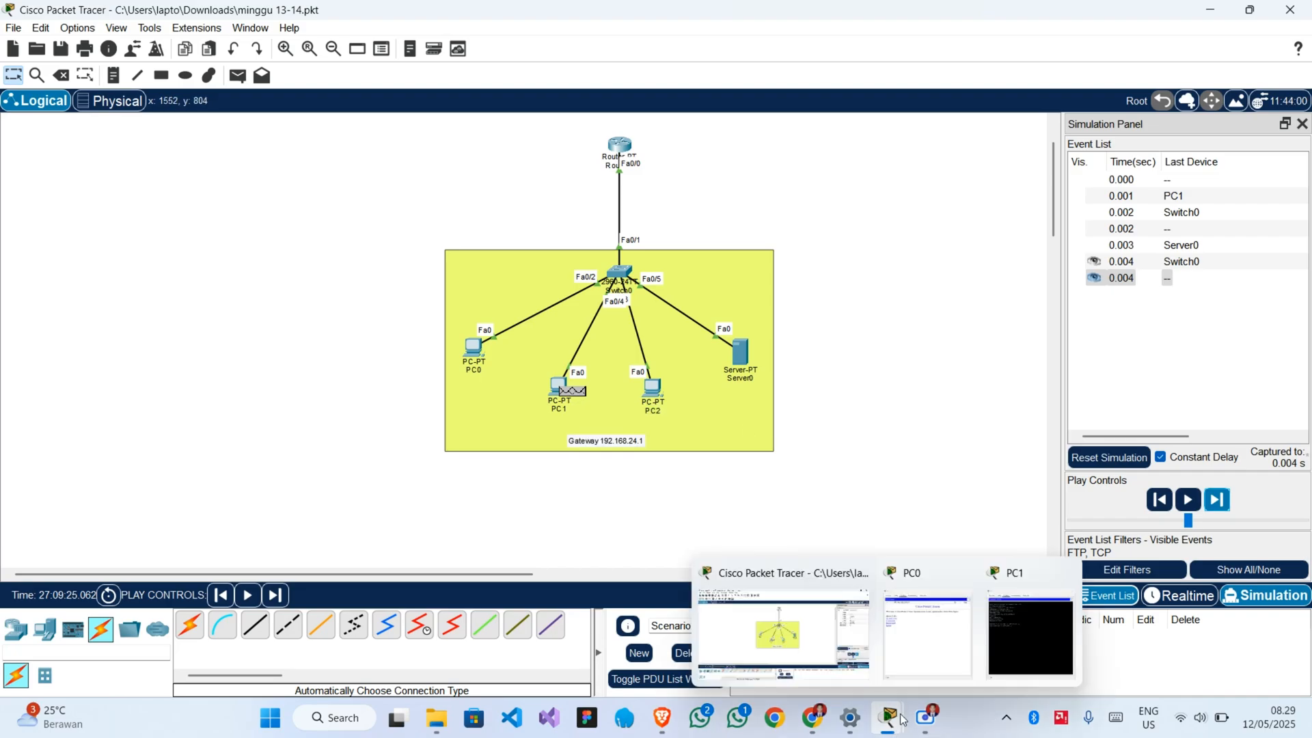
left_click(1027, 631)
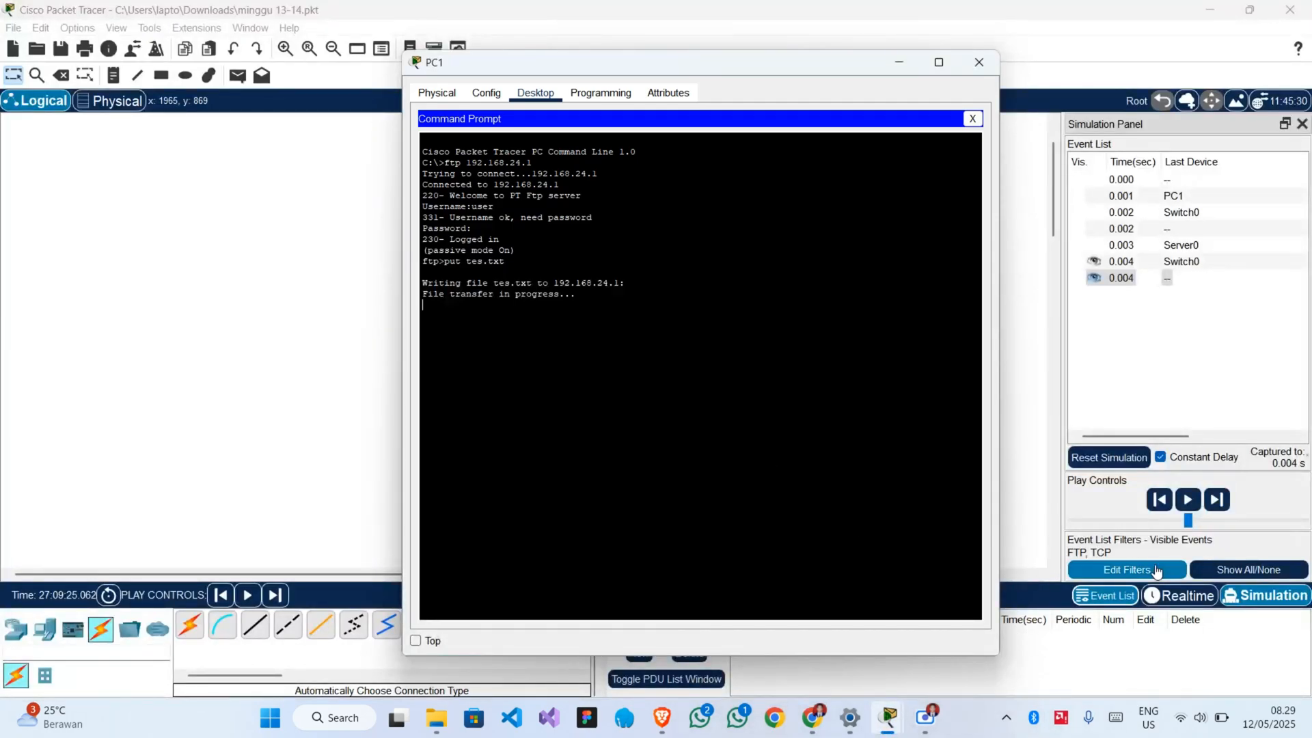
left_click(1156, 598)
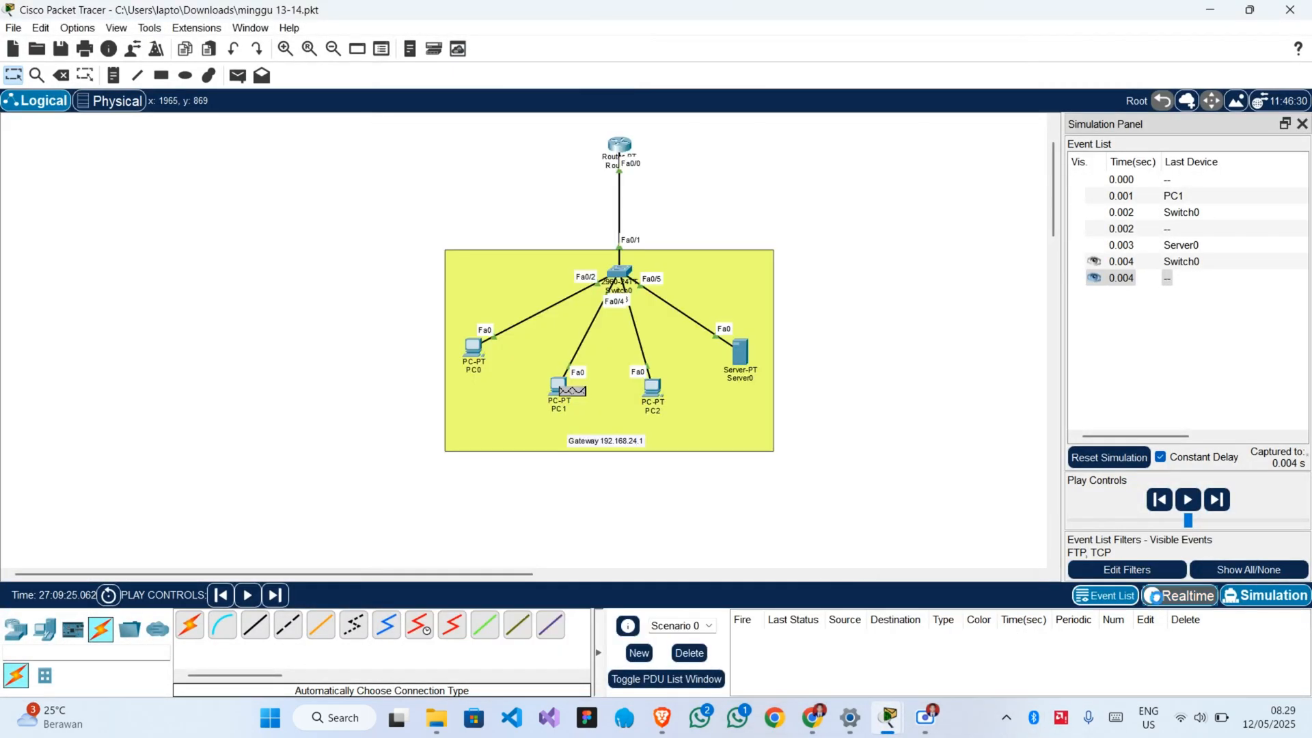
mouse_move(897, 704)
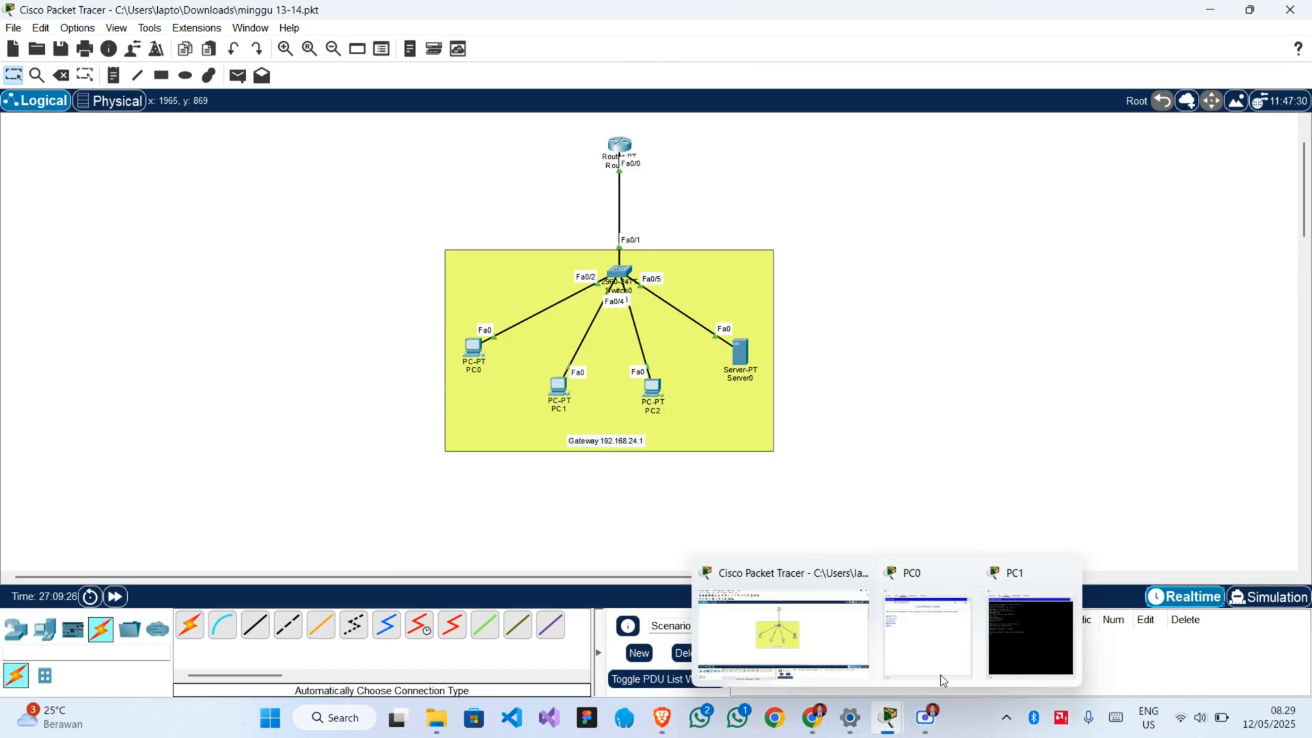
left_click(1018, 639)
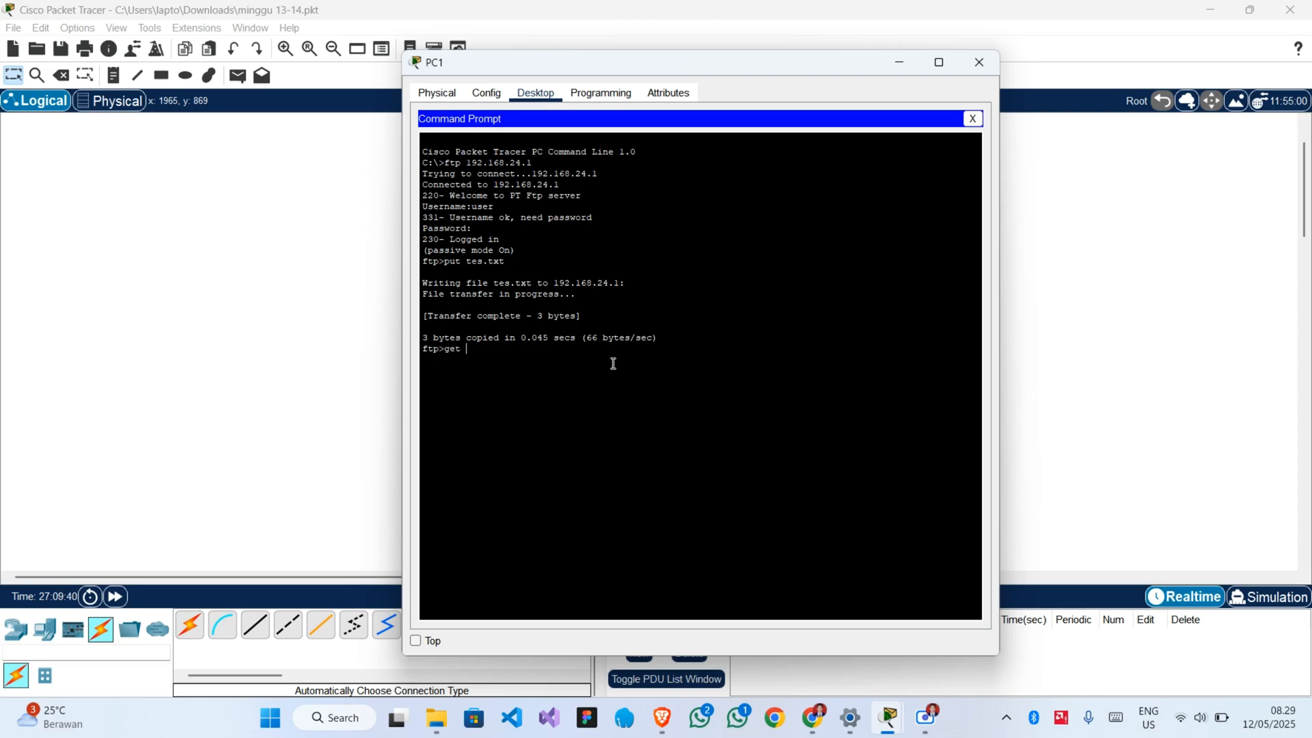
Download tes.txt from the FTP server with get tes.txt in PC1's Command Prompt, running the command in Simulation mode.
type("tes.txt")
left_click(1249, 605)
left_click(1249, 605)
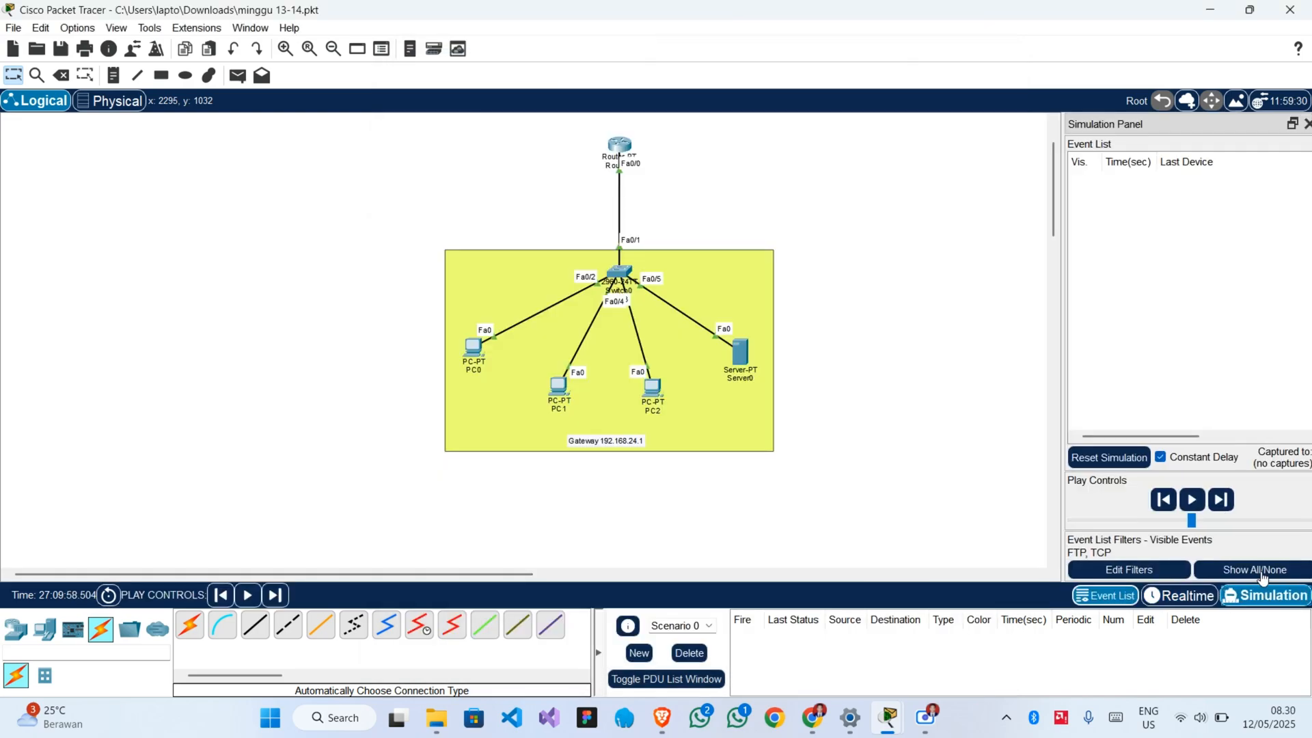
mouse_move(888, 718)
left_click(1026, 642)
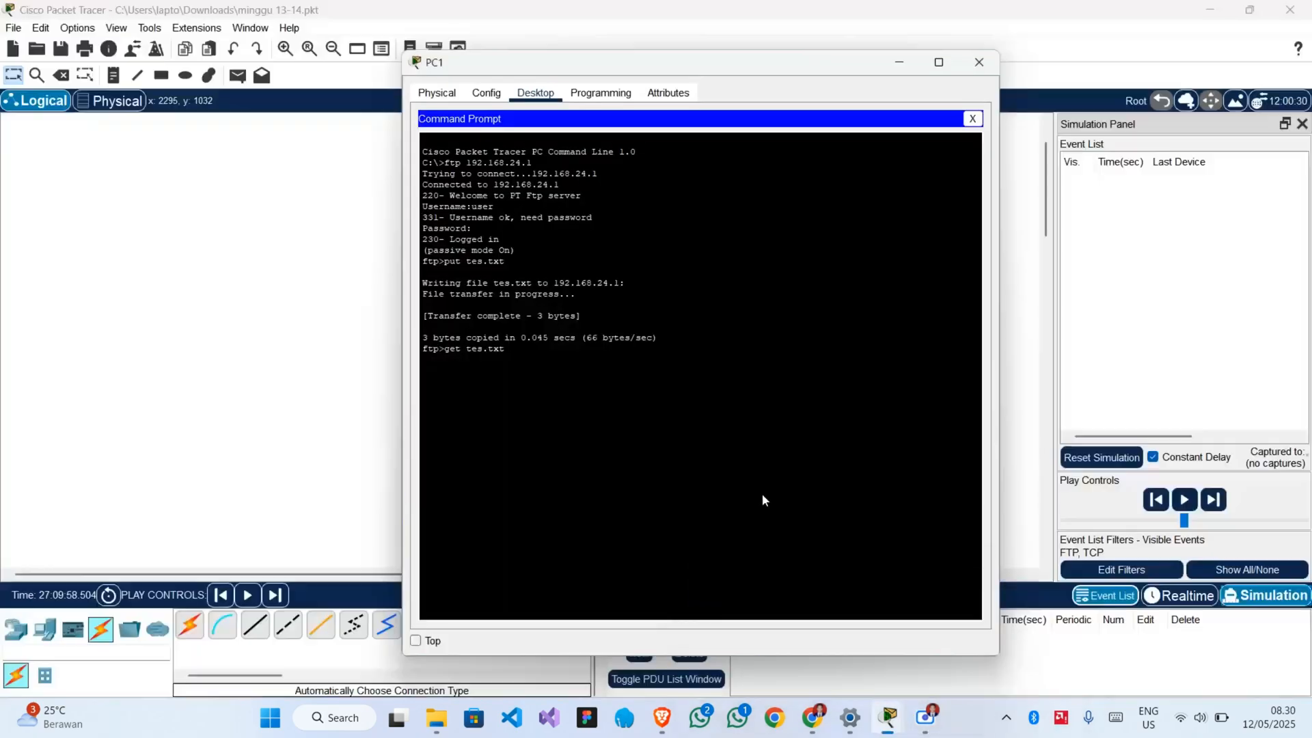
key("Return")
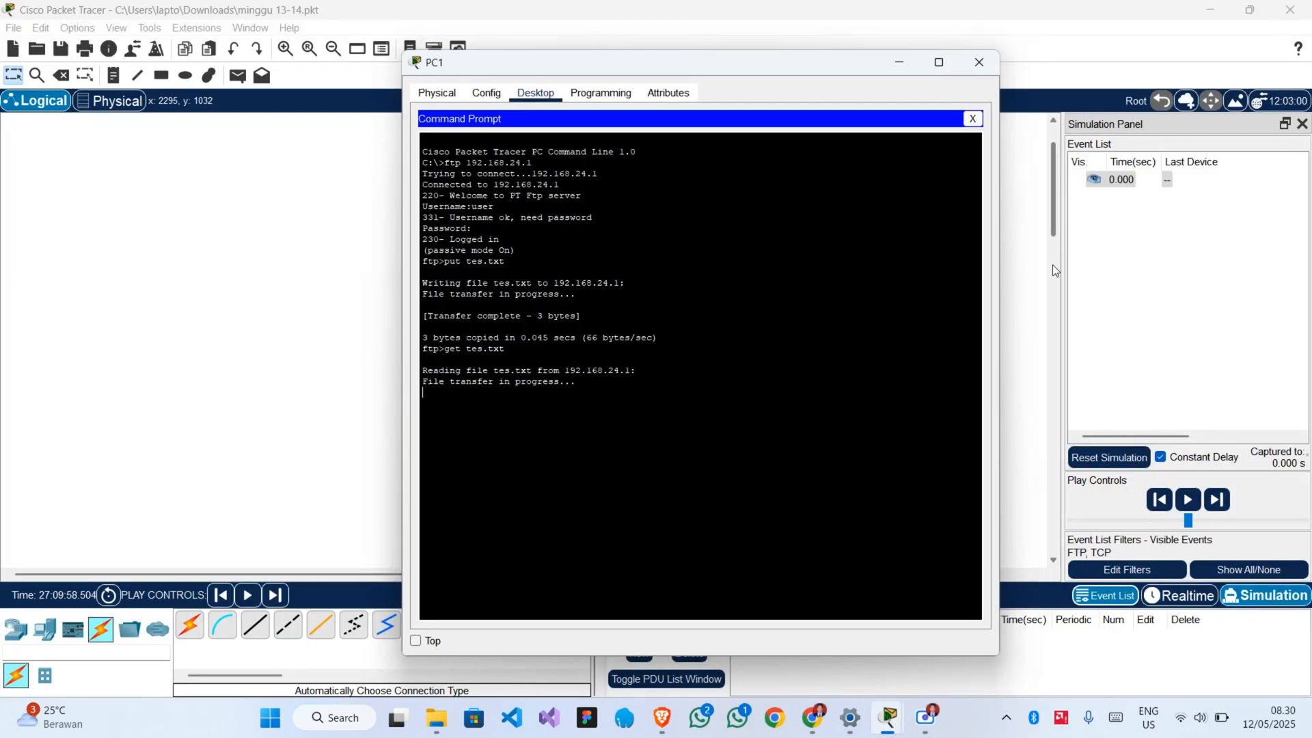
Advance the simulation event by event to follow the download's packets from PC1 to Server0 and back.
left_click(1052, 290)
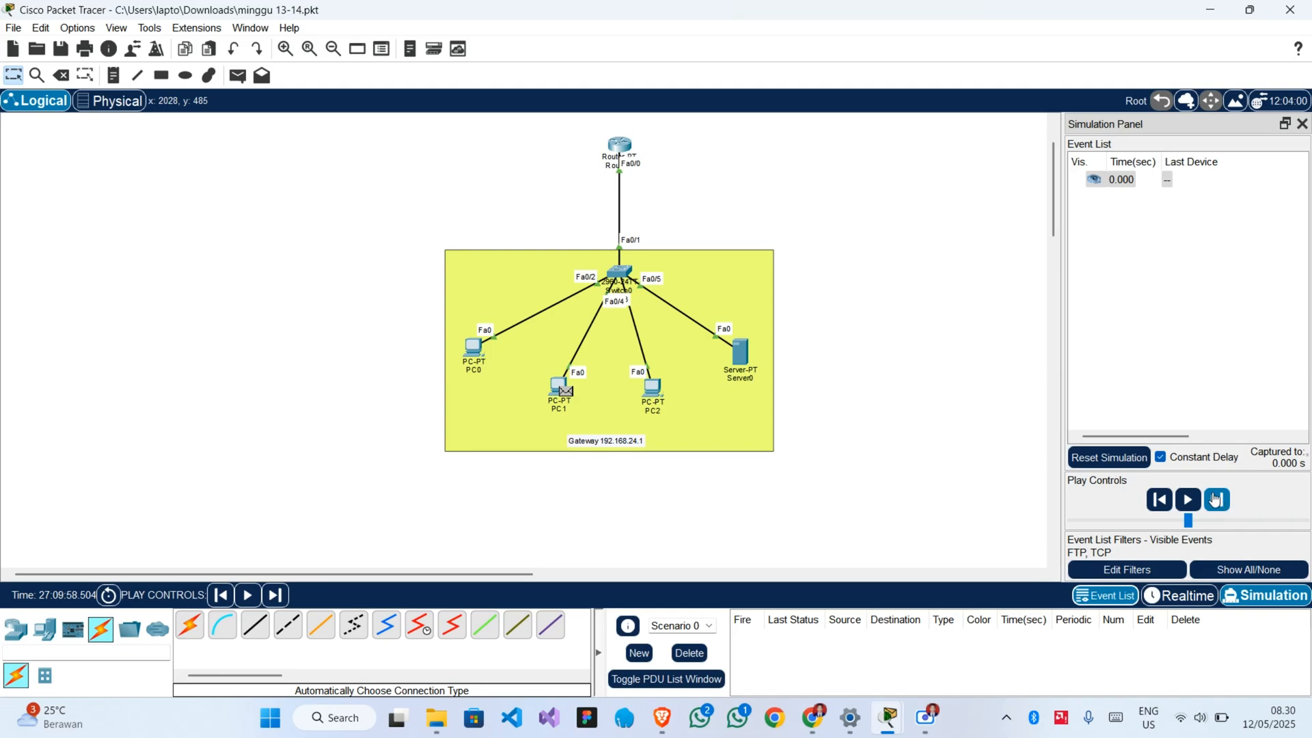
left_click(1216, 499)
left_click(1215, 500)
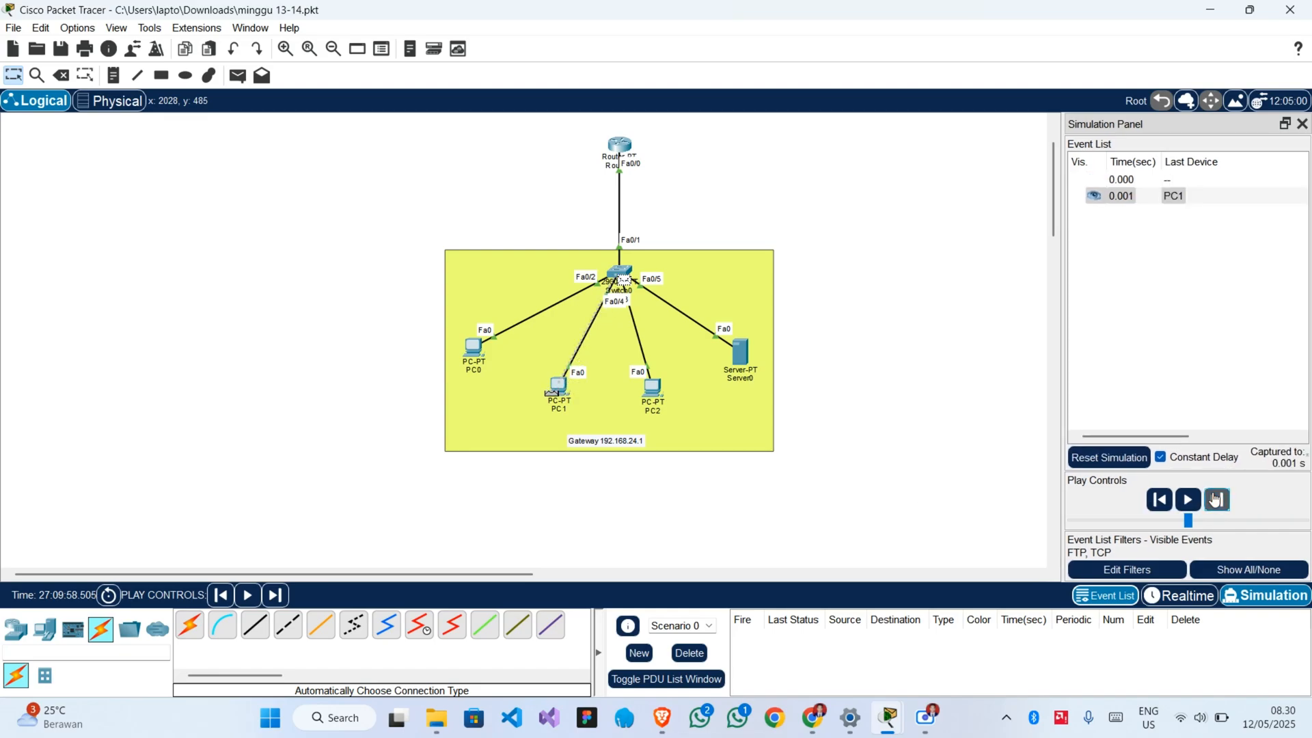
left_click(1216, 500)
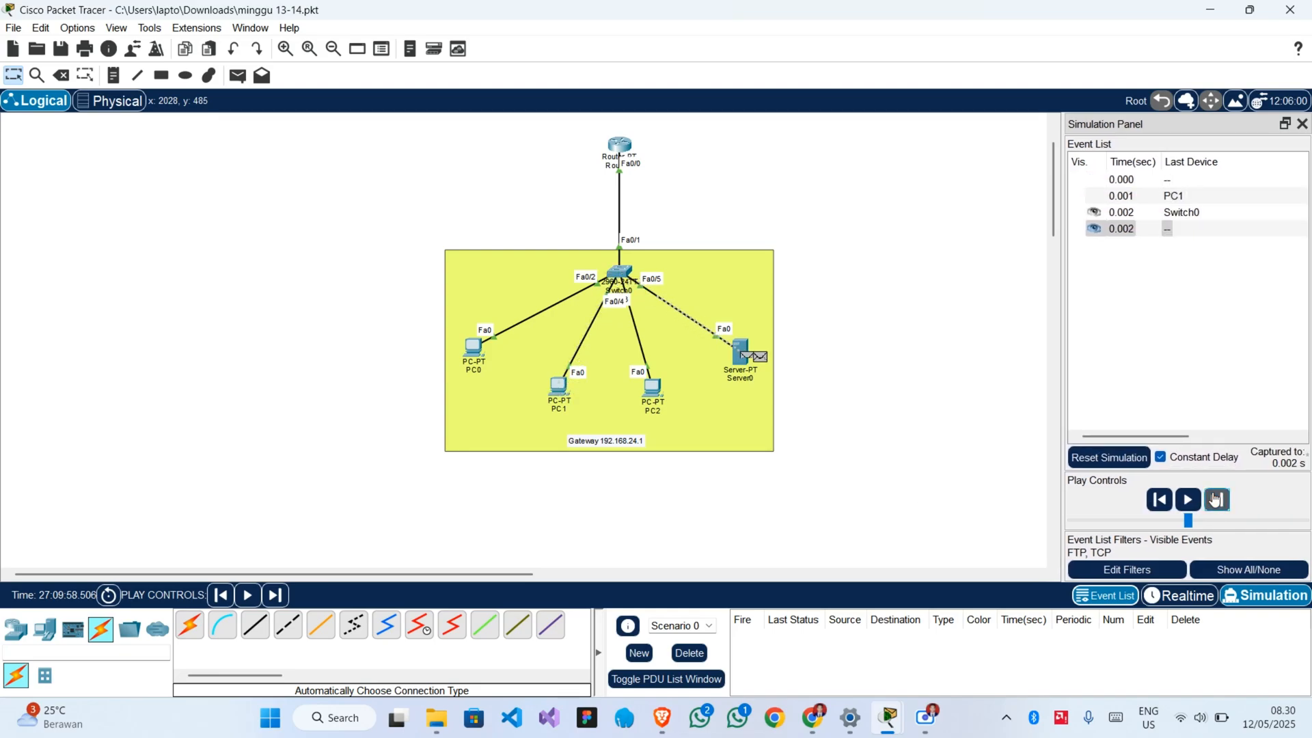
left_click(1215, 499)
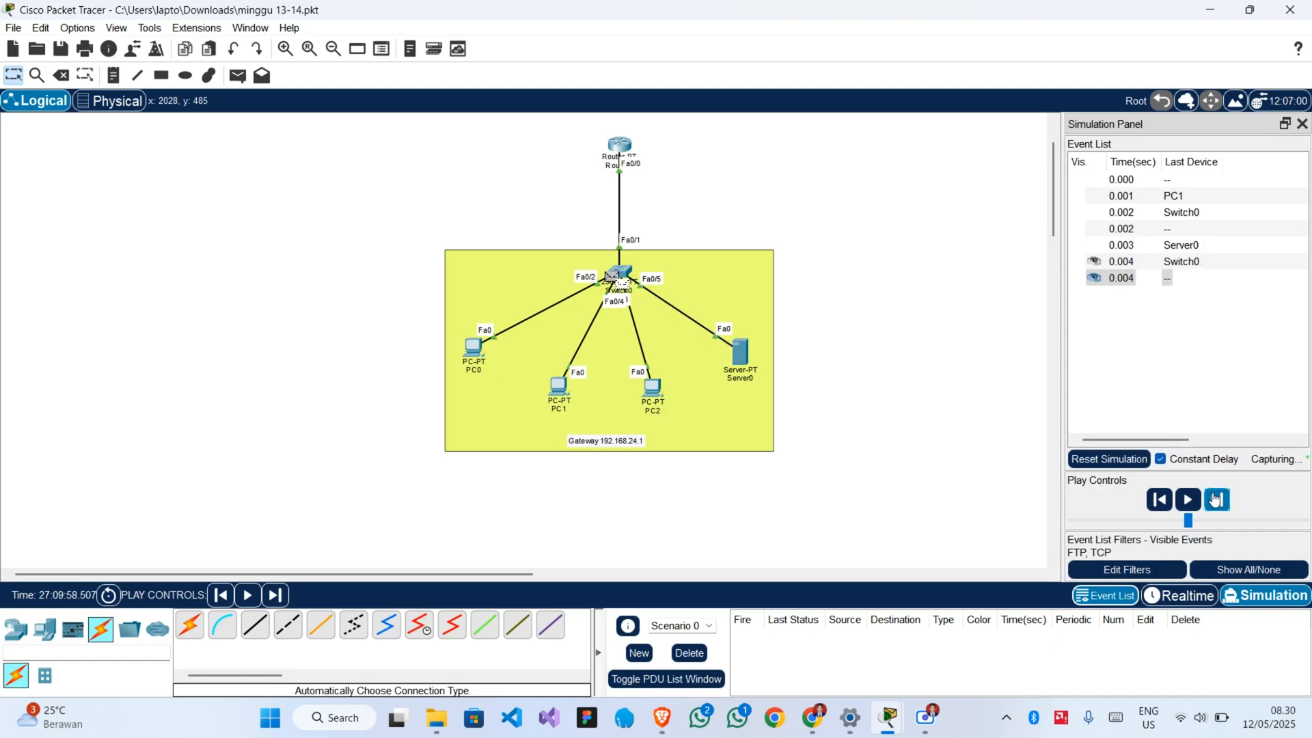
left_click(1216, 500)
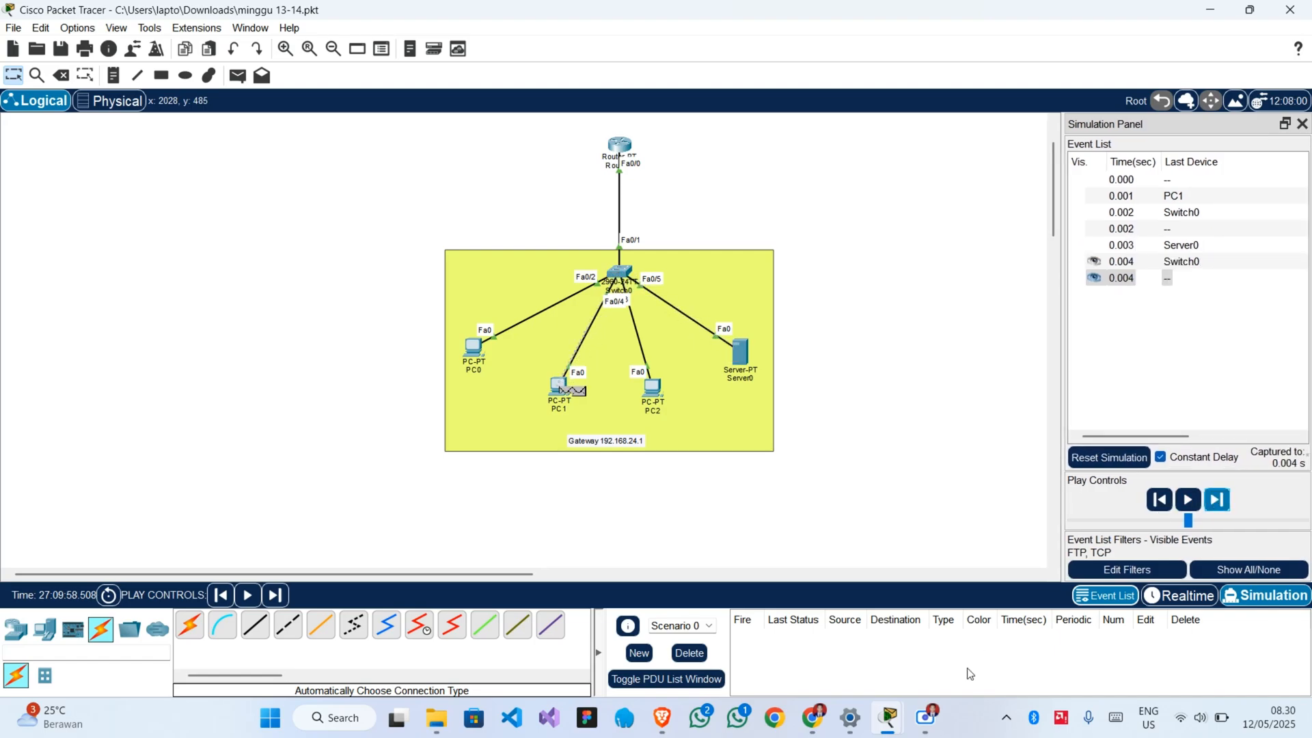
Return to Realtime mode, check the download in PC1's Command Prompt, and close the prompt and PC1's window.
left_click(1170, 596)
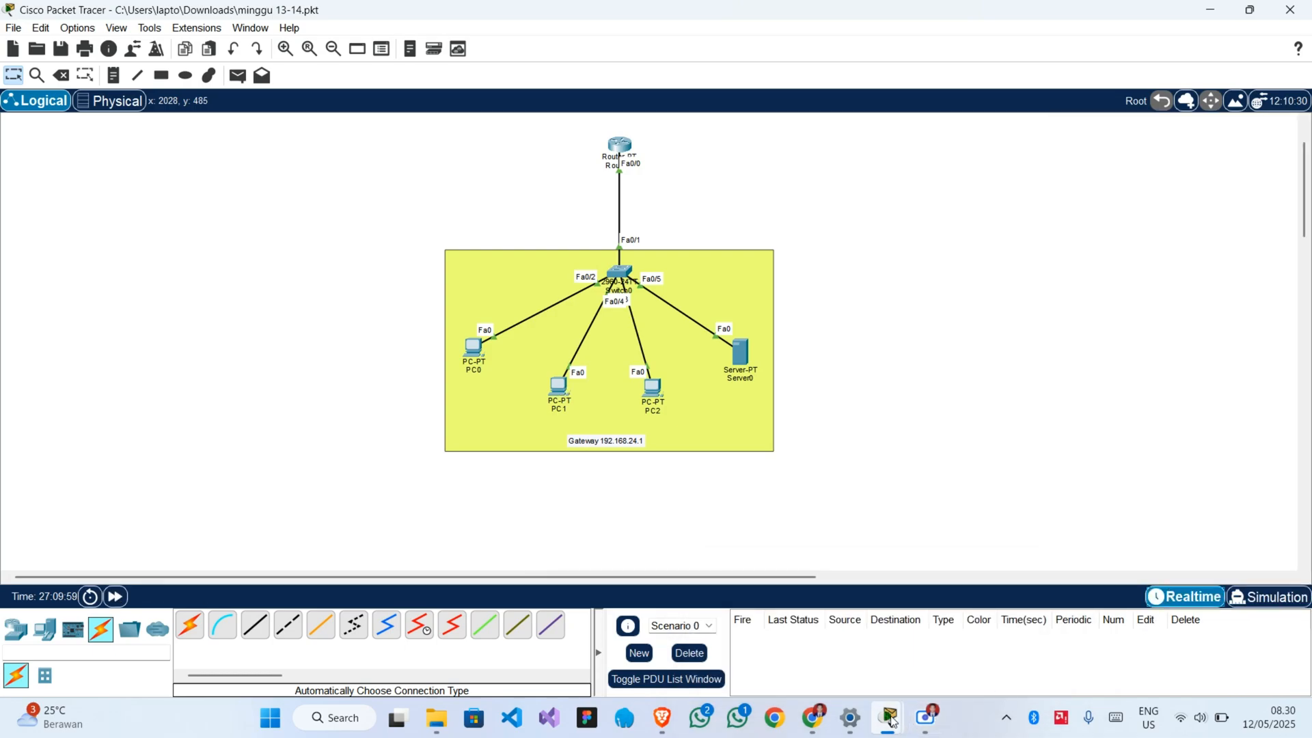
mouse_move(890, 718)
left_click(1034, 630)
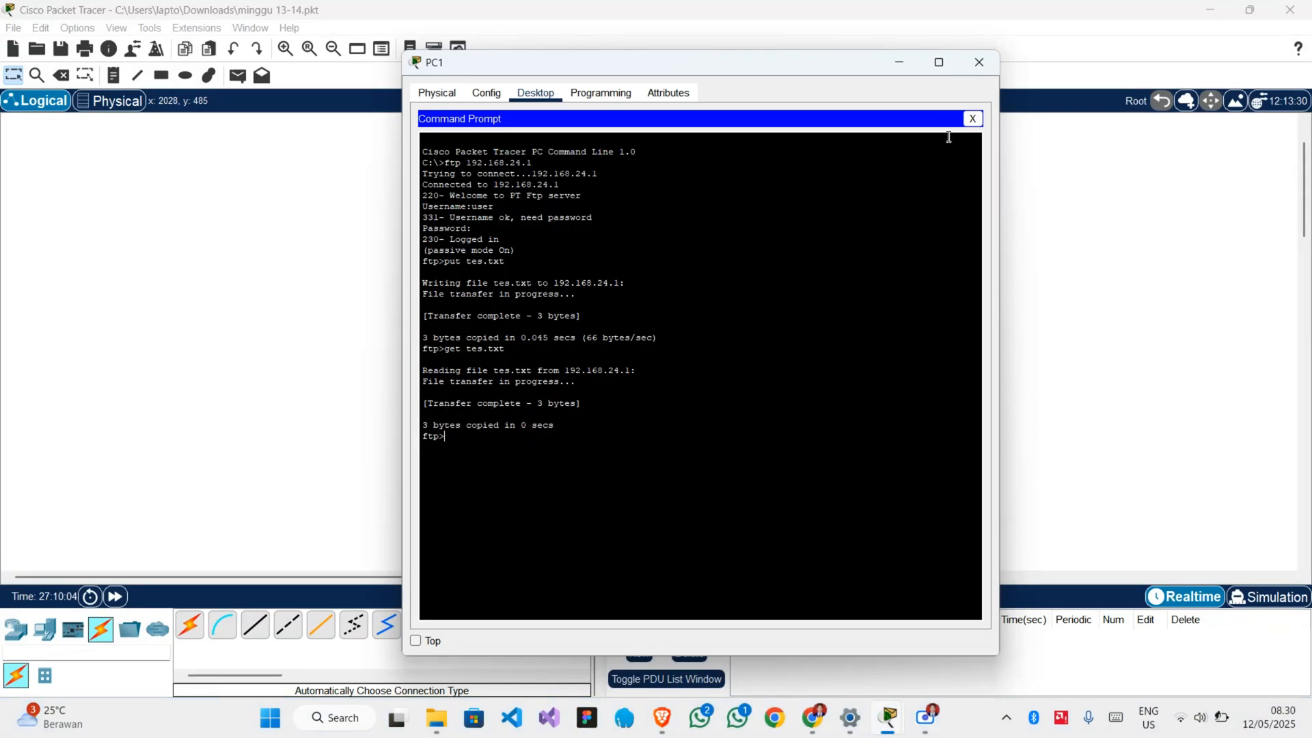
left_click(971, 120)
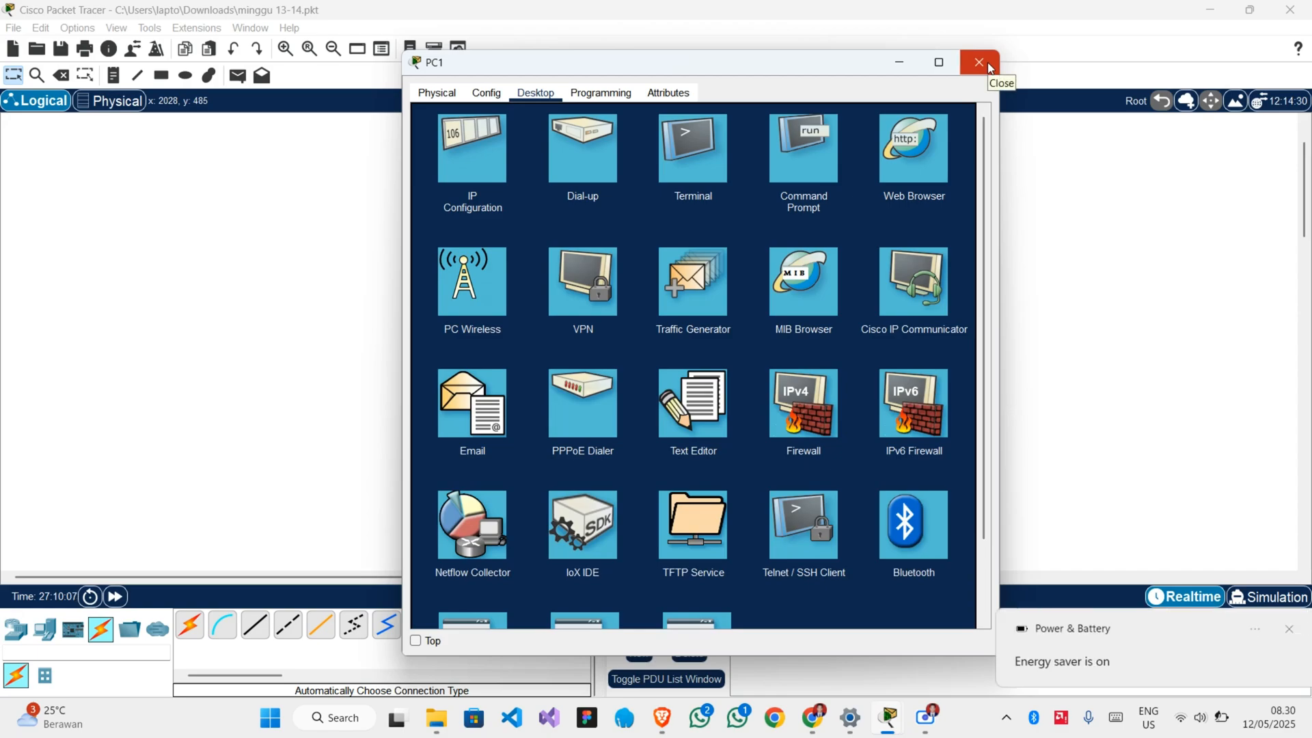
left_click(987, 63)
left_click(856, 342)
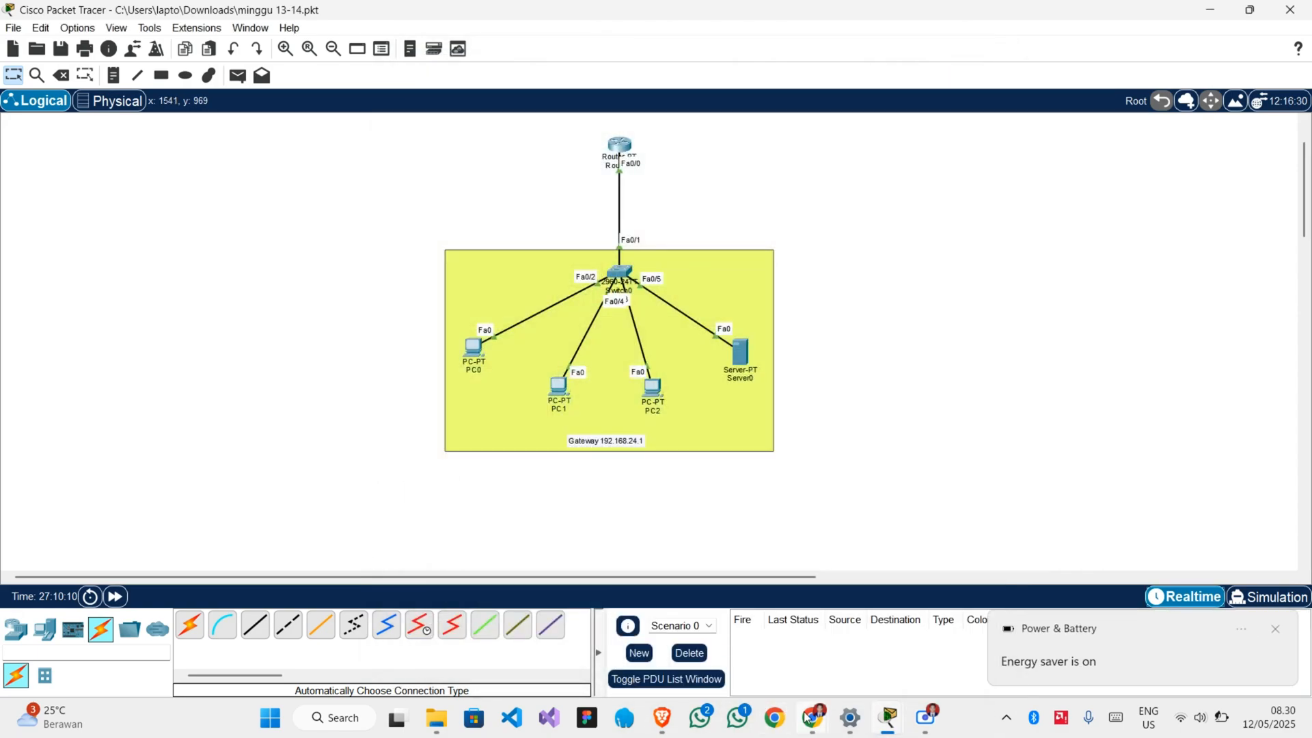
Preview the project brief's service requirements in Chrome, return to the Packet Tracer topology and dismiss the battery notification.
mouse_move(811, 717)
mouse_move(749, 653)
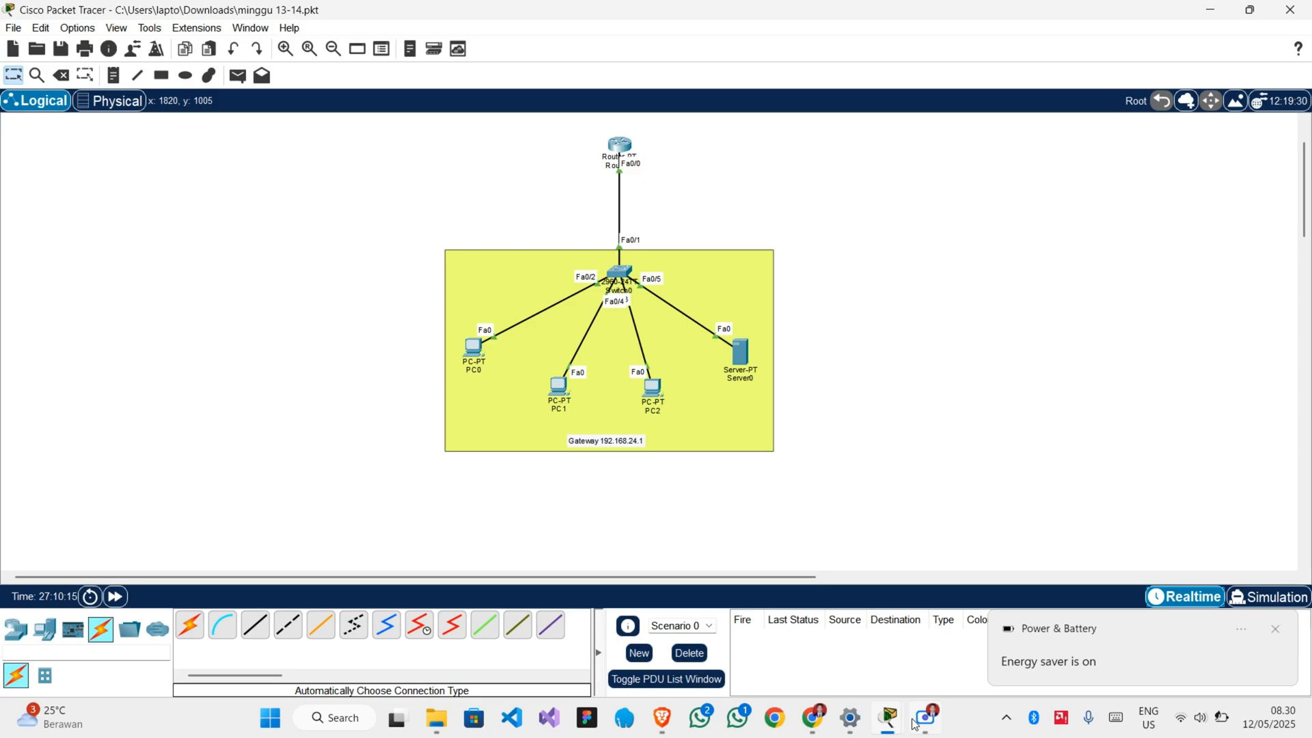
mouse_move(919, 727)
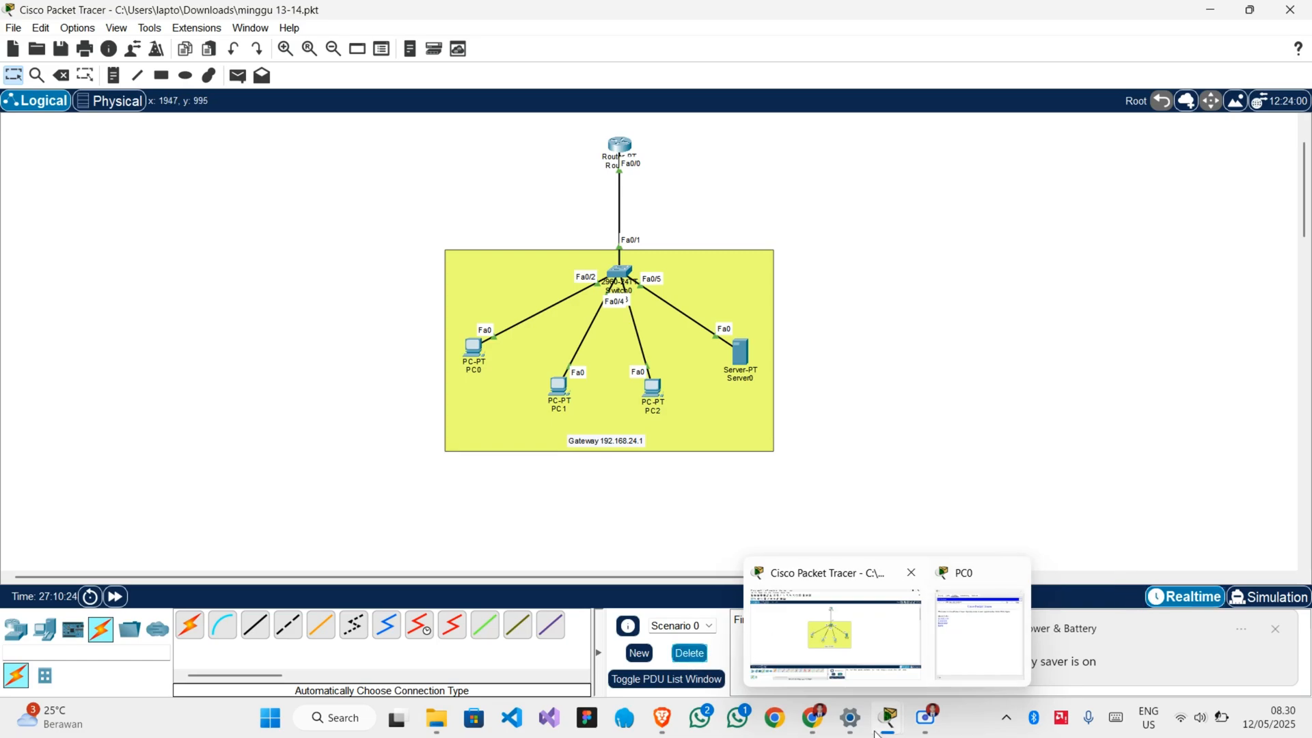
left_click(859, 650)
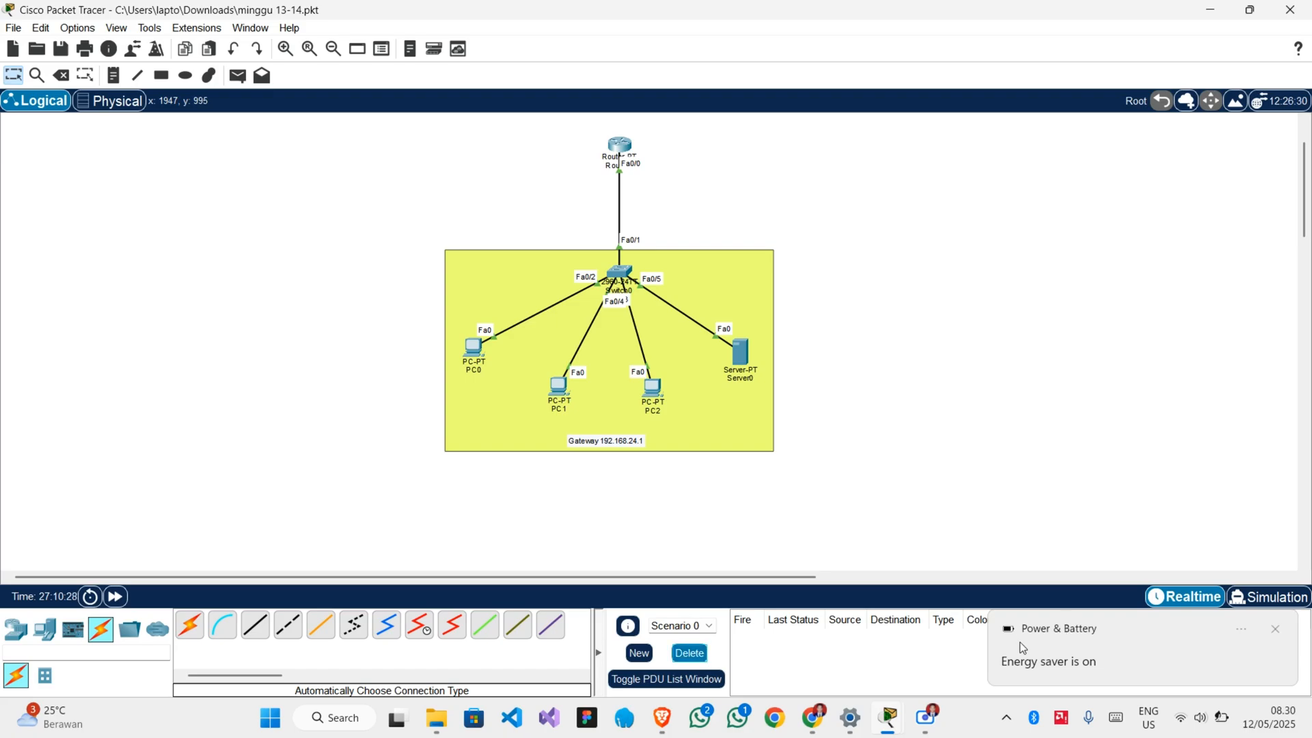
left_click(1276, 630)
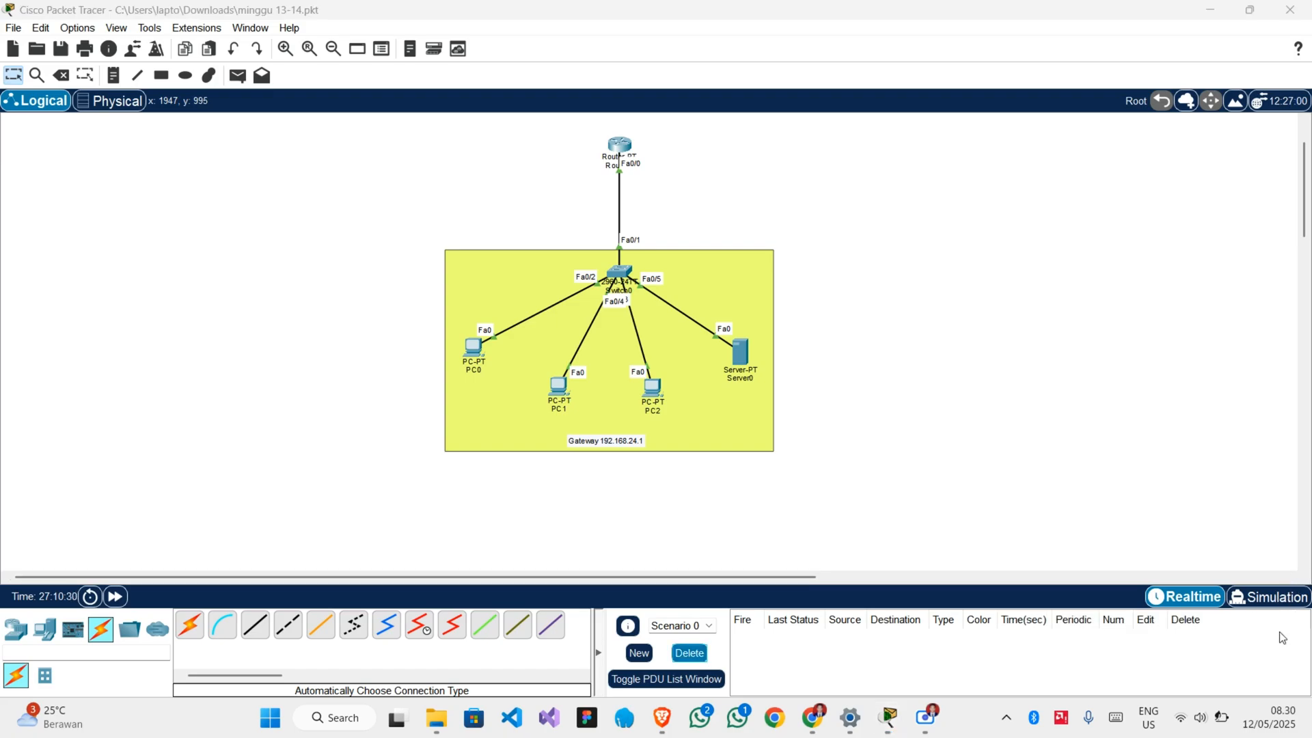
Switch to Simulation mode and limit the visible events to DNS and UDP, removing FTP and TCP from the event filters.
left_click(1252, 599)
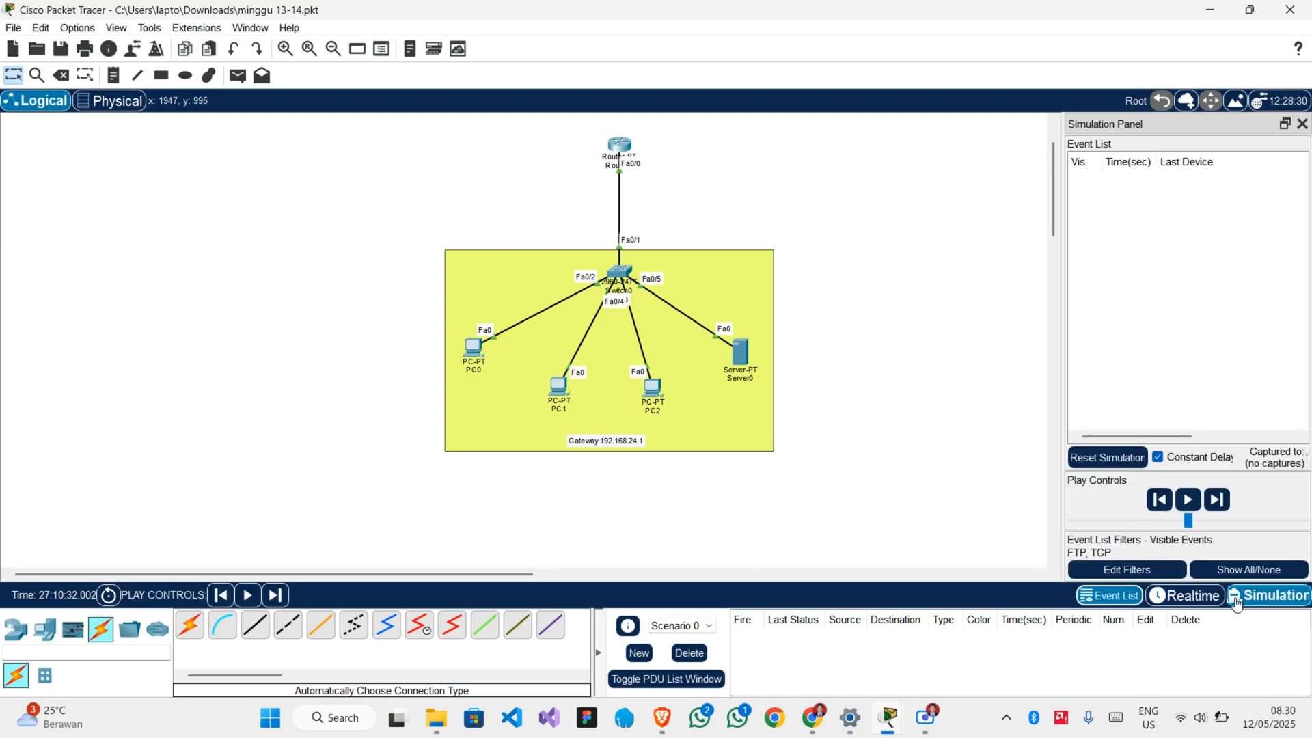
left_click(1107, 576)
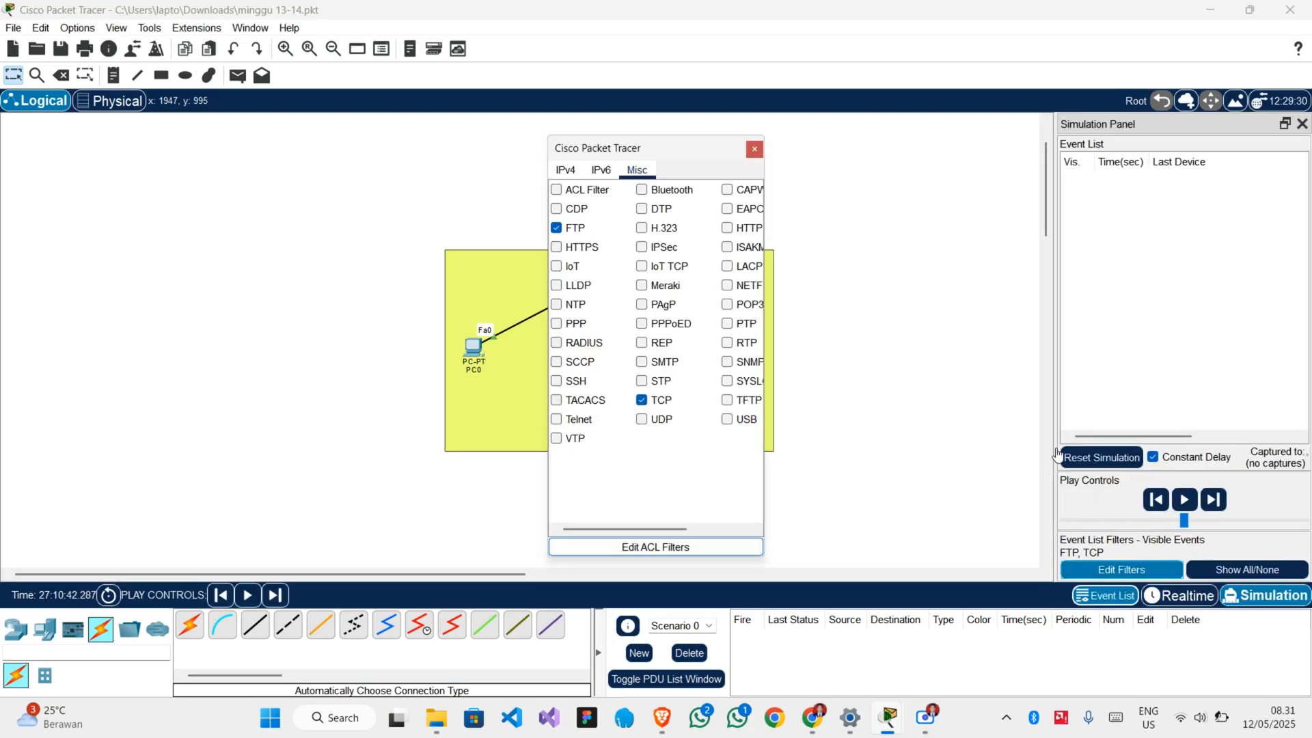
left_click(643, 420)
left_click(642, 402)
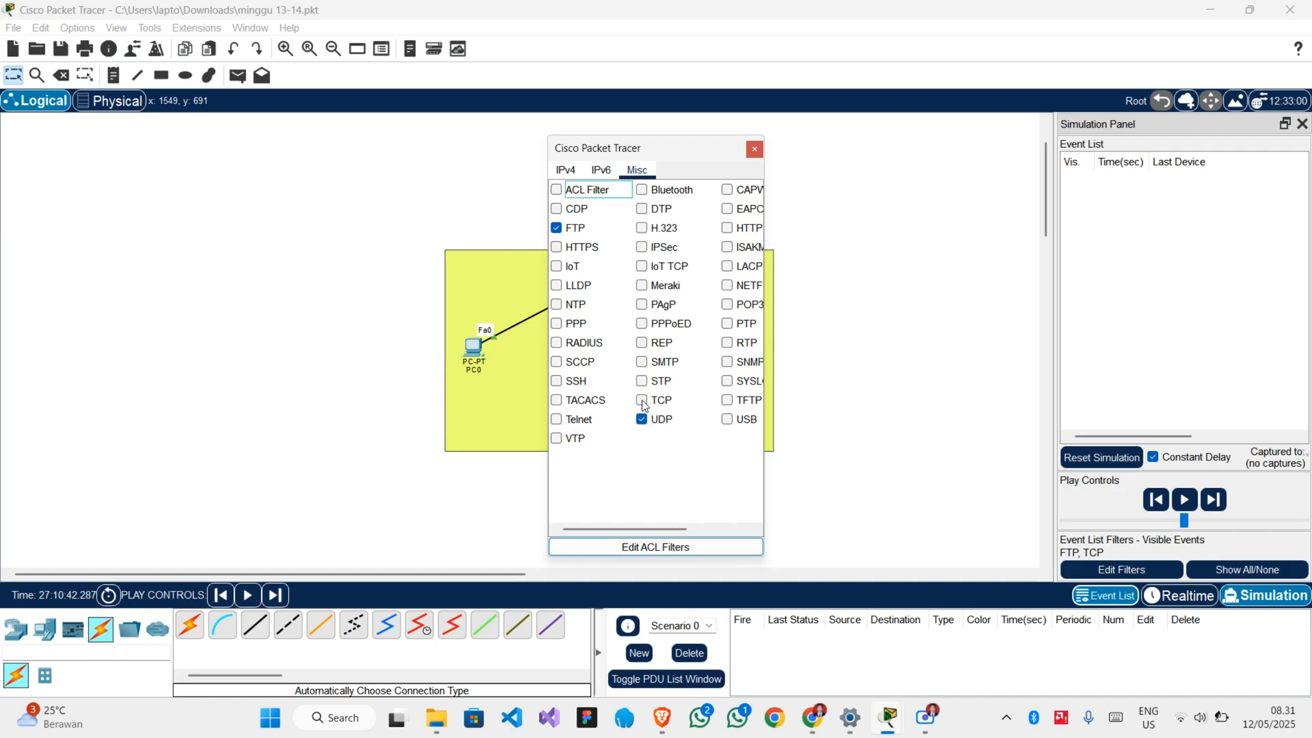
left_click(561, 231)
scroll(689, 469, "left", 2)
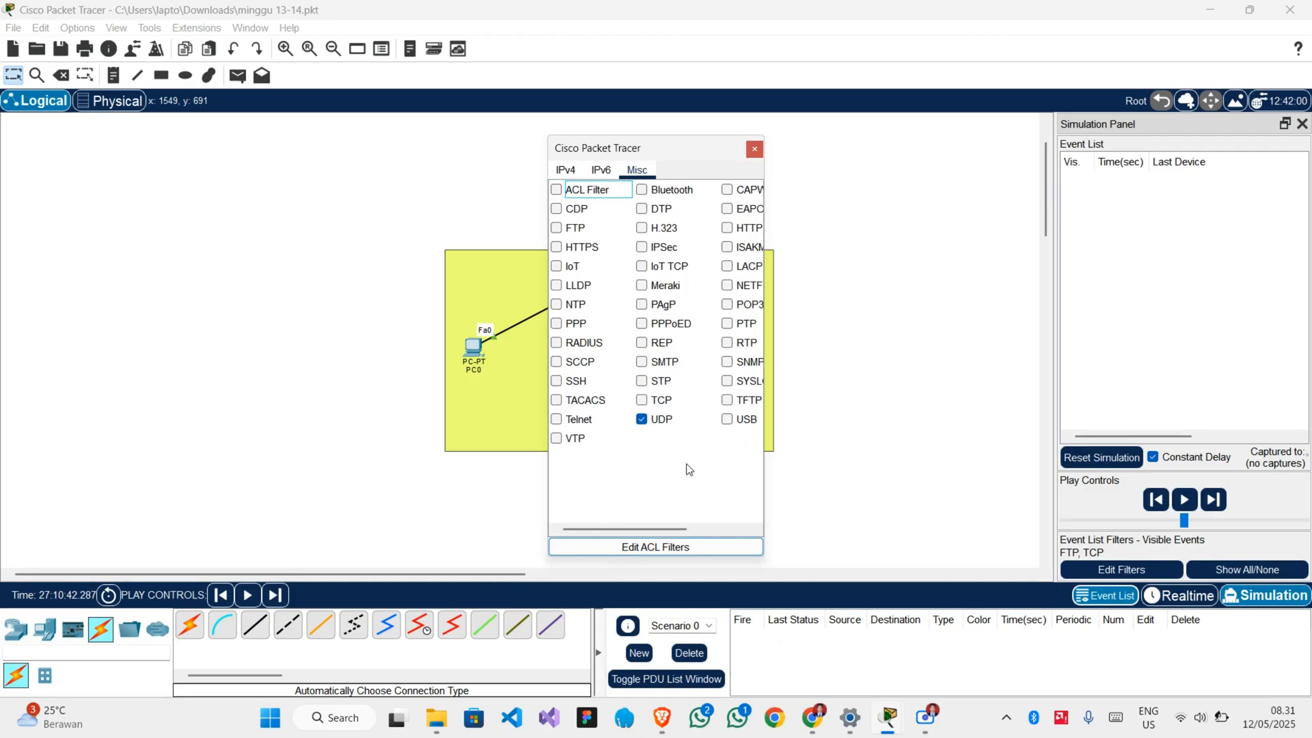
left_click(566, 170)
left_click(557, 208)
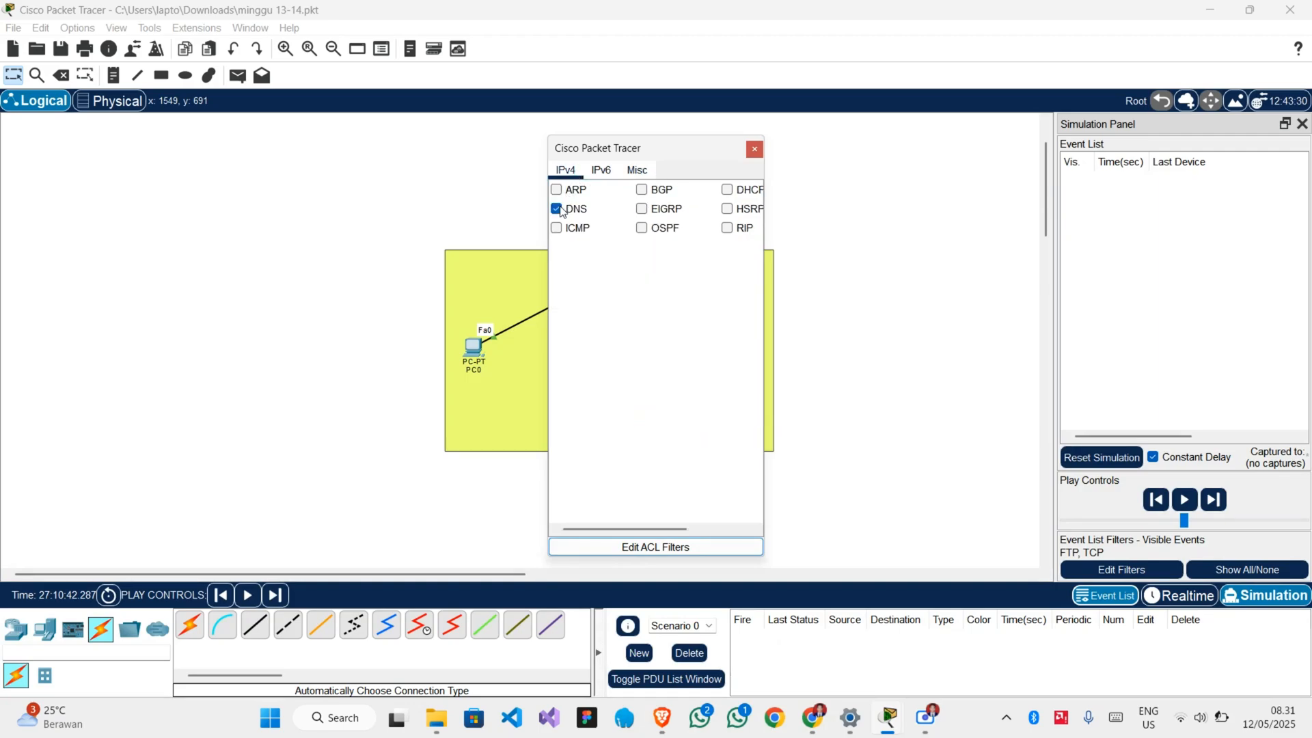
left_click(639, 171)
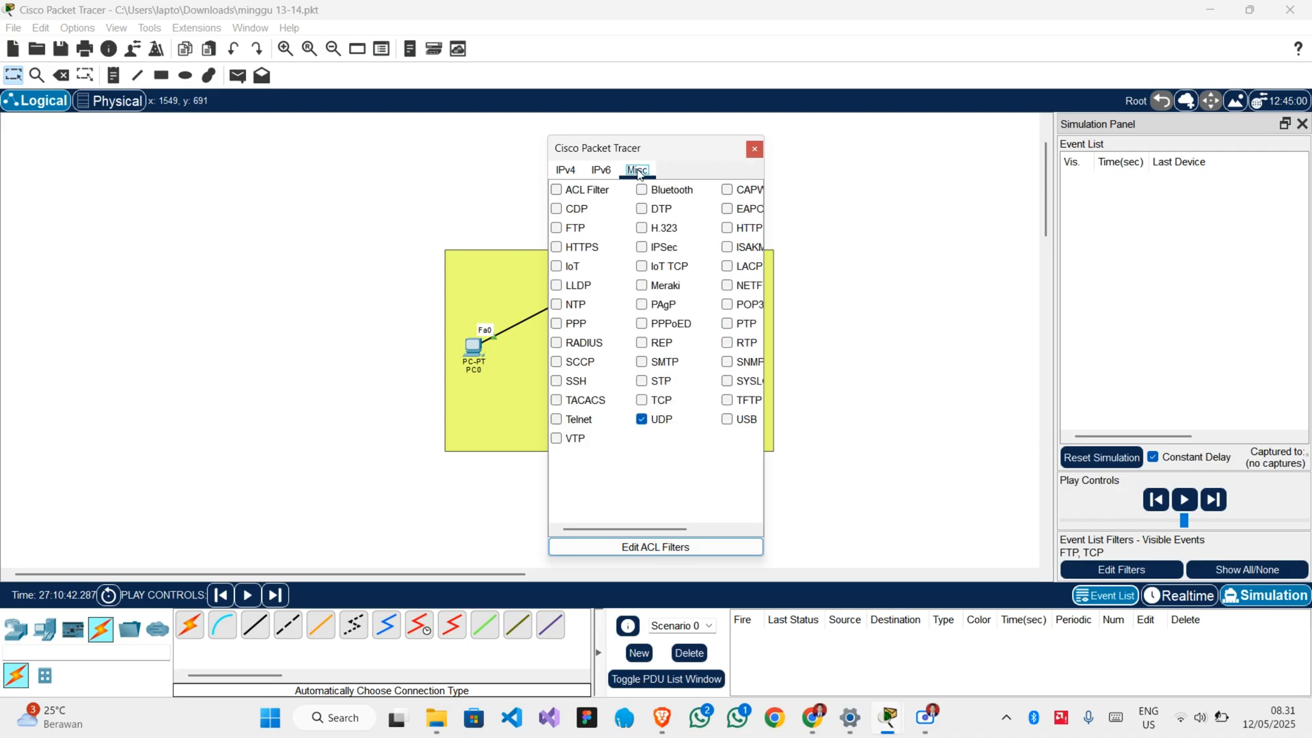
left_click(755, 148)
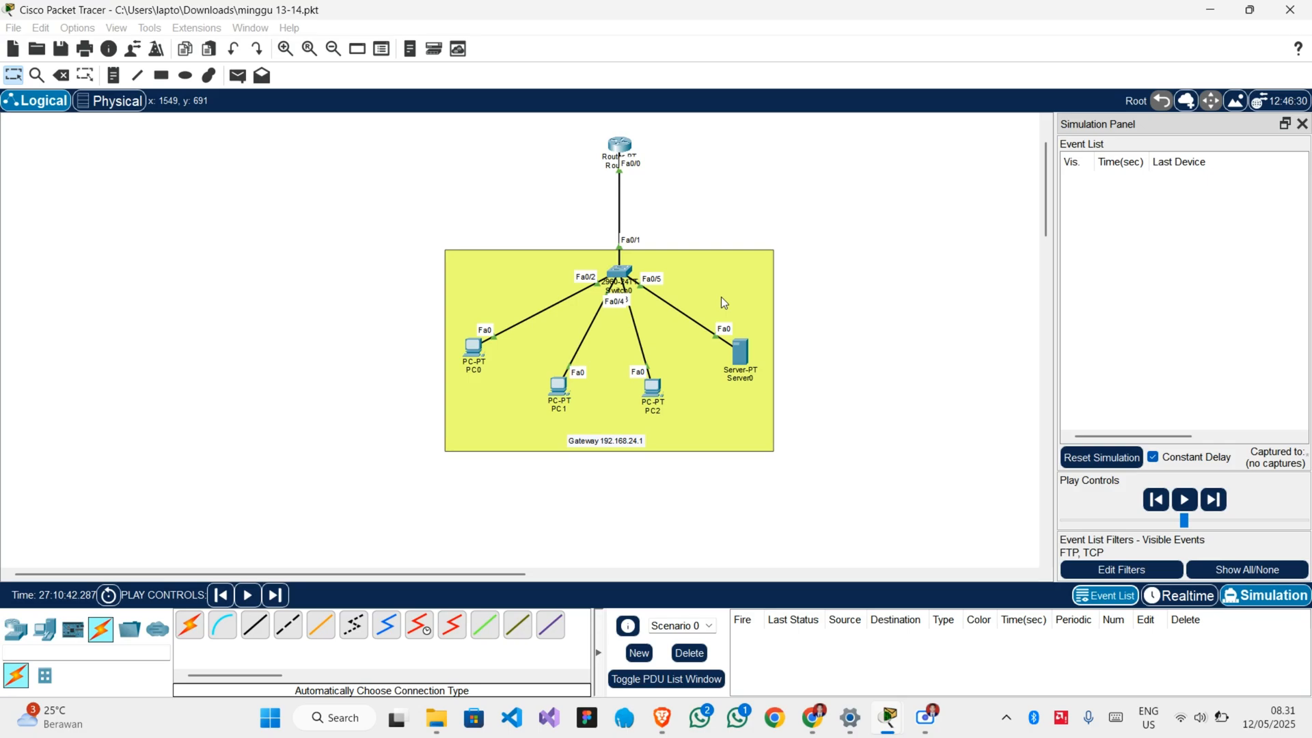
Open PC2's window from the topology and move it clear of the Simulation Panel.
left_click(660, 398)
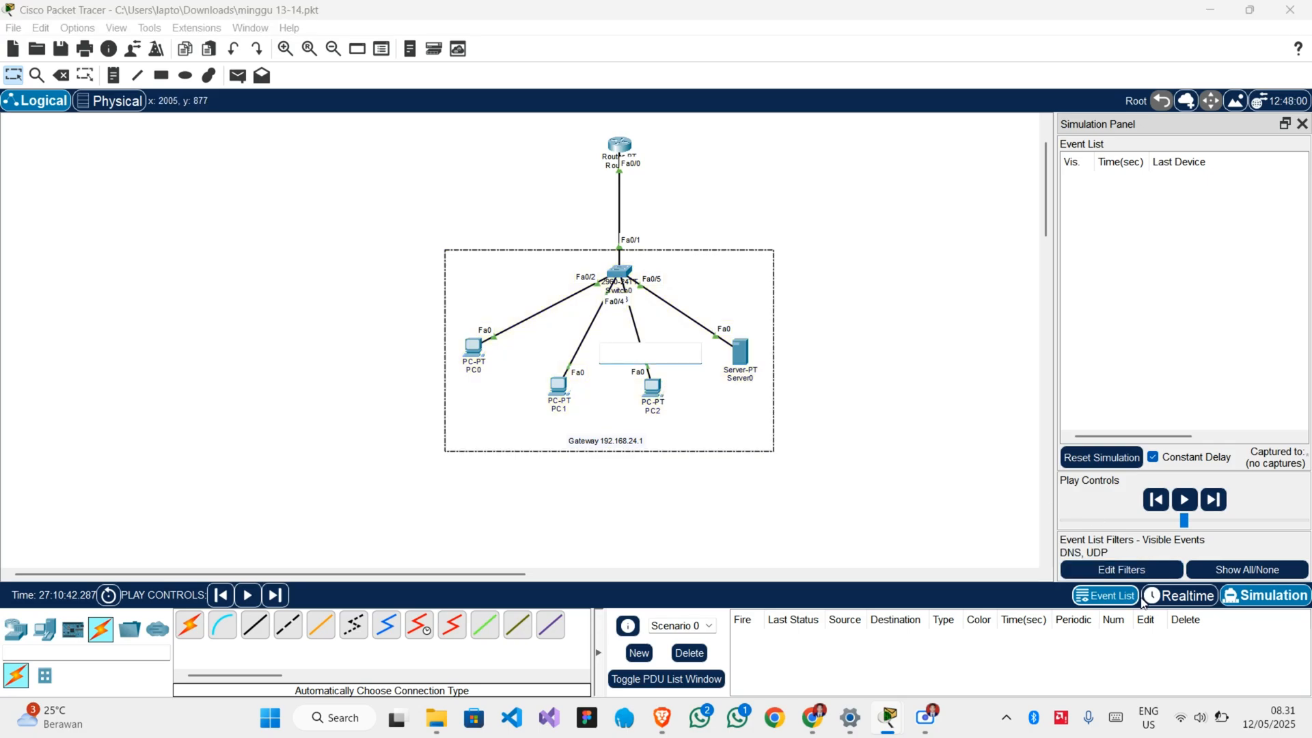
left_click(657, 388)
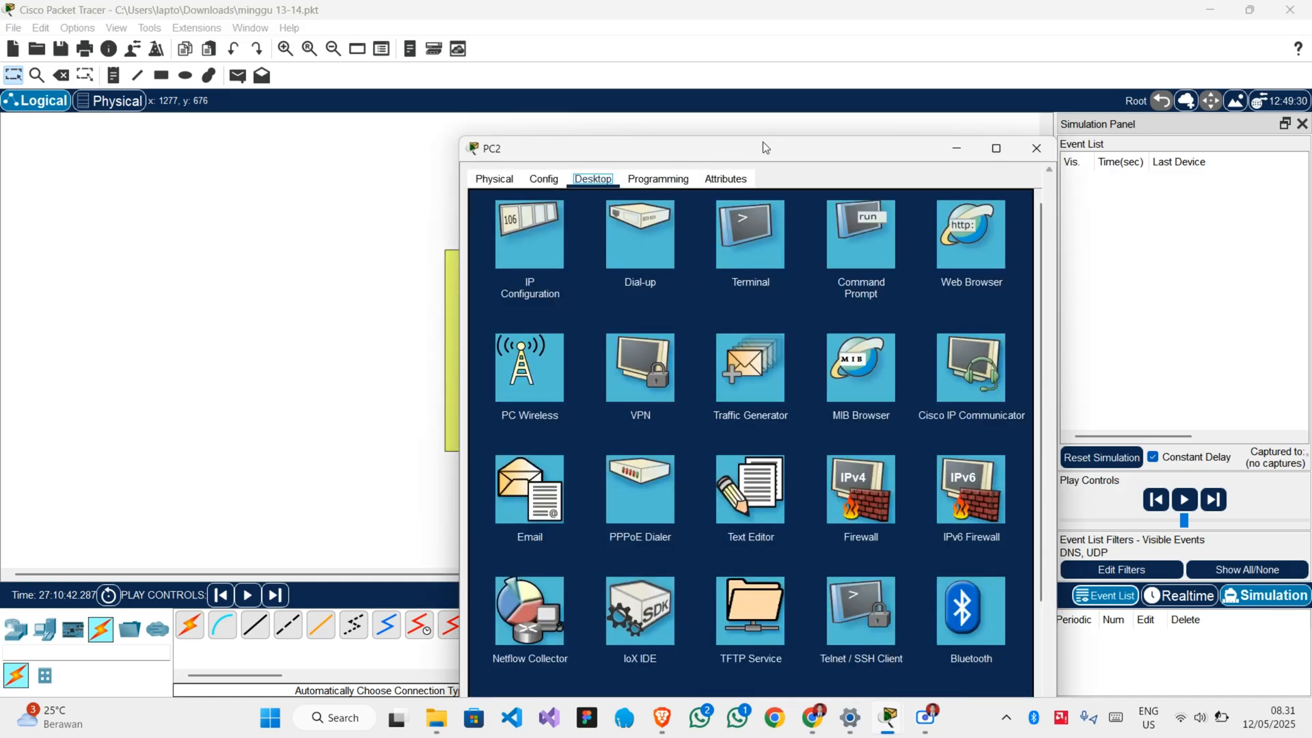
left_click_drag(762, 141, 631, 97)
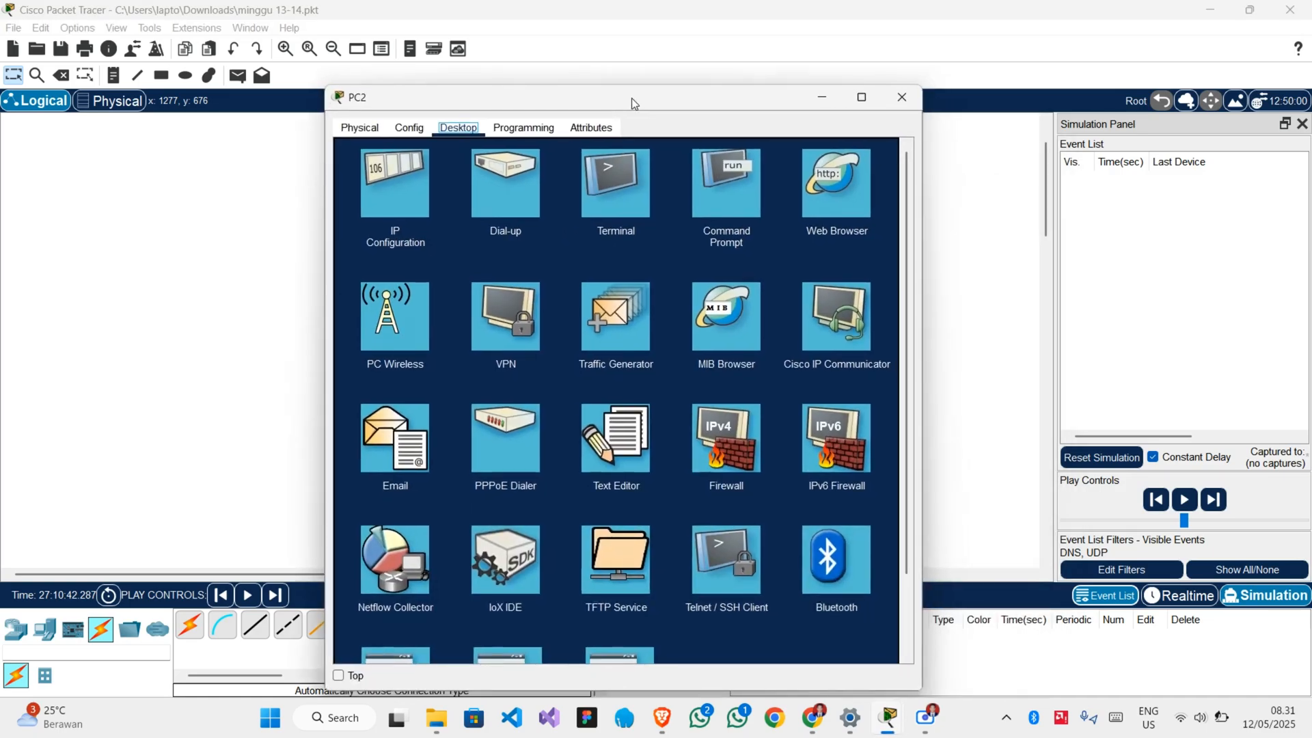
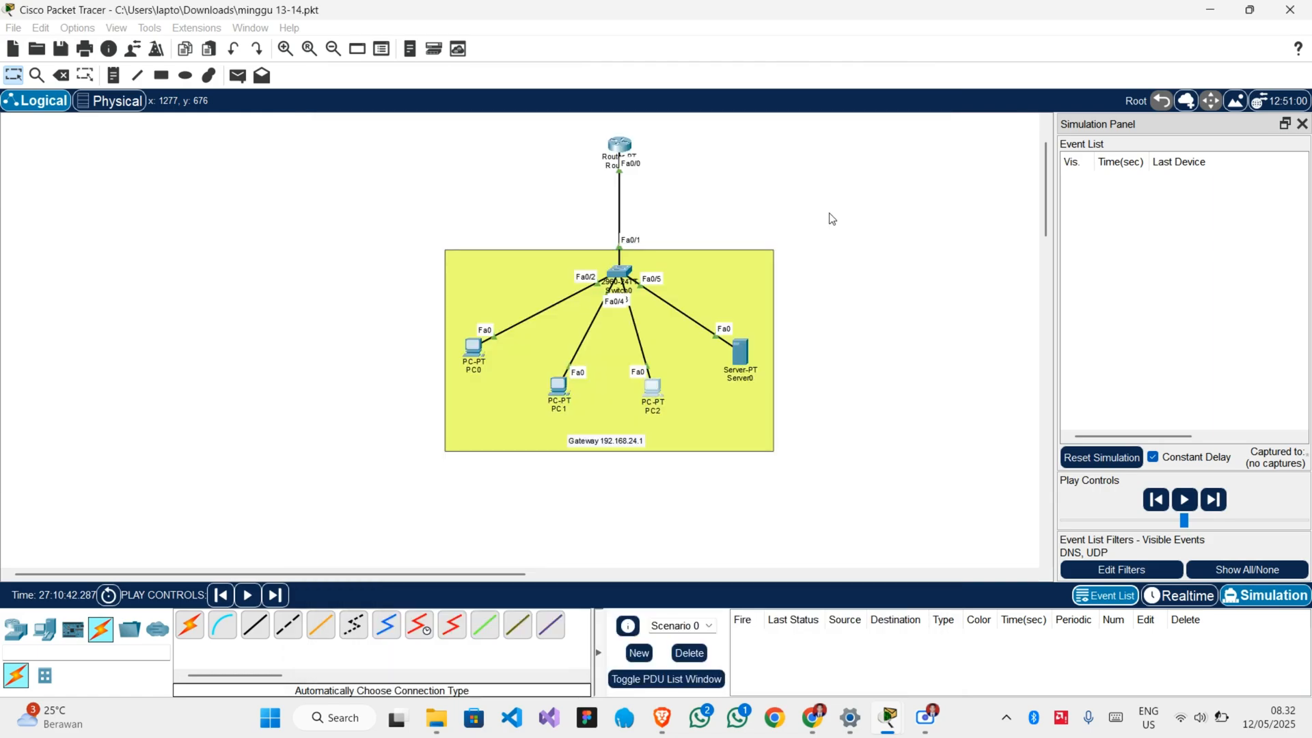
Close PC0's window, bring PC2's Web Browser window to the front and move it up over the workspace.
mouse_move(886, 720)
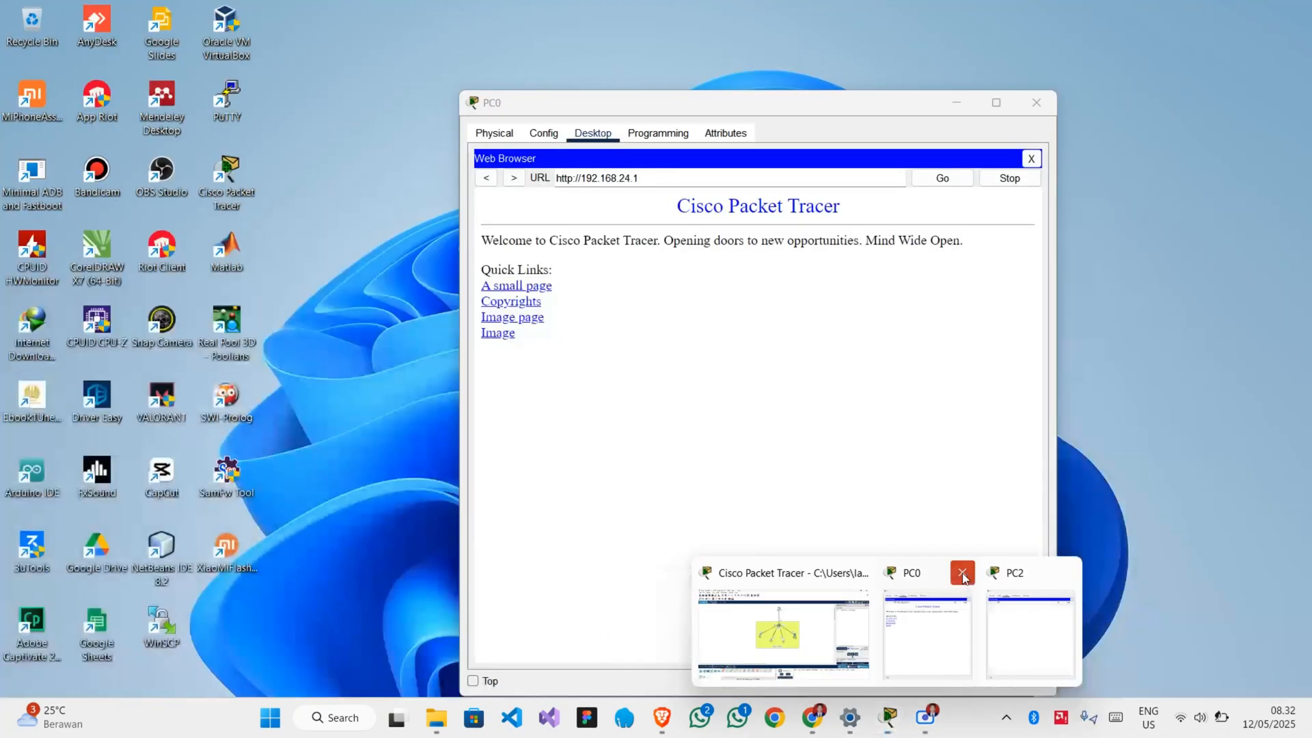
left_click(964, 579)
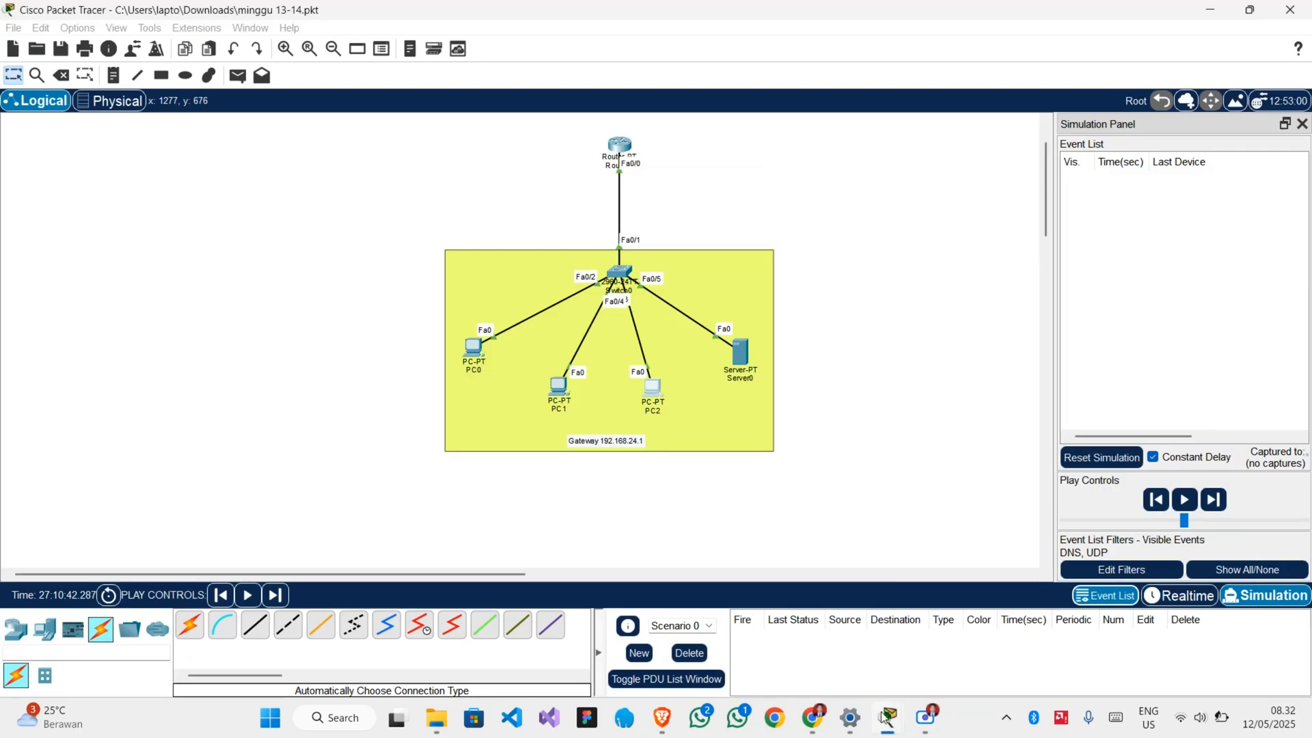
mouse_move(908, 714)
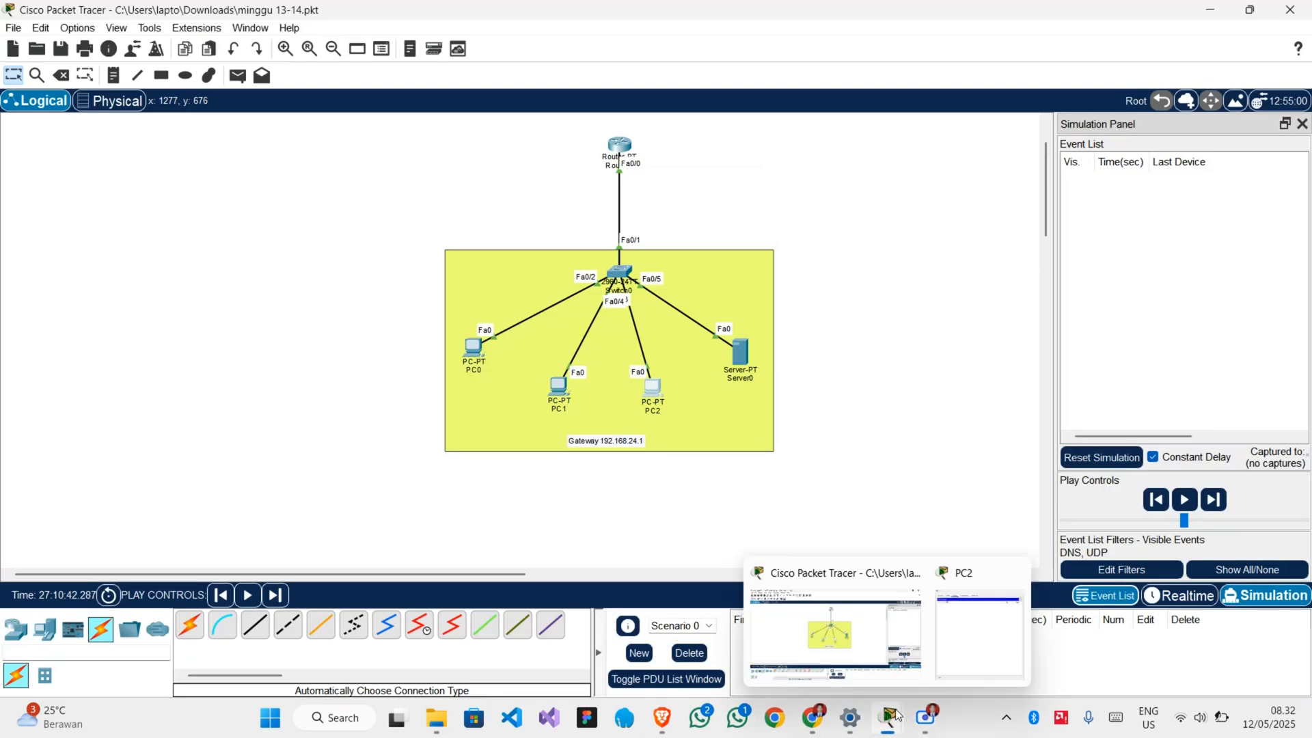
left_click(967, 661)
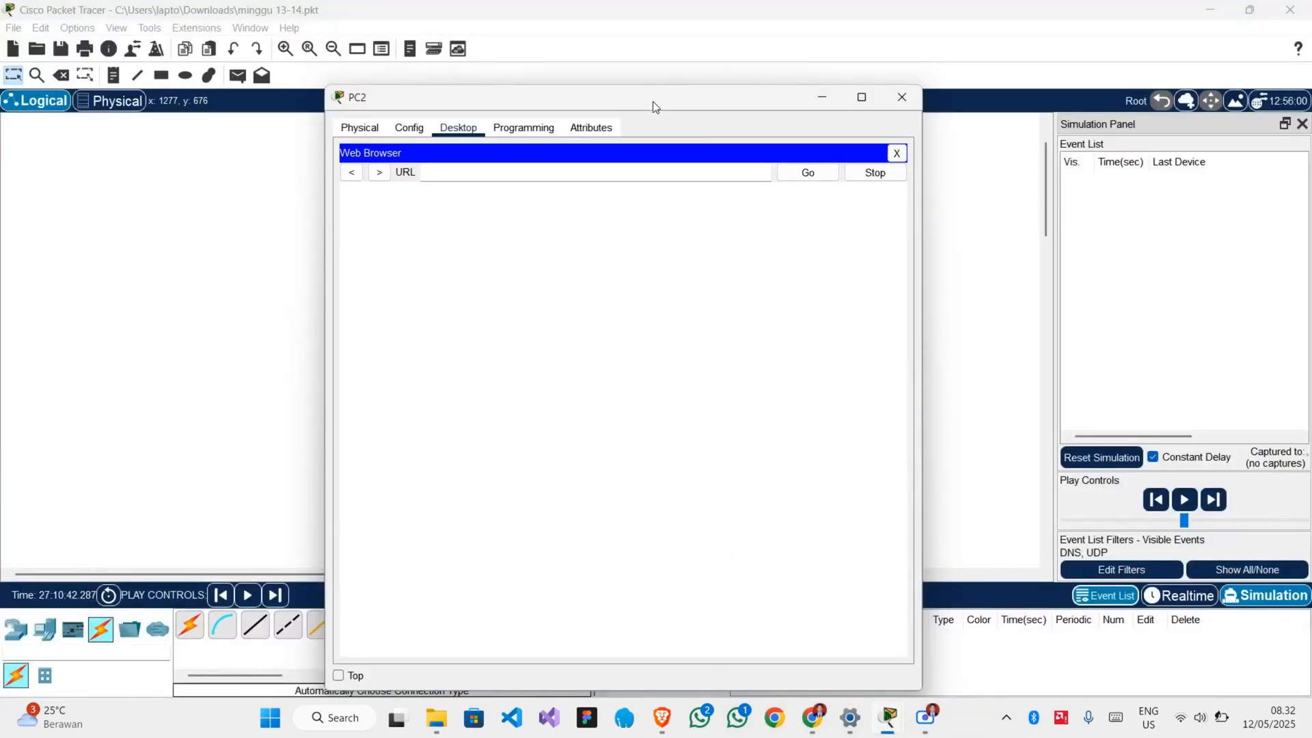
left_click_drag(653, 101, 731, 61)
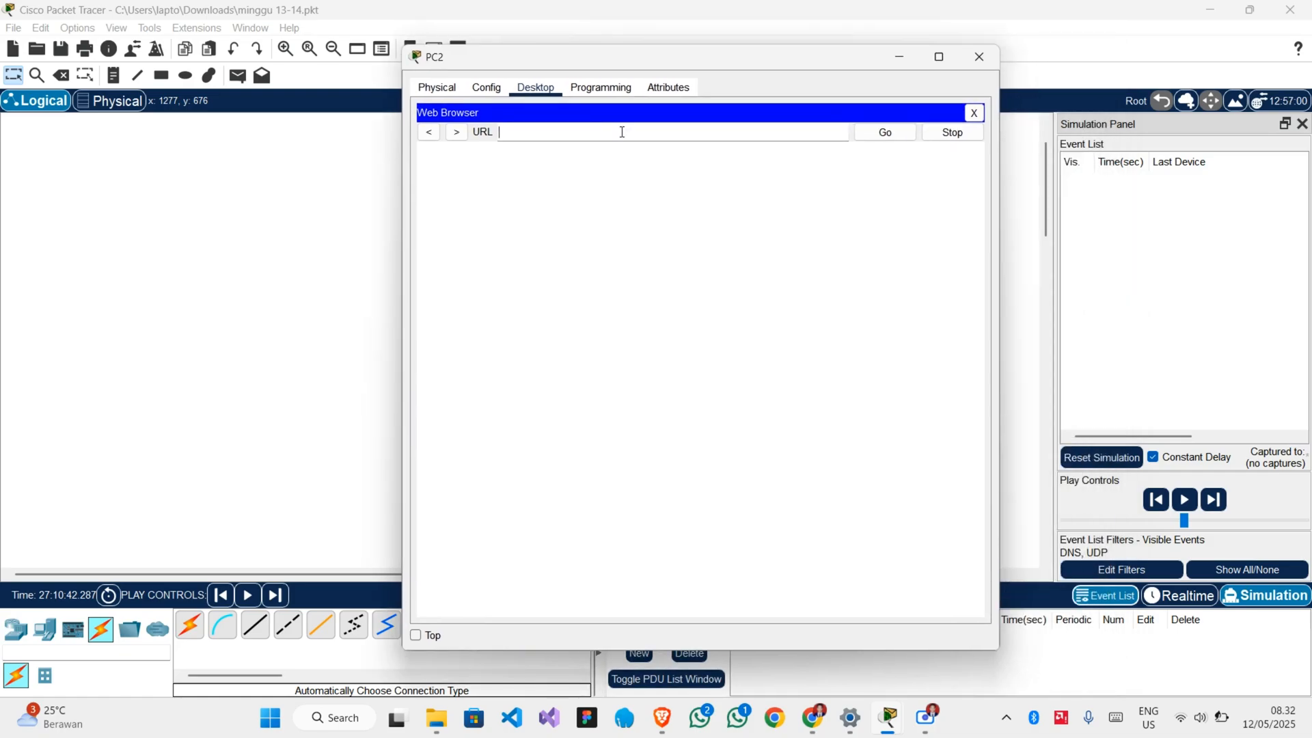
type("http://web.internal")
left_click(883, 134)
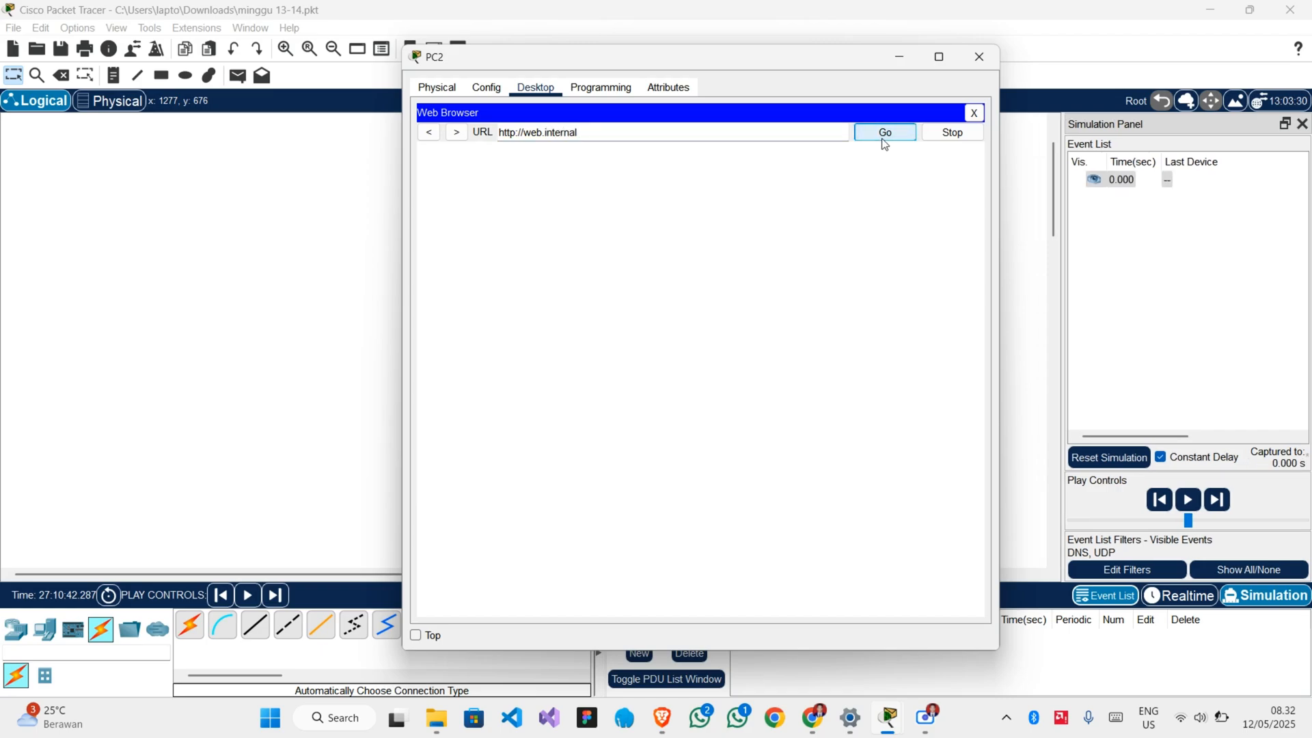
Bring the topology to the front and step the simulation forward five times to follow PC2's DNS request to Server0 and back.
left_click(1029, 214)
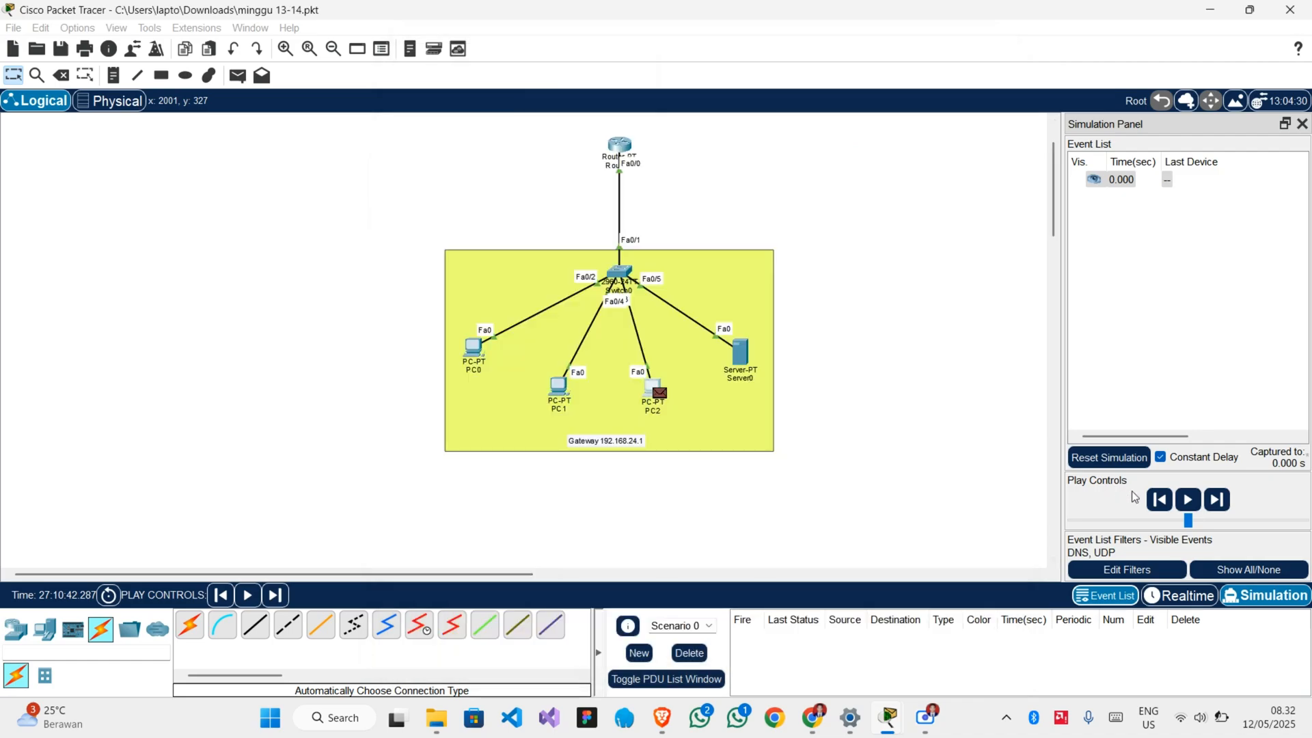
left_click(1216, 503)
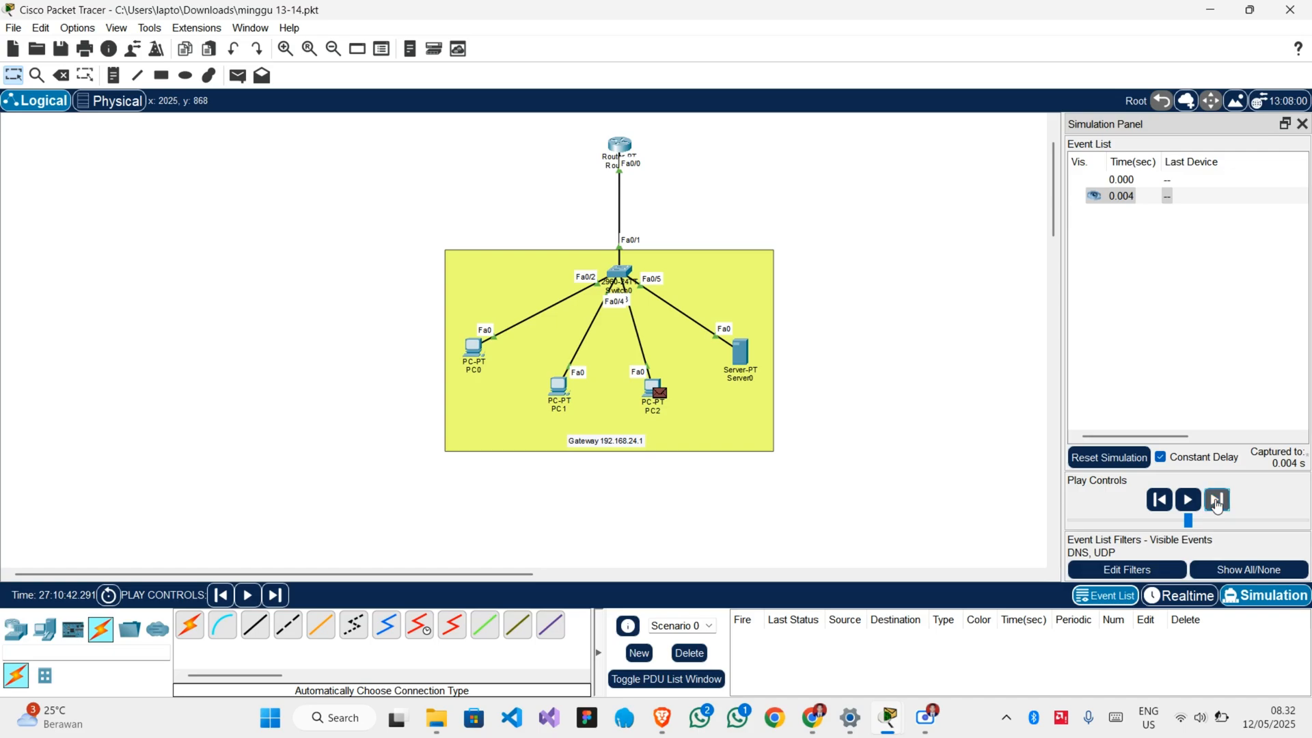
left_click(1216, 504)
left_click(1216, 503)
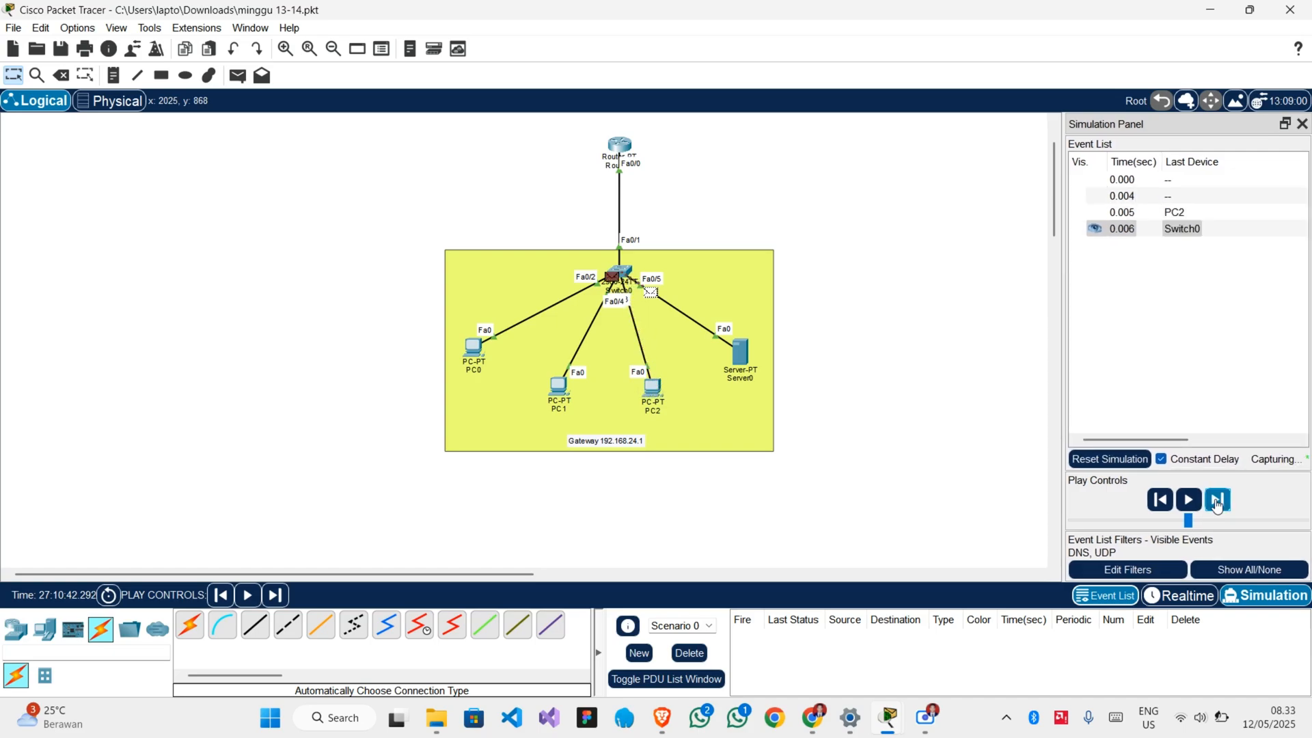
left_click(1216, 504)
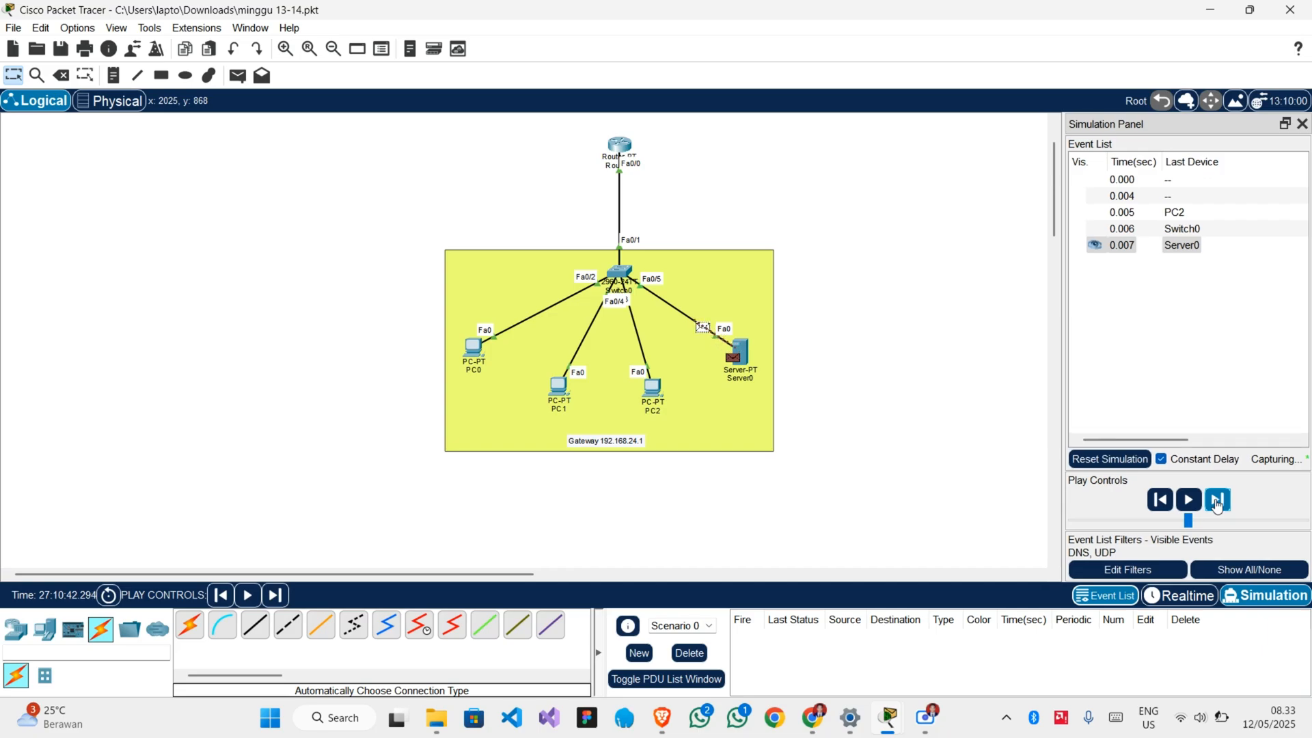
left_click(1216, 503)
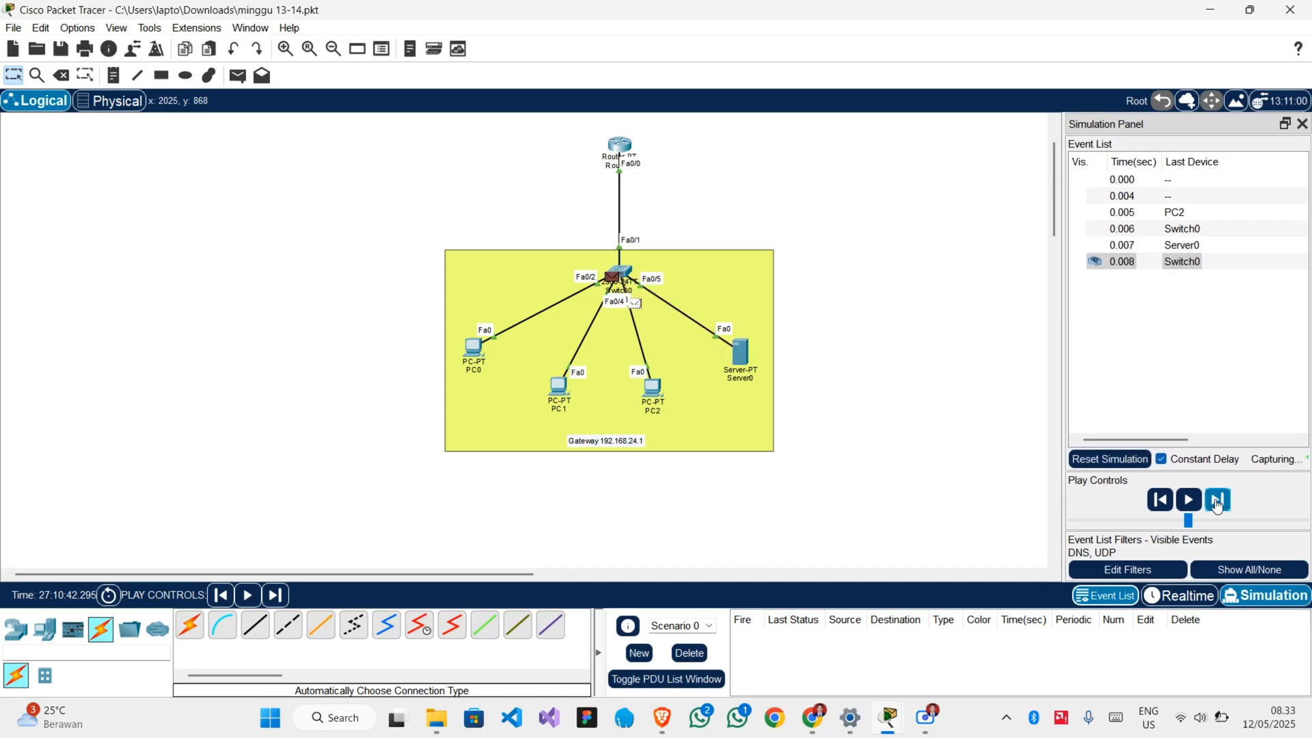
Return to Realtime mode, check the loaded page in PC2's Web Browser and close PC2's window.
left_click(1194, 605)
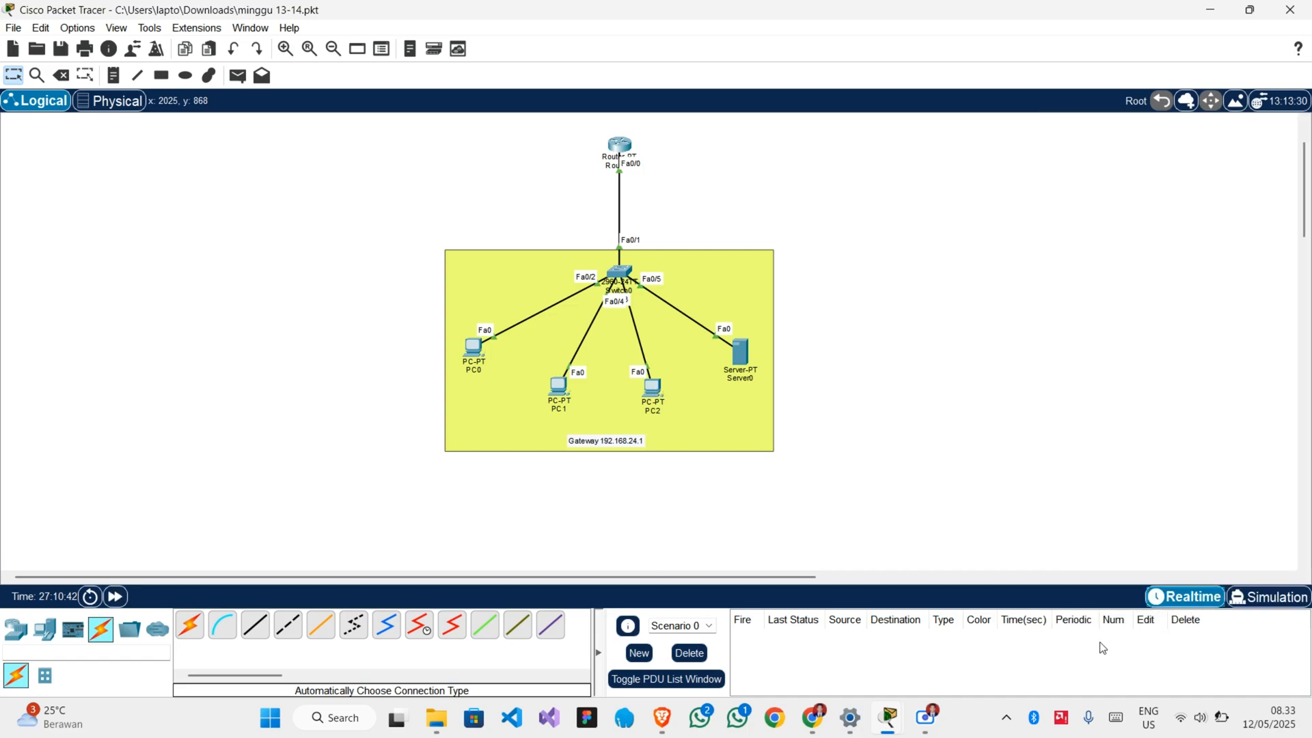
mouse_move(888, 718)
left_click(975, 637)
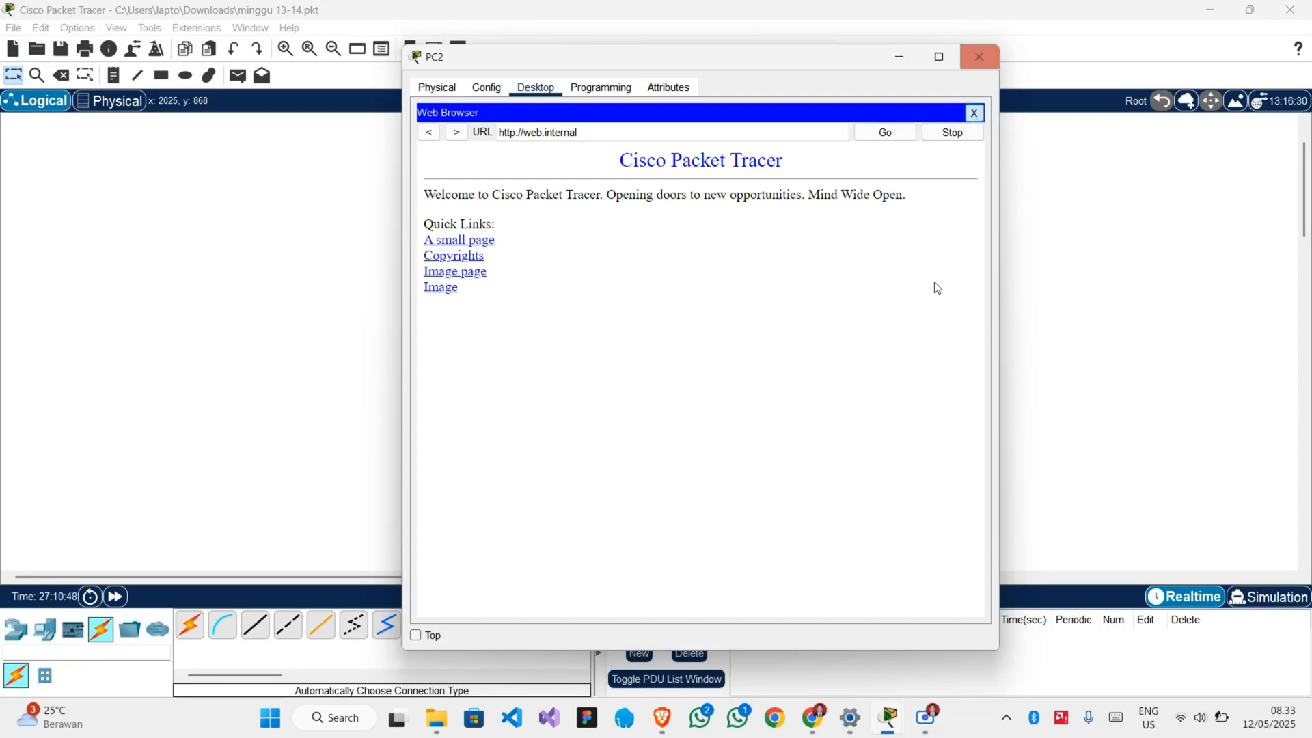
left_click(979, 58)
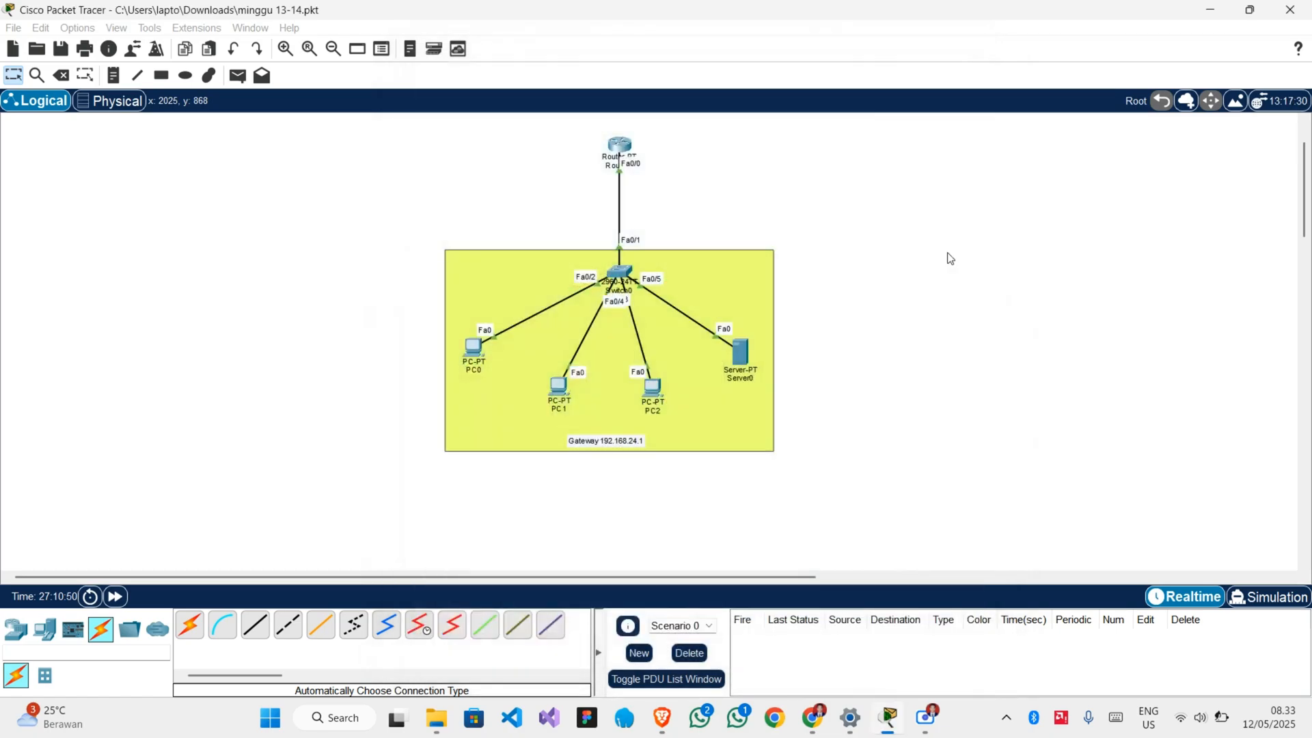
Review the TCP vs UDP transport layer section of the project brief in Chrome and return to the Packet Tracer topology.
mouse_move(812, 717)
left_click(761, 666)
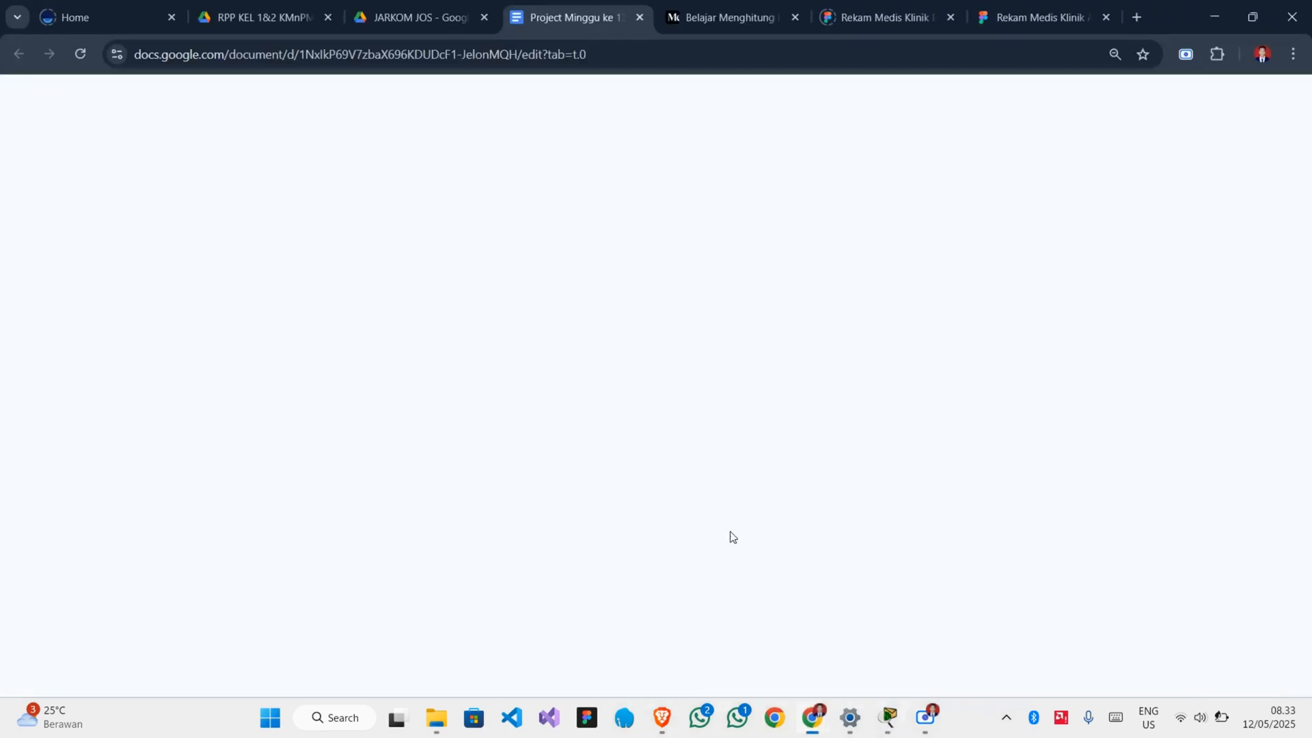
scroll(681, 427, "down", 8)
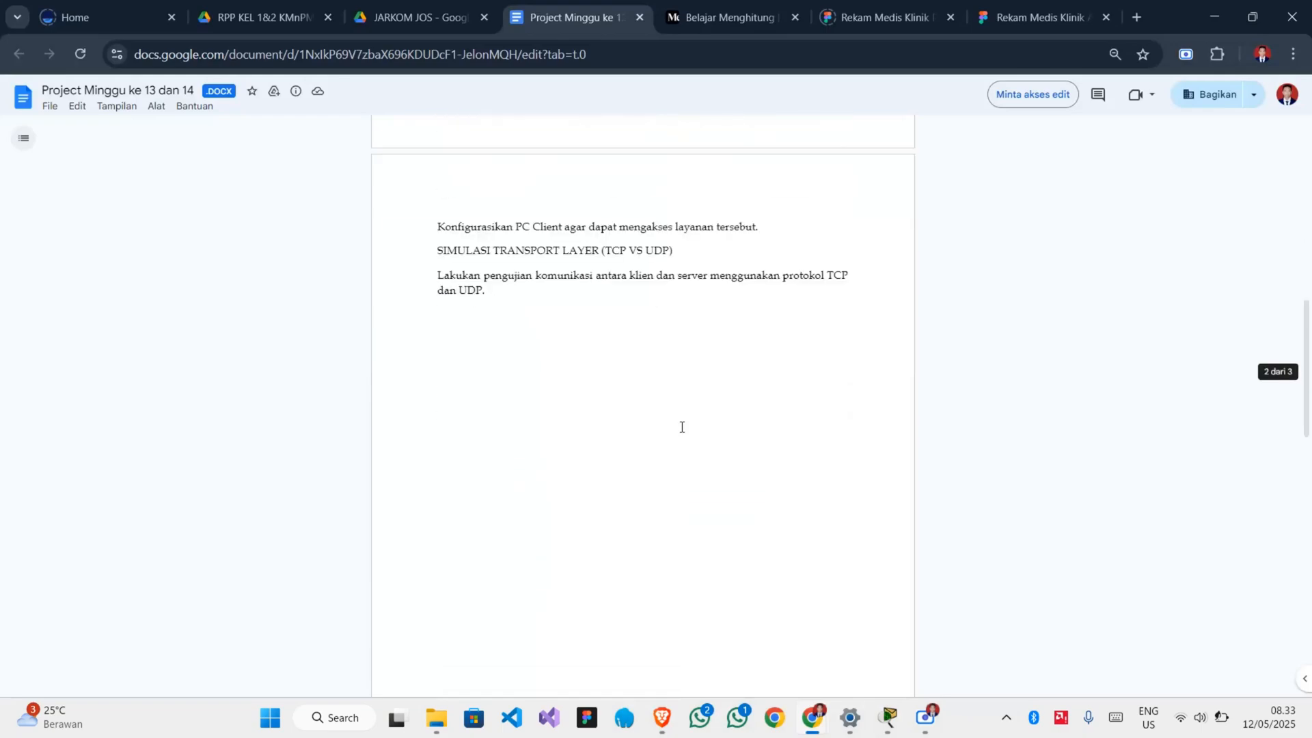
scroll(670, 309, "up", 2)
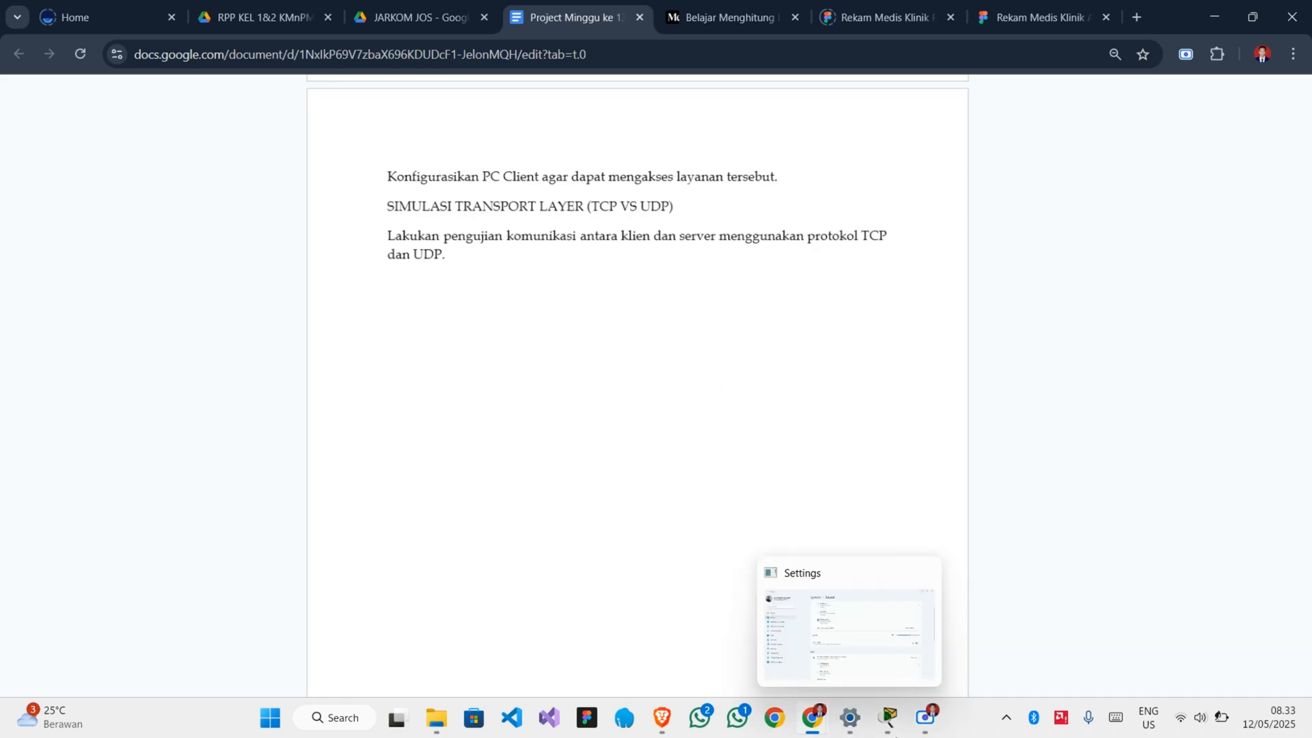
mouse_move(840, 725)
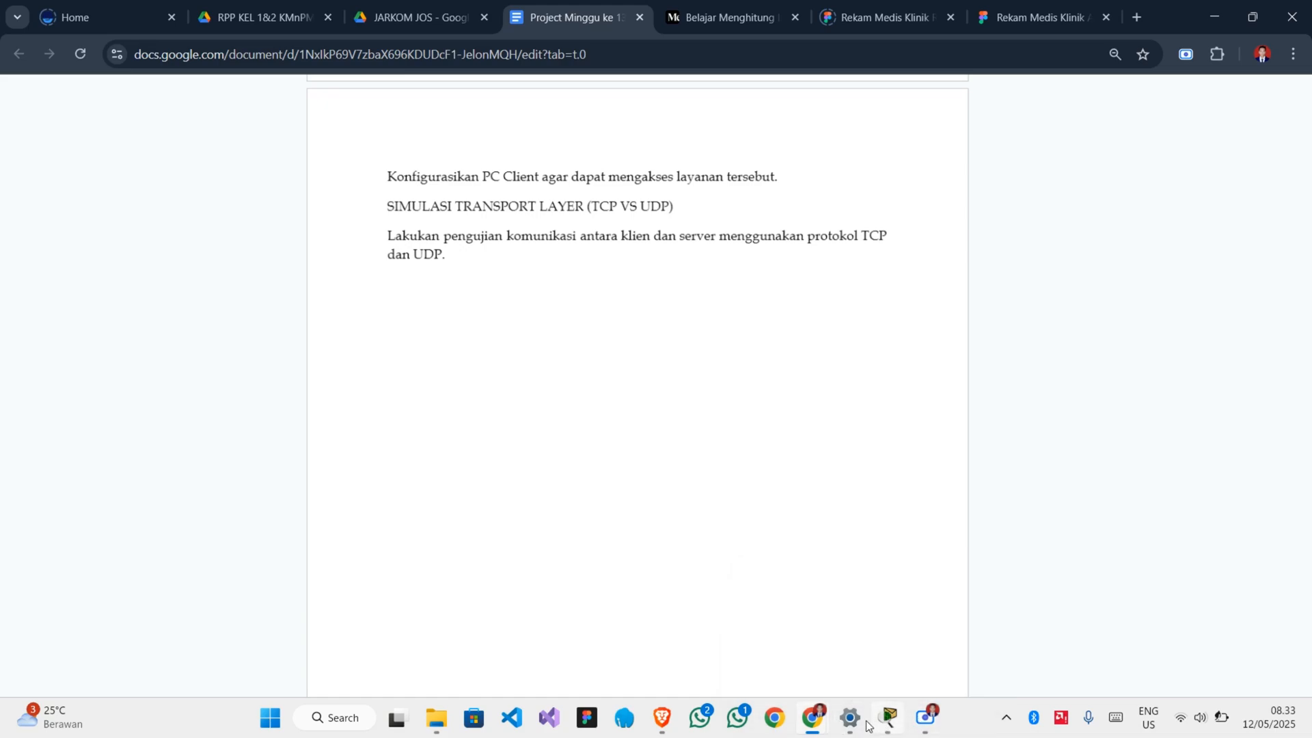
mouse_move(884, 720)
left_click(870, 655)
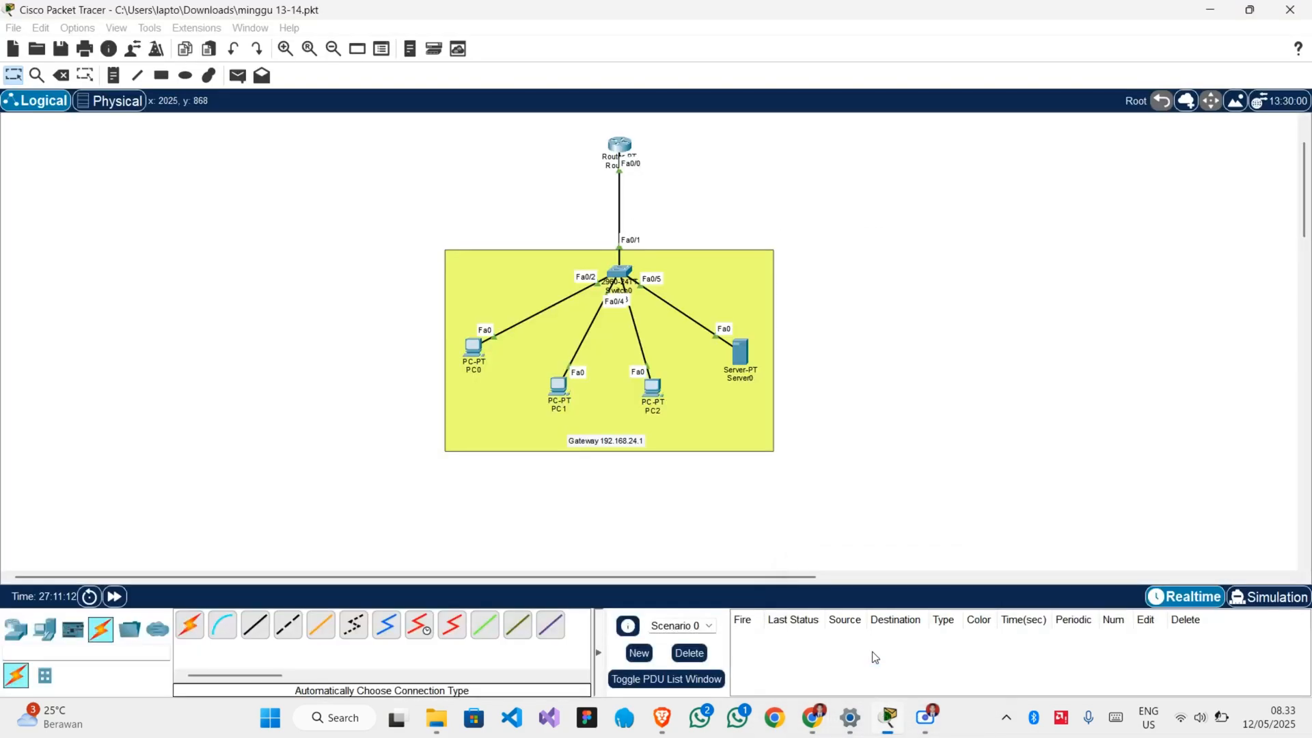
Switch to Simulation mode and limit the visible events to TCP and UDP, adding TCP and removing DNS from the event filters.
left_click(1252, 598)
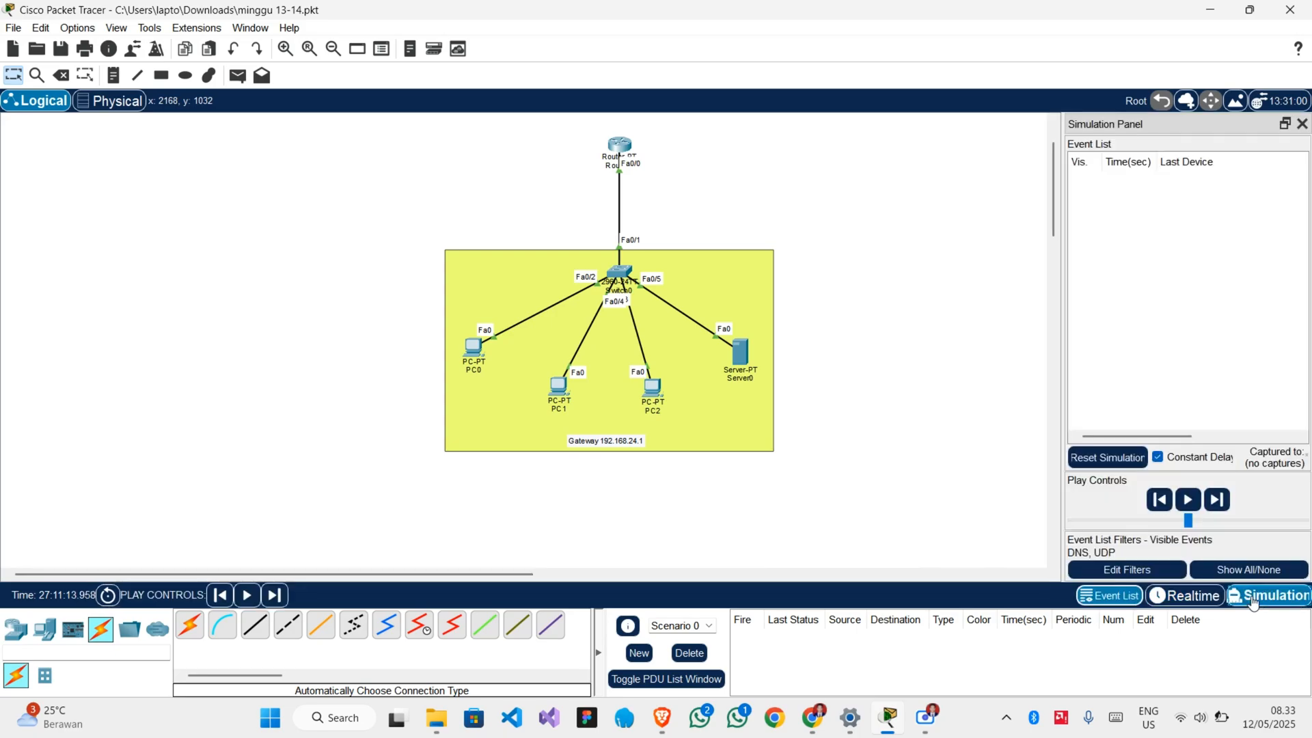
left_click(1165, 576)
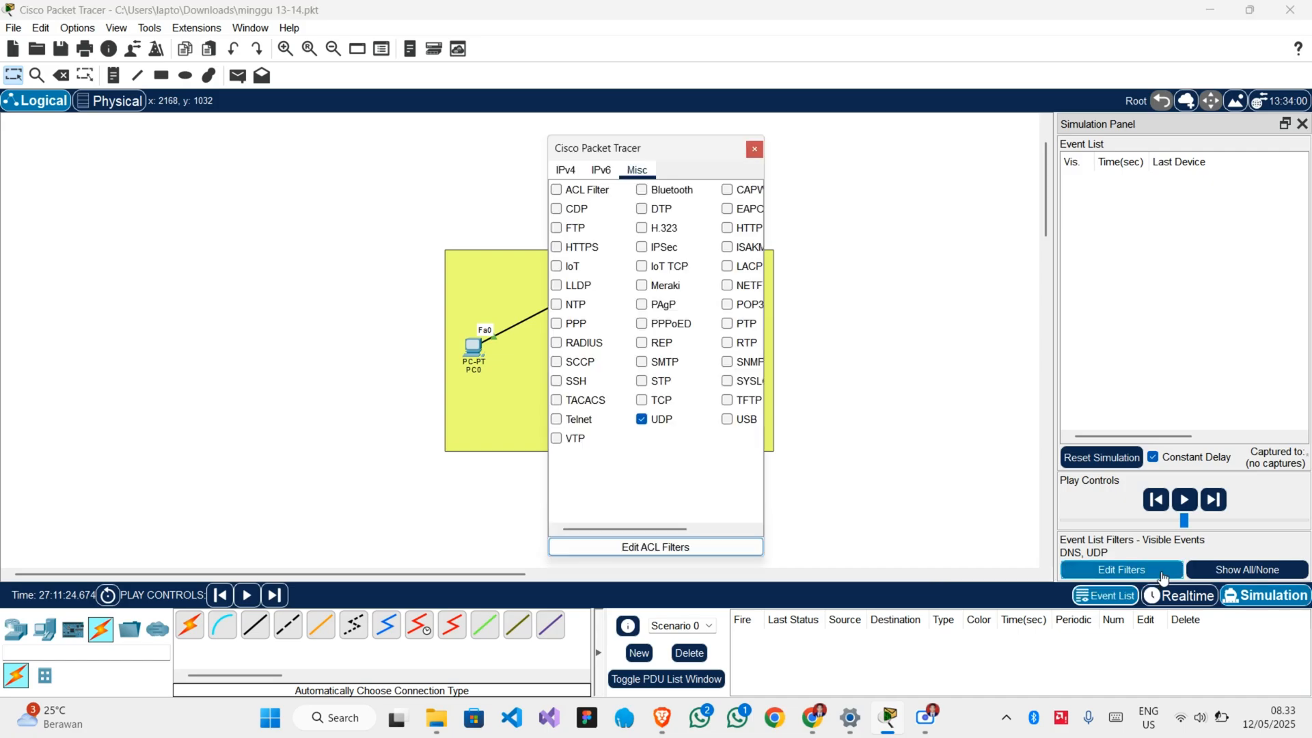
left_click(642, 402)
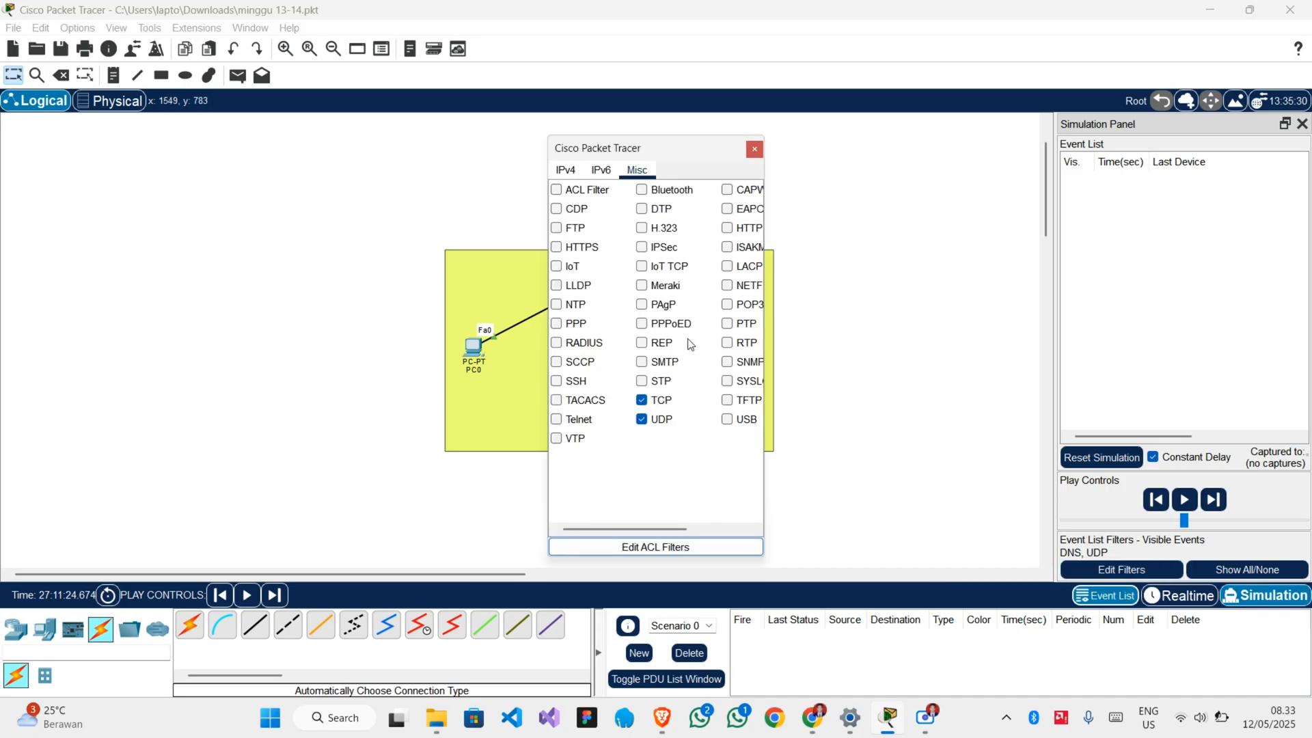
left_click(565, 169)
left_click(565, 209)
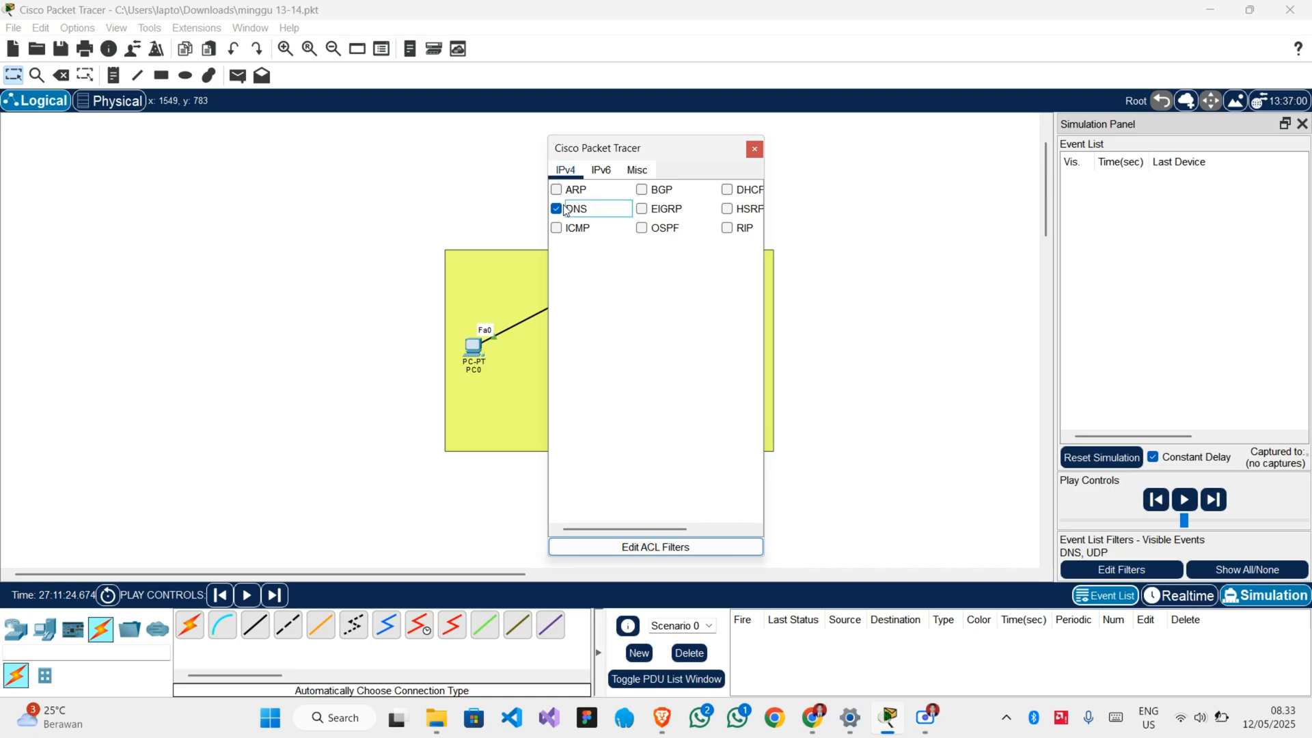
left_click(556, 209)
left_click(754, 150)
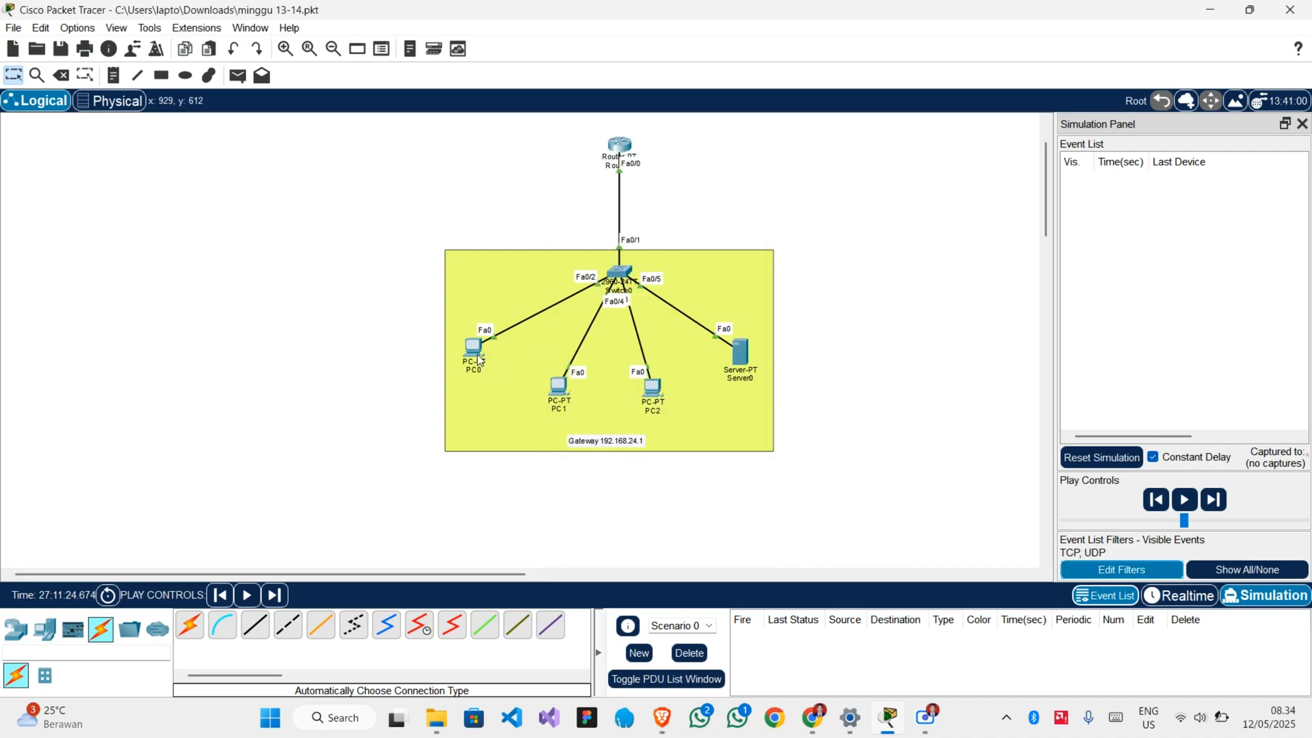
mouse_move(478, 360)
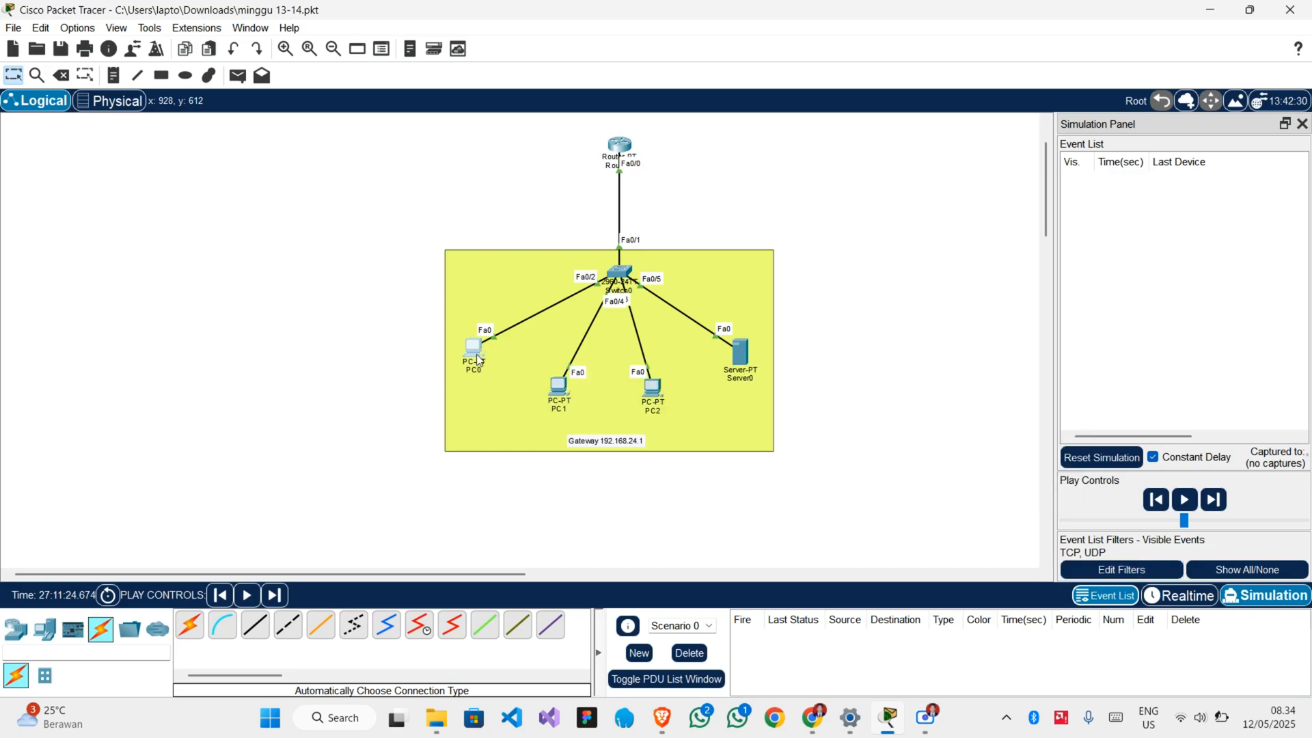
left_click(477, 354)
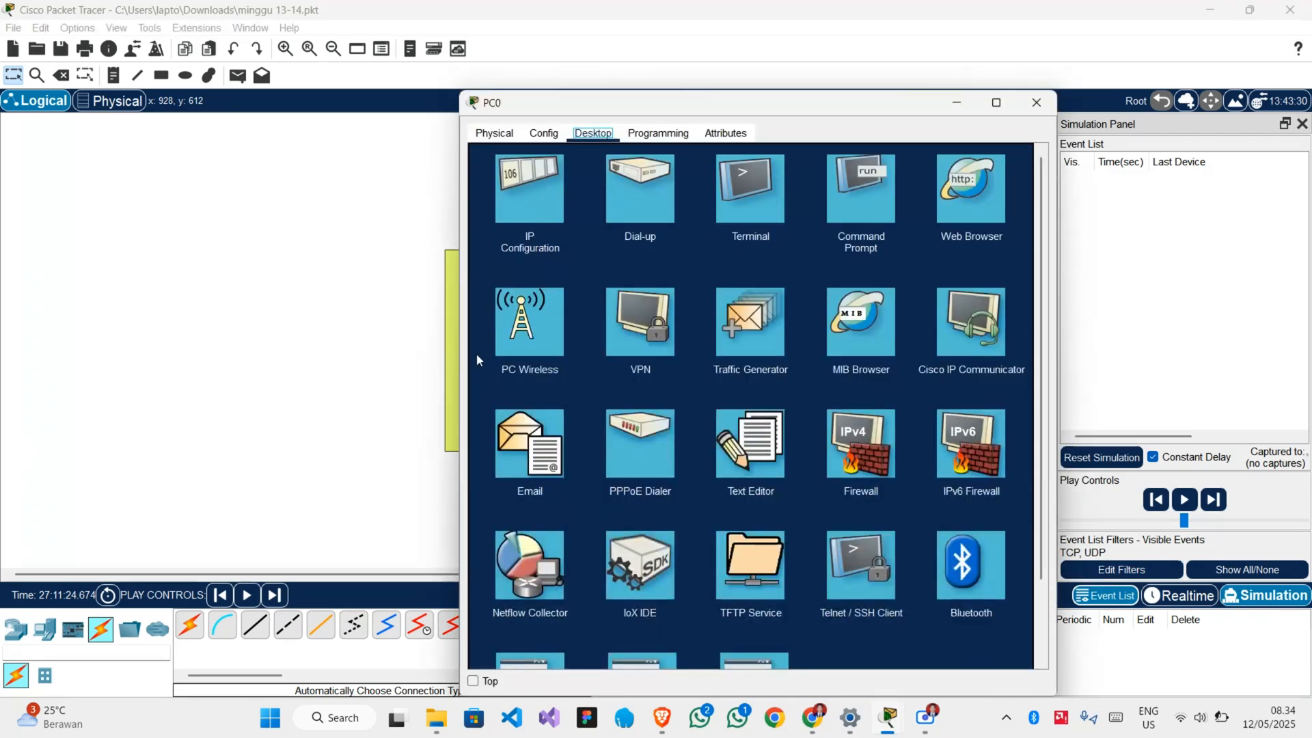
left_click(983, 210)
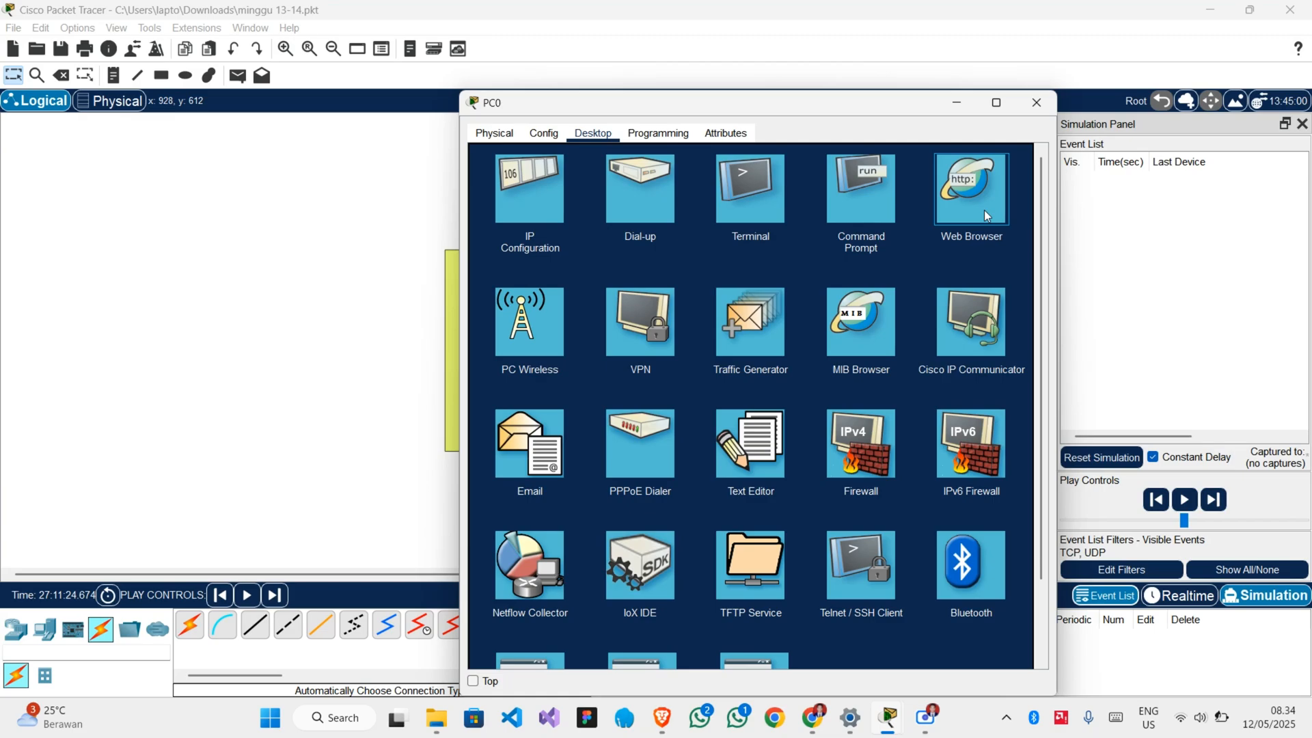
left_click(986, 215)
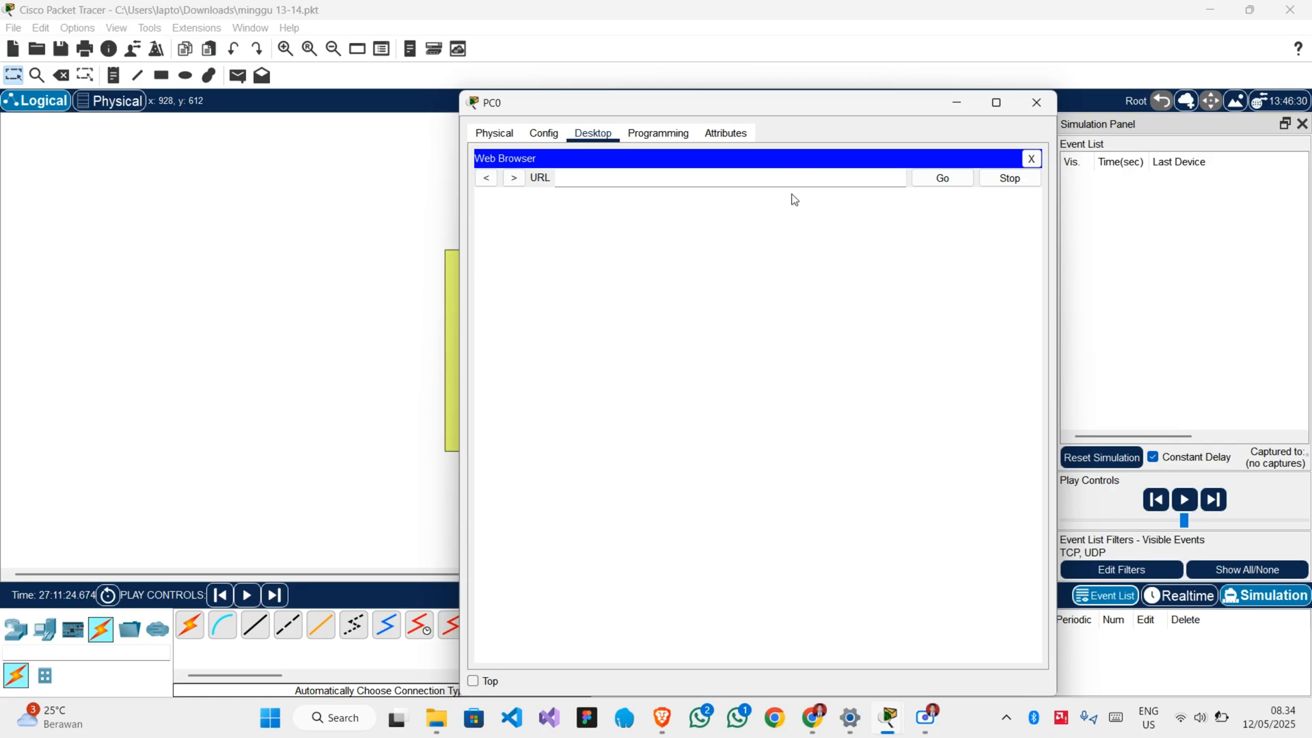
left_click(776, 179)
type("http://192.168.24.1")
left_click(943, 179)
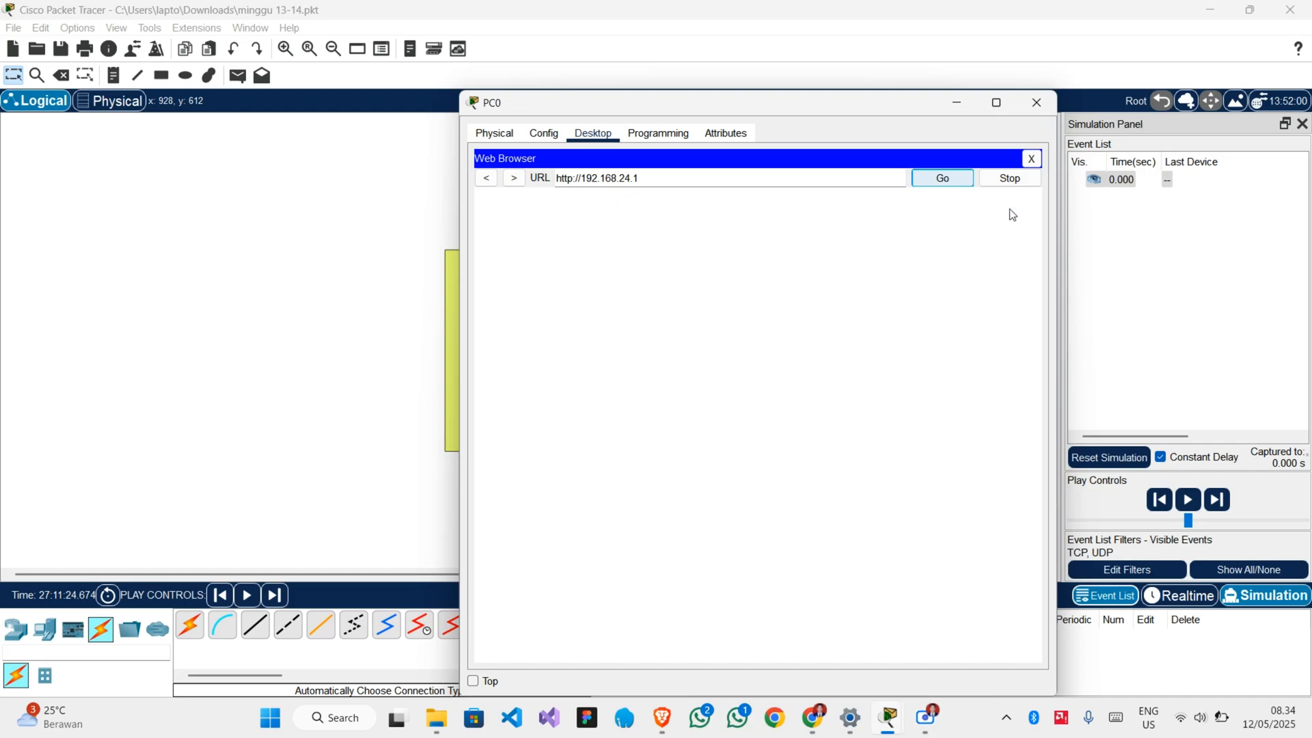
Bring the topology to the front and step the simulation forward five times to follow PC0's TCP exchange with Server0.
left_click(1105, 255)
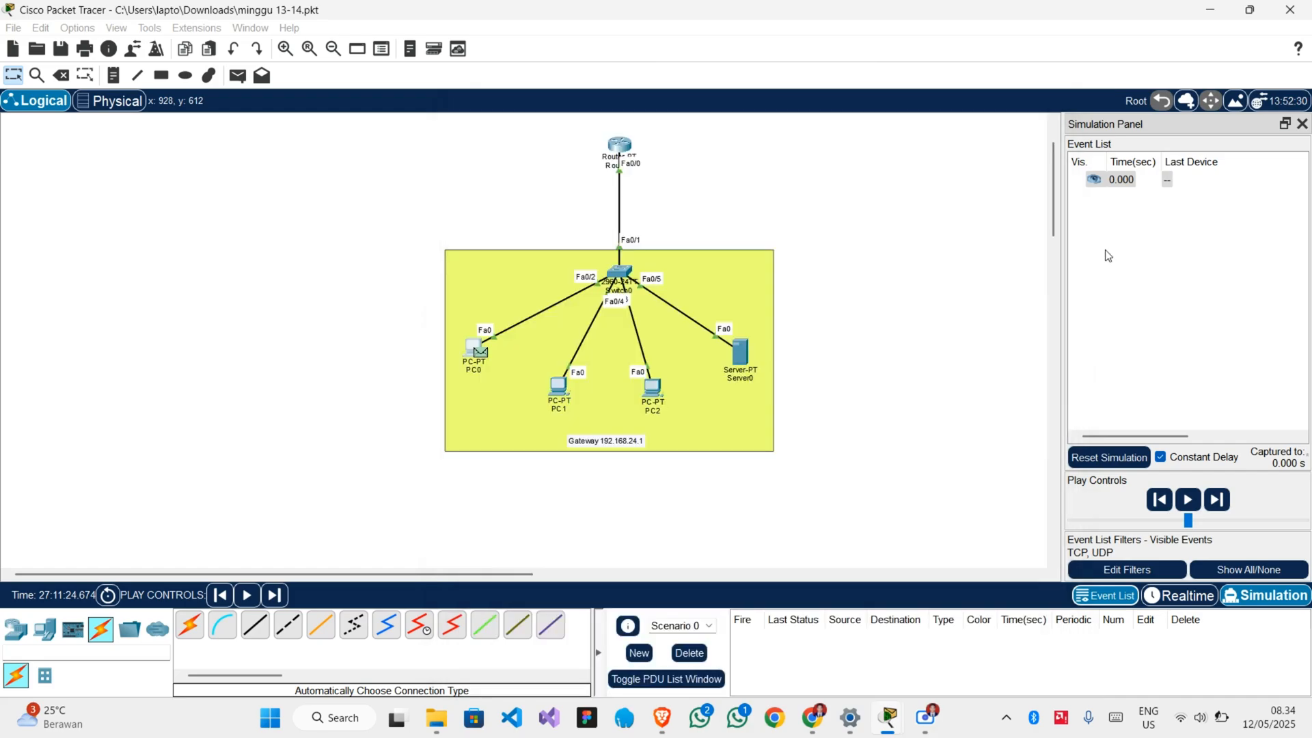
left_click(1218, 501)
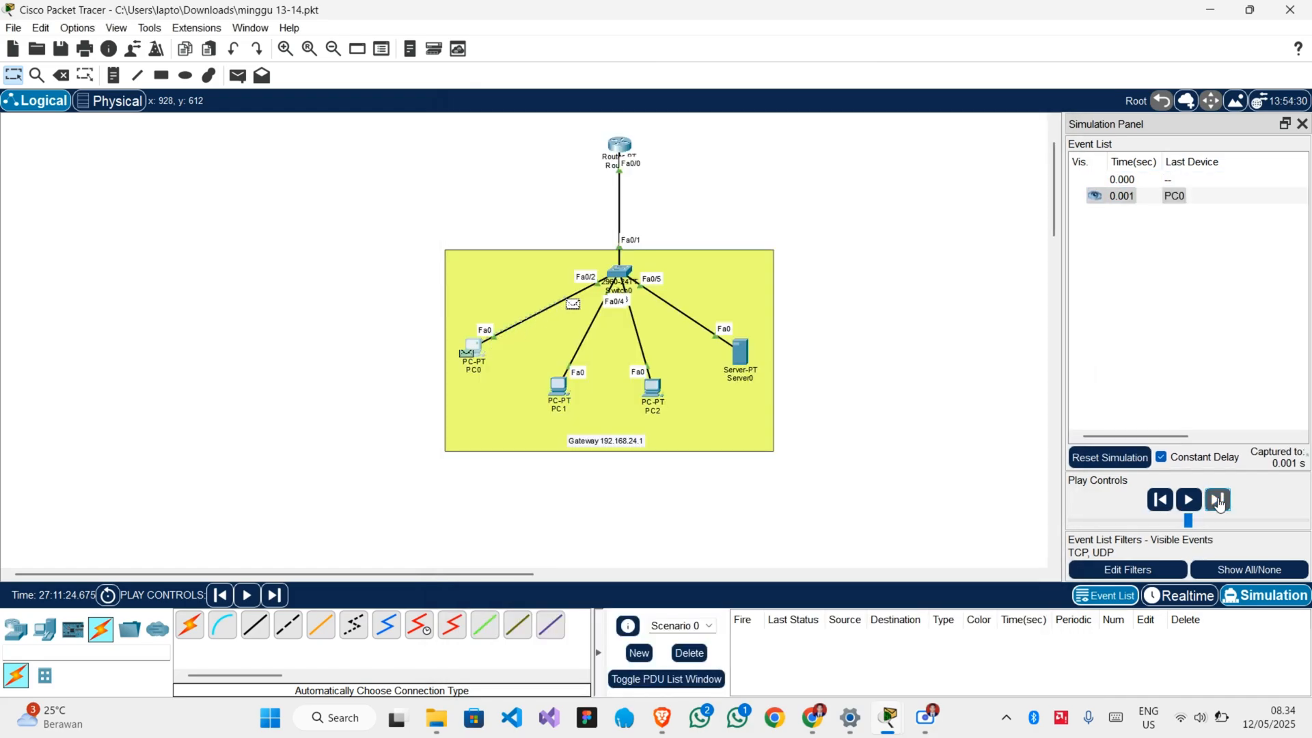
left_click(1218, 501)
left_click(1218, 501)
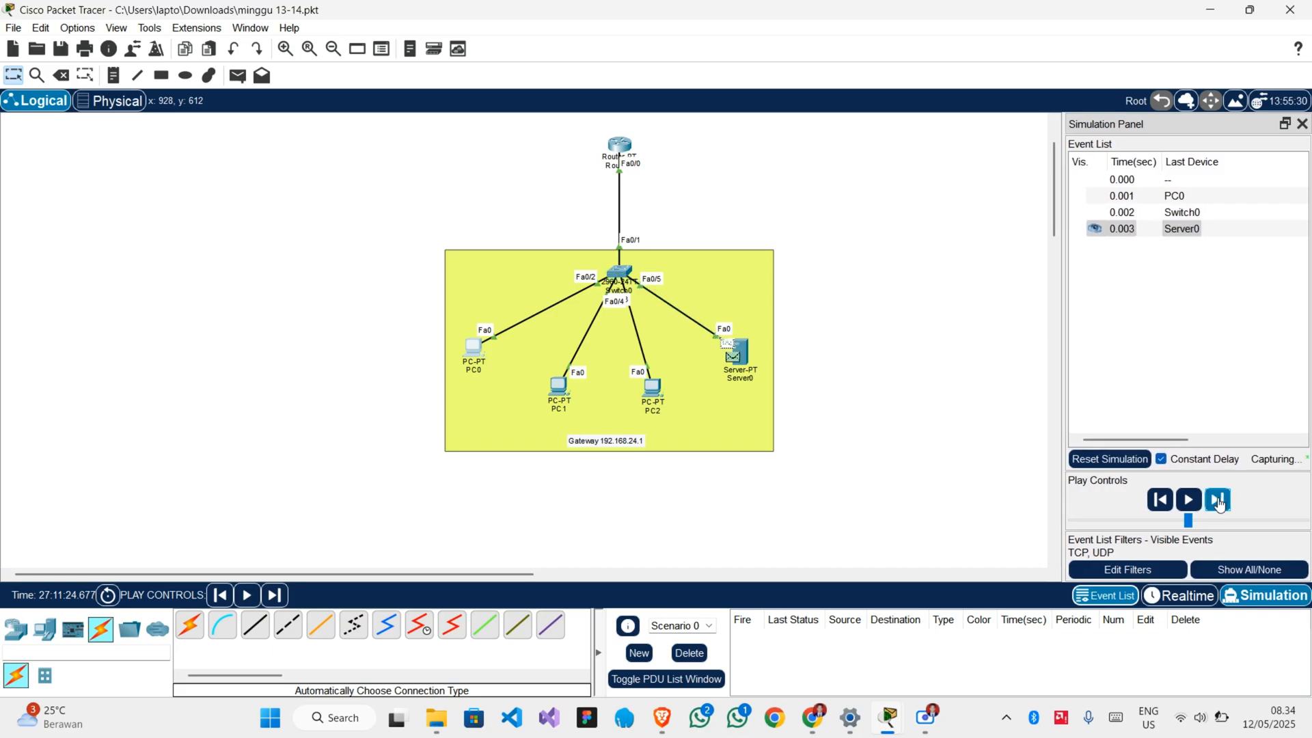
left_click(1219, 501)
left_click(1218, 501)
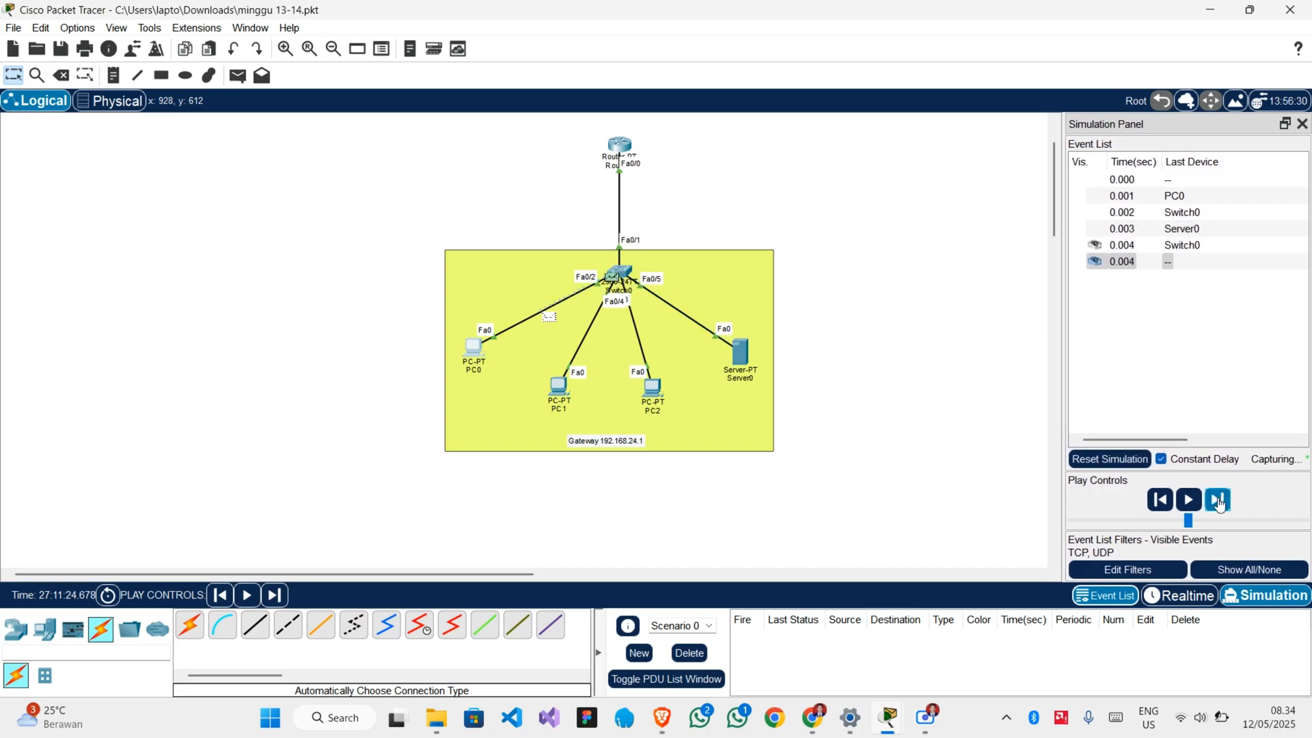
Switch back to Realtime mode, check the page loaded in PC0's Web Browser and close the PC0 window.
mouse_move(926, 721)
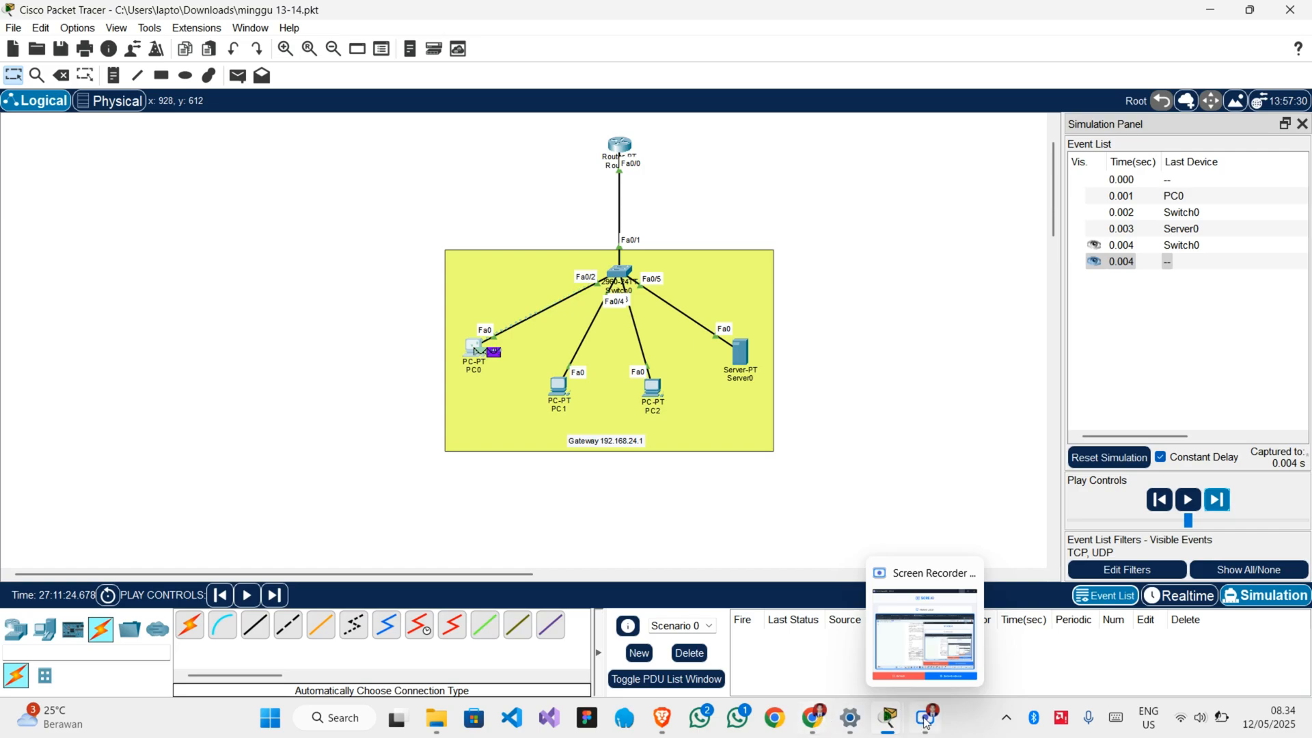
left_click(1180, 596)
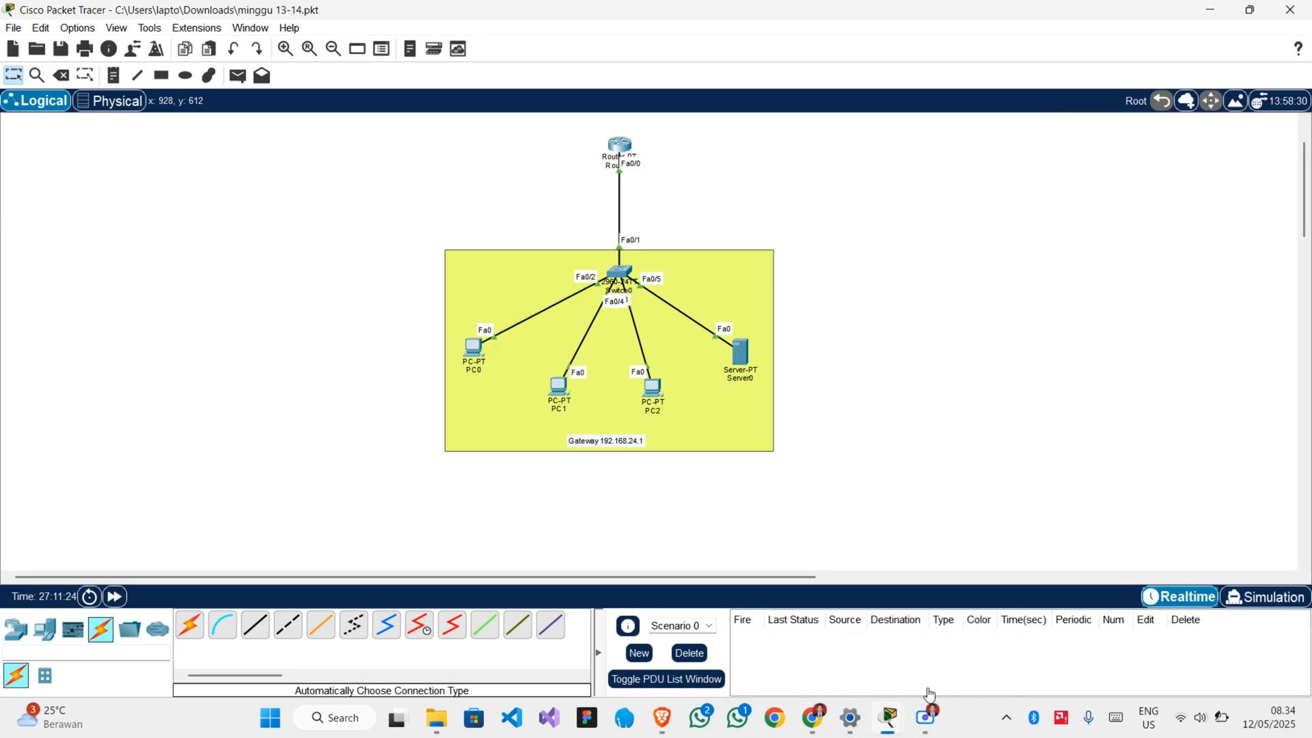
mouse_move(889, 717)
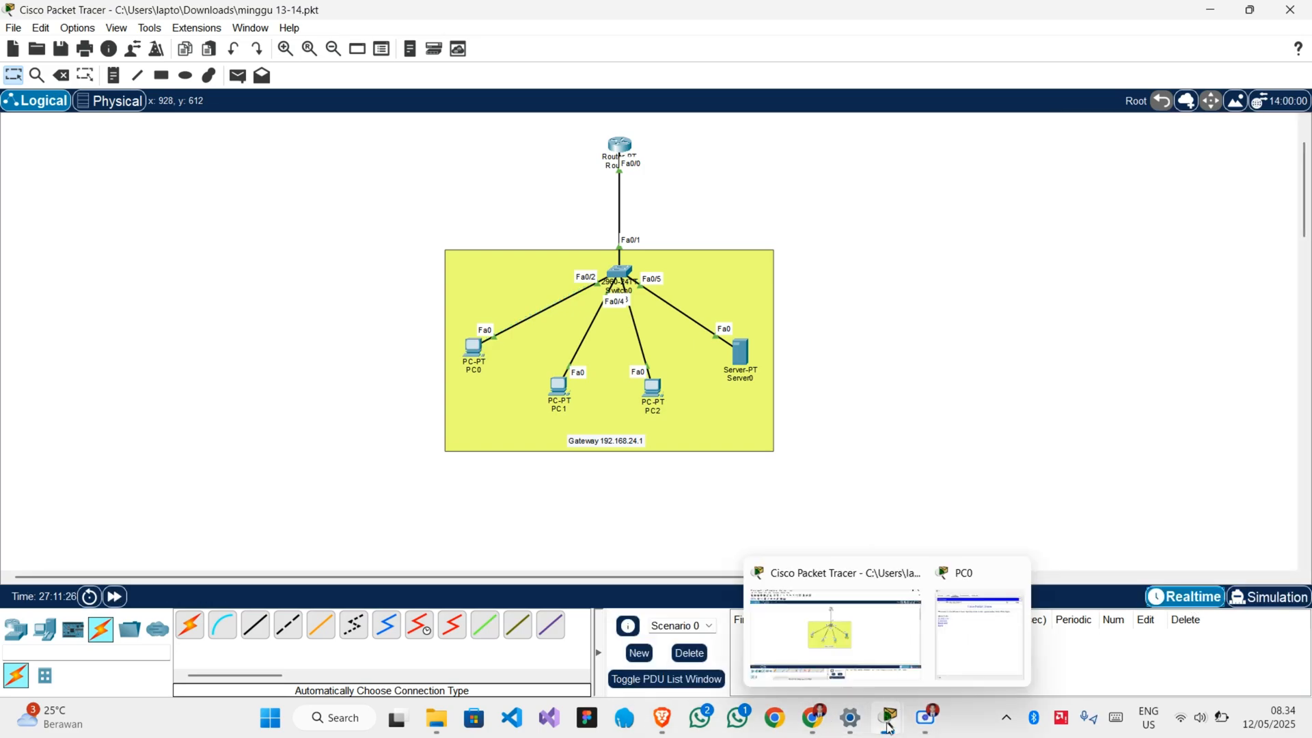
left_click(988, 659)
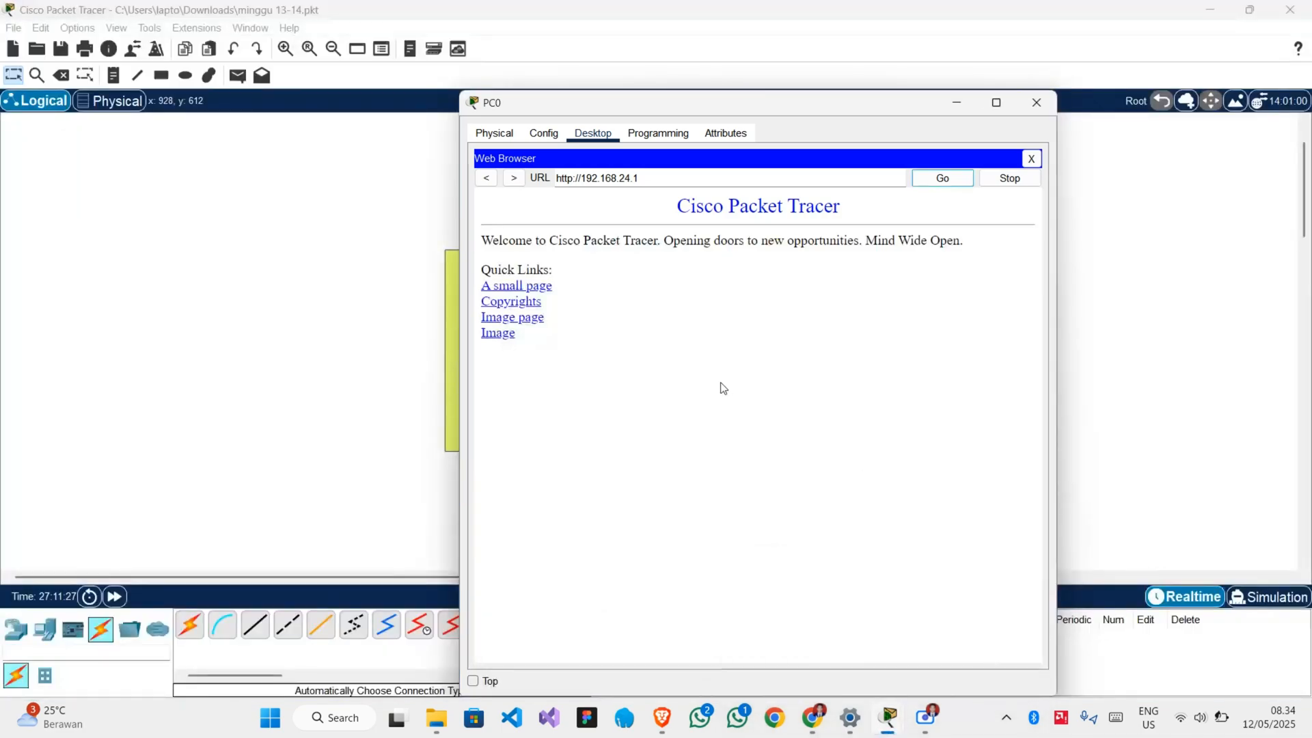
left_click(1036, 112)
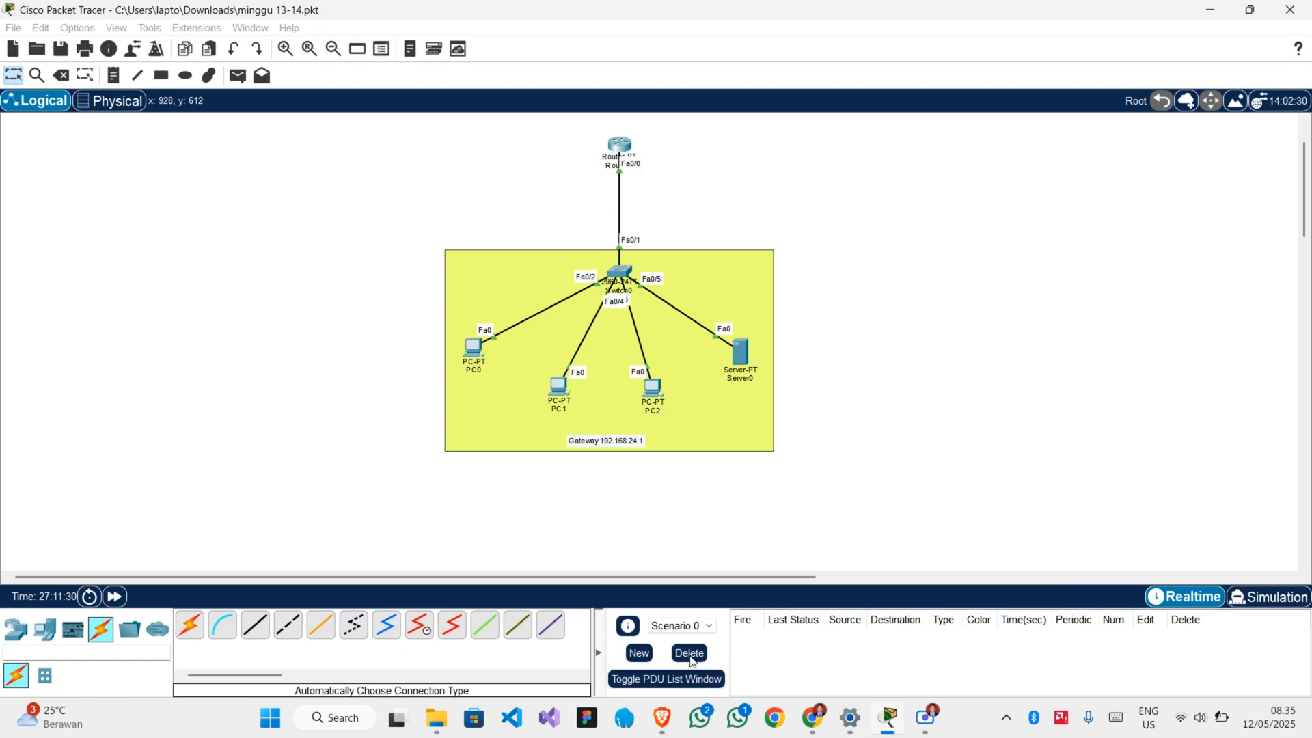
left_click(561, 394)
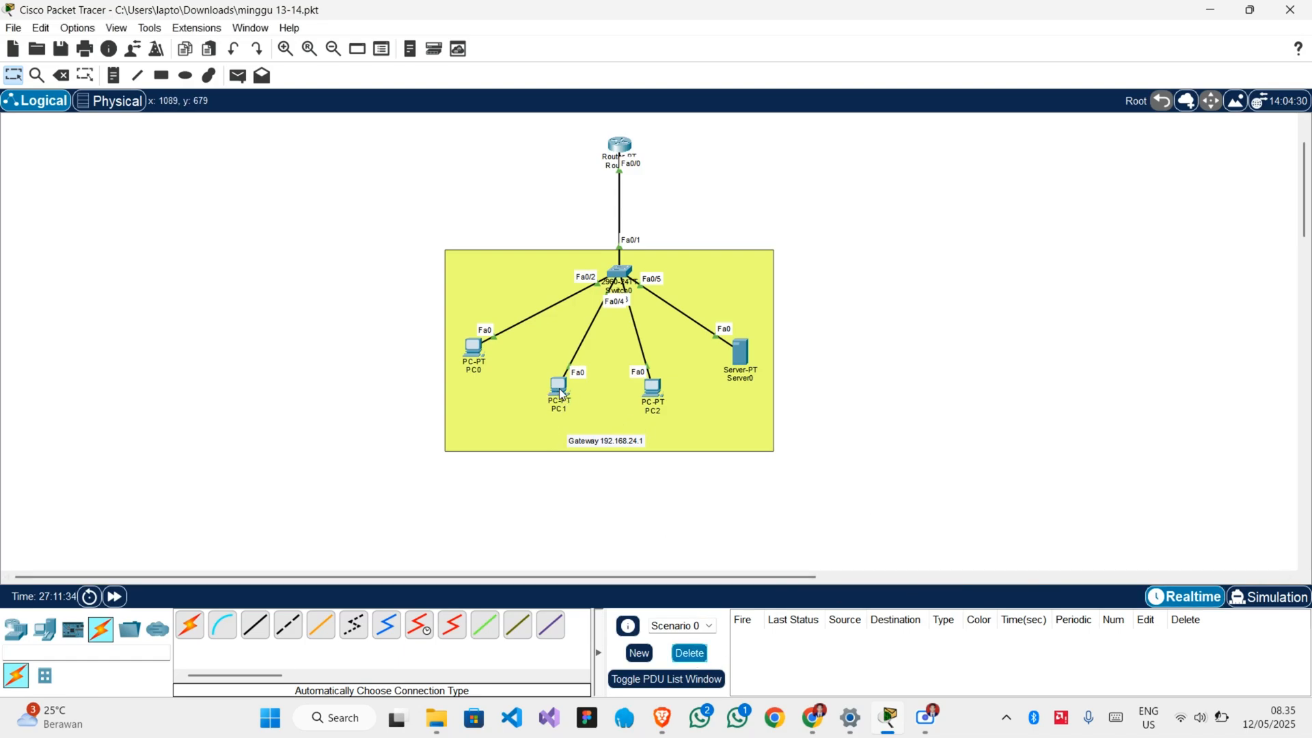
left_click(569, 387)
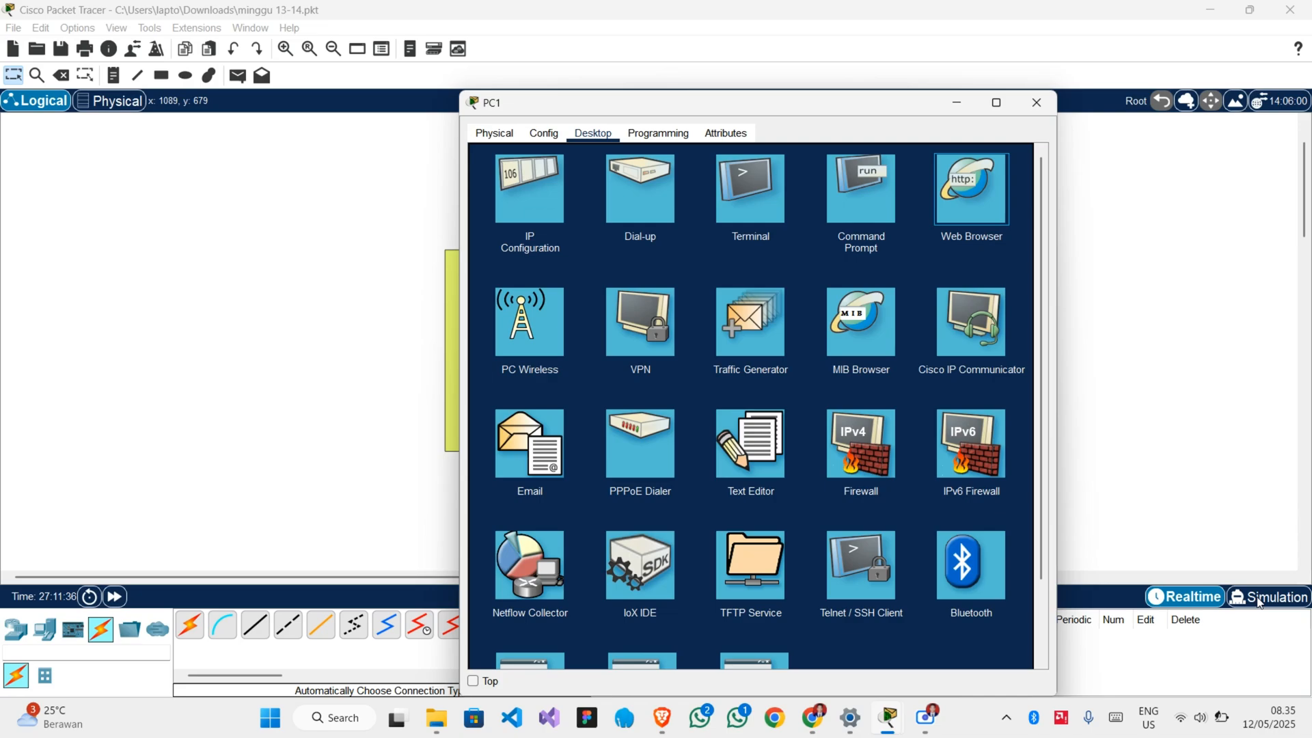
left_click(1261, 601)
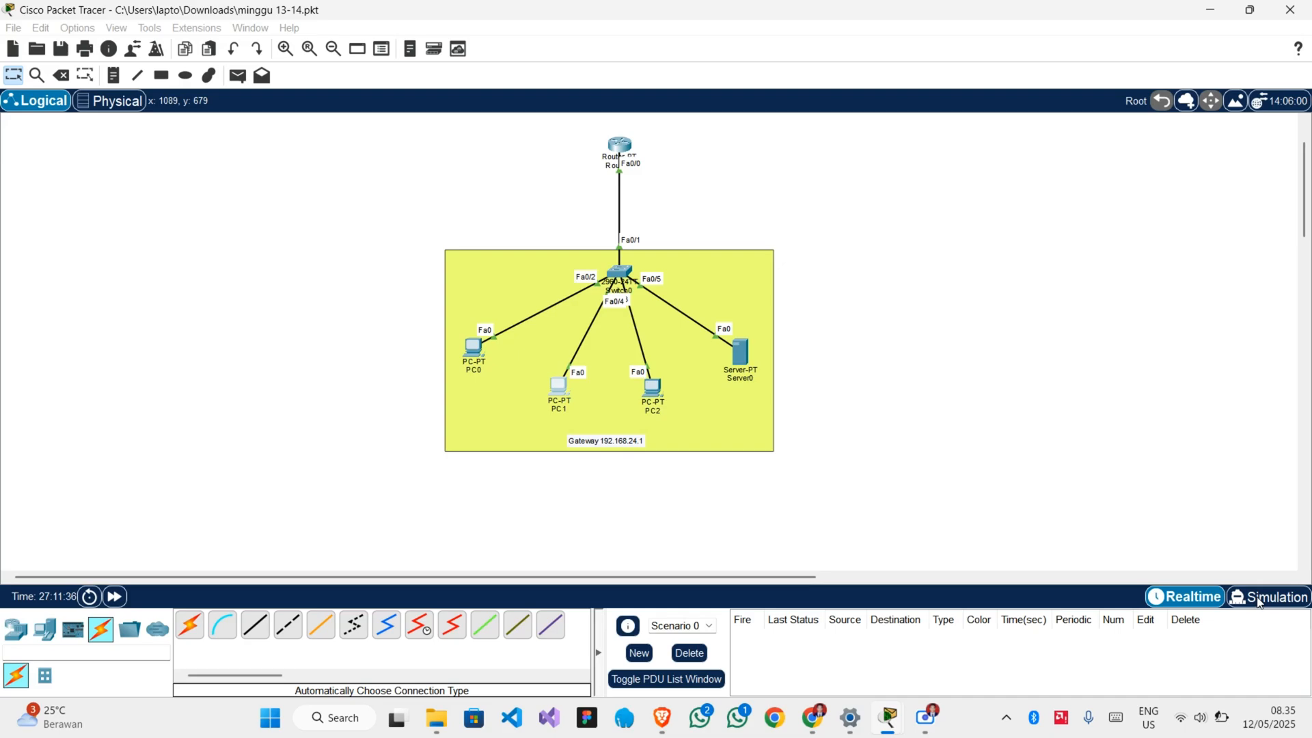
left_click(1259, 600)
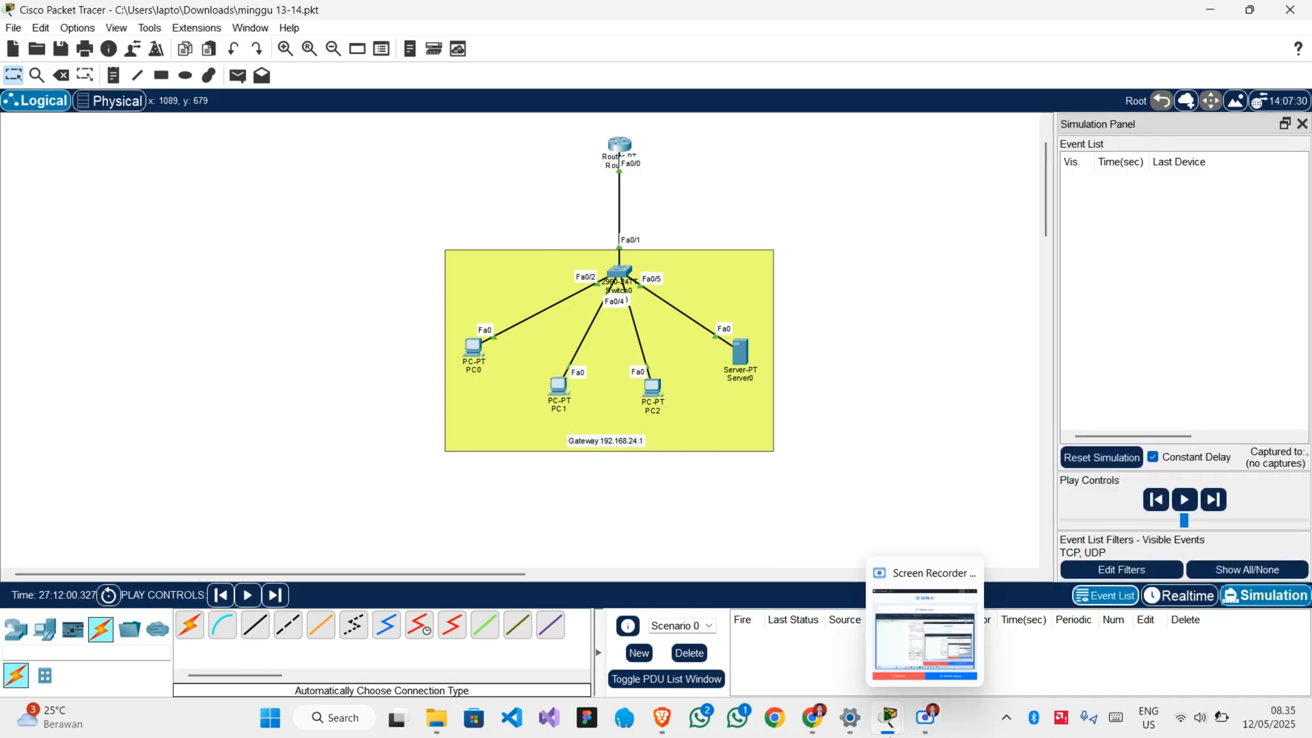
mouse_move(888, 717)
left_click(966, 666)
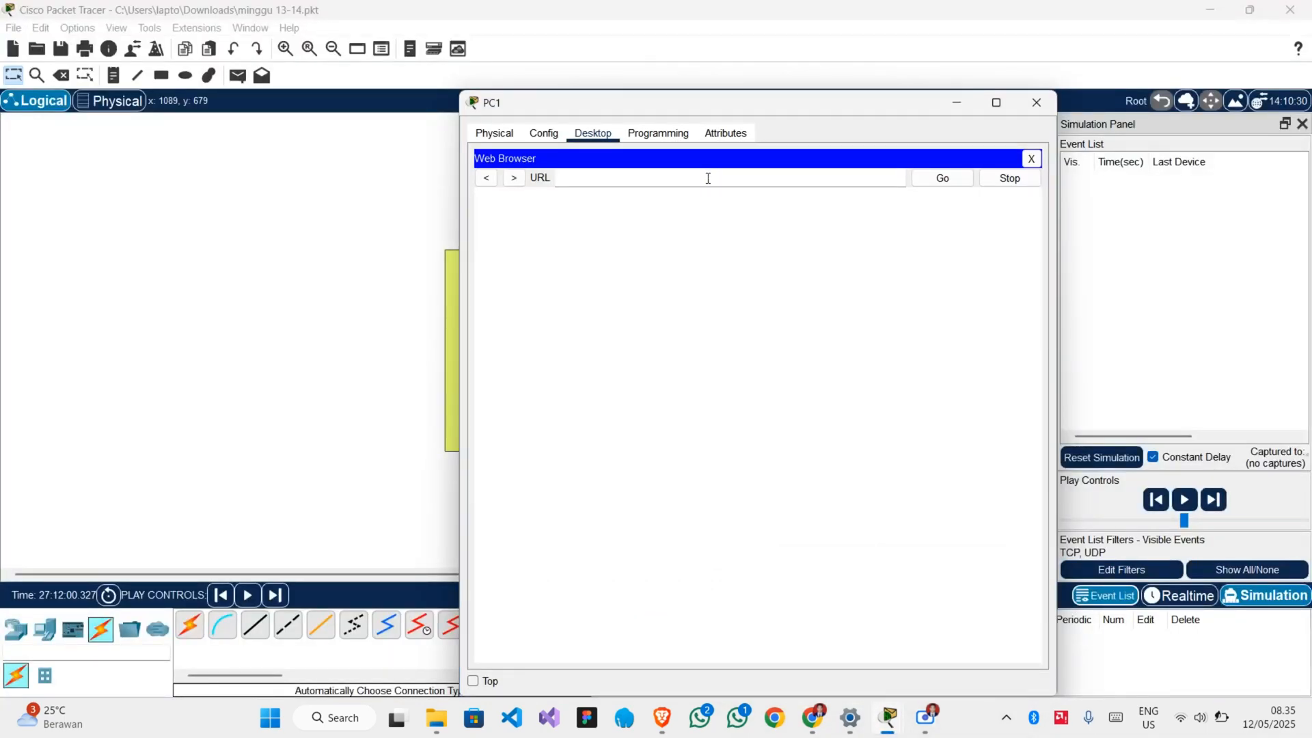
type("http")
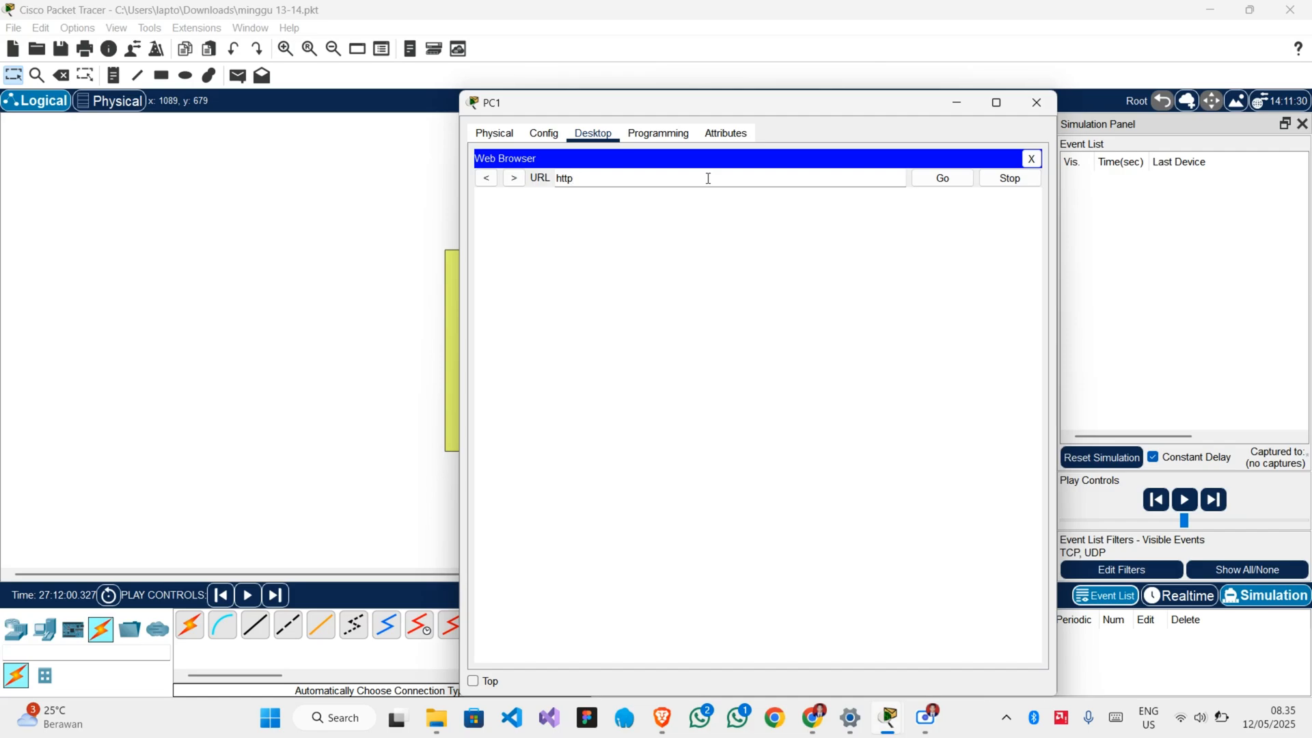
type("://")
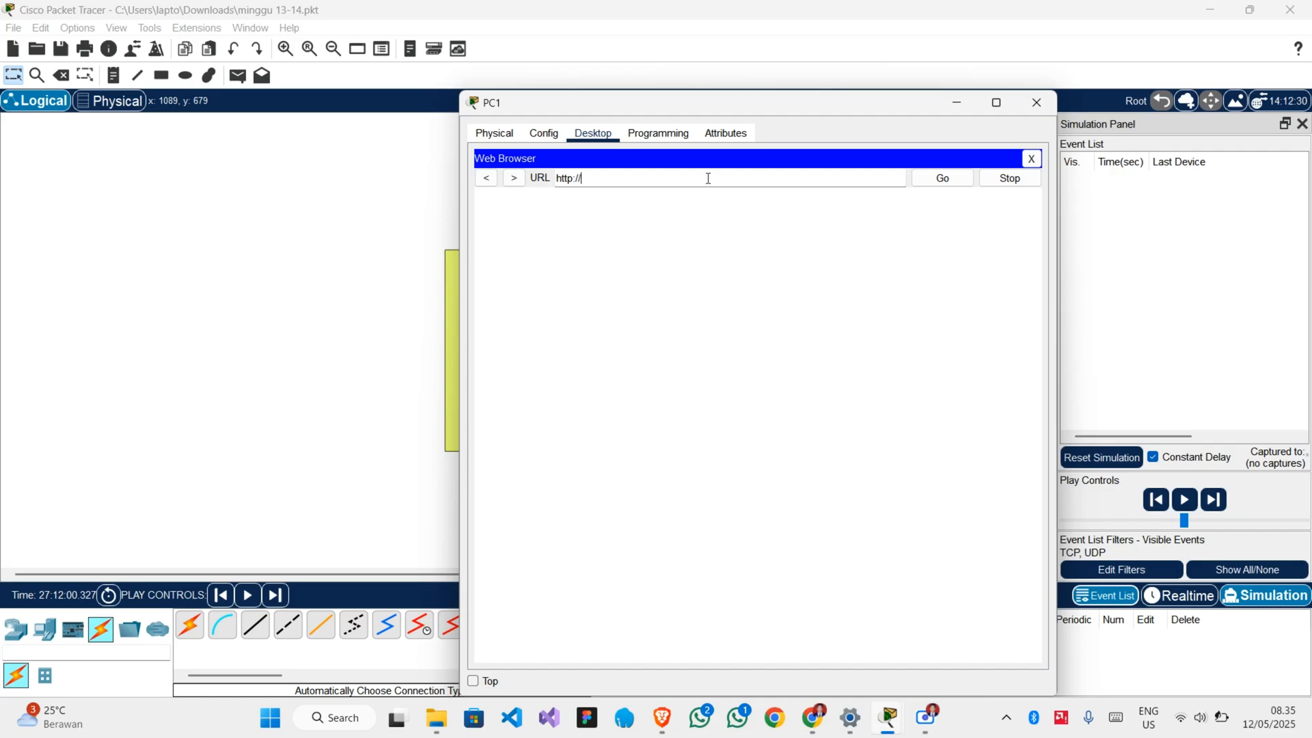
type("web.internal")
left_click(946, 181)
Bring the topology to the front and step the simulation forward four times to follow PC1's exchange with Server0.
left_click(1094, 239)
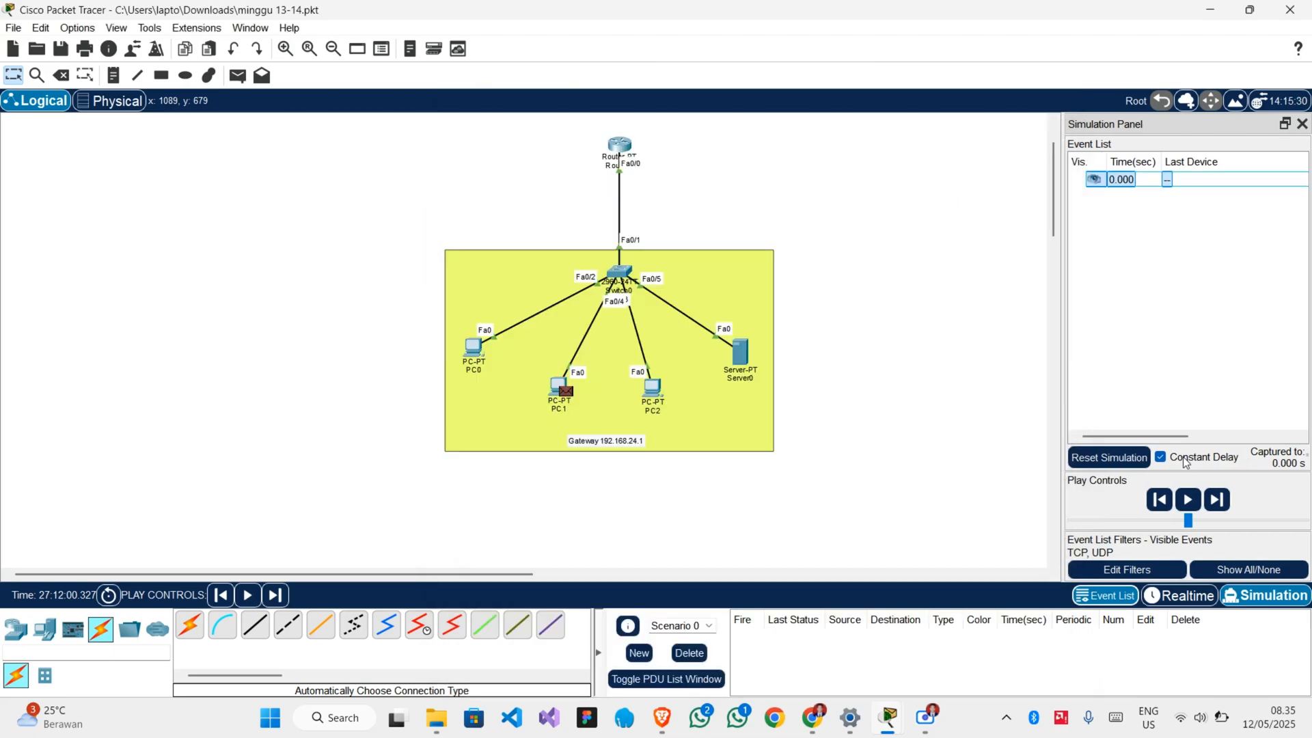
left_click(1215, 502)
left_click(1215, 501)
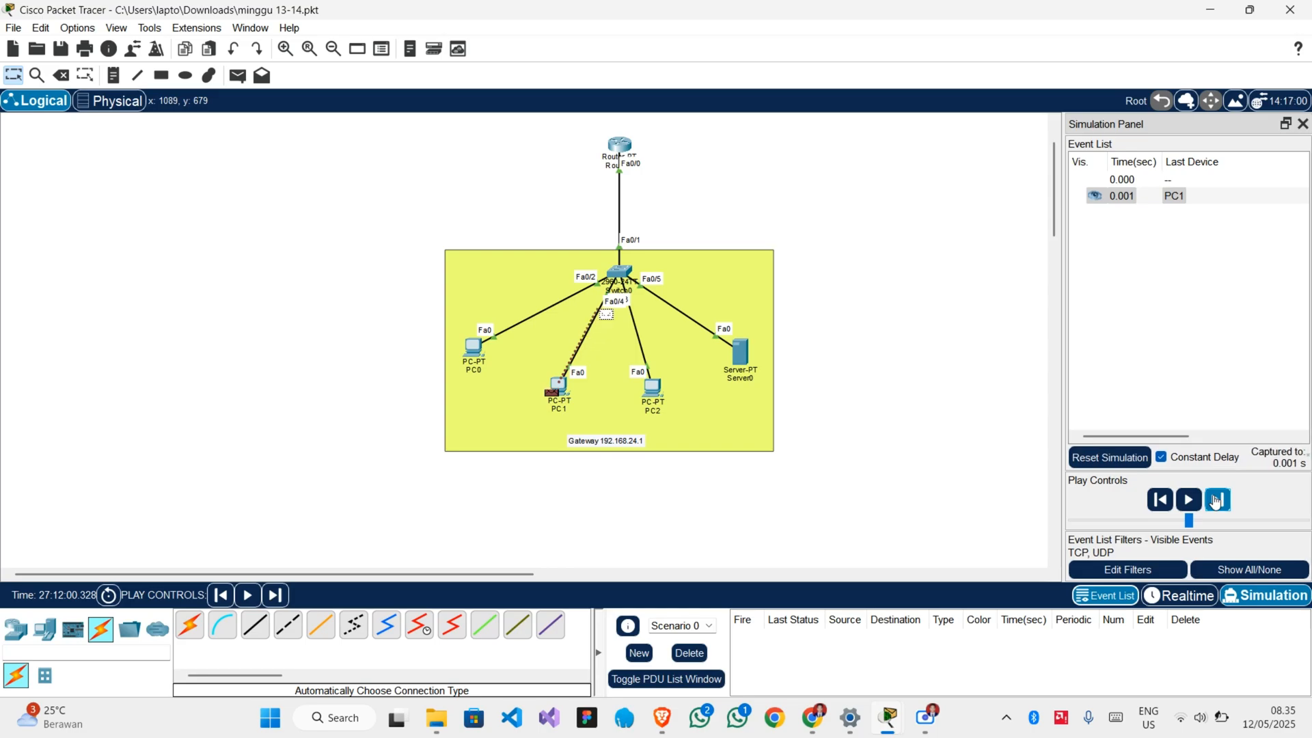
left_click(1216, 502)
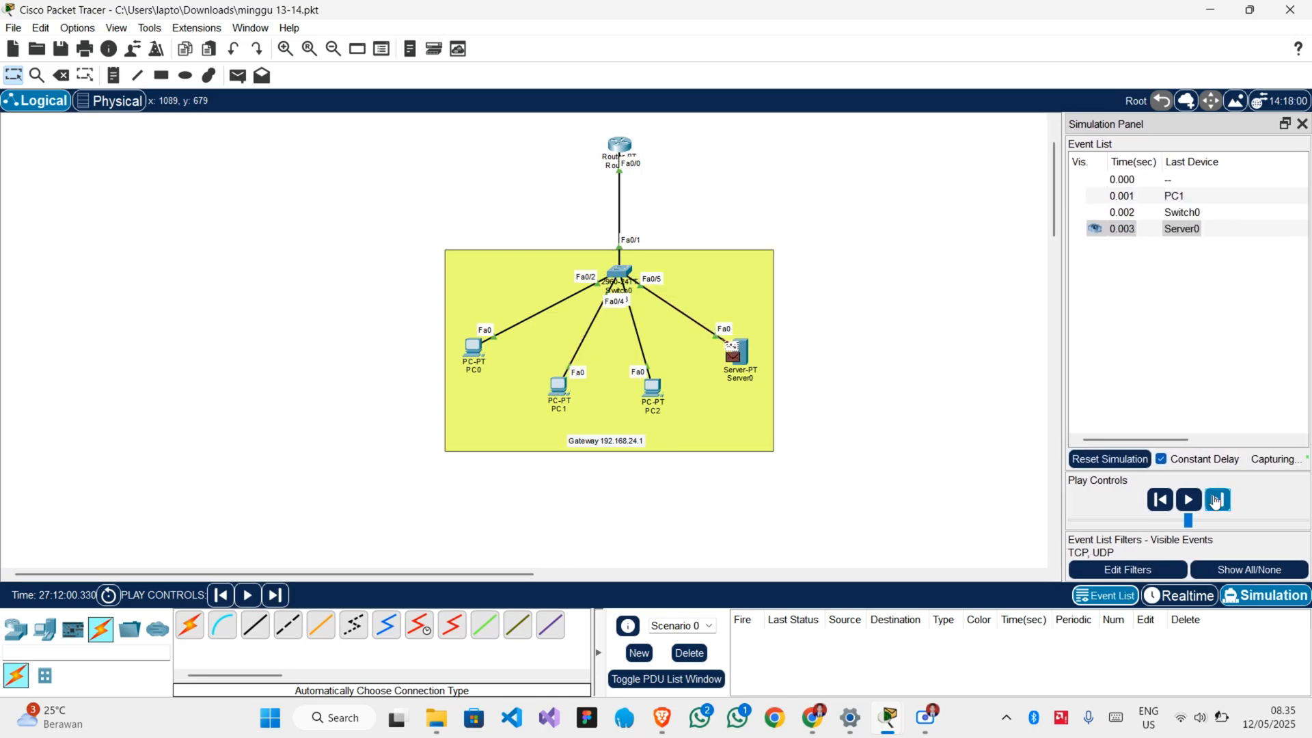
left_click(1216, 501)
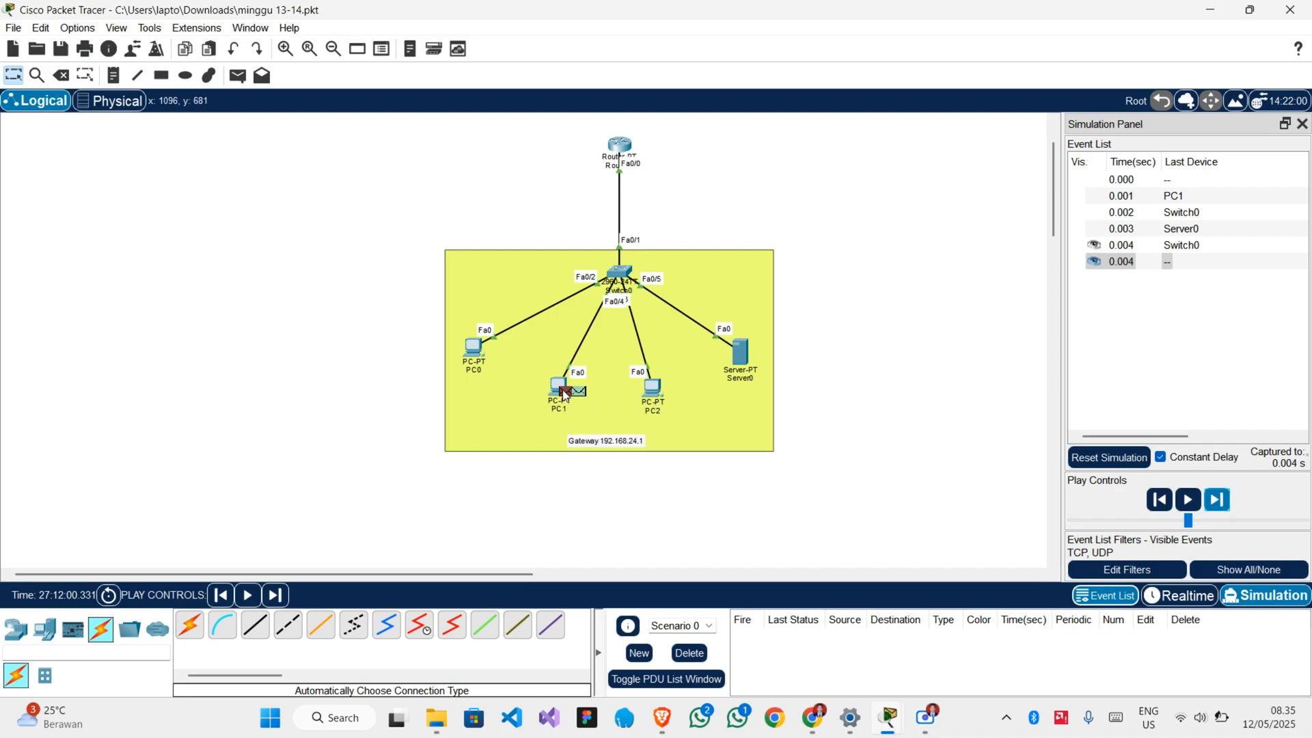
Inspect the OSI model details of the TCP packet waiting at PC1, and close the PDU information.
mouse_move(582, 397)
left_click(580, 393)
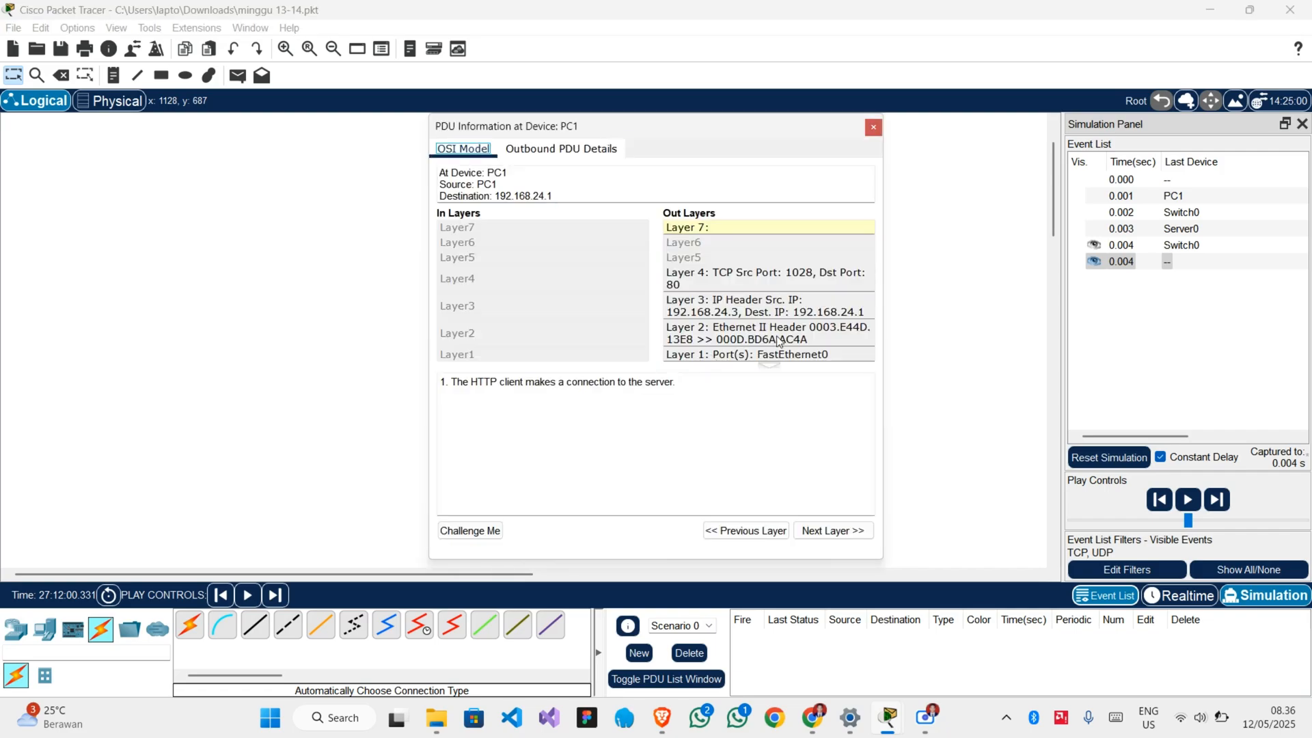
left_click(873, 129)
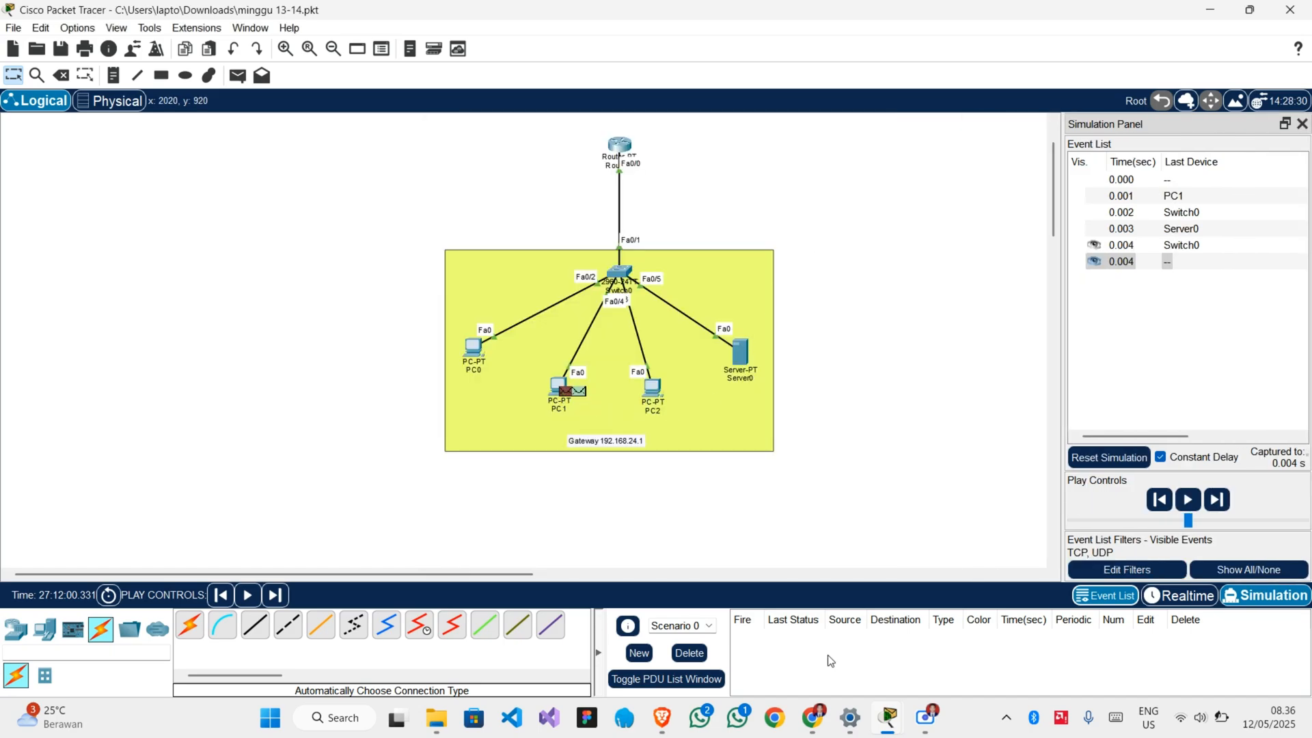
Return to Realtime mode, check the web.internal page in PC1's Web Browser and close the PC1 window.
mouse_move(819, 717)
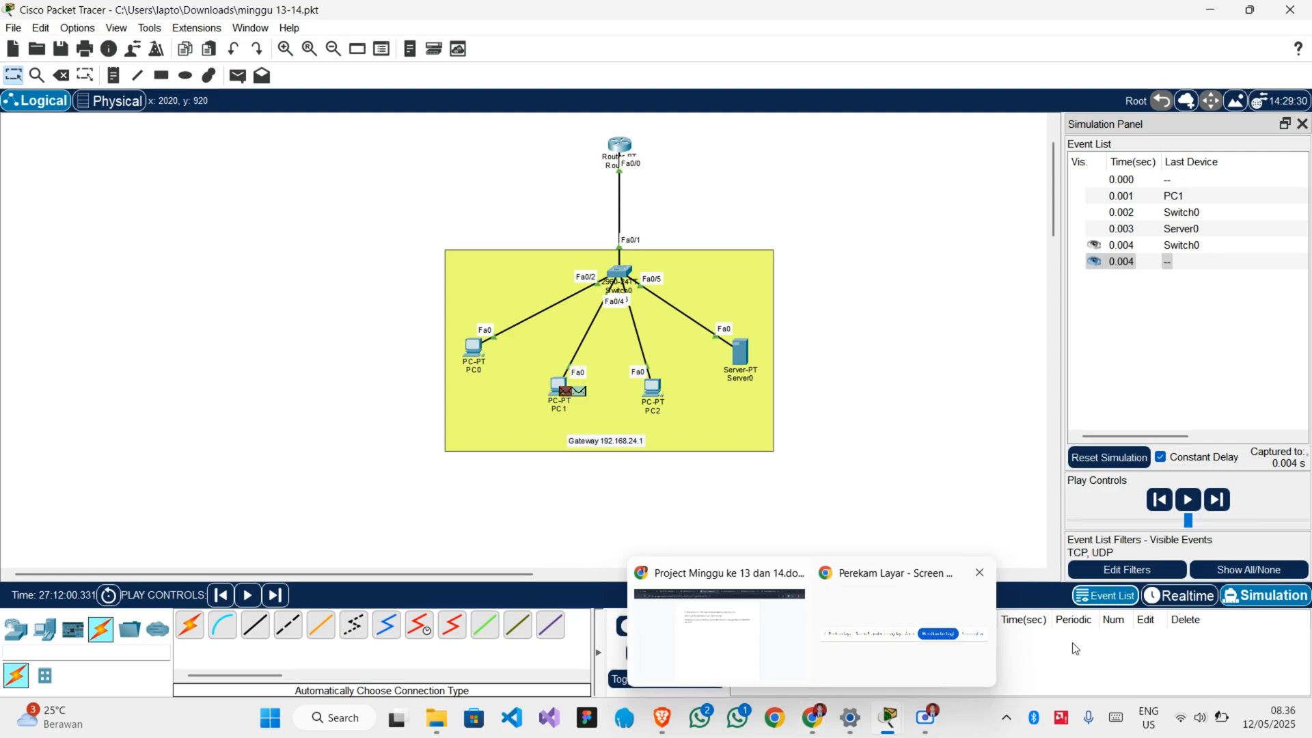
left_click(1165, 594)
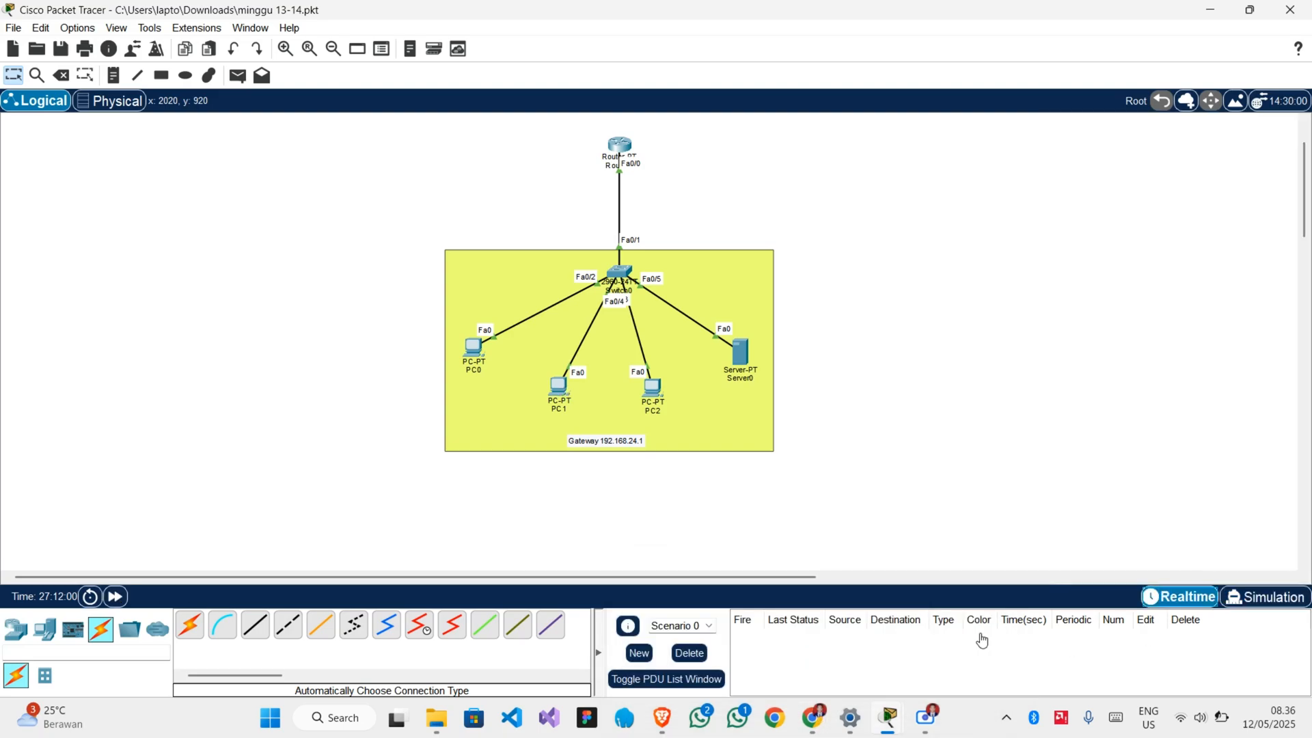
mouse_move(818, 711)
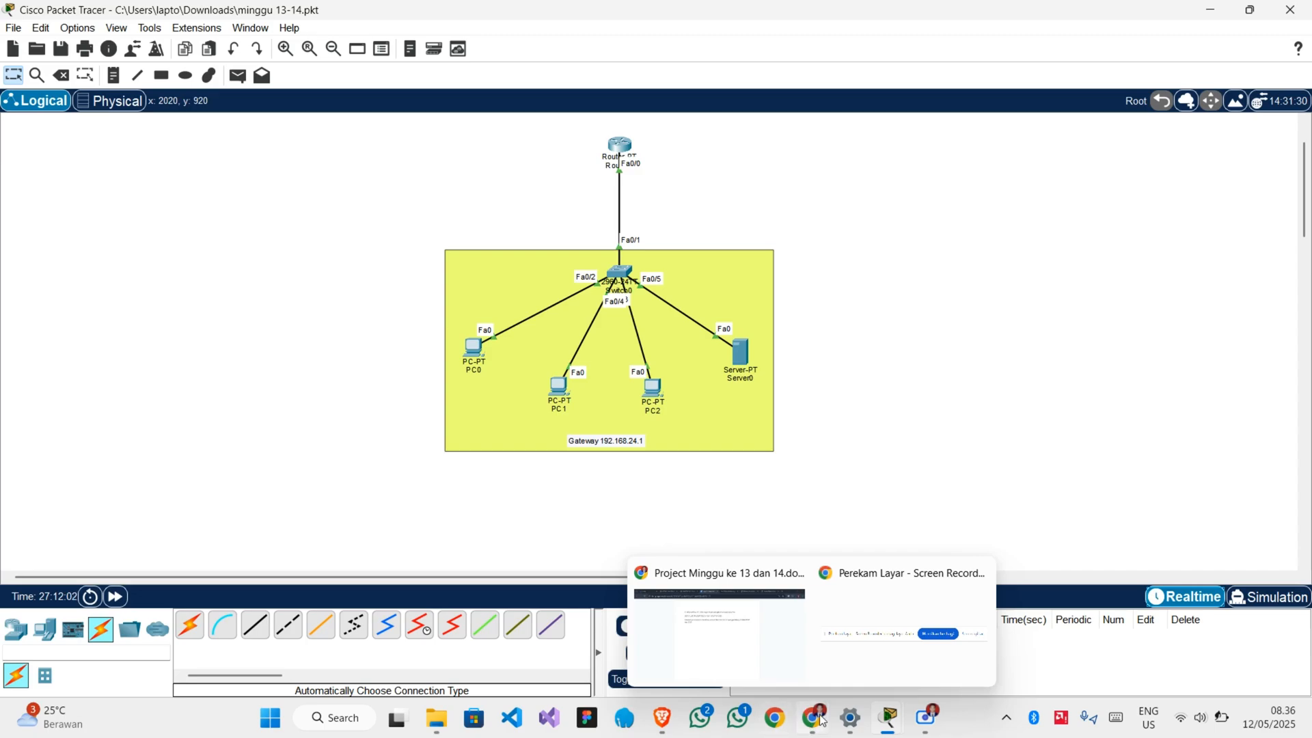
mouse_move(888, 719)
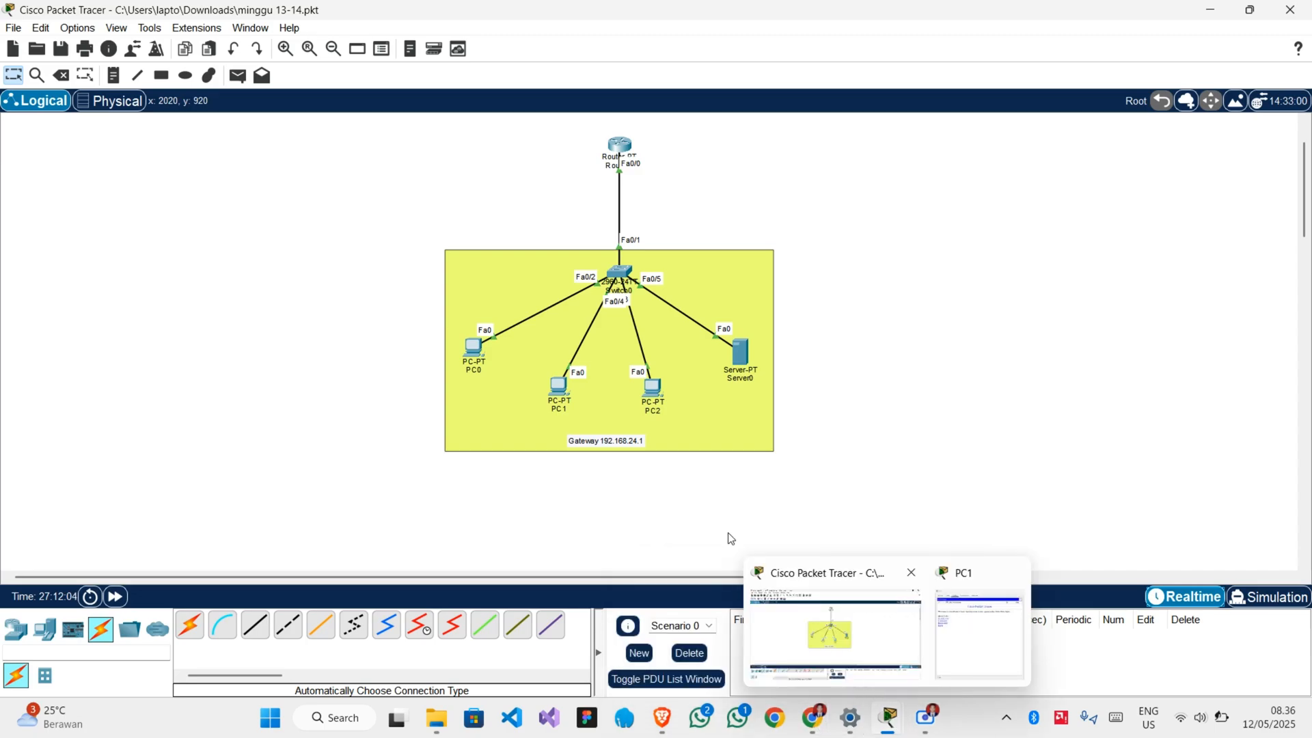
left_click(975, 662)
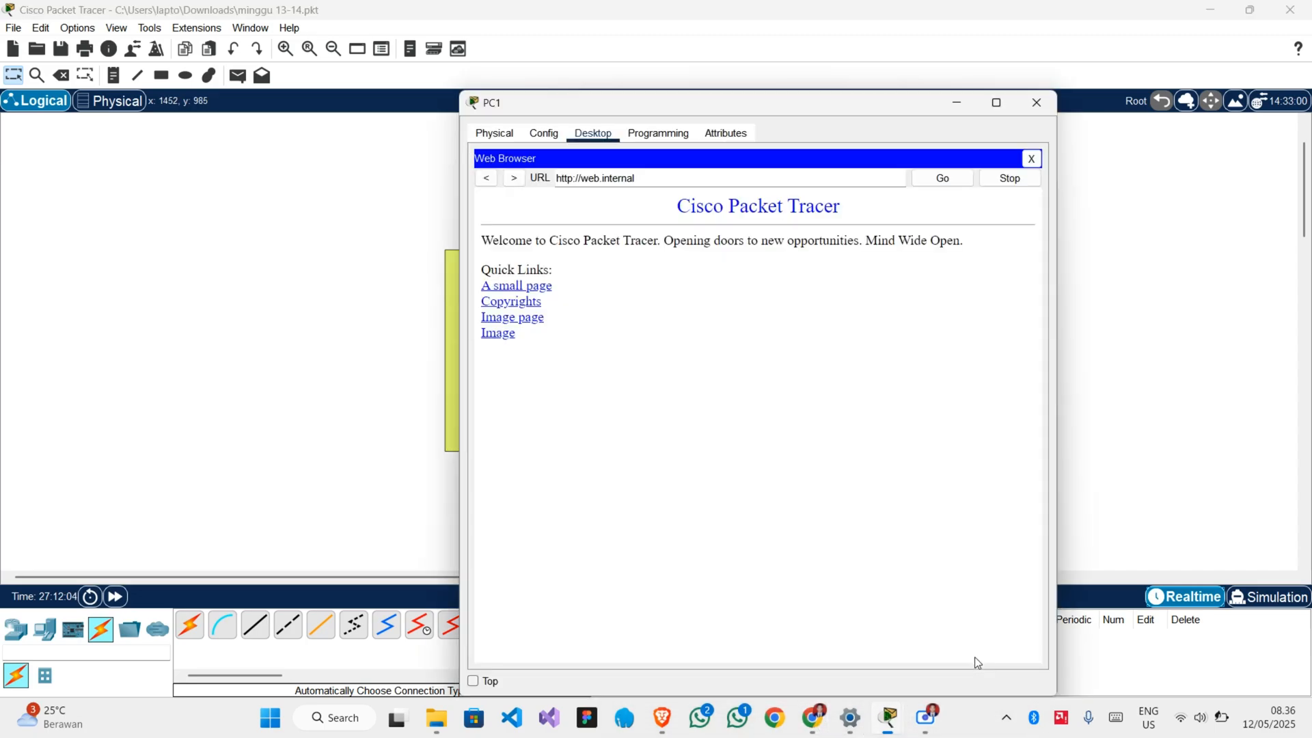
left_click(1022, 182)
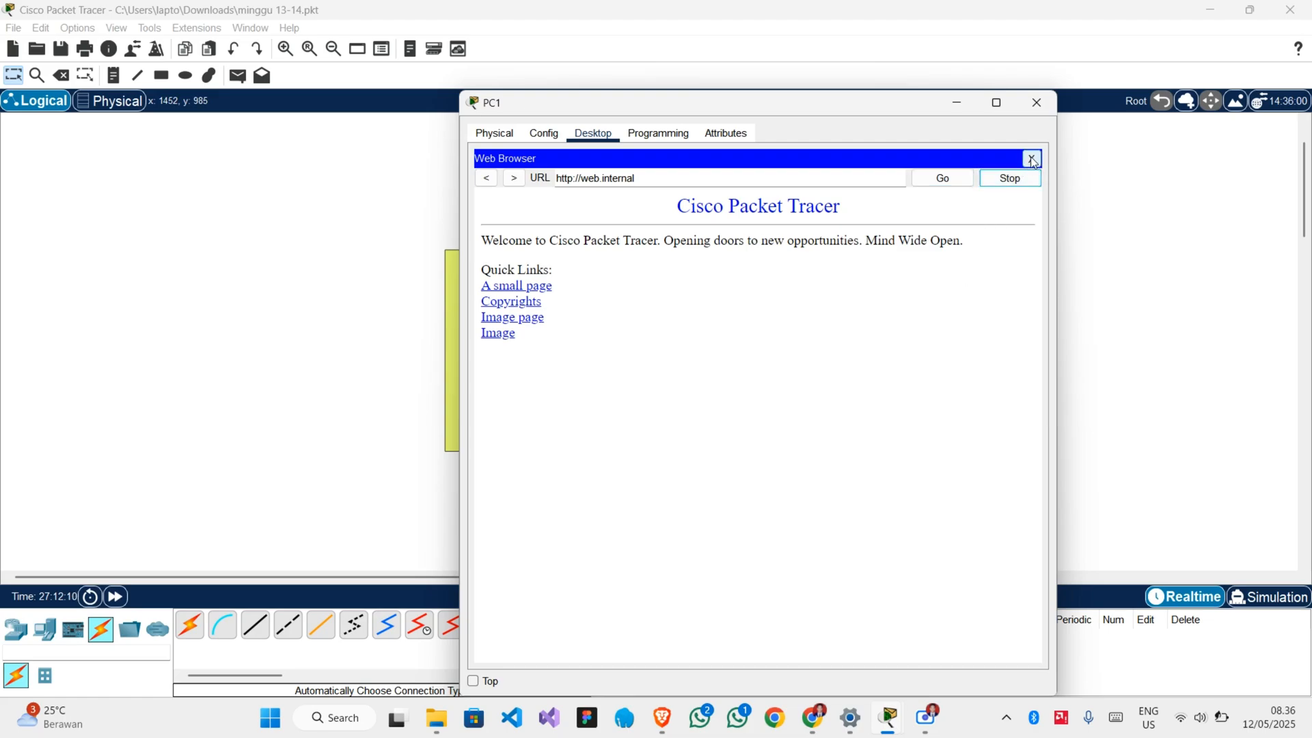
left_click(1031, 158)
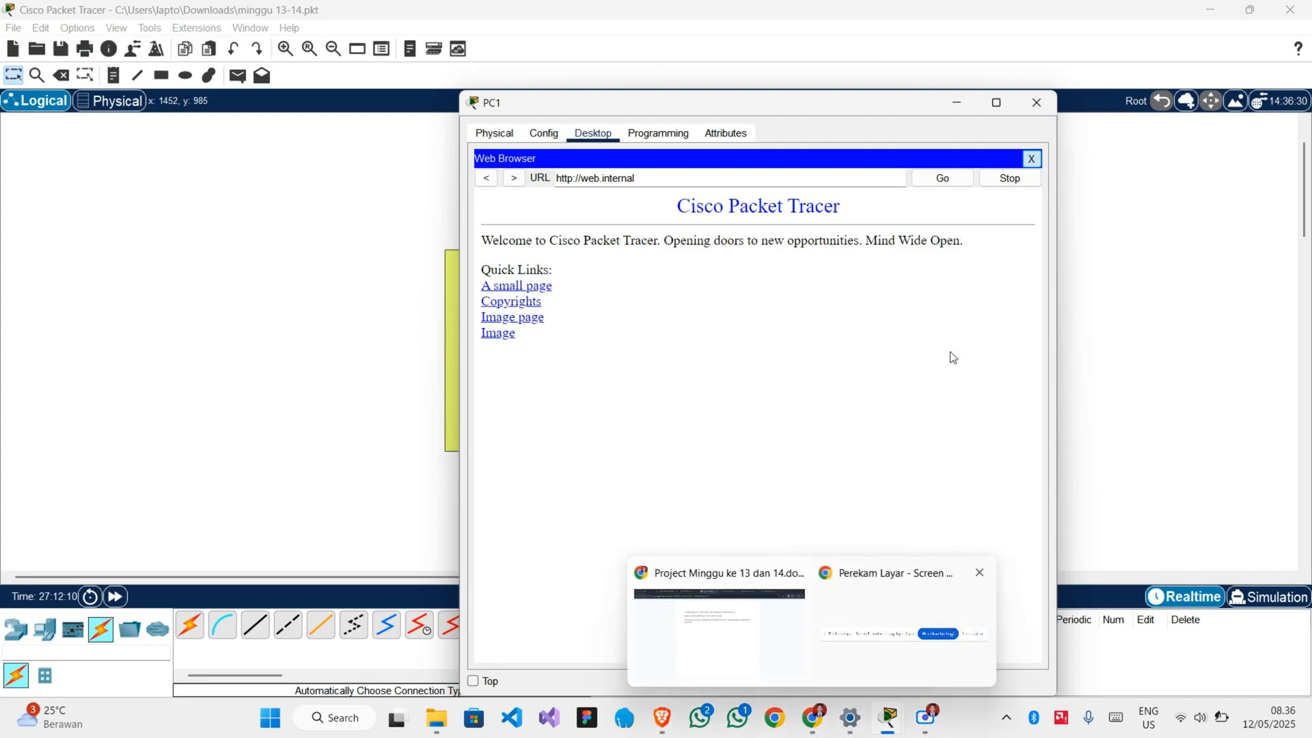
left_click(1036, 102)
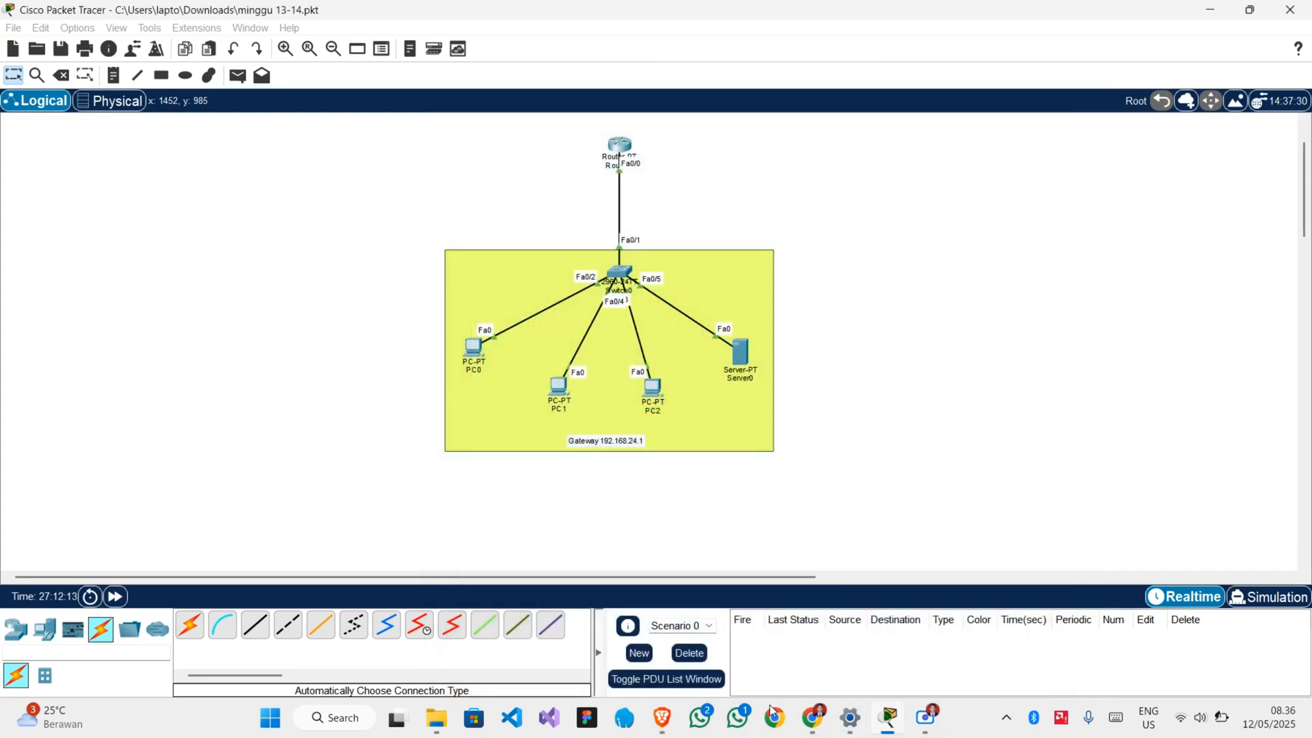
Review the project brief's addressing table, service implementation and TCP vs UDP requirements in Chrome, and return to the Packet Tracer topology.
mouse_move(808, 716)
left_click(751, 680)
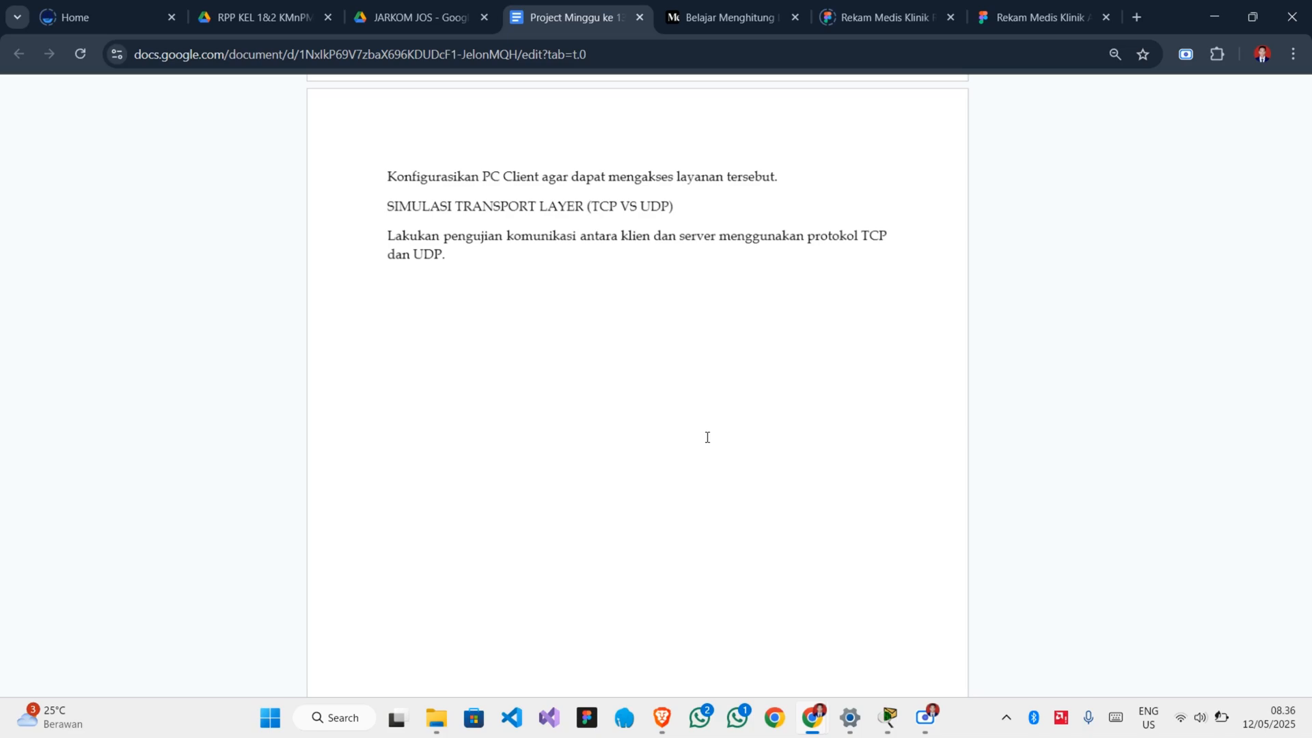
scroll(707, 437, "up", 2)
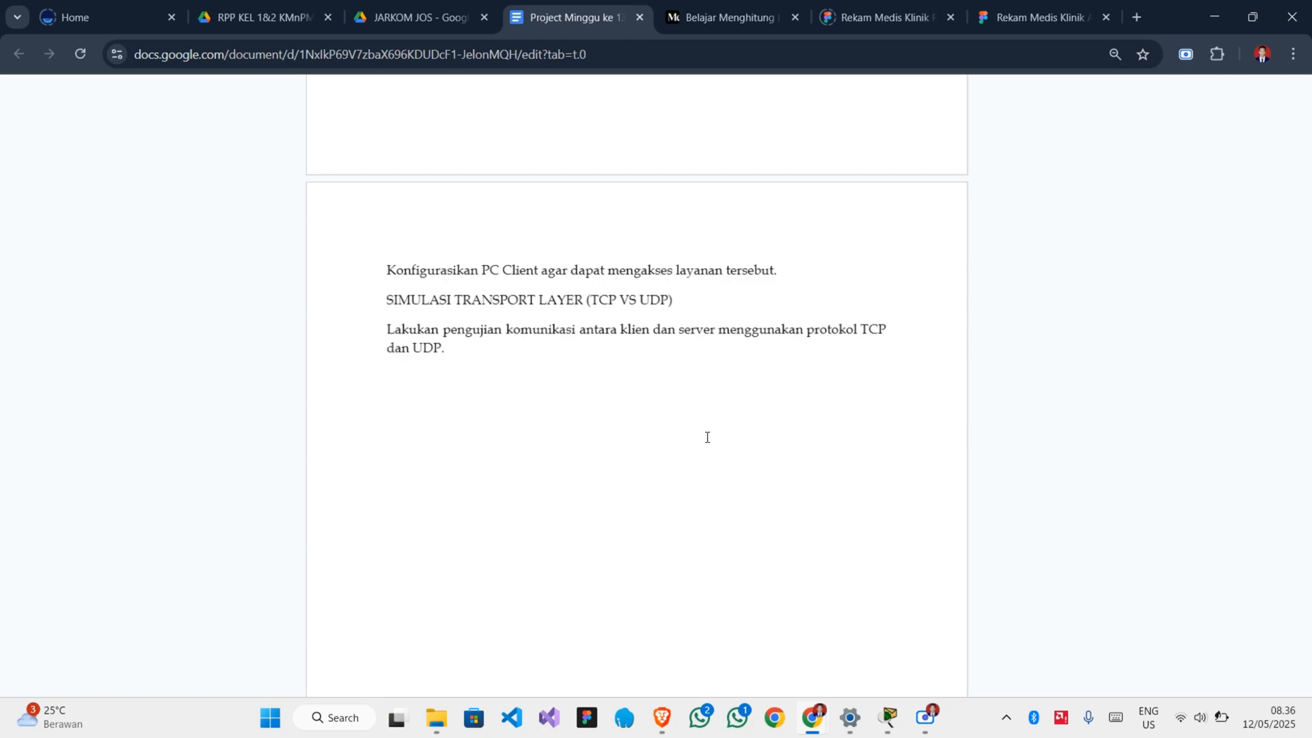
scroll(707, 437, "up", 1)
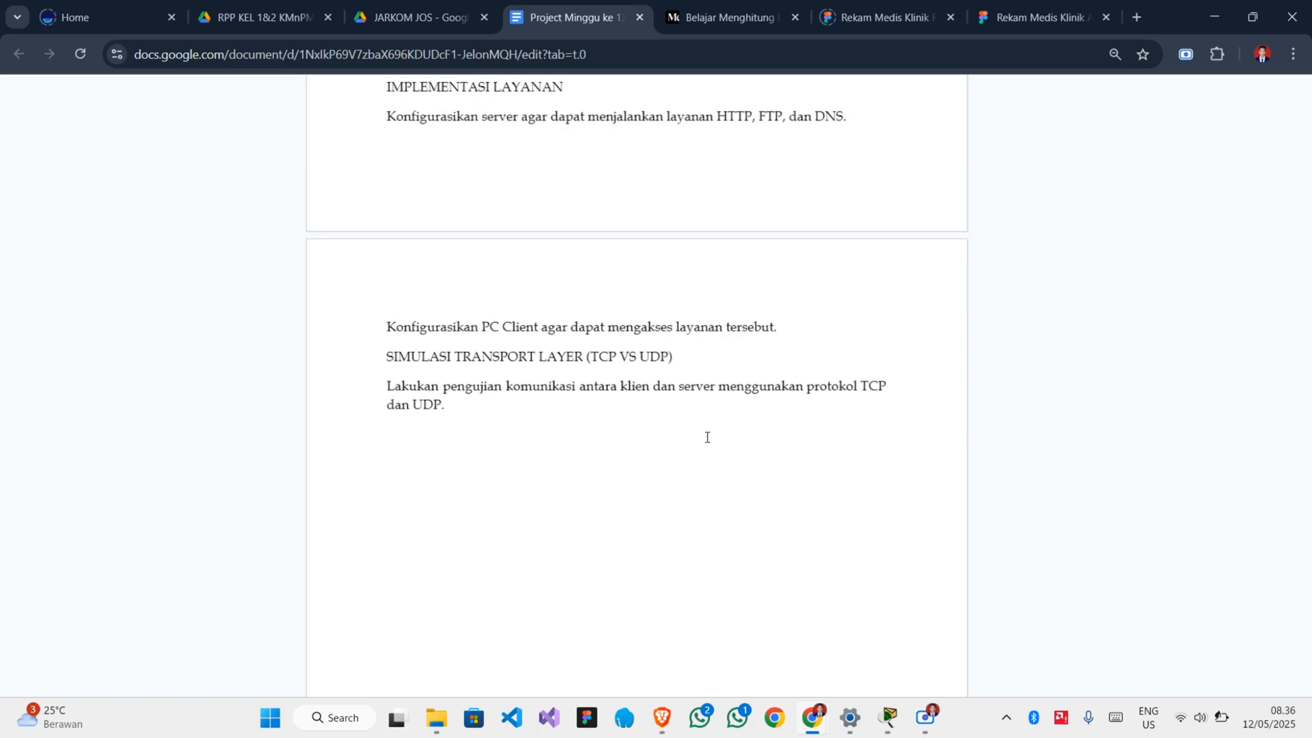
scroll(707, 437, "up", 1)
scroll(707, 438, "up", 2)
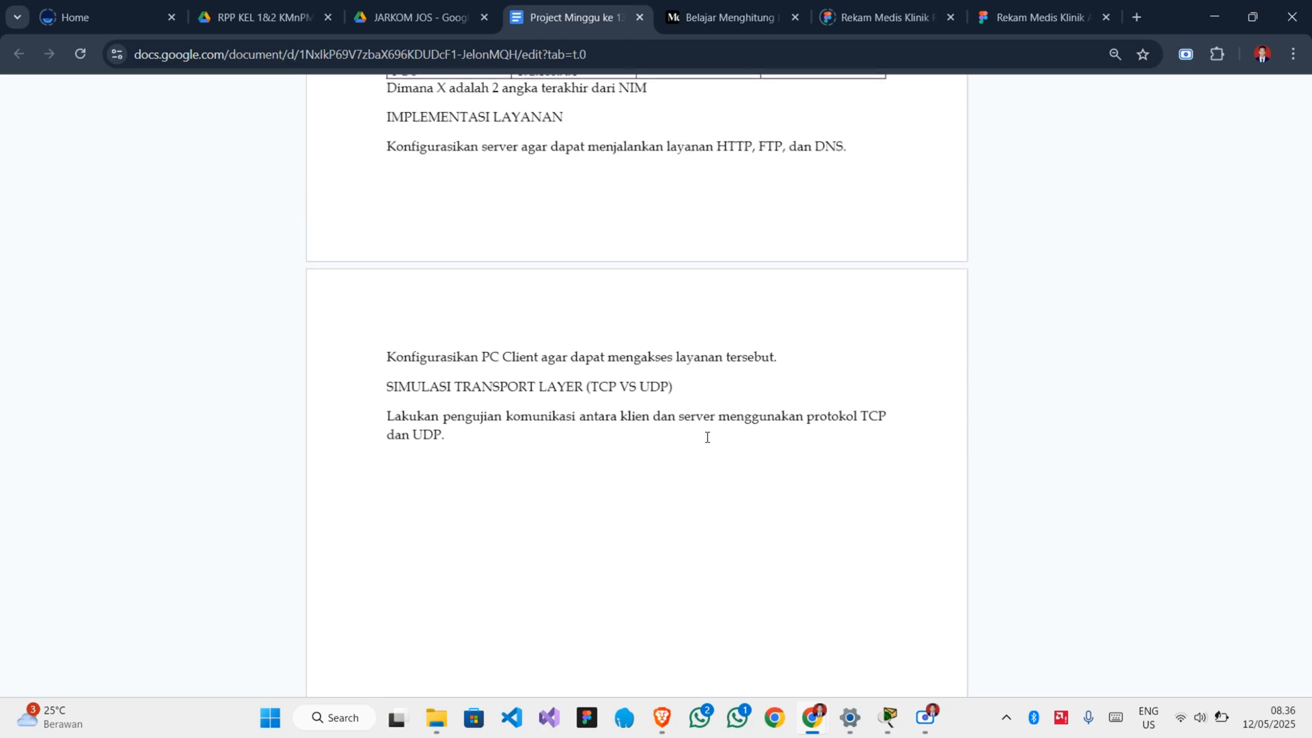
scroll(707, 437, "down", 2)
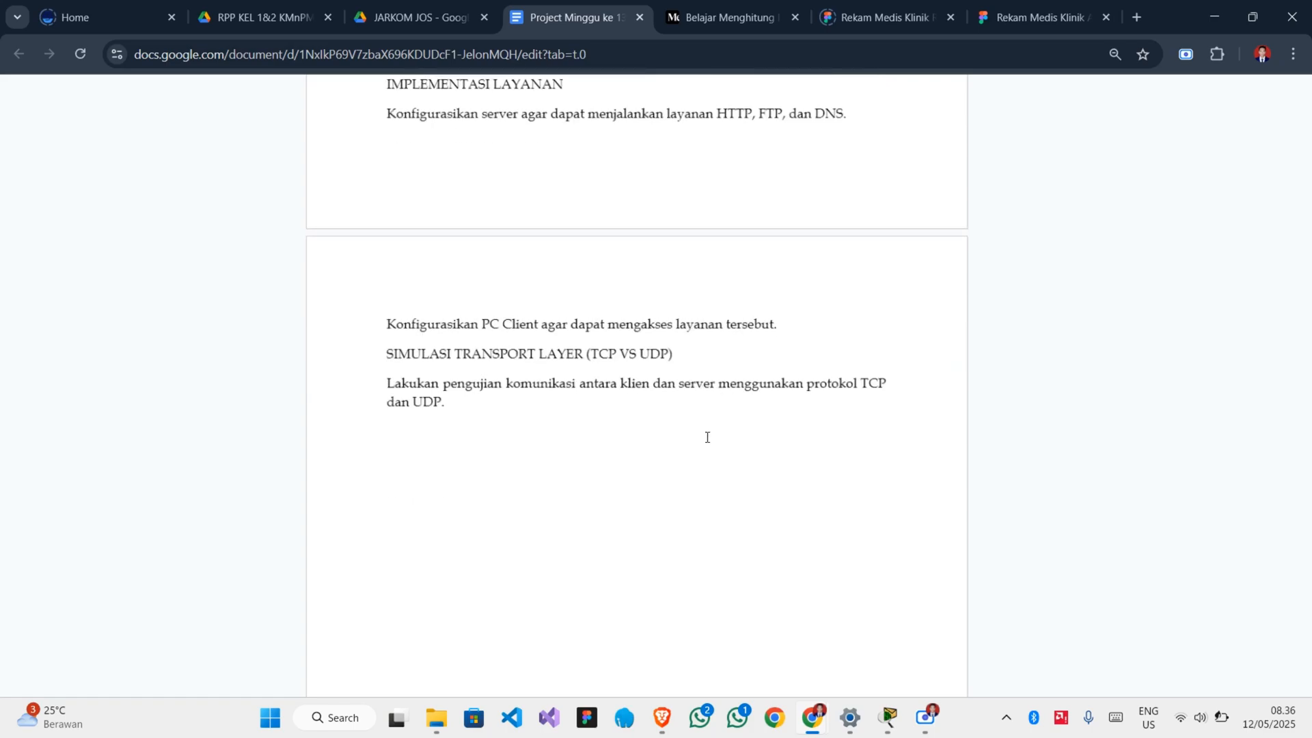
scroll(707, 437, "down", 2)
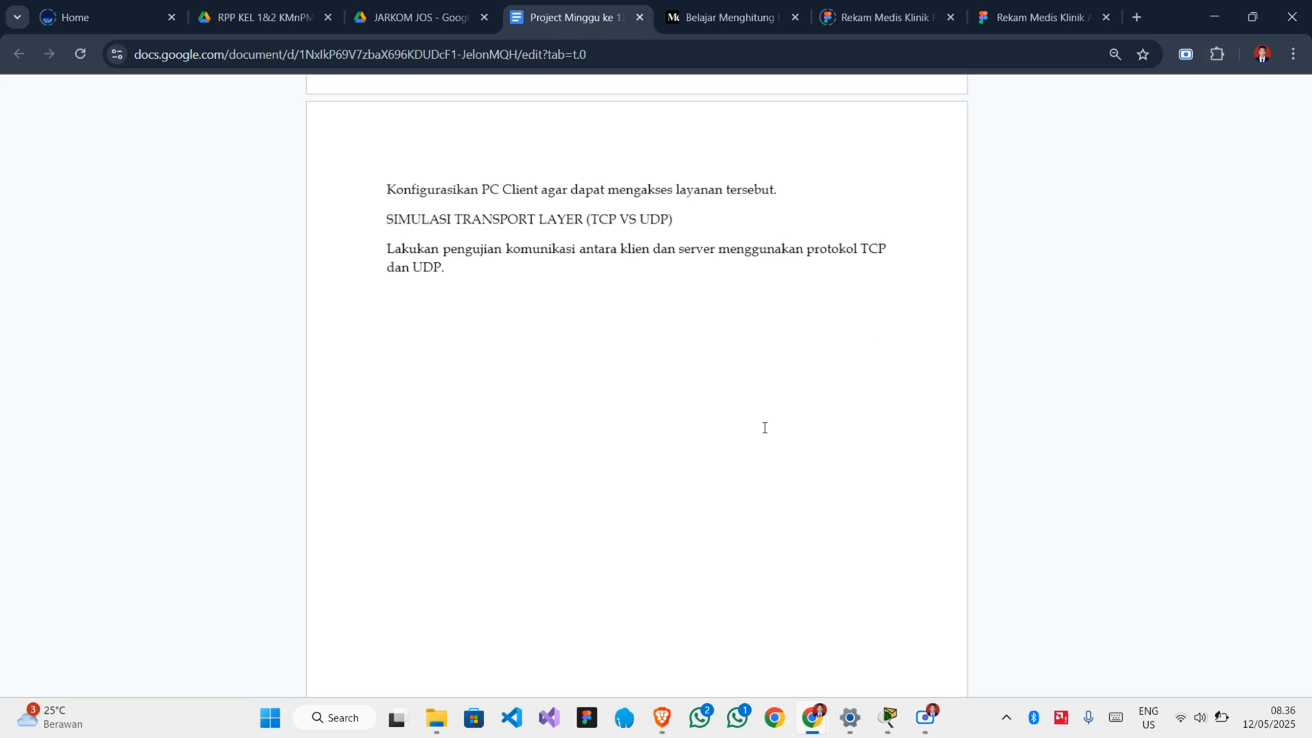
scroll(764, 427, "up", 4)
scroll(764, 427, "up", 6)
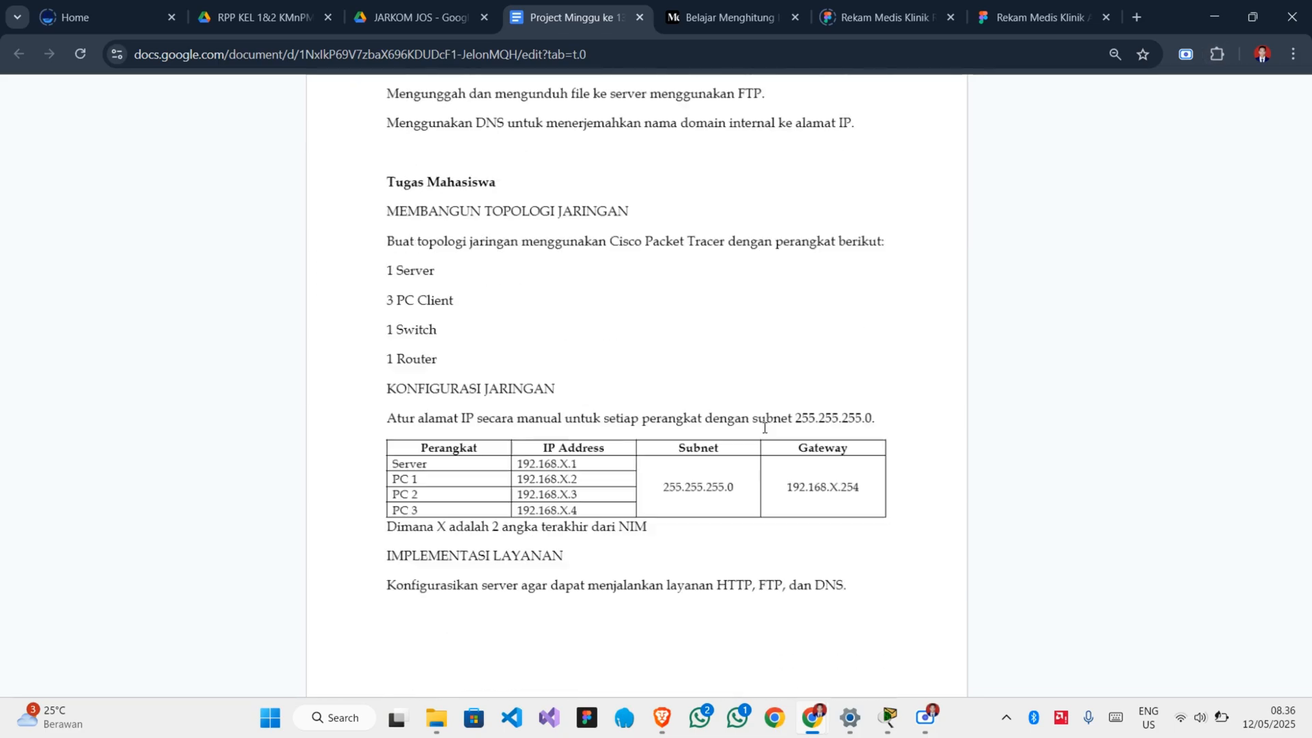
scroll(764, 427, "down", 6)
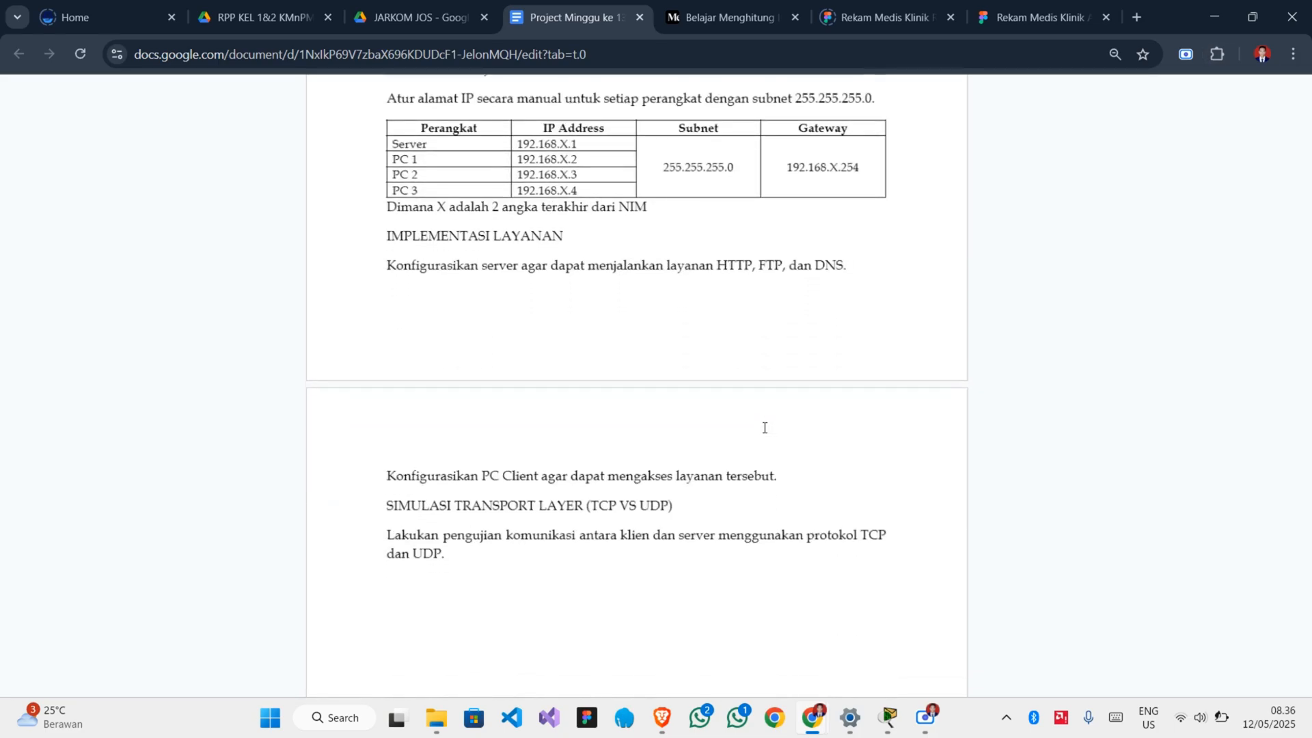
scroll(764, 428, "down", 3)
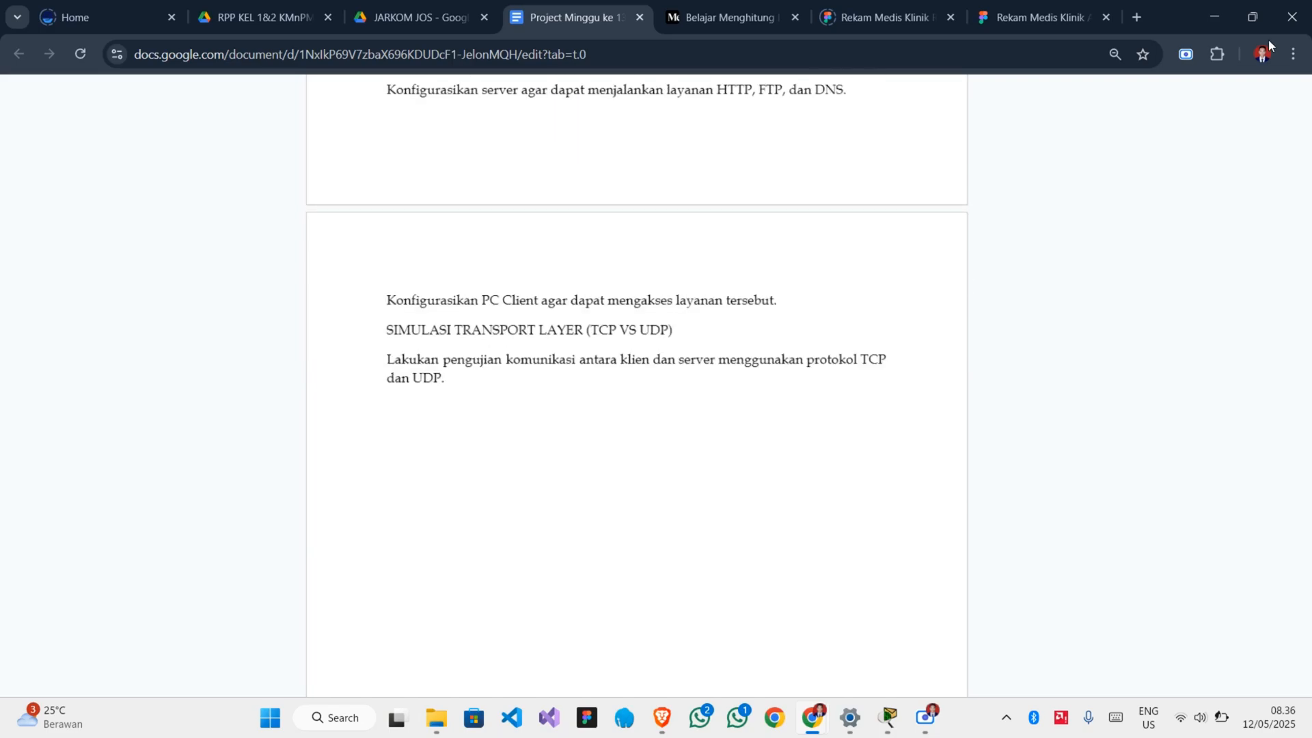
left_click(1214, 17)
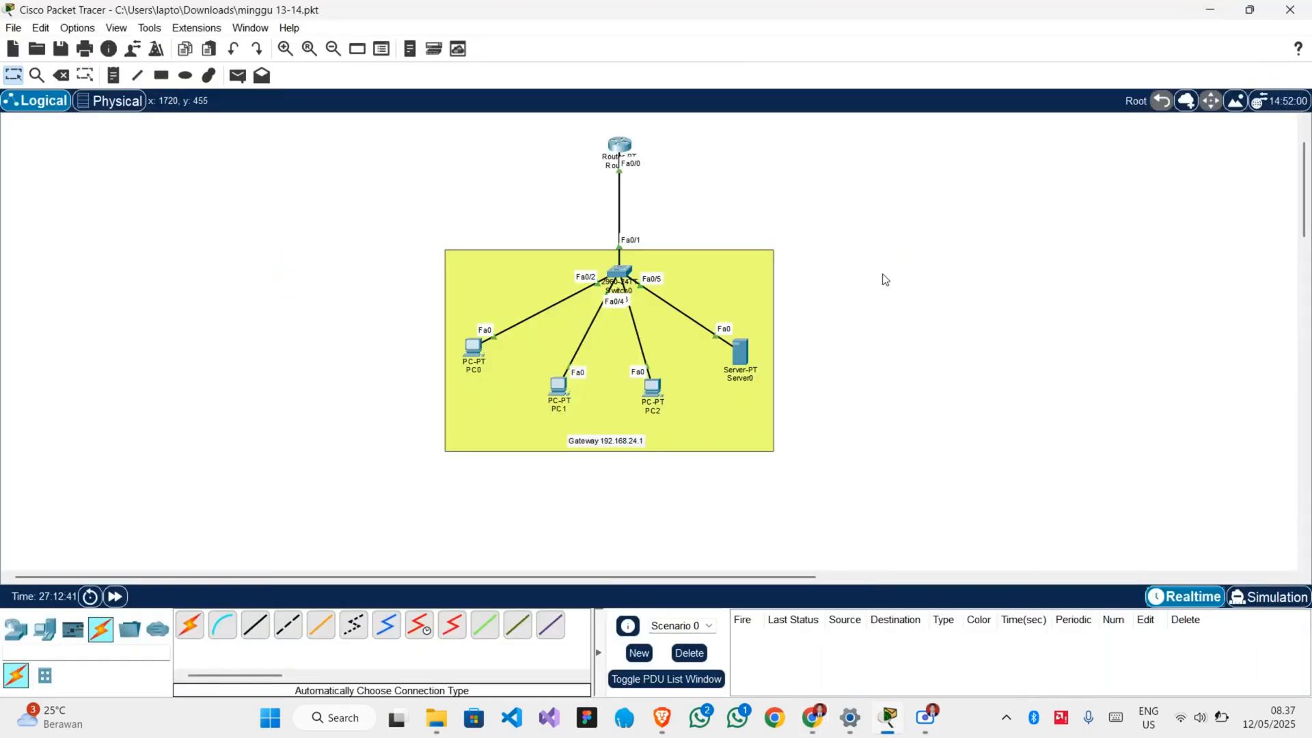
scroll(904, 270, "up", 1)
scroll(864, 321, "down", 3)
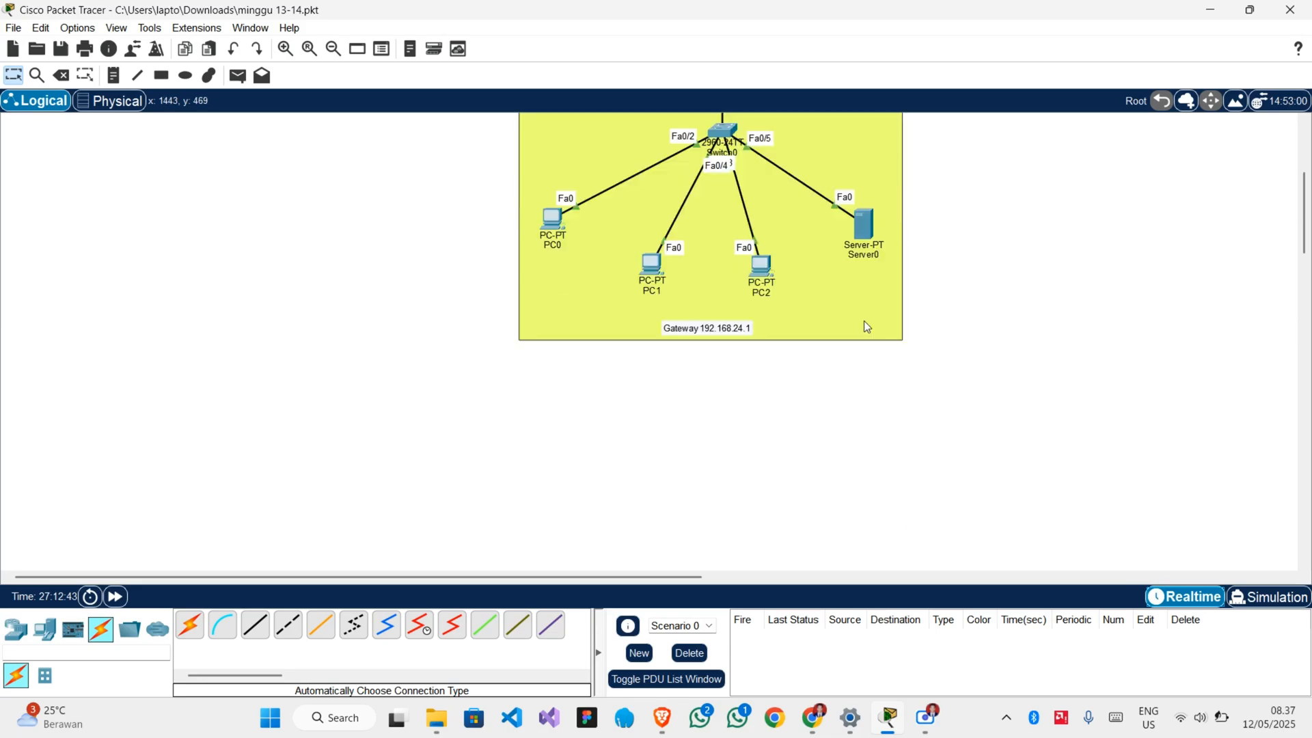
scroll(865, 321, "up", 3)
scroll(864, 321, "right", 6)
scroll(864, 321, "left", 5)
scroll(867, 326, "down", 1)
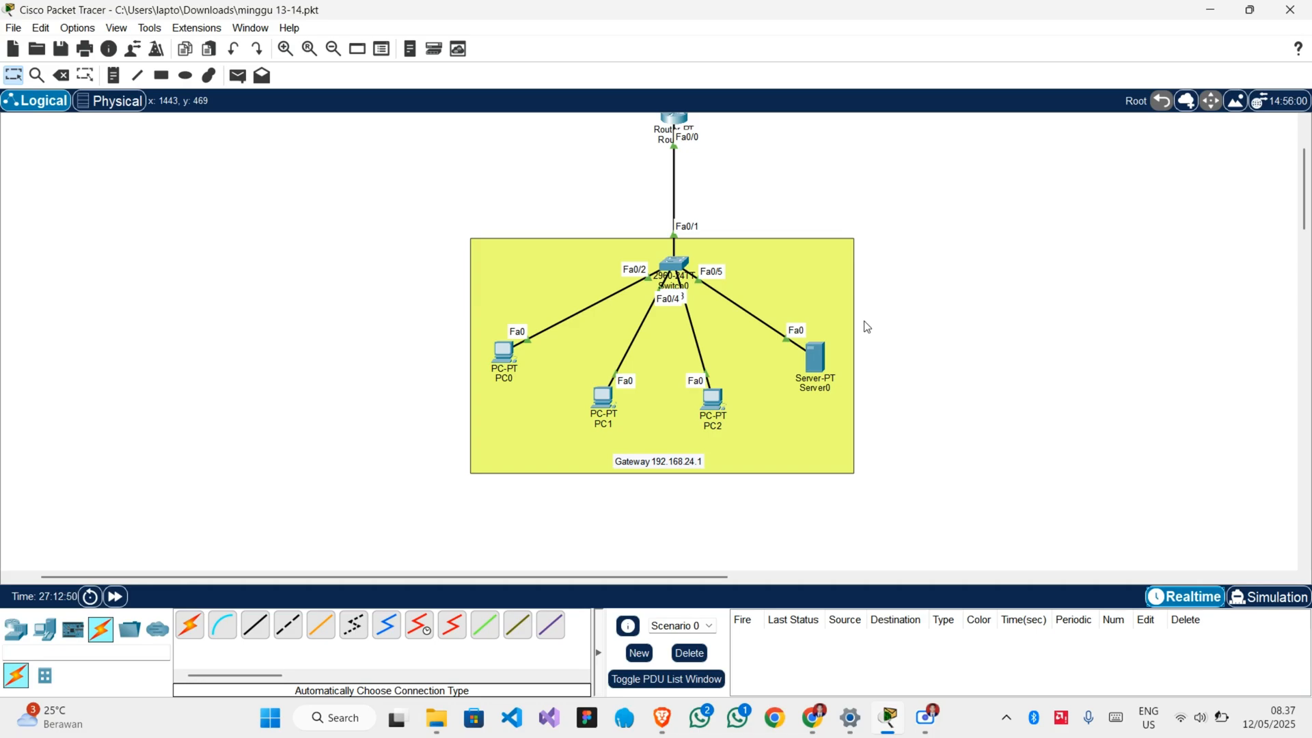
scroll(867, 327, "up", 2)
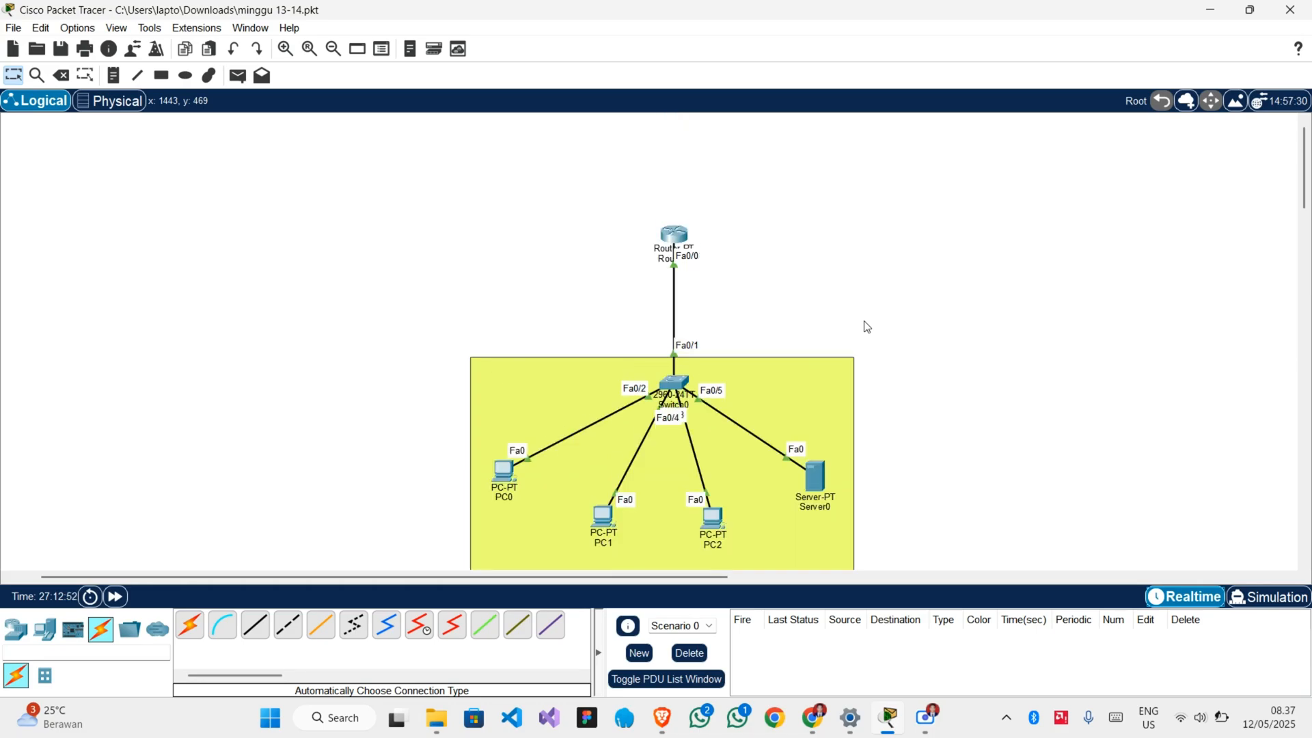